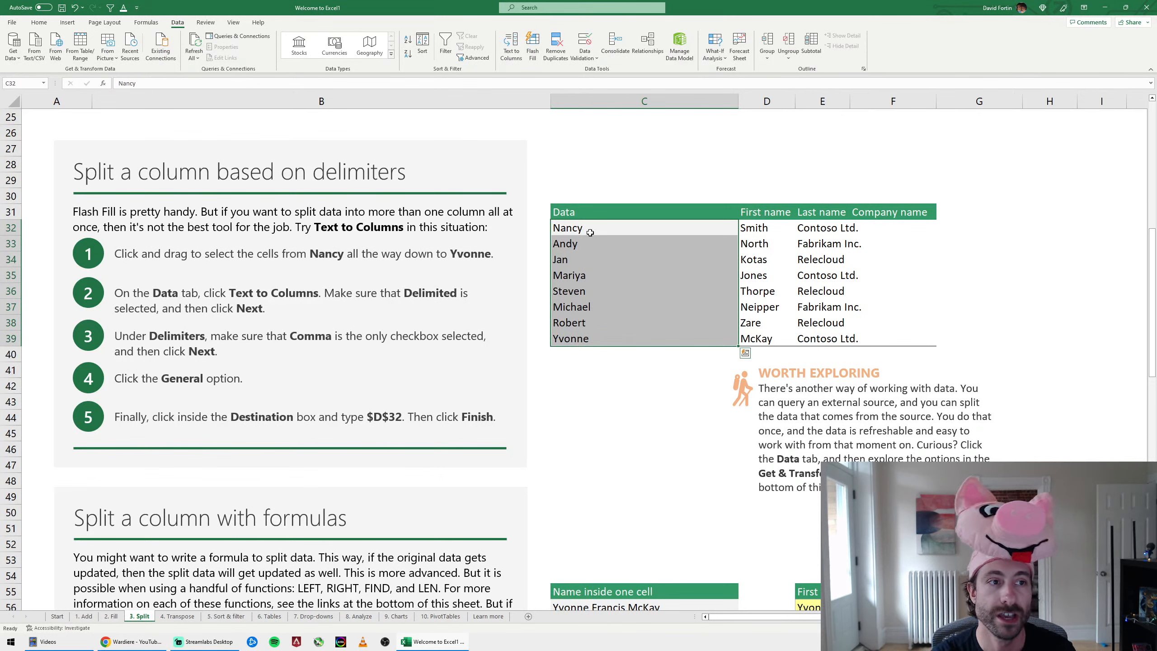
# Try moving the split names and companies from C32:E39 to D32:F39, under the matching headers, and undo the move
pyautogui.moveTo(591, 231); pyautogui.dragTo(601, 339)
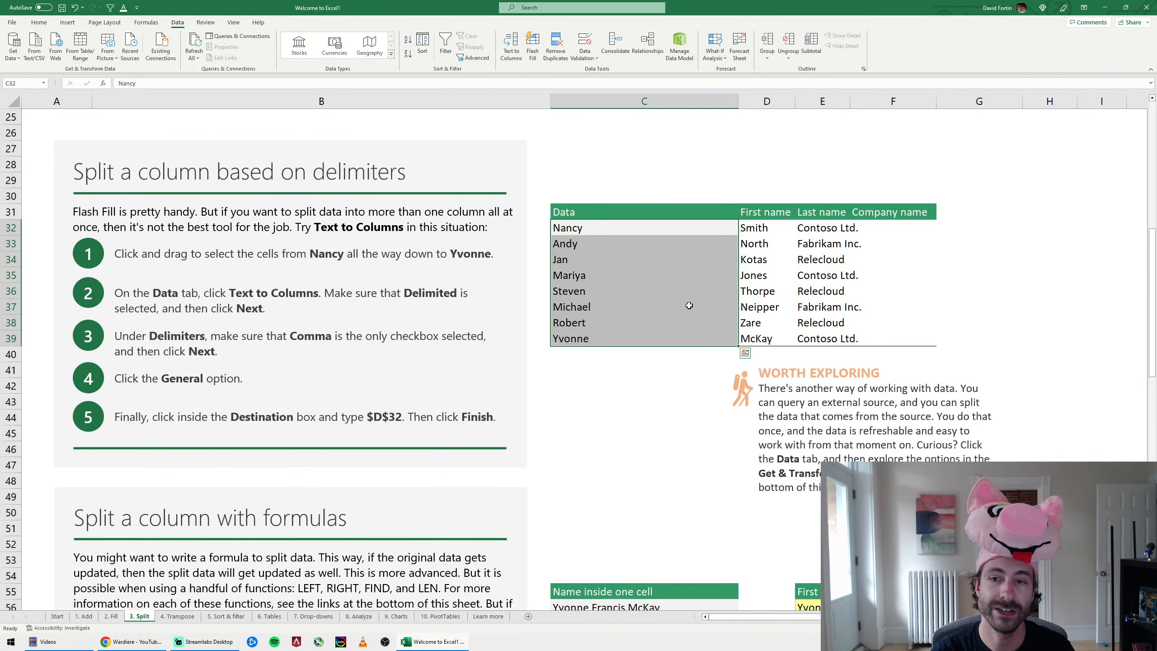
pyautogui.click(811, 213)
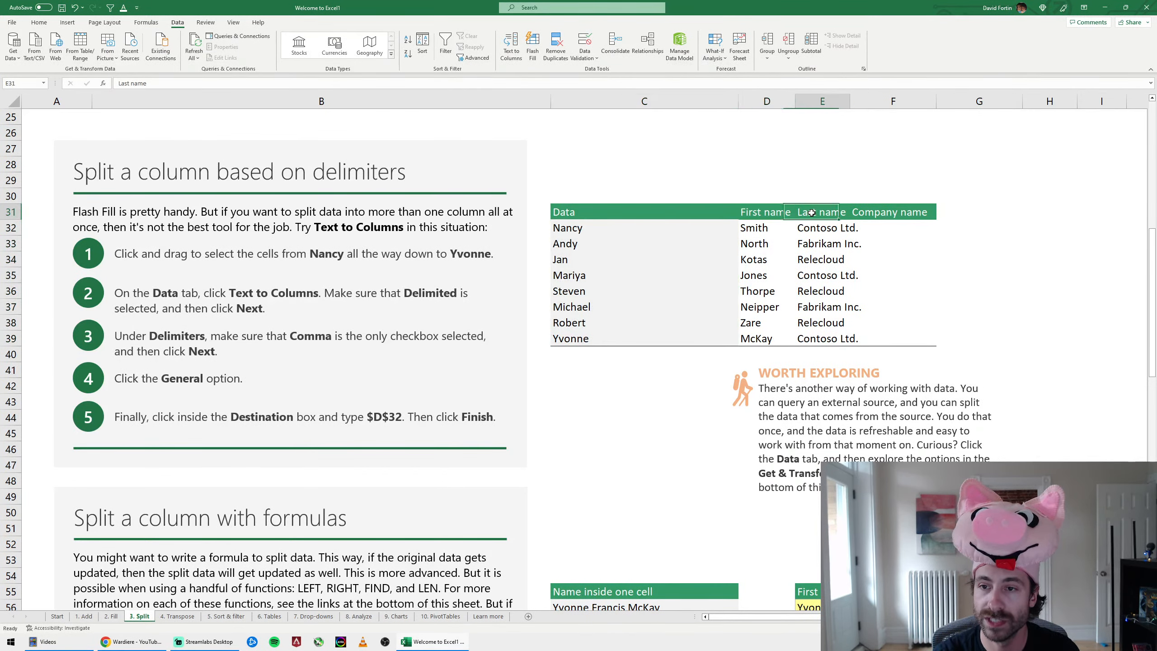
pyautogui.click(868, 213)
pyautogui.click(785, 214)
pyautogui.click(625, 217)
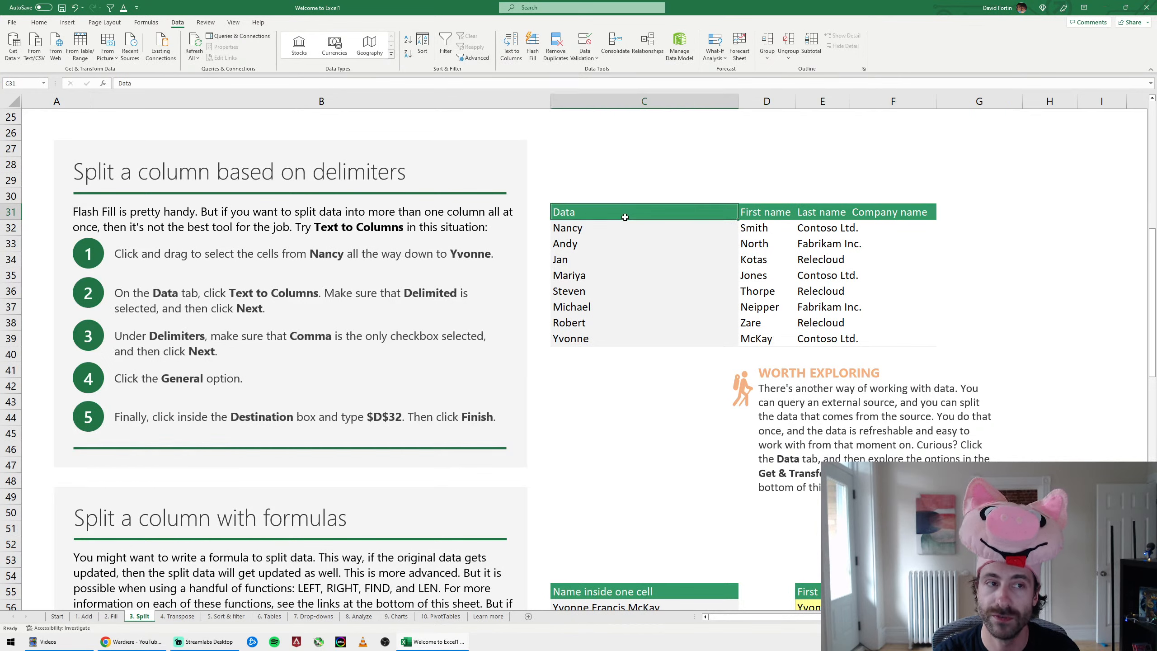
pyautogui.click(767, 214)
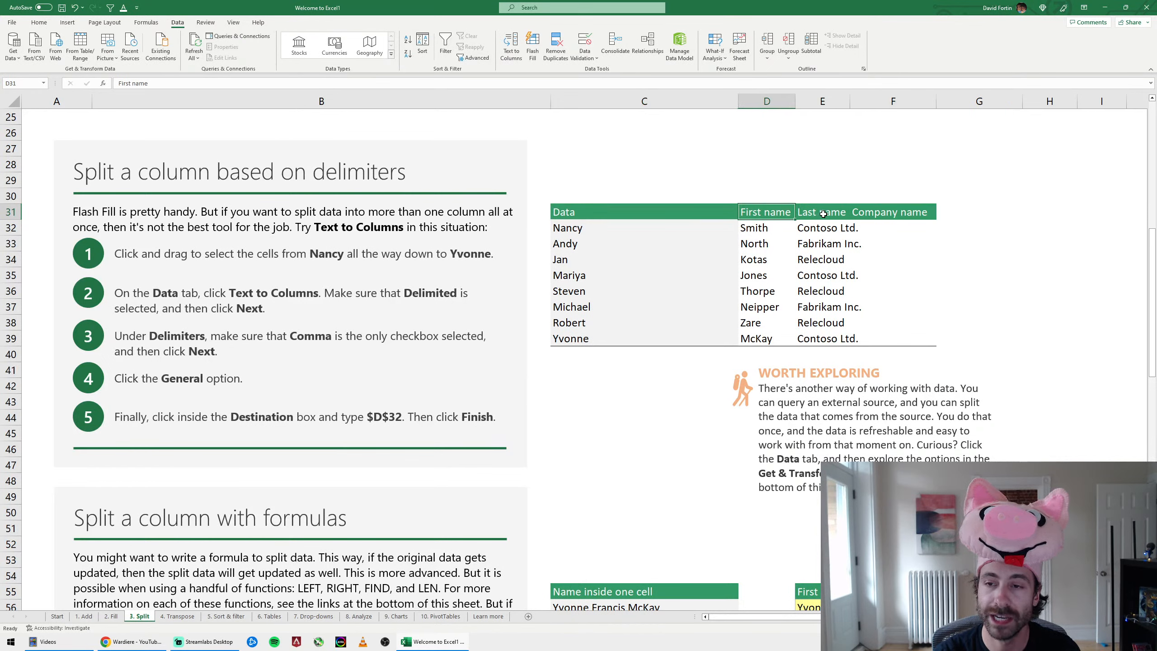
pyautogui.moveTo(633, 233); pyautogui.dragTo(843, 340)
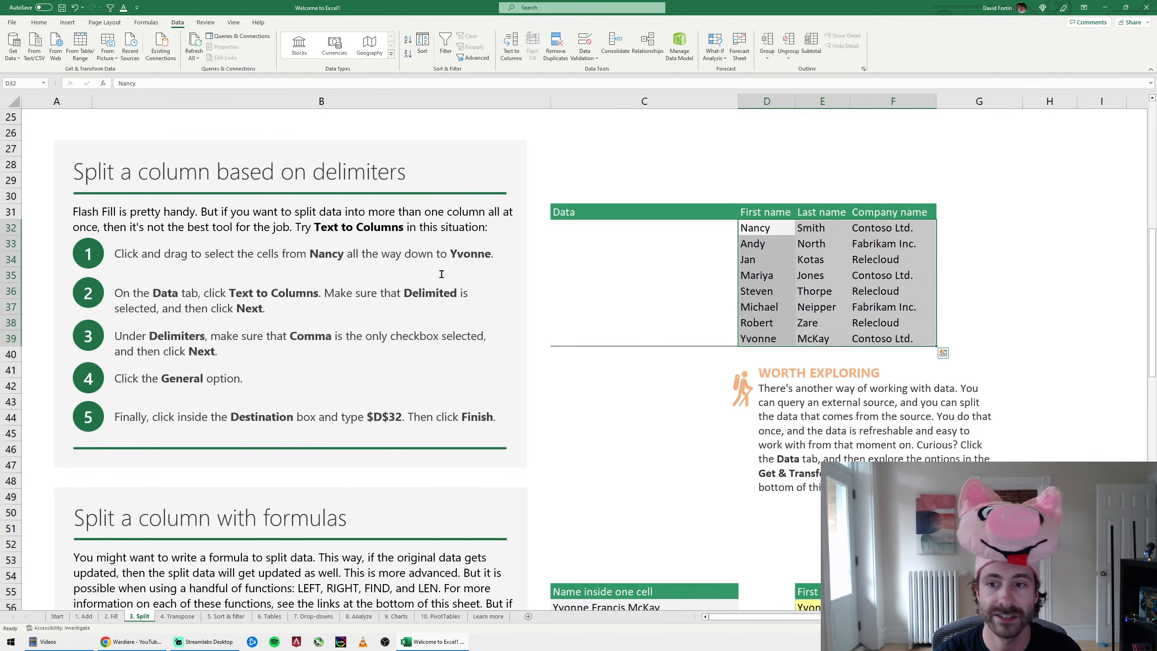
pyautogui.hotkey('ctrl', 'z')
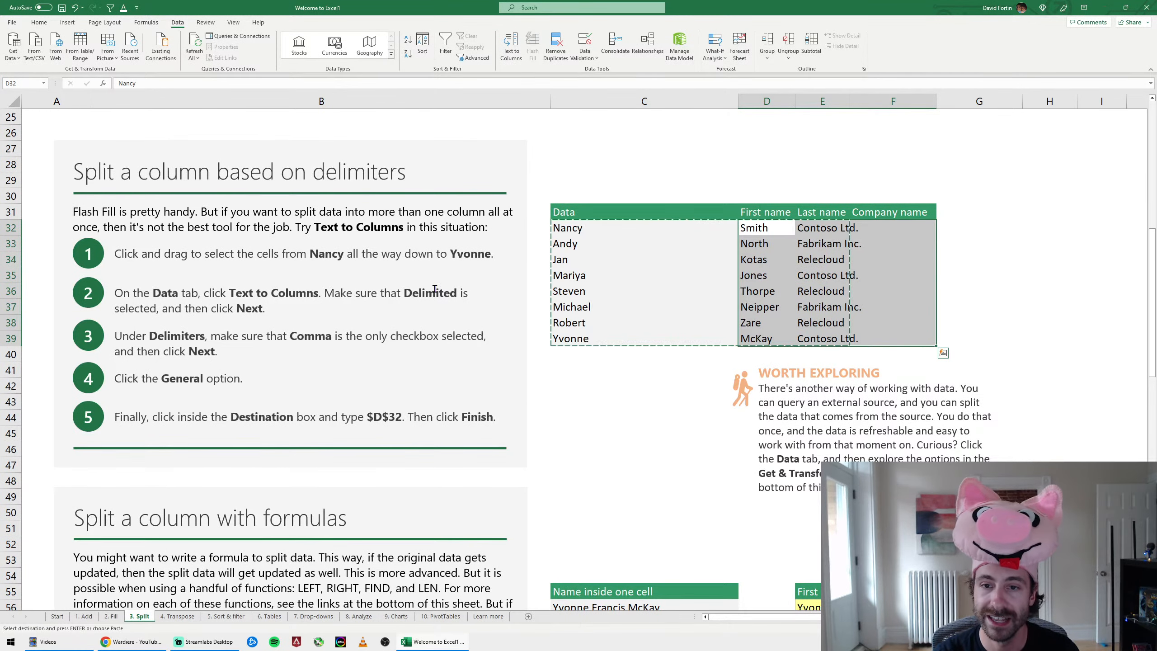
# Clear the yellow formula cells E56:H56 in the section on splitting a column with formulas
pyautogui.scroll(-4, 622, 324)
pyautogui.scroll(-4, 622, 325)
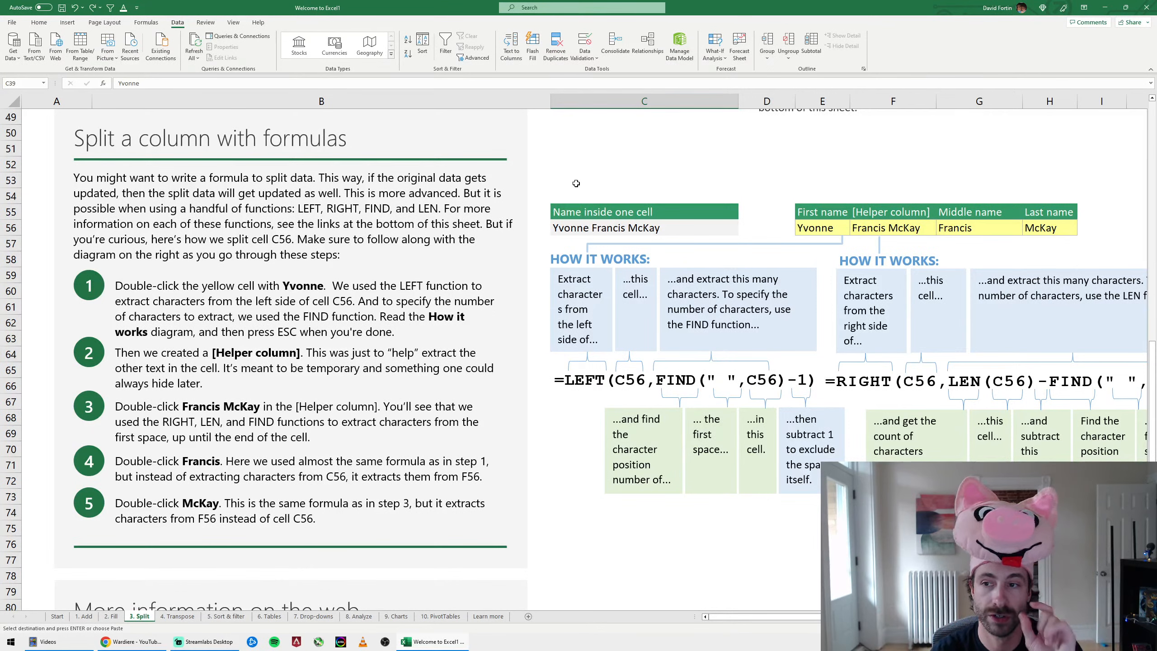
pyautogui.scroll(1, 821, 238)
pyautogui.moveTo(822, 275); pyautogui.dragTo(1049, 275)
pyautogui.press('Delete')
pyautogui.click(820, 275)
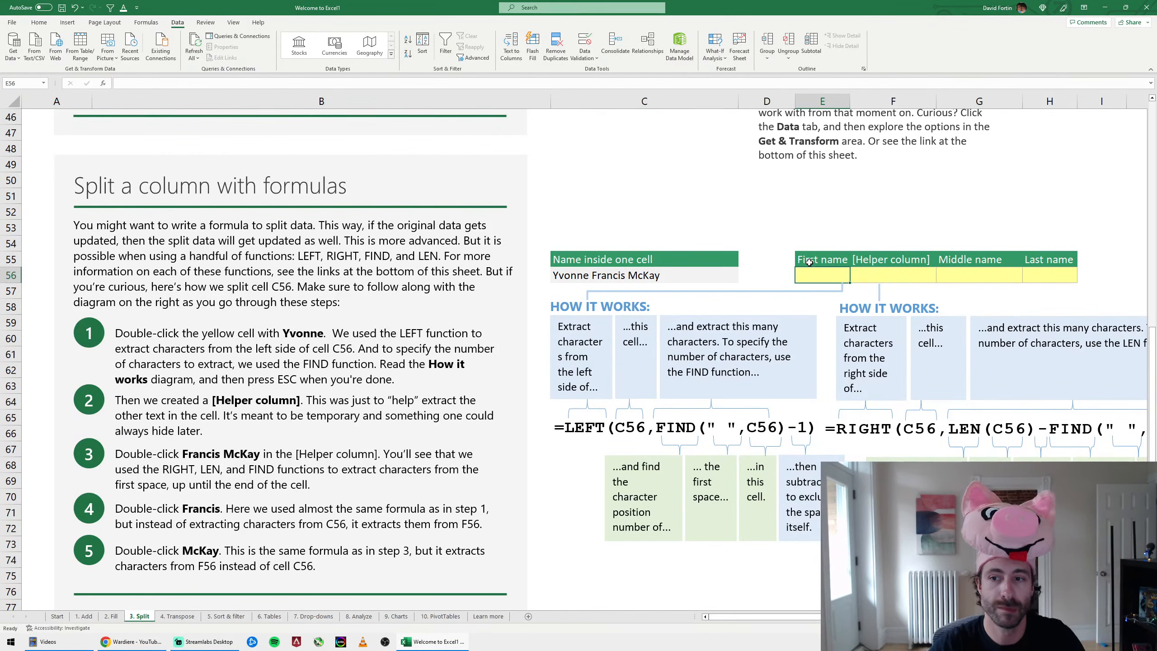
# Enter the heading SIN in cell C51 and make it bold
pyautogui.scroll(1, 784, 266)
pyautogui.click(642, 247)
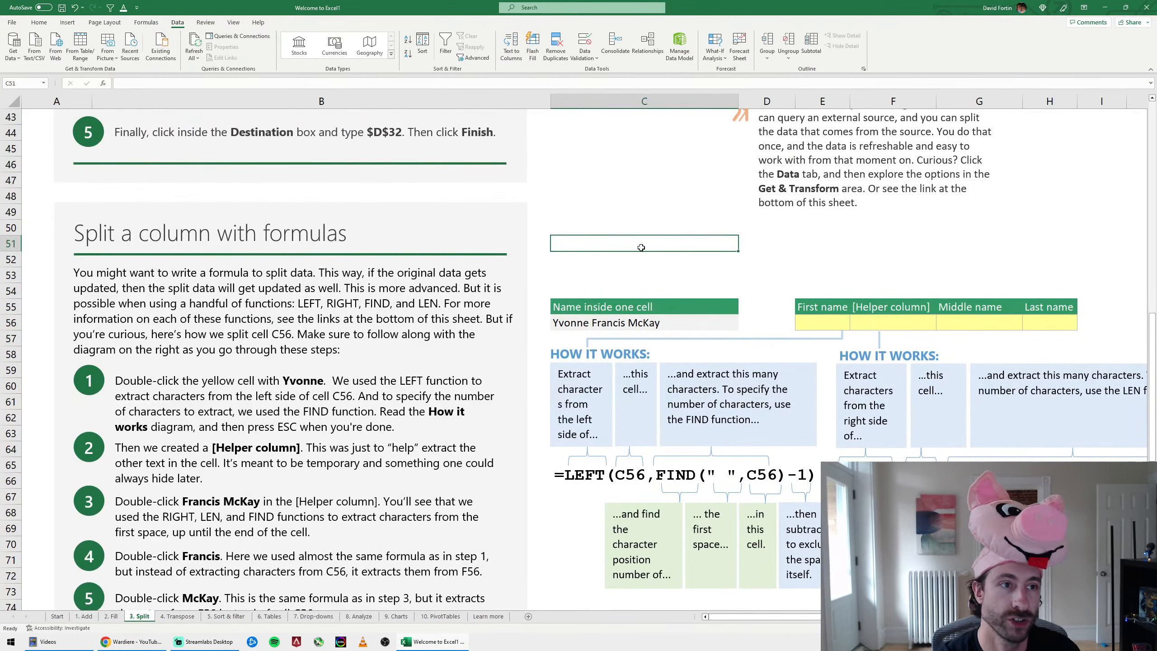
pyautogui.write('SIN')
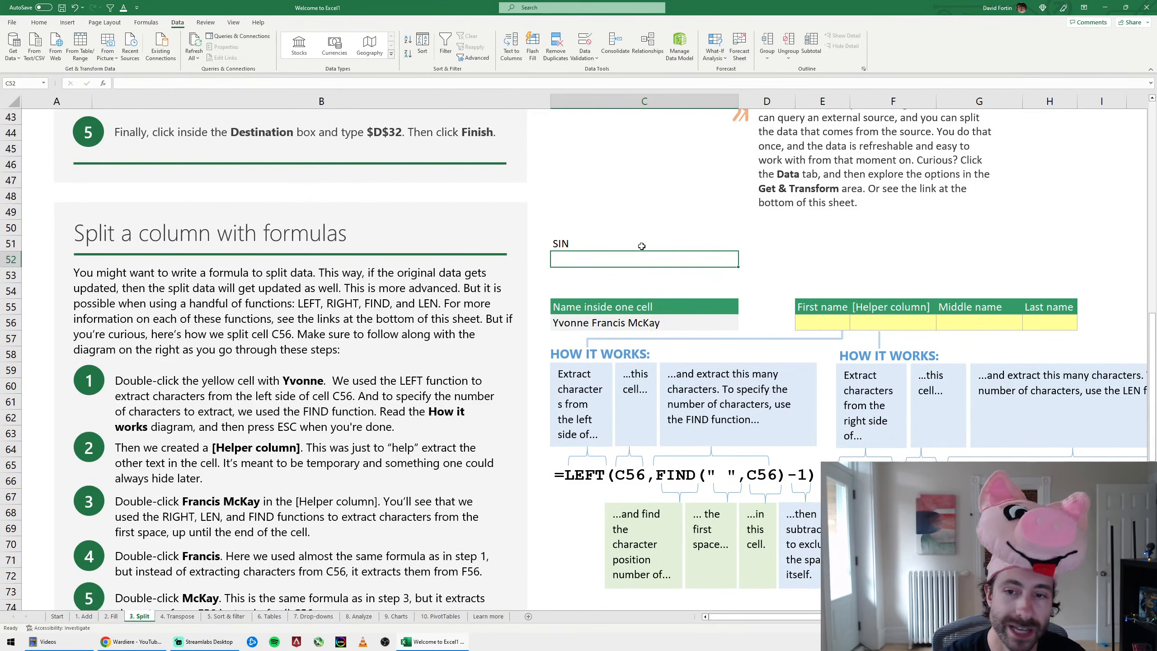
pyautogui.hotkey('ctrl', 'b')
# Fill the SIN heading cell C51 with a light pink chosen from the extended colour palette
pyautogui.scroll(1, 641, 243)
pyautogui.click(39, 22)
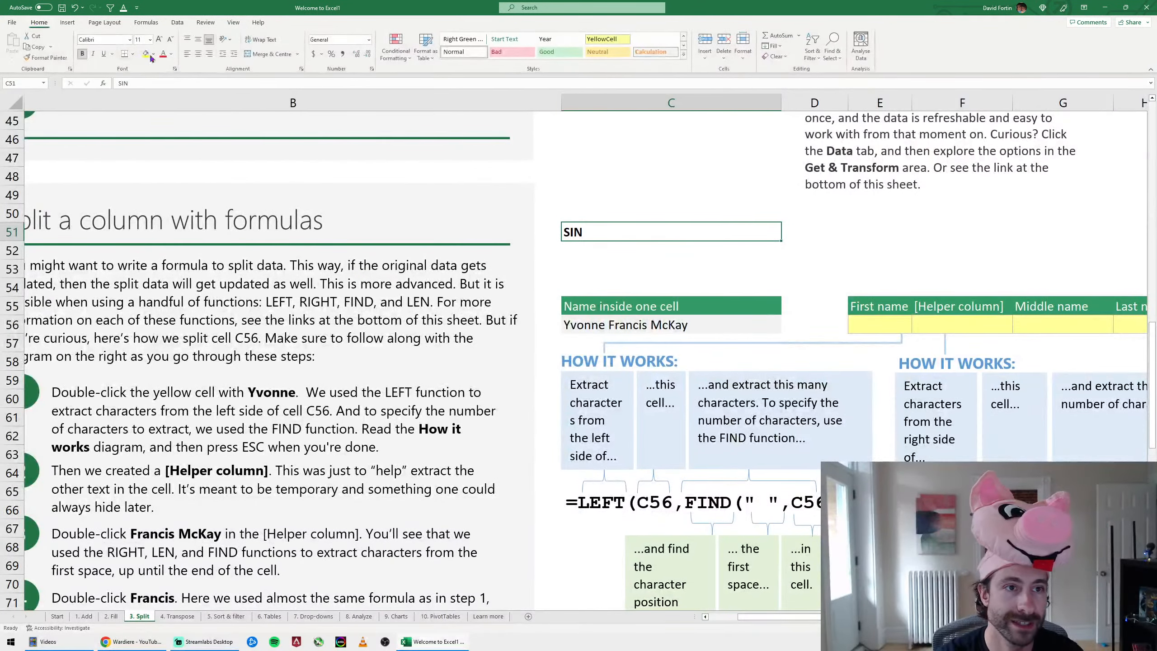
pyautogui.click(153, 55)
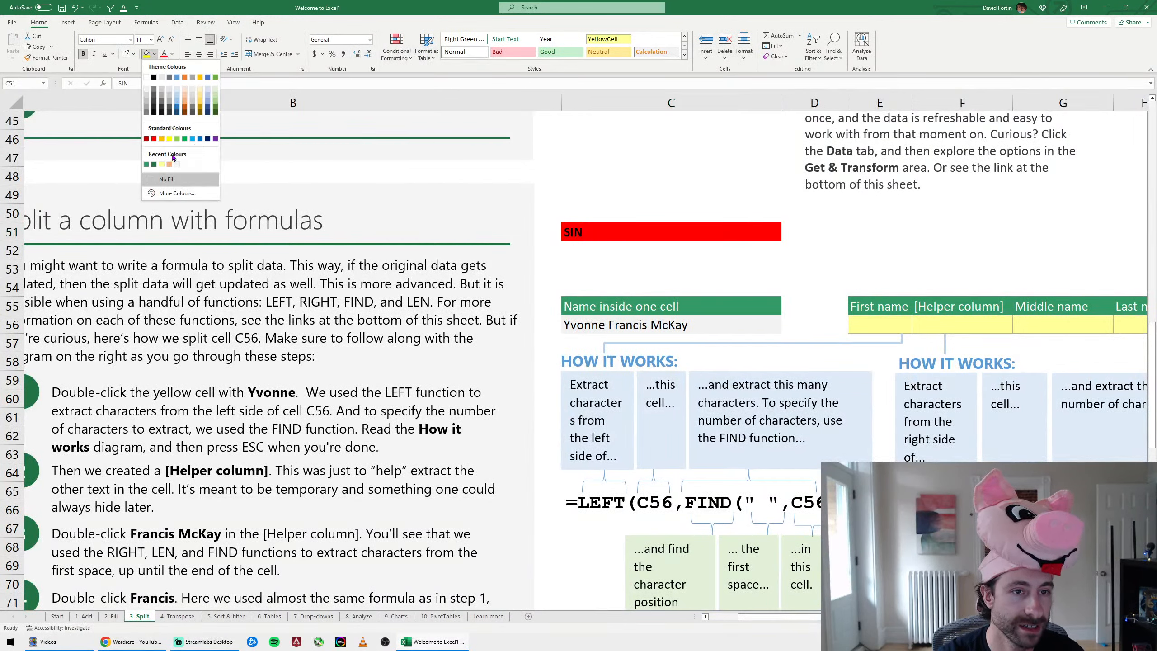
pyautogui.click(186, 194)
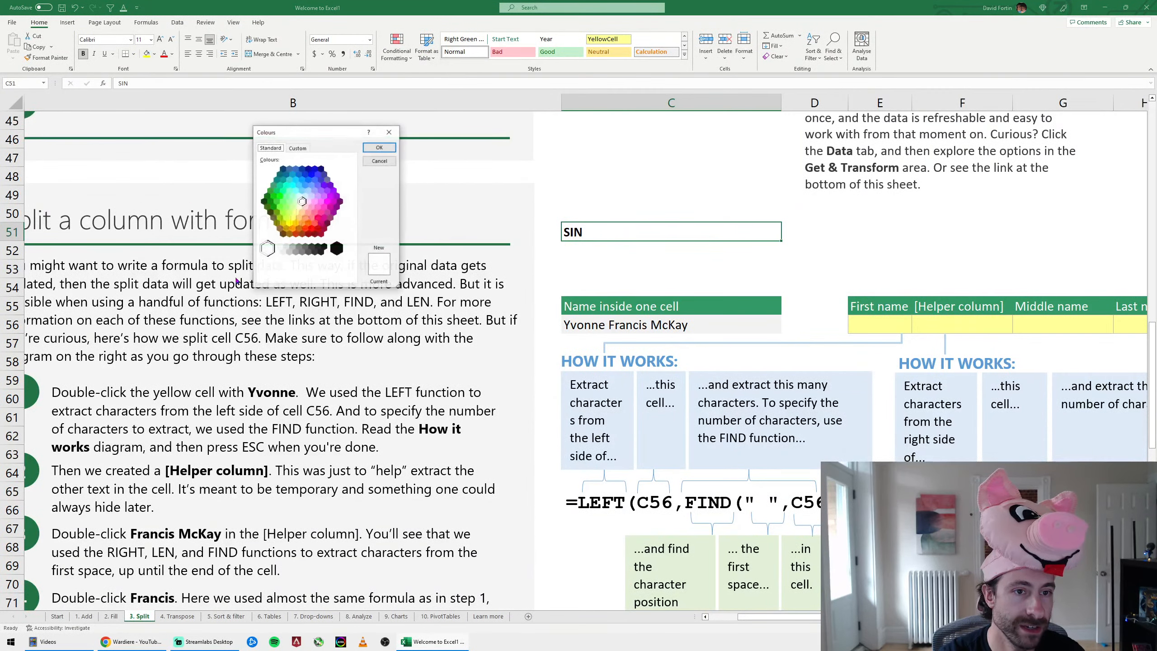
pyautogui.click(314, 204)
pyautogui.click(379, 148)
pyautogui.press('Return')
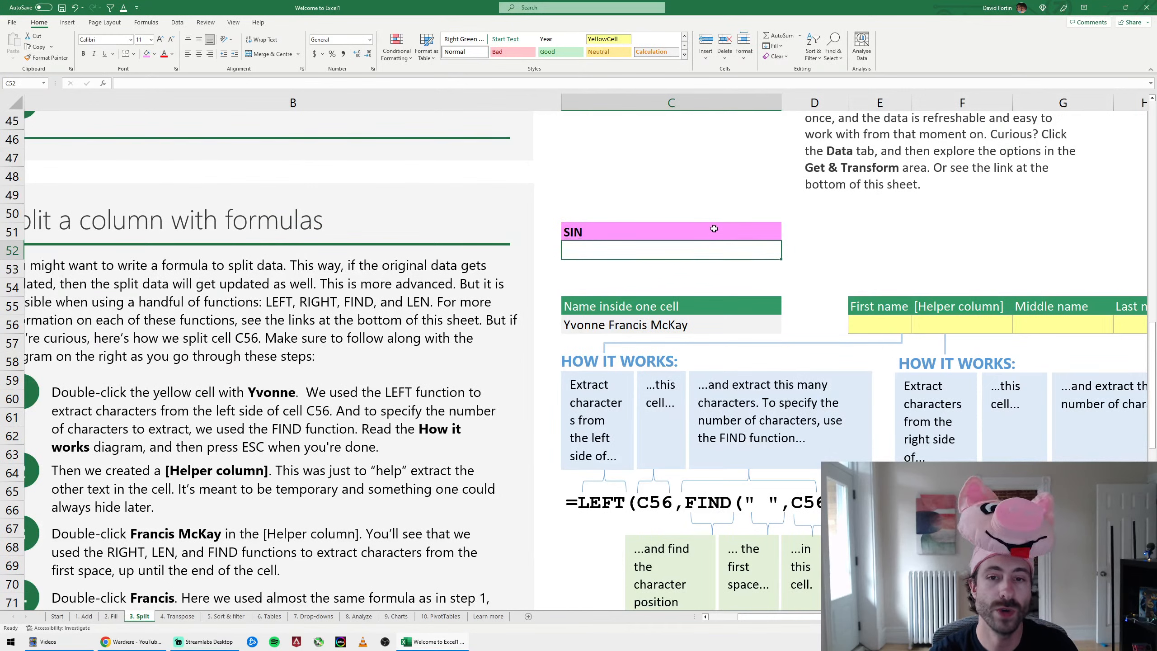
# Enter a nine-digit sample SIN, spaced in groups of three, in cell C52 below the heading
pyautogui.write('22')
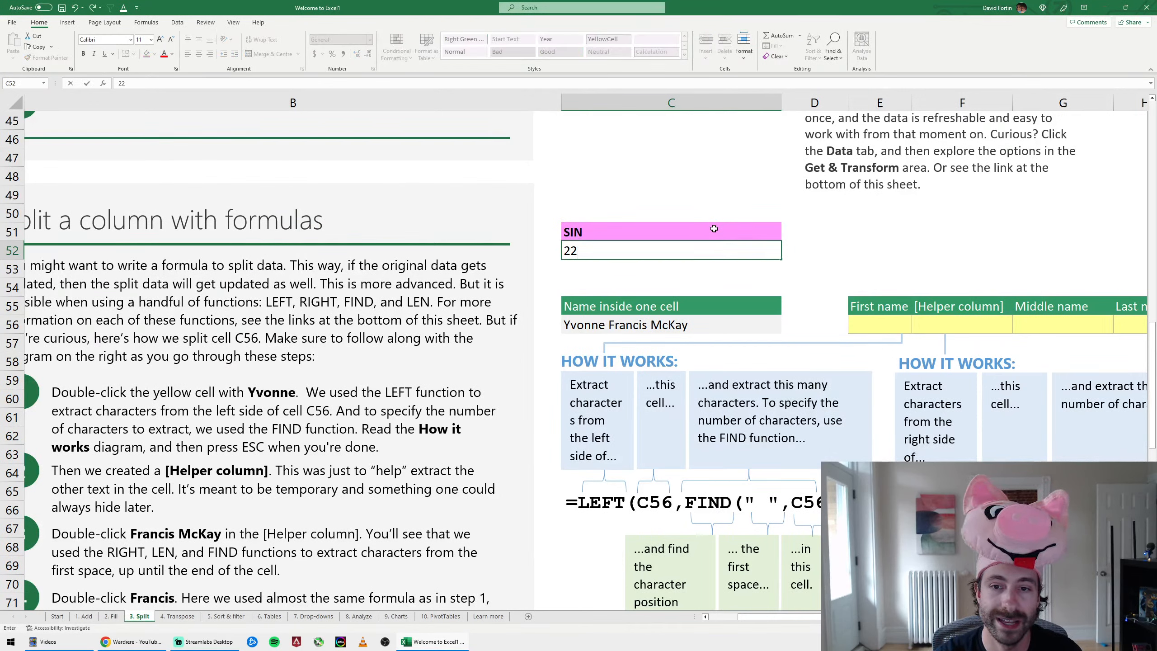
pyautogui.write('5 999 655')
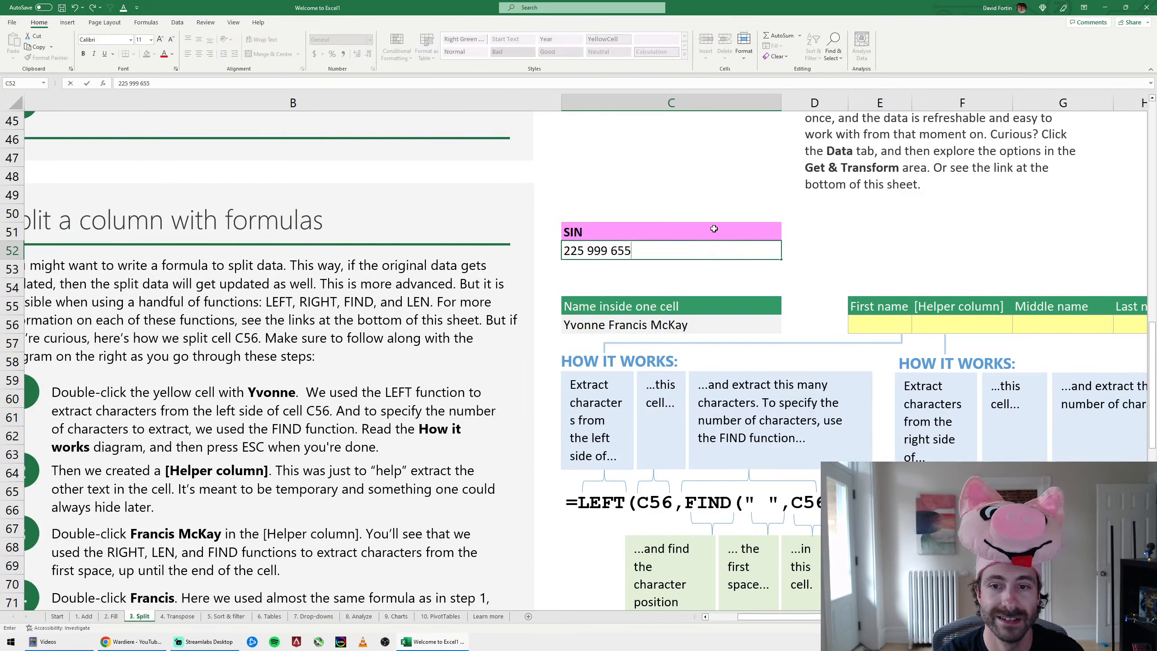
pyautogui.hotkey('ctrl', 'Return')
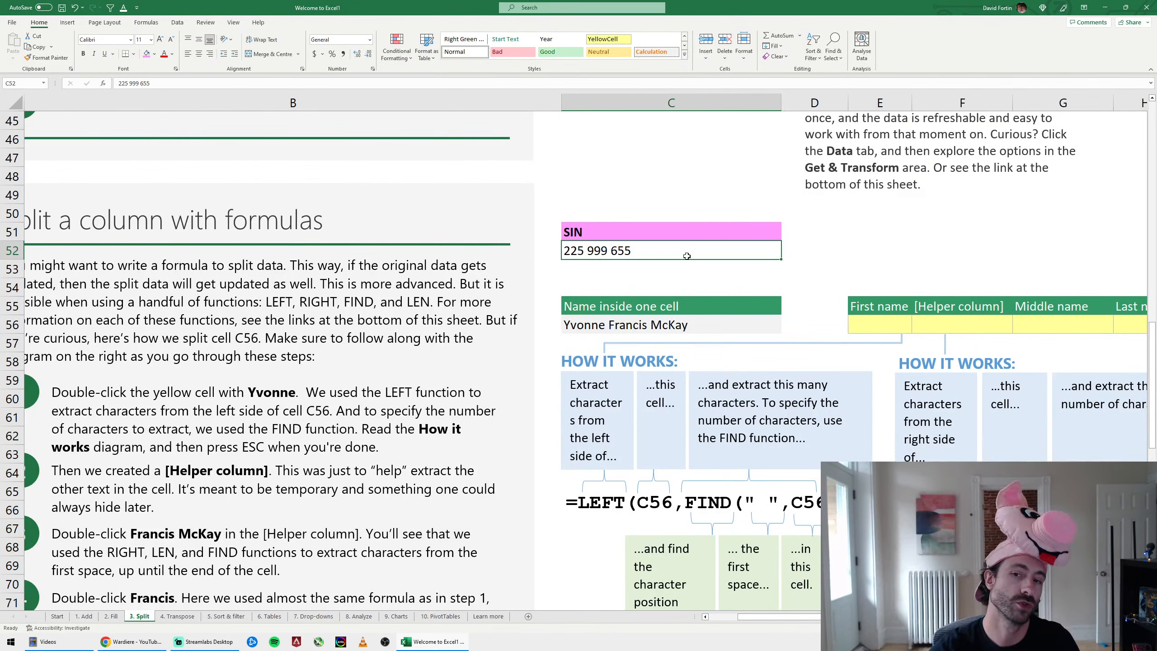
# Extract the first three characters of the SIN in cell E52 with the formula =LEFT(C52,3)
pyautogui.click(795, 247)
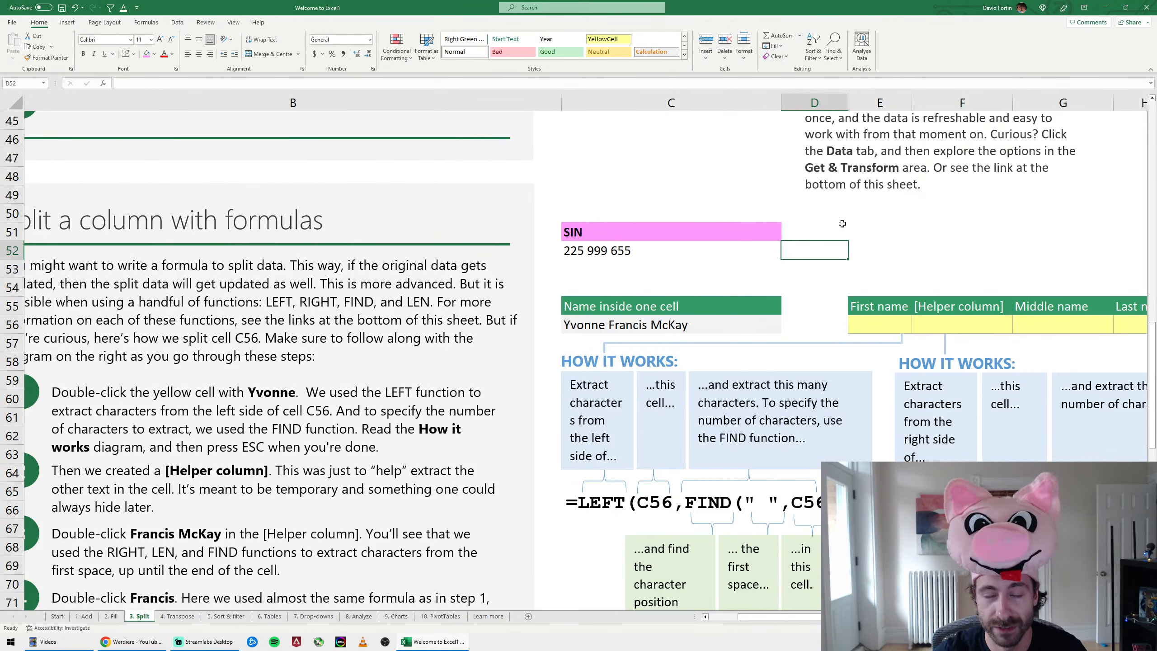
pyautogui.press('Right')
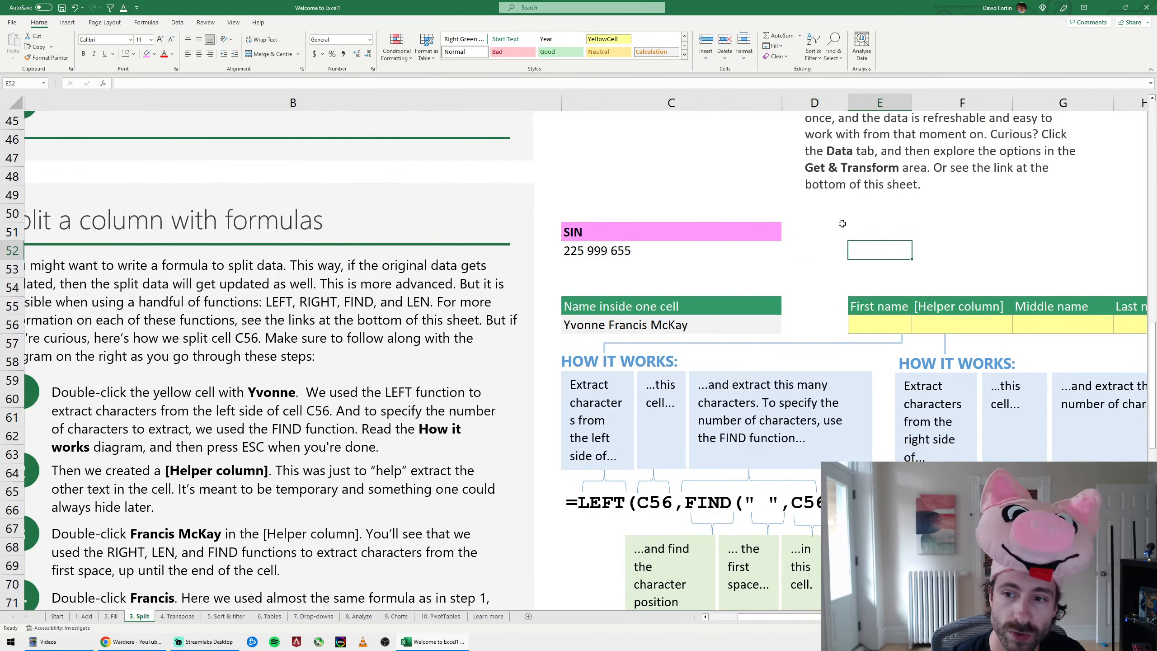
pyautogui.write('=left(')
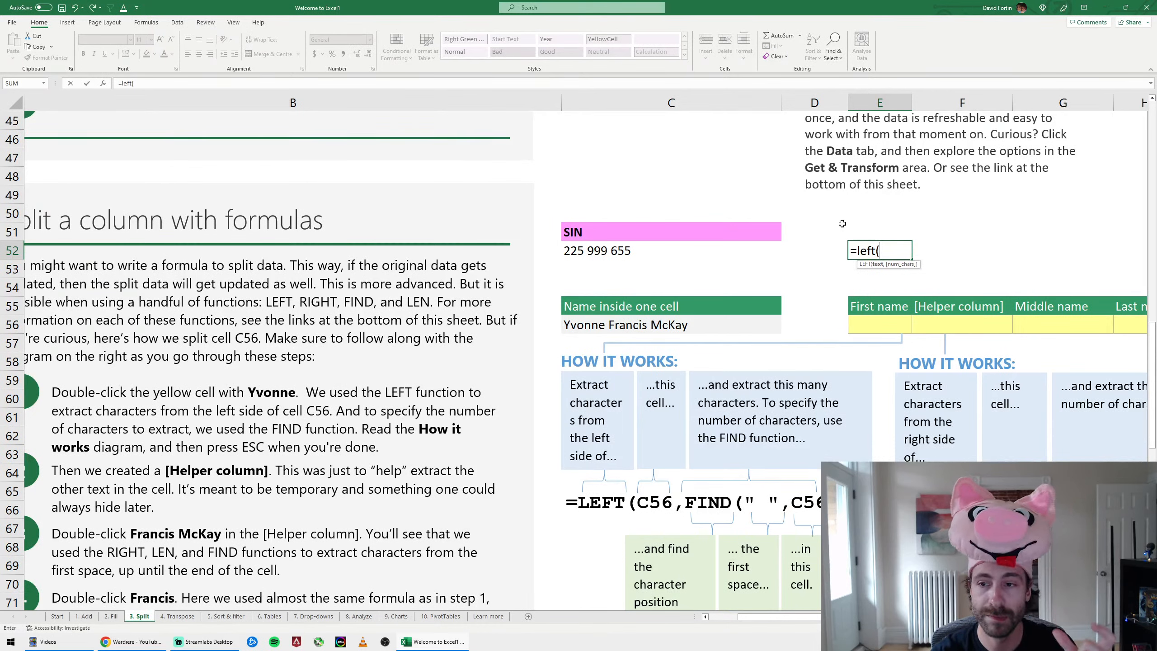
pyautogui.press('Left')
pyautogui.press('Left')
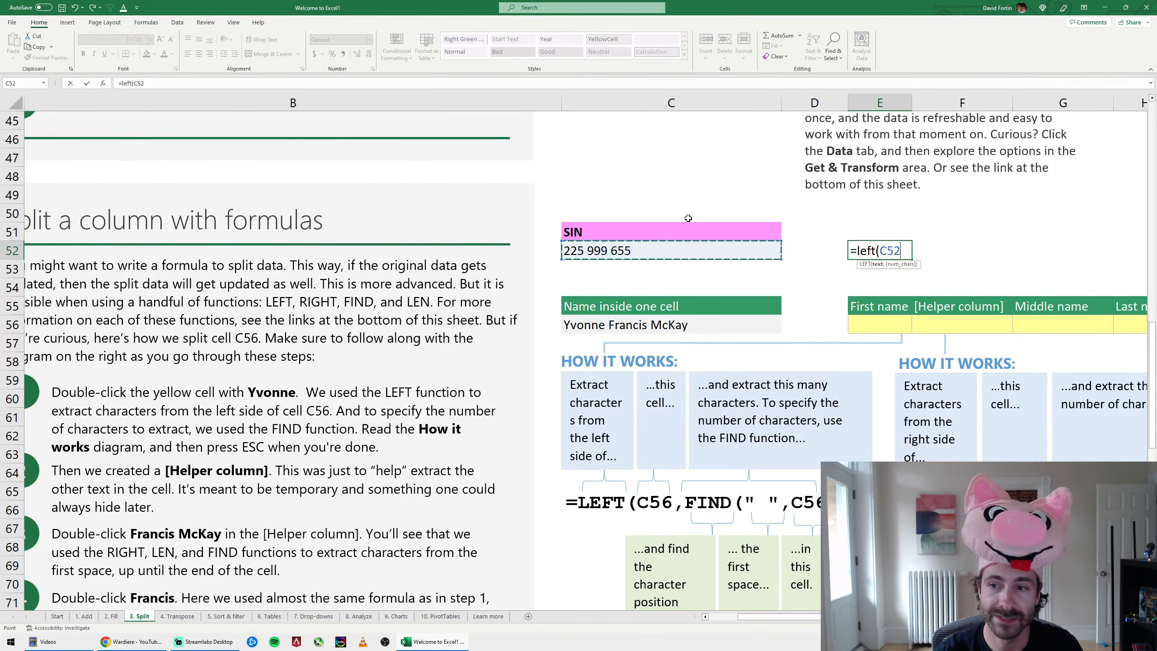
pyautogui.write(',')
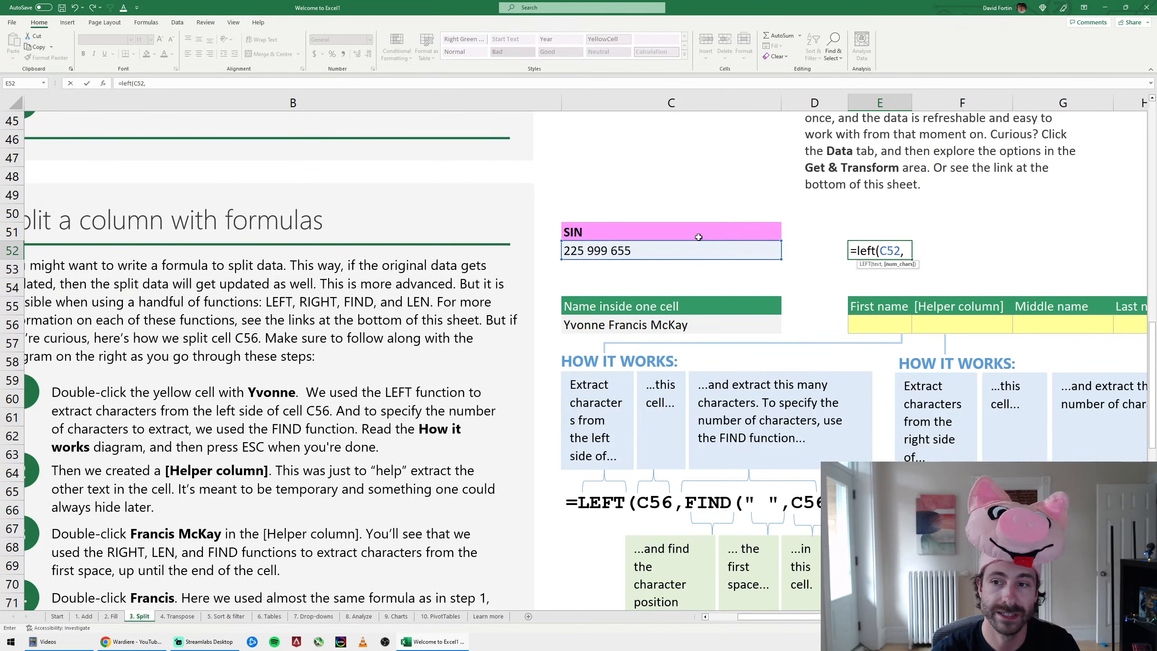
pyautogui.write('3')
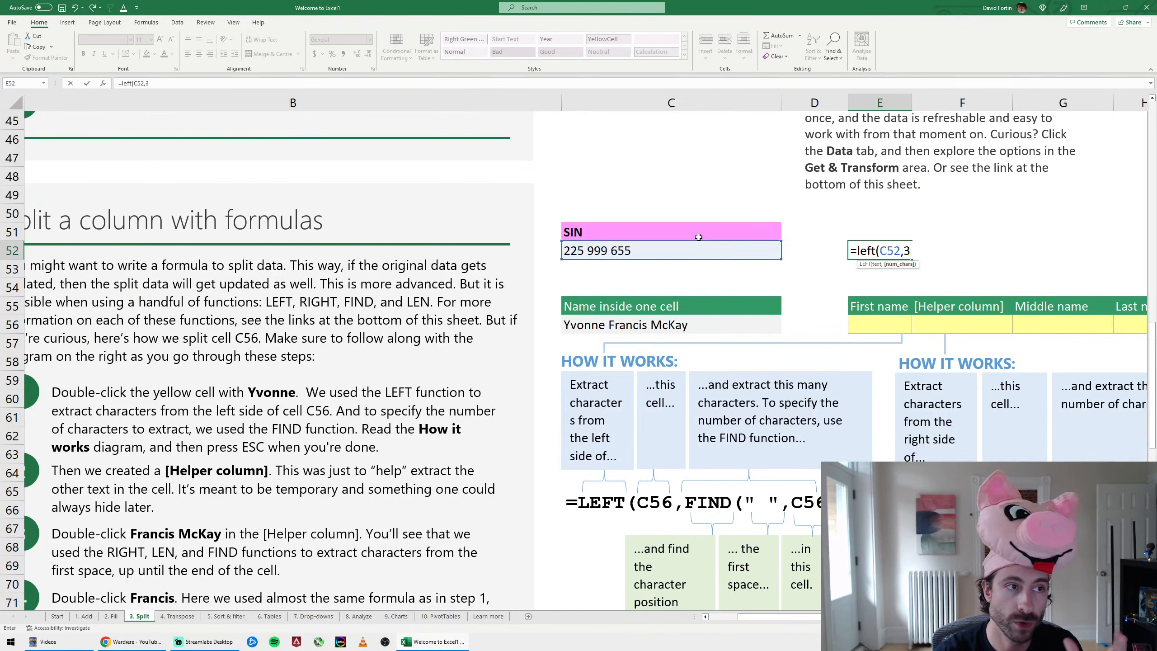
pyautogui.press('Return')
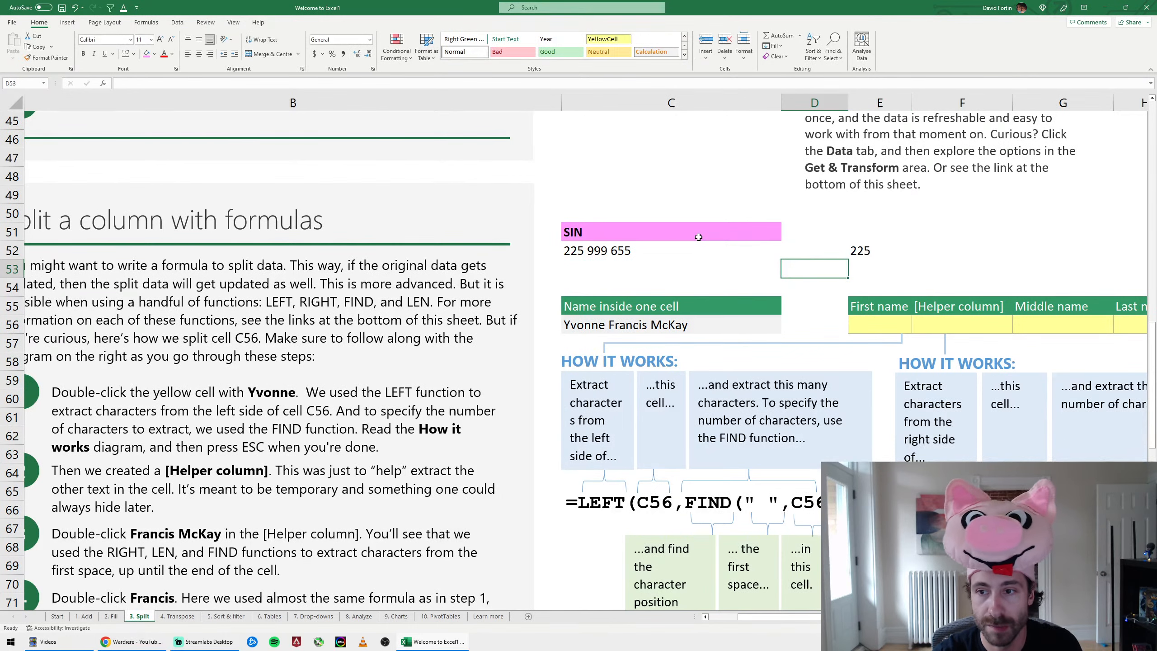
# Label cells E51, F51 and G51 with the headings LEFT, MIDB and RIGHT
pyautogui.click(870, 235)
pyautogui.write('LEFT')
pyautogui.press('Tab')
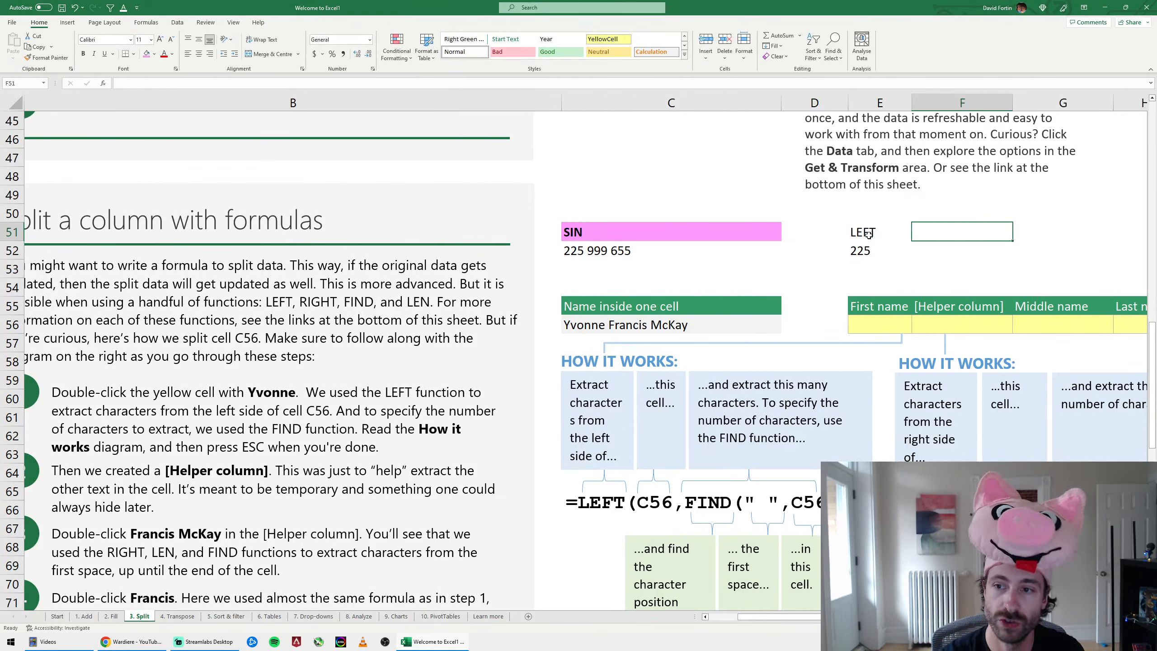
pyautogui.write('MIDB')
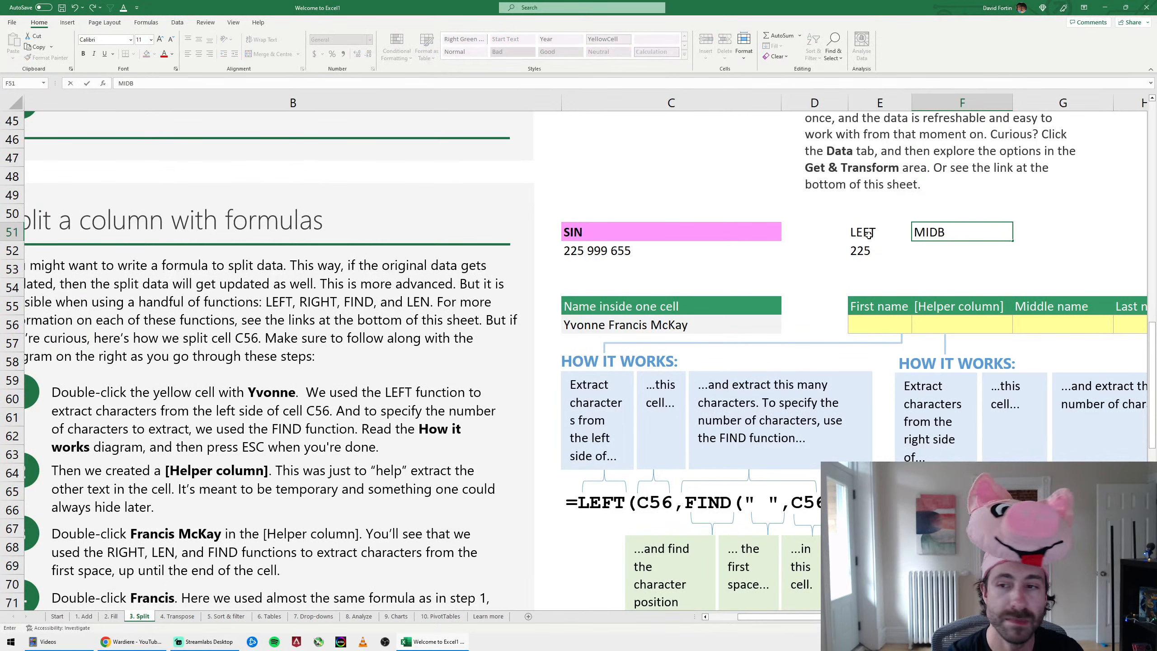
pyautogui.press('Tab')
pyautogui.write('RIGHT')
pyautogui.press('Return')
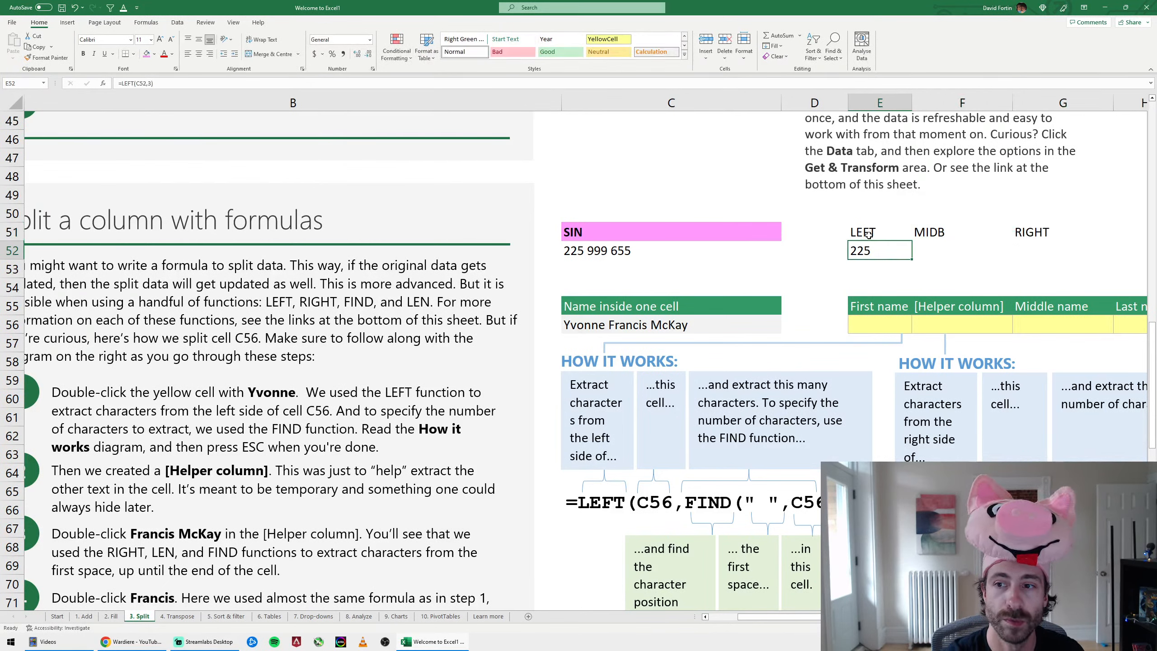
# Extract the middle three characters of the SIN in cell F52 with the formula =MIDB(C52,5,3)
pyautogui.press('Tab')
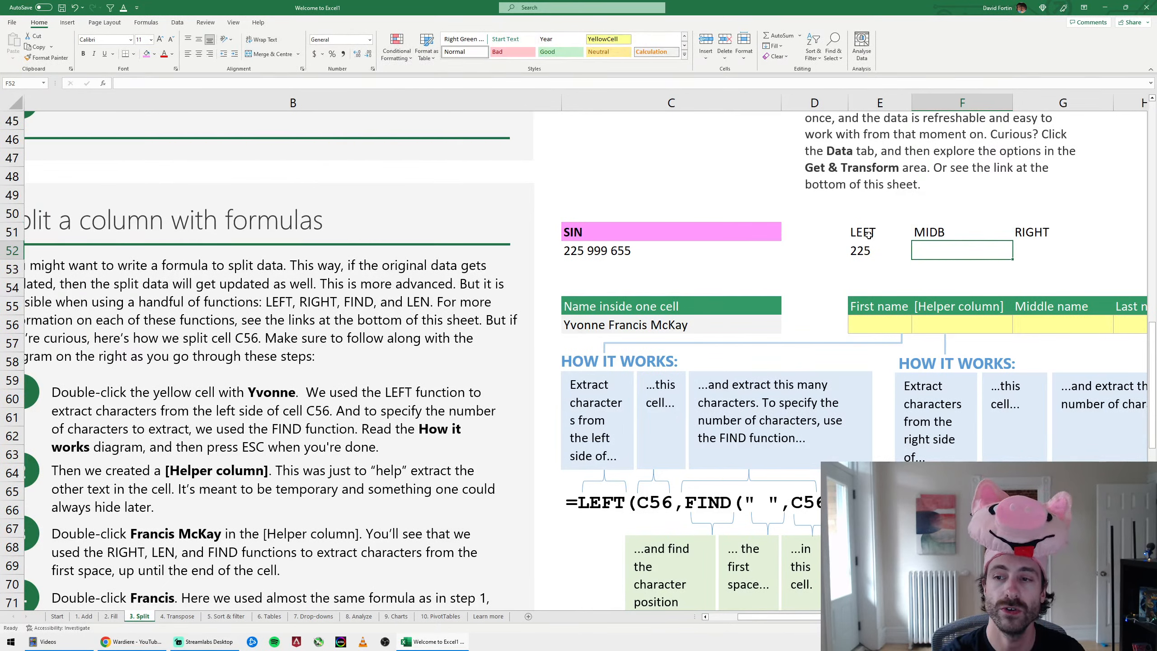
pyautogui.write('=midb(')
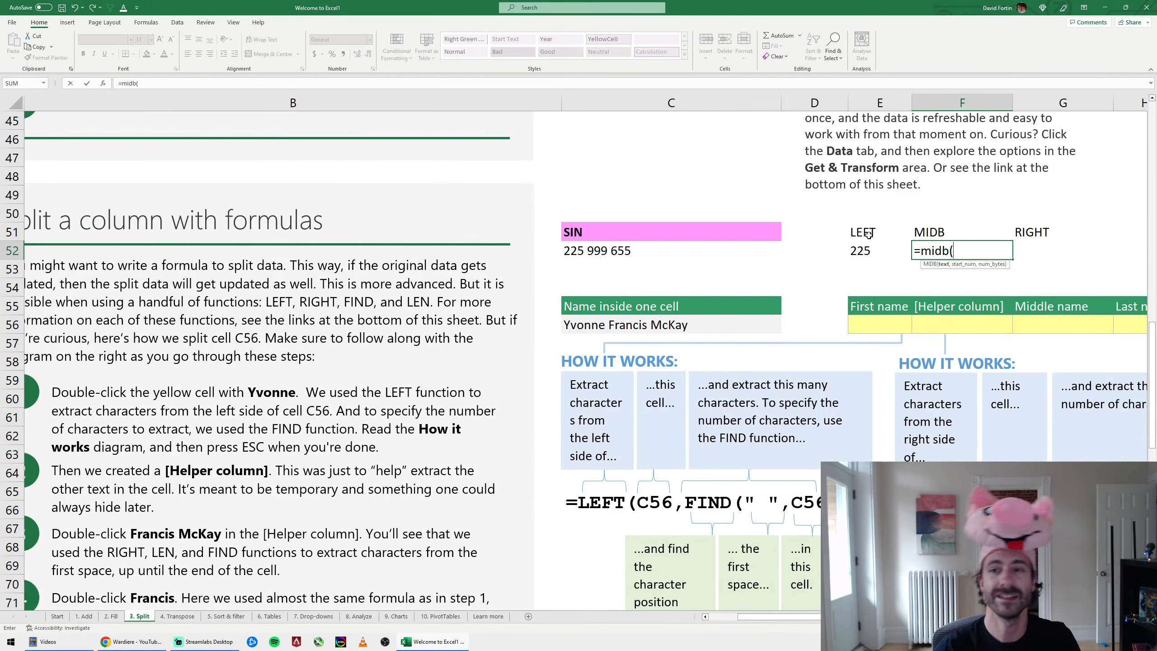
pyautogui.click(622, 249)
pyautogui.write(',5')
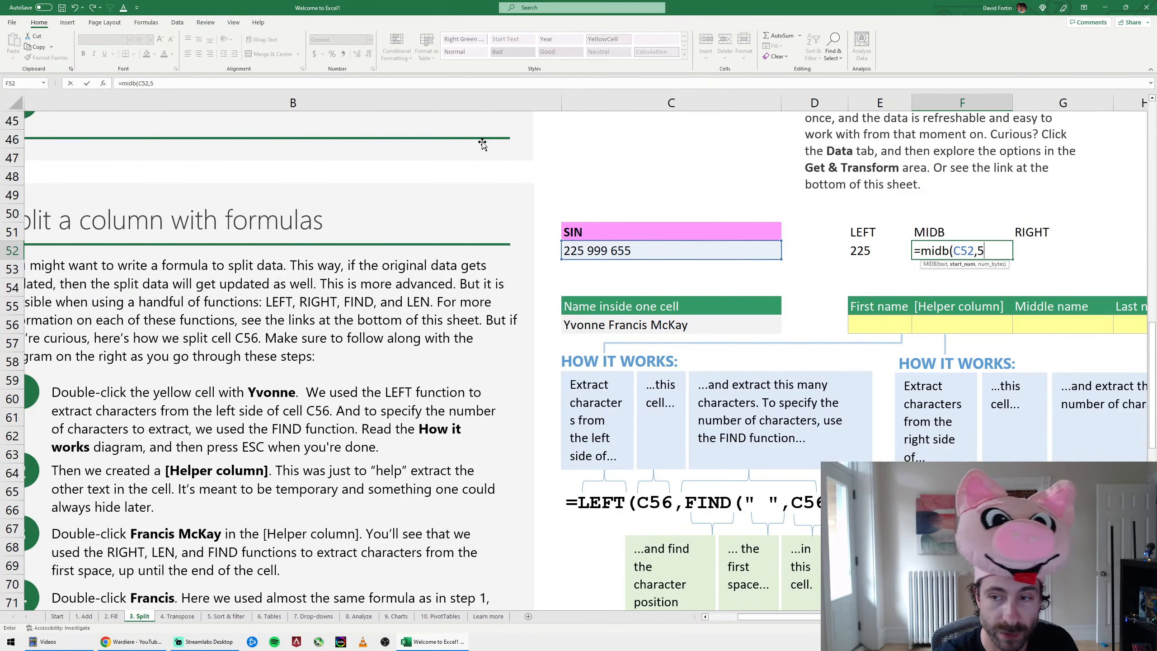
pyautogui.write(',3)')
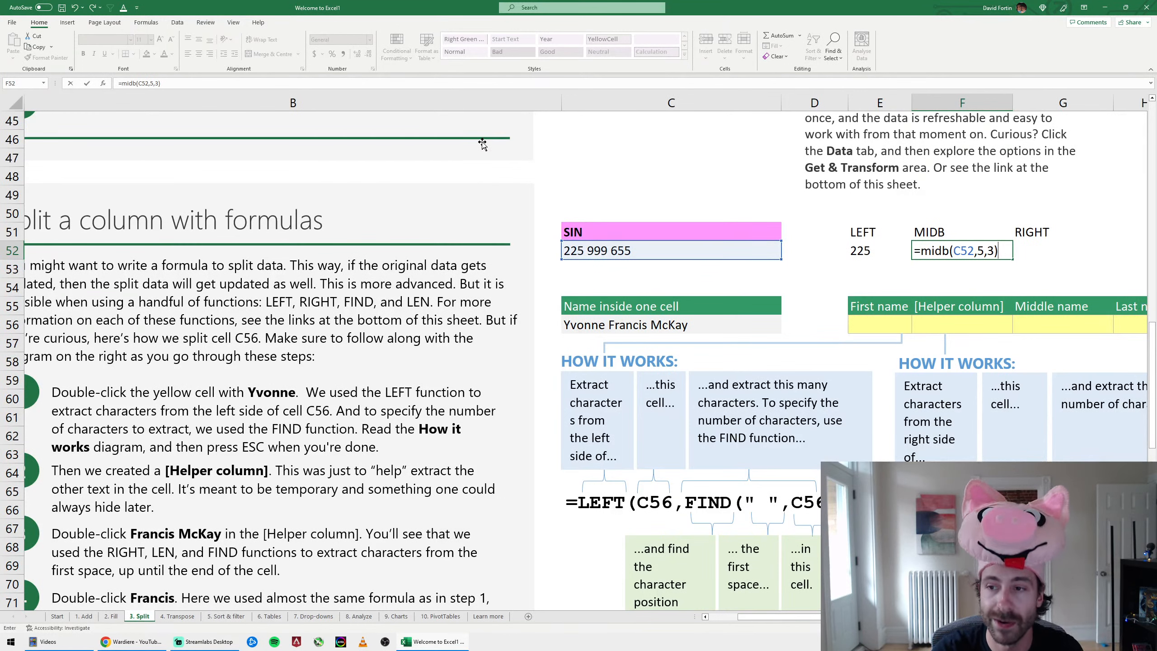
pyautogui.hotkey('ctrl', 'Return')
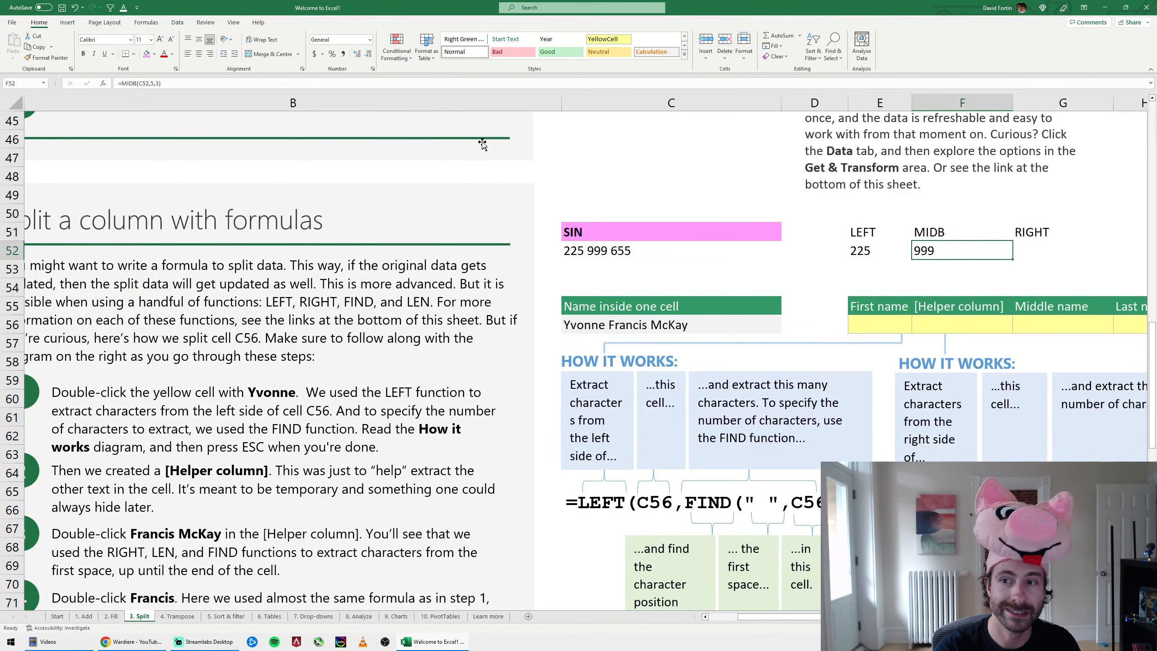
# Extract the last three characters of the SIN in cell G52 with the formula =RIGHT(C52,3)
pyautogui.press('Right')
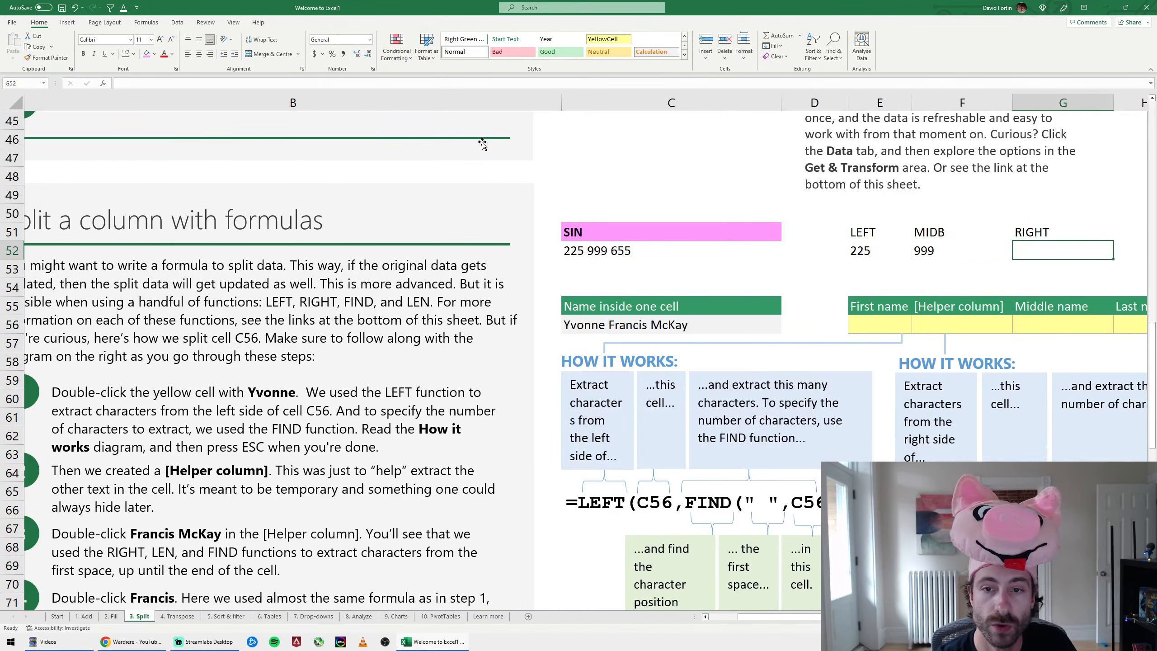
pyautogui.write('=right(')
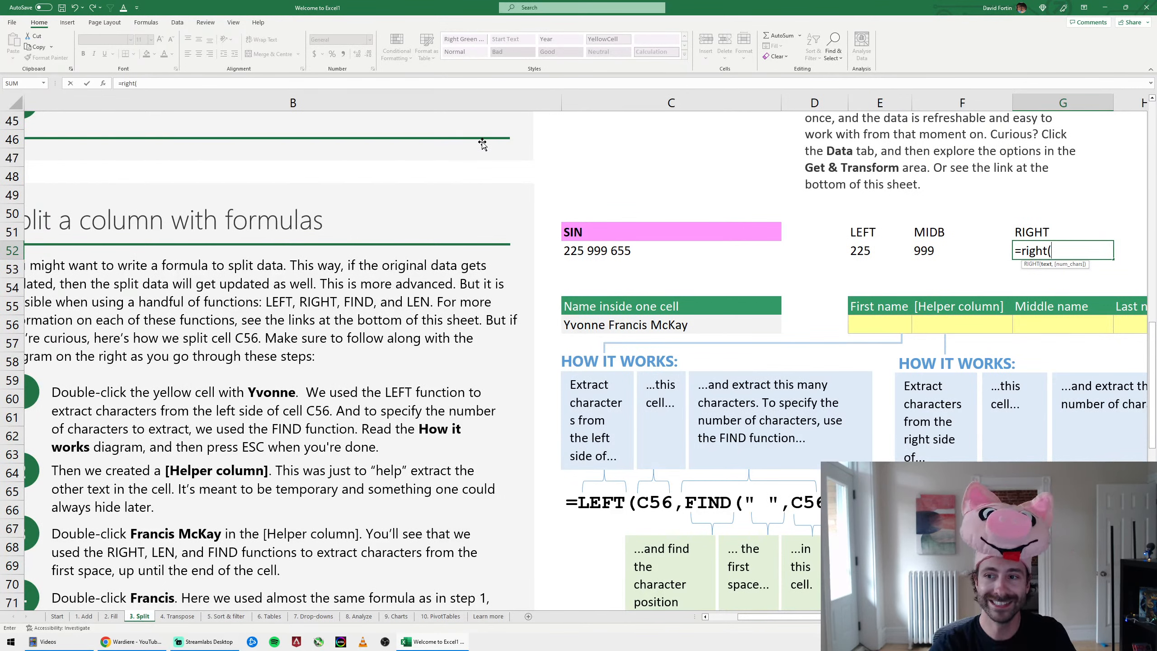
pyautogui.click(642, 254)
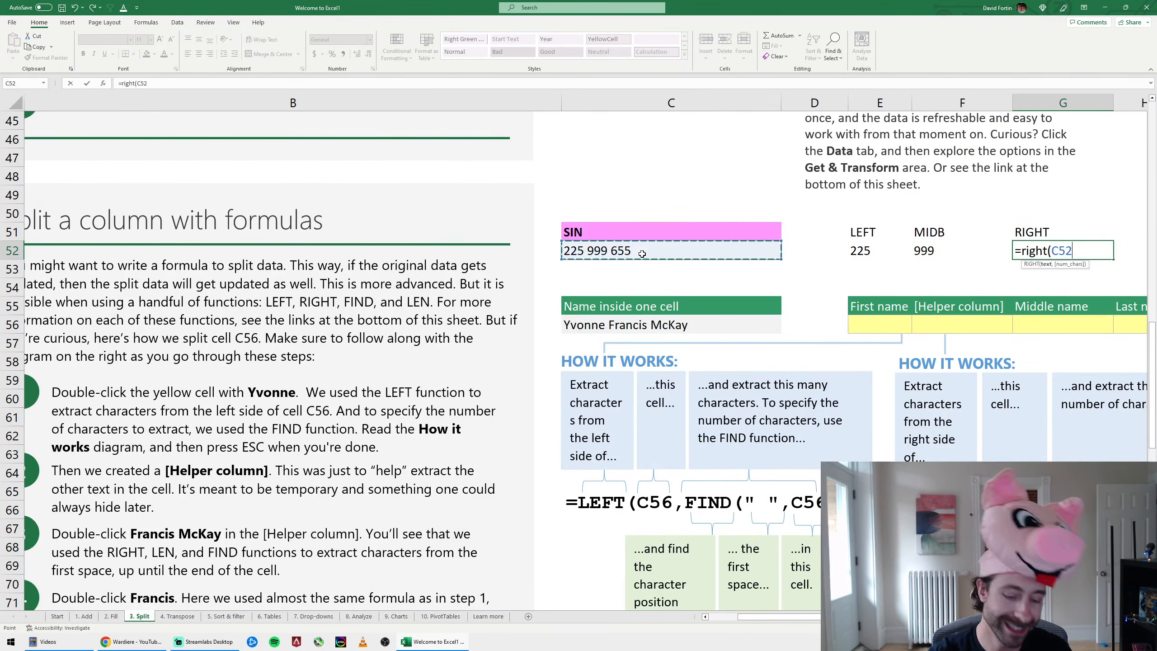
pyautogui.write(',3')
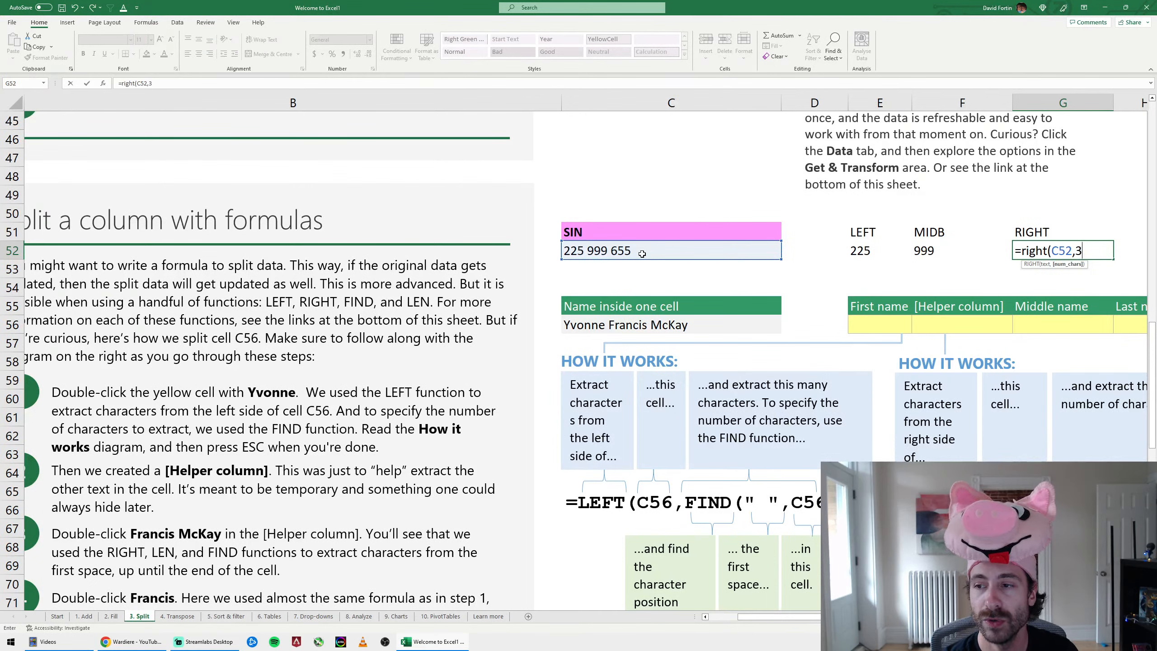
pyautogui.write(')')
pyautogui.press('Return')
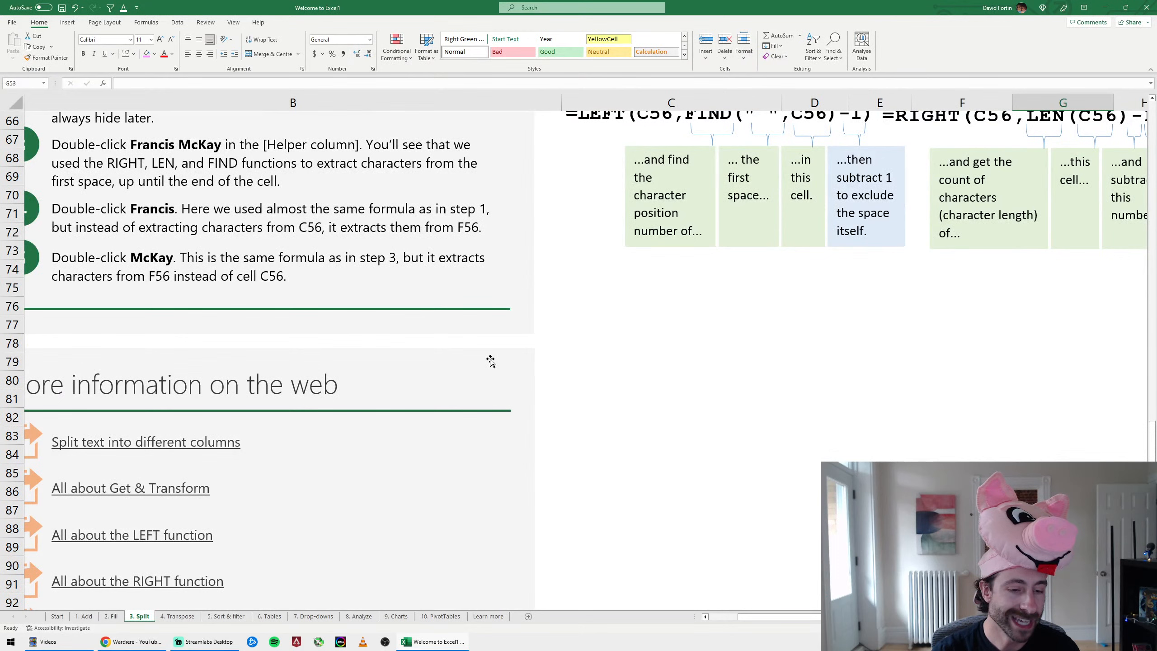
pyautogui.click(633, 376)
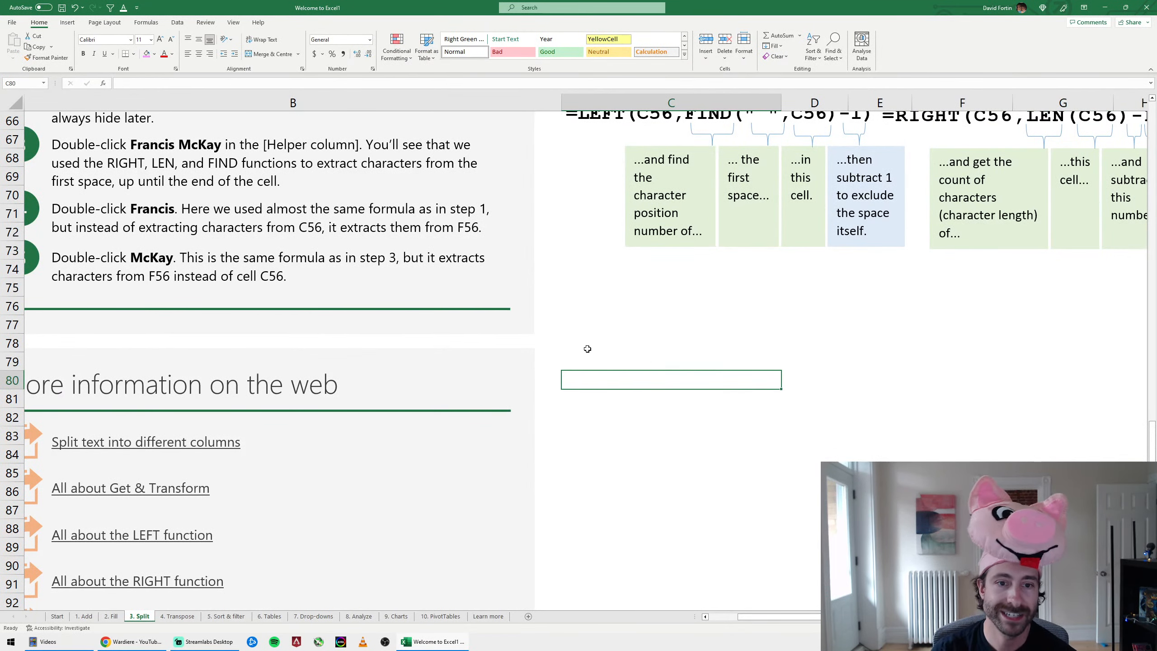
pyautogui.moveTo(576, 344); pyautogui.dragTo(20, 348)
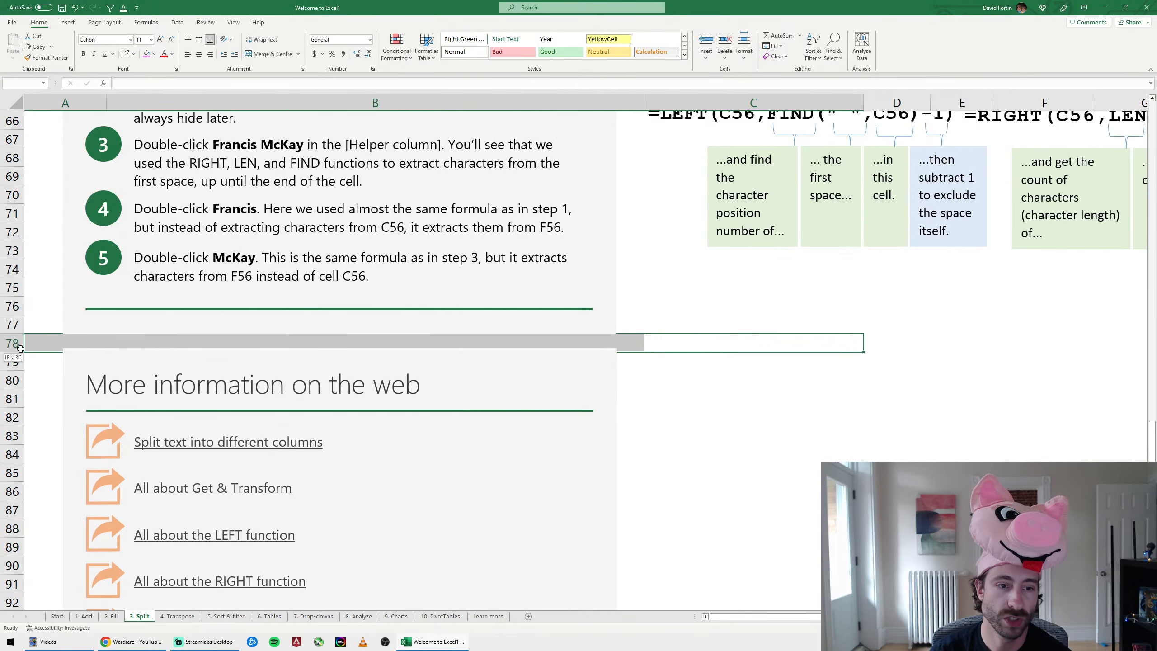
pyautogui.click(196, 341)
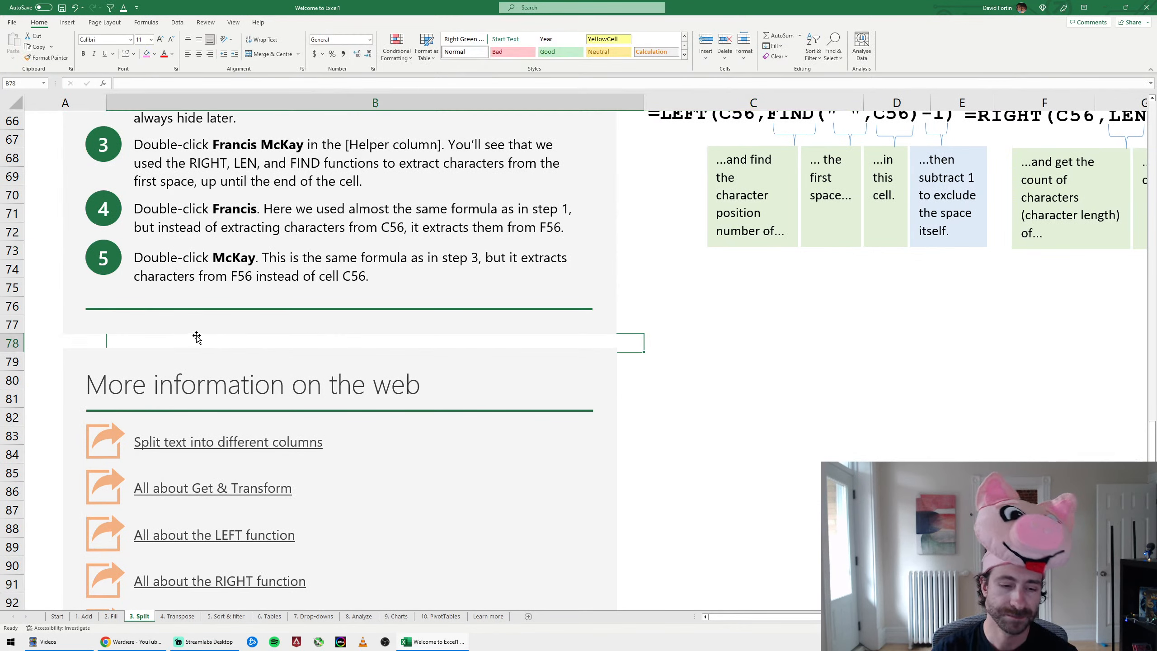
# Open the 4. Transpose sheet and copy the Item and Amount rows in cells C5:H6
pyautogui.click(169, 616)
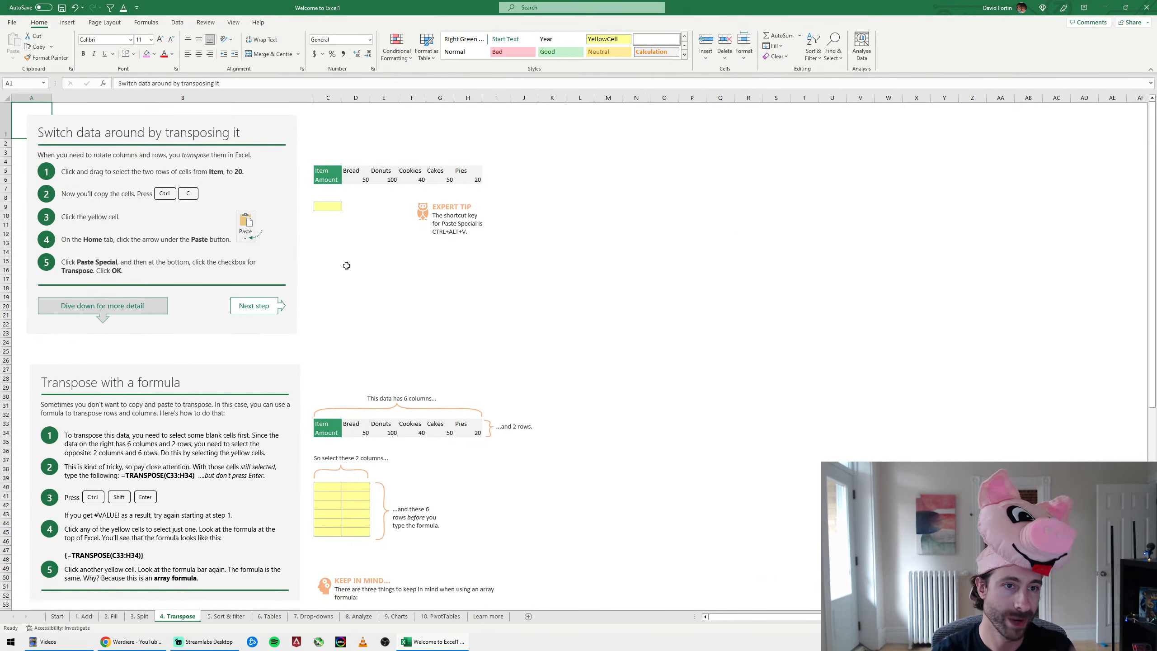
pyautogui.keyDown('ctrl'); pyautogui.scroll(3, 414, 203); pyautogui.keyUp('ctrl')
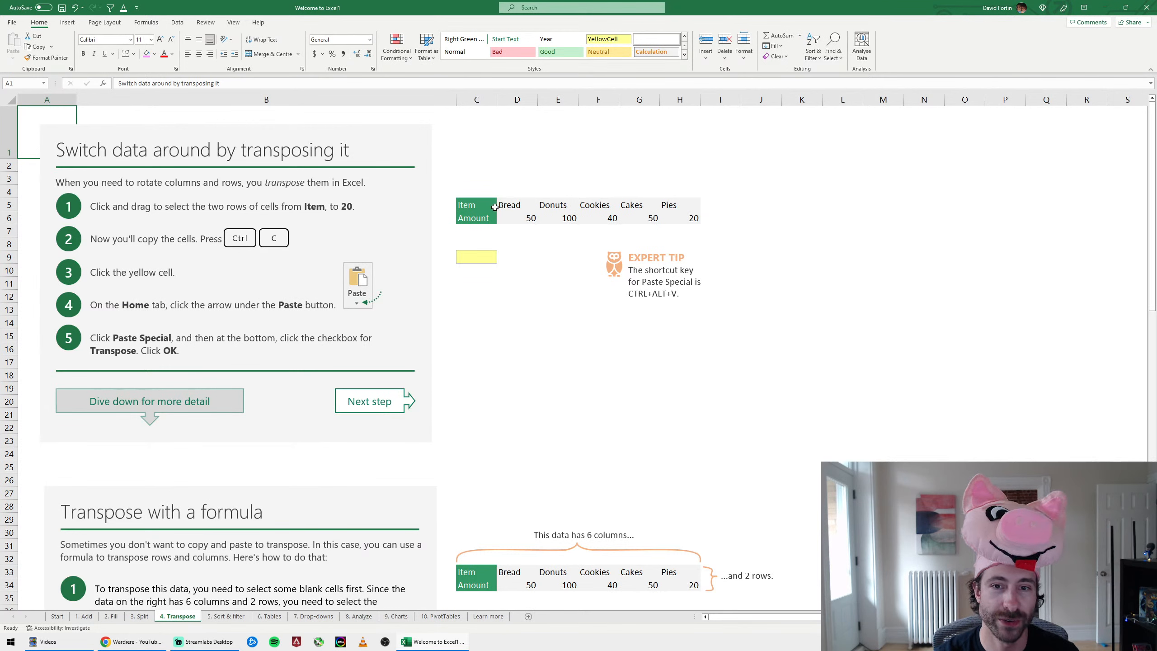
pyautogui.click(472, 206)
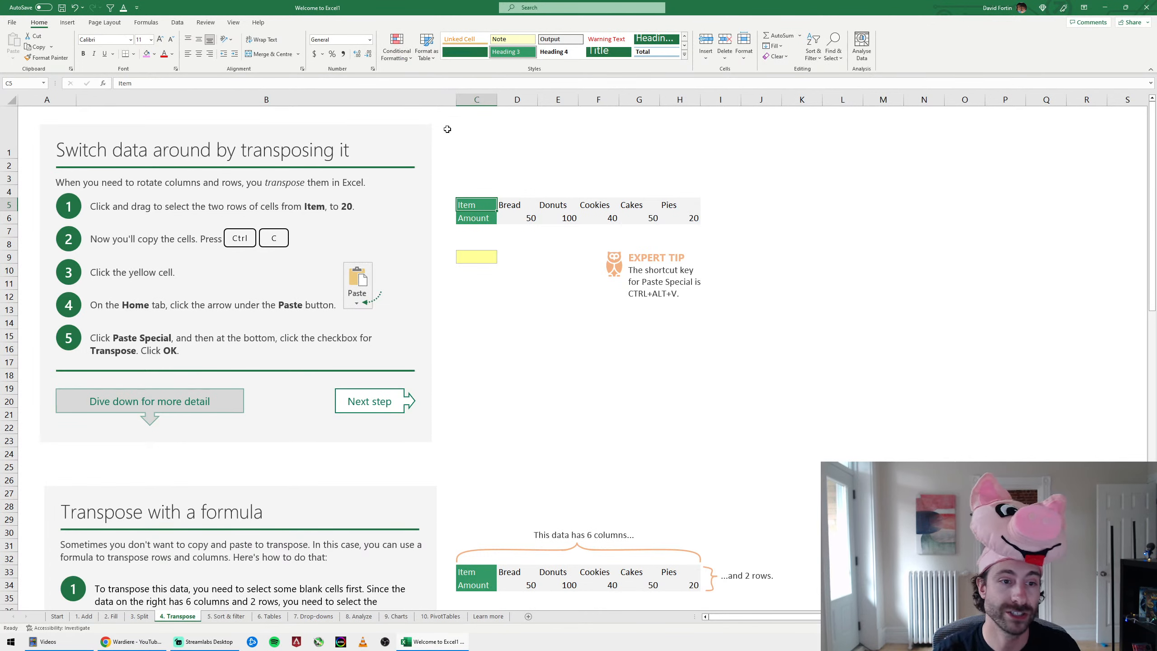
pyautogui.moveTo(478, 207); pyautogui.dragTo(677, 216)
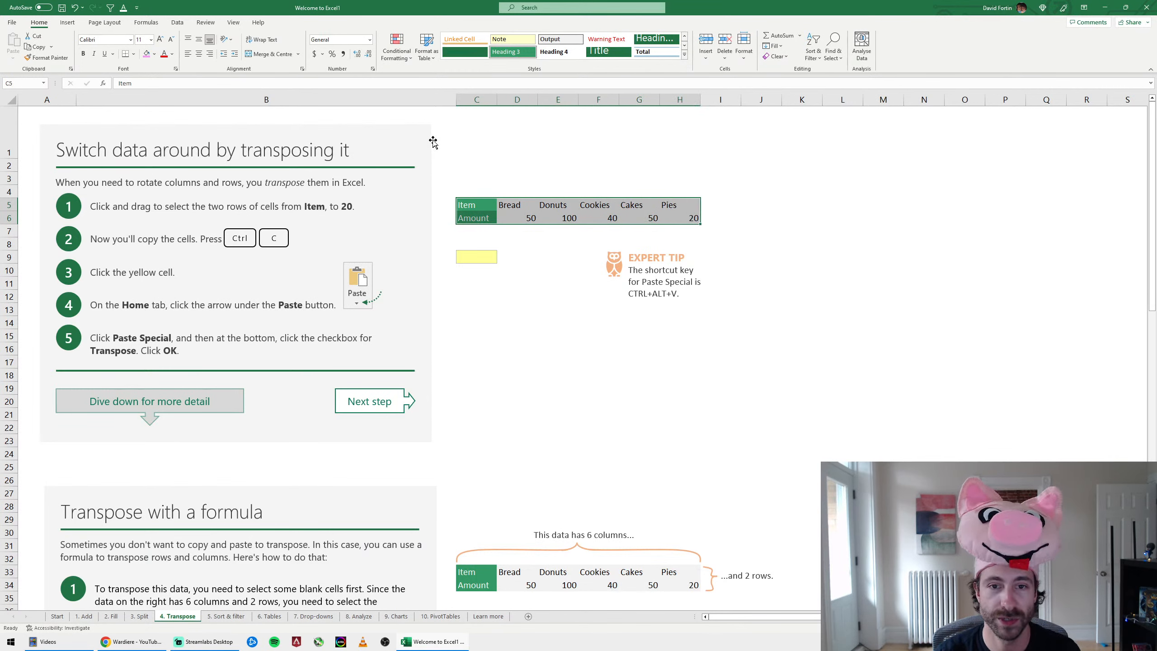
pyautogui.moveTo(480, 203); pyautogui.dragTo(667, 215)
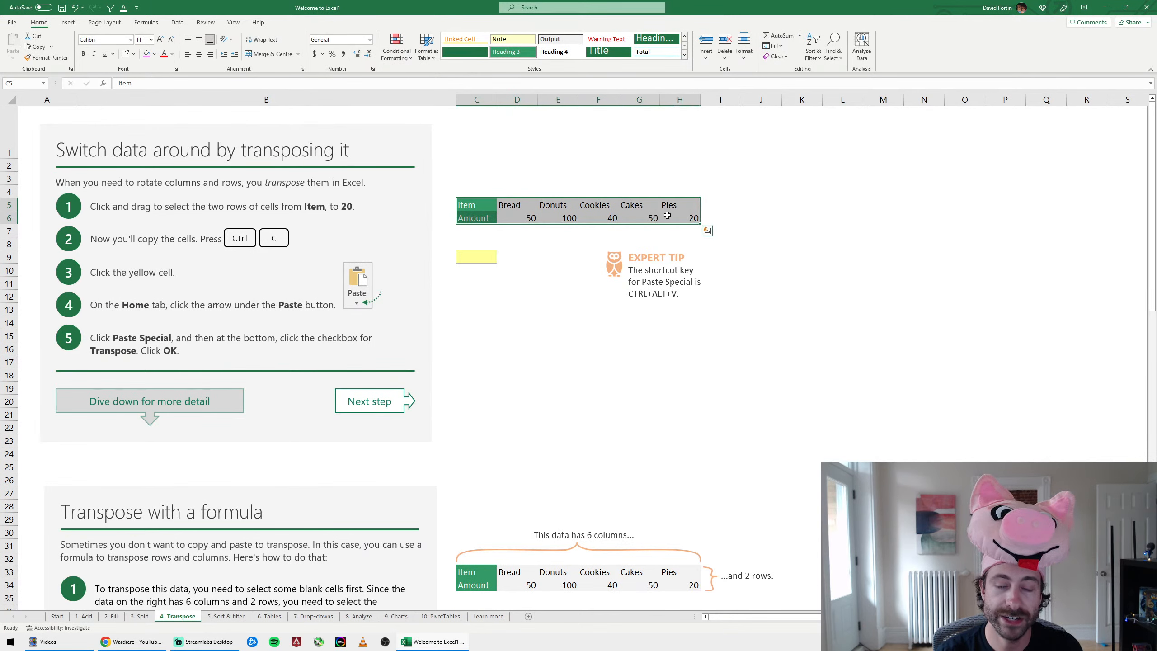
pyautogui.hotkey('ctrl', 'c')
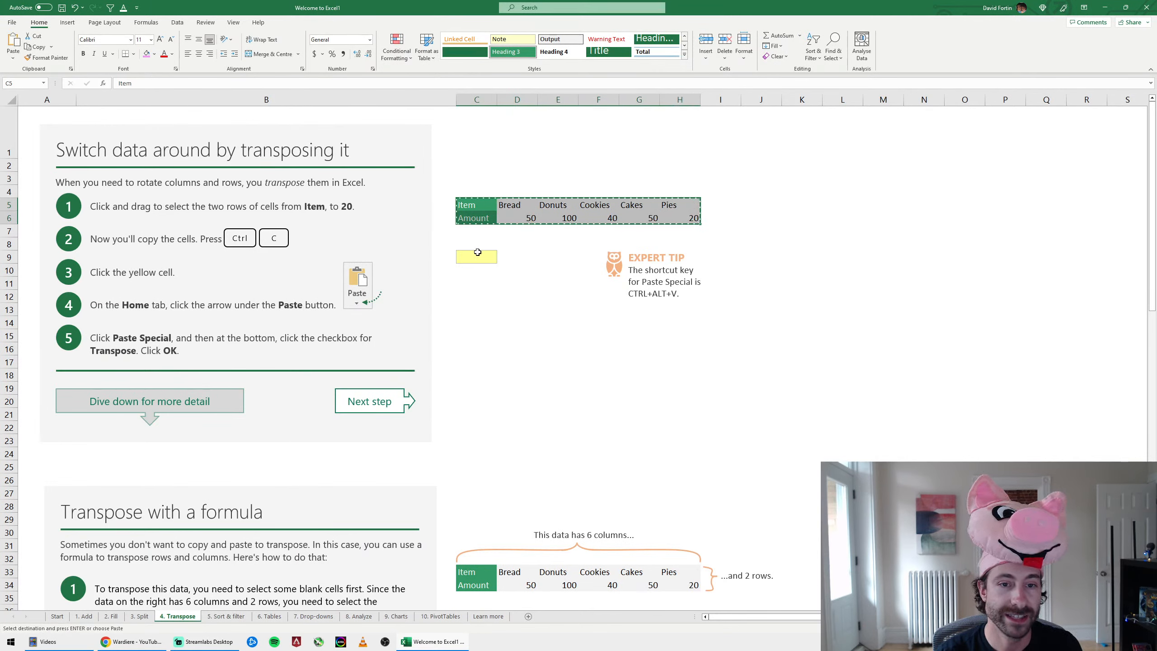
# Paste the copied rows transposed, starting at the yellow cell C9
pyautogui.click(477, 254)
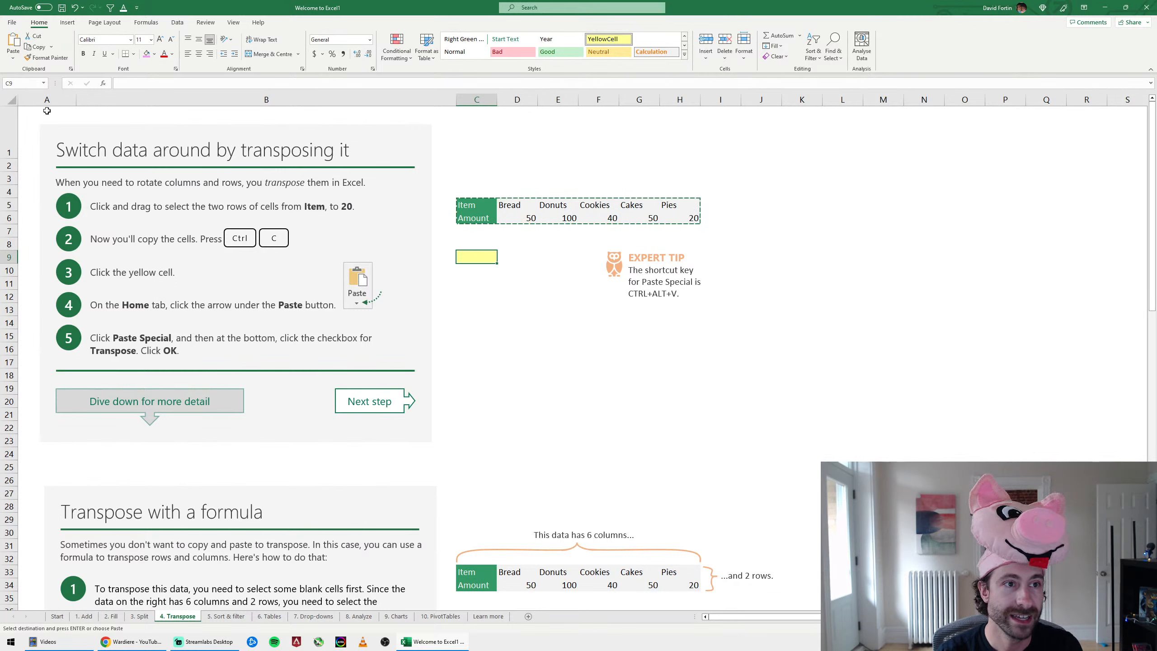
pyautogui.click(13, 60)
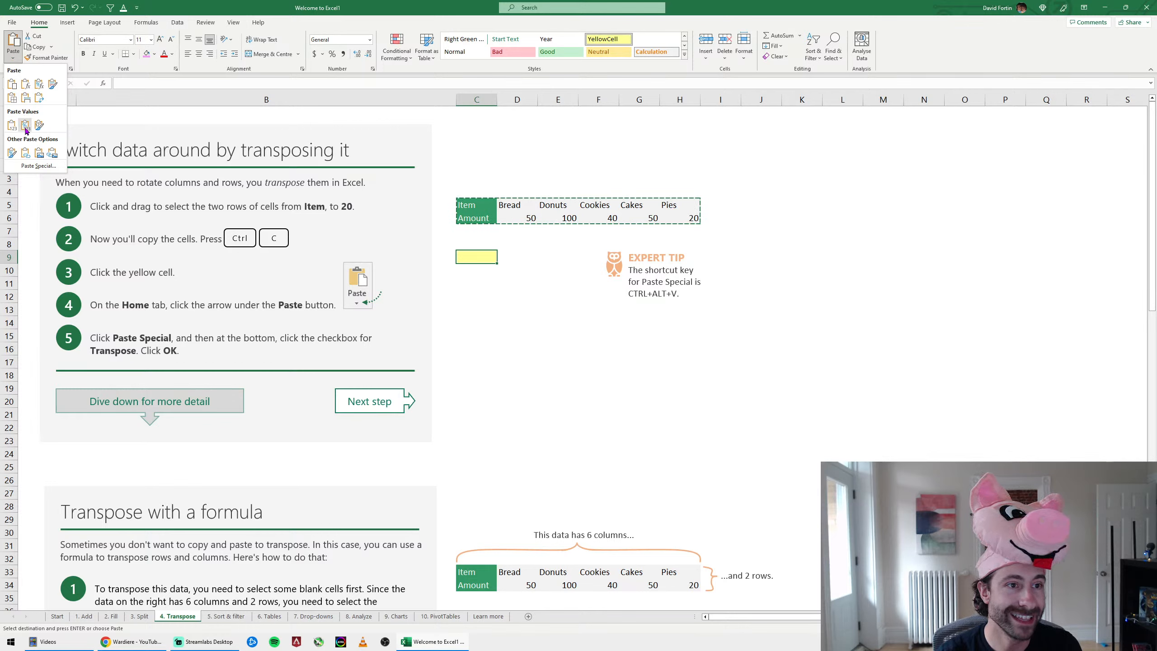
pyautogui.click(41, 100)
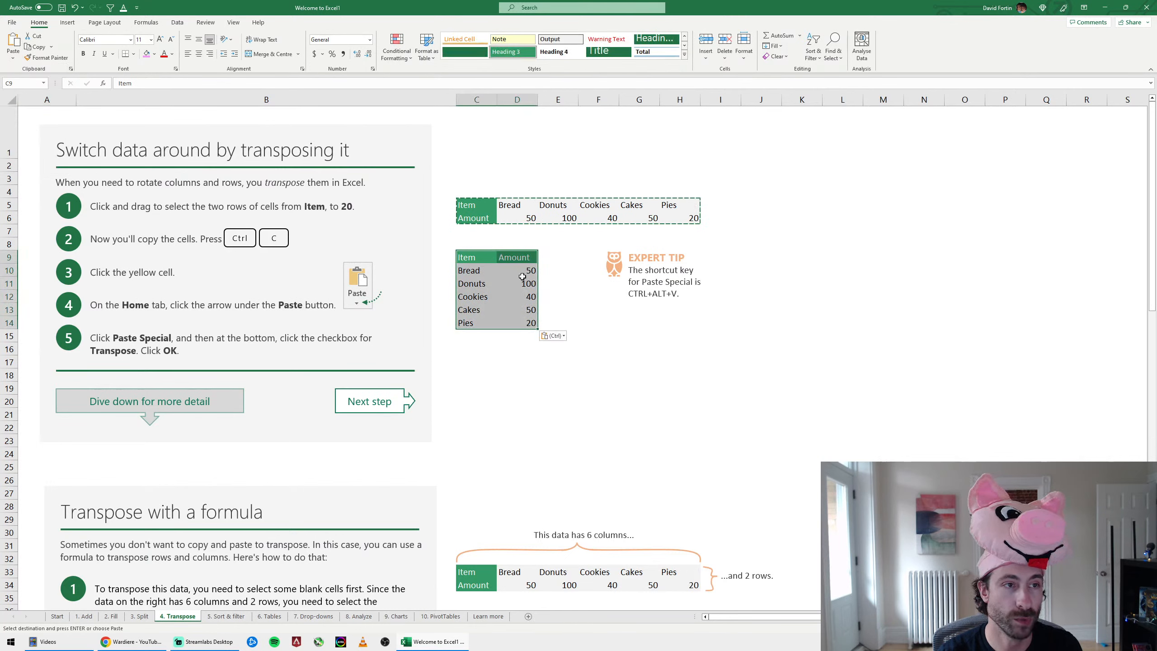
# Compare the item names across the original row with those down the transposed column
pyautogui.click(637, 307)
pyautogui.click(653, 383)
pyautogui.click(529, 205)
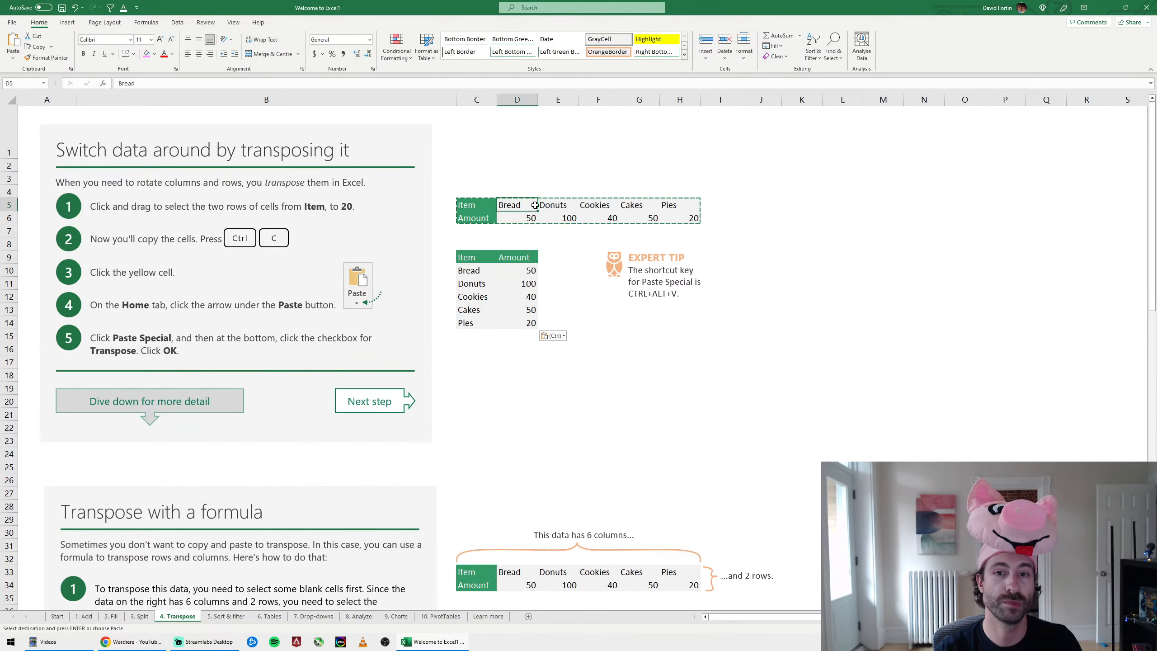
pyautogui.click(563, 205)
pyautogui.click(607, 207)
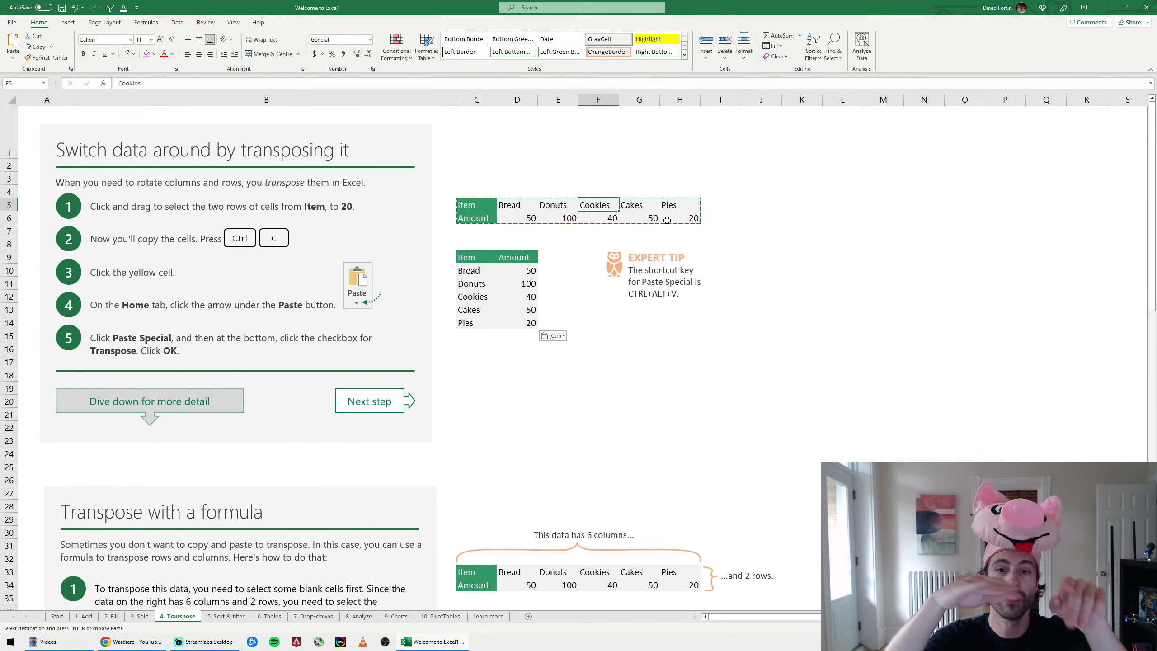
pyautogui.moveTo(486, 274); pyautogui.dragTo(486, 334)
pyautogui.click(558, 293)
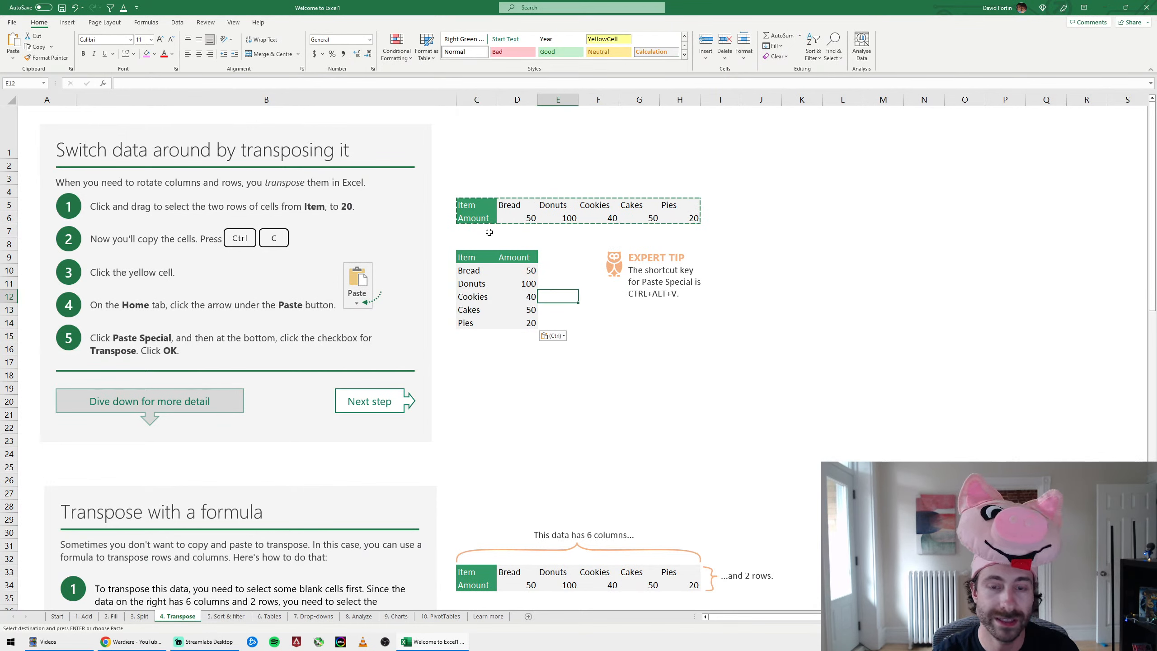
# Undo the transposed paste and repeat it at cell C9 using Paste Special with the Transpose option enabled
pyautogui.hotkey('ctrl', 'z')
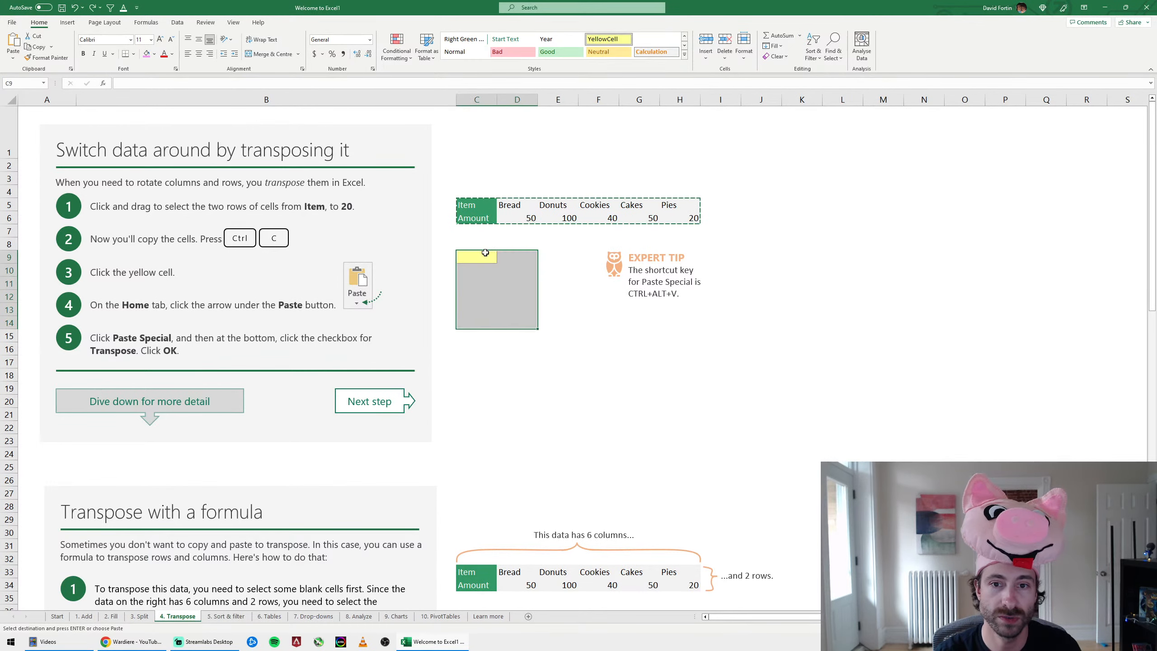
pyautogui.click(480, 217)
pyautogui.moveTo(685, 224); pyautogui.dragTo(476, 207)
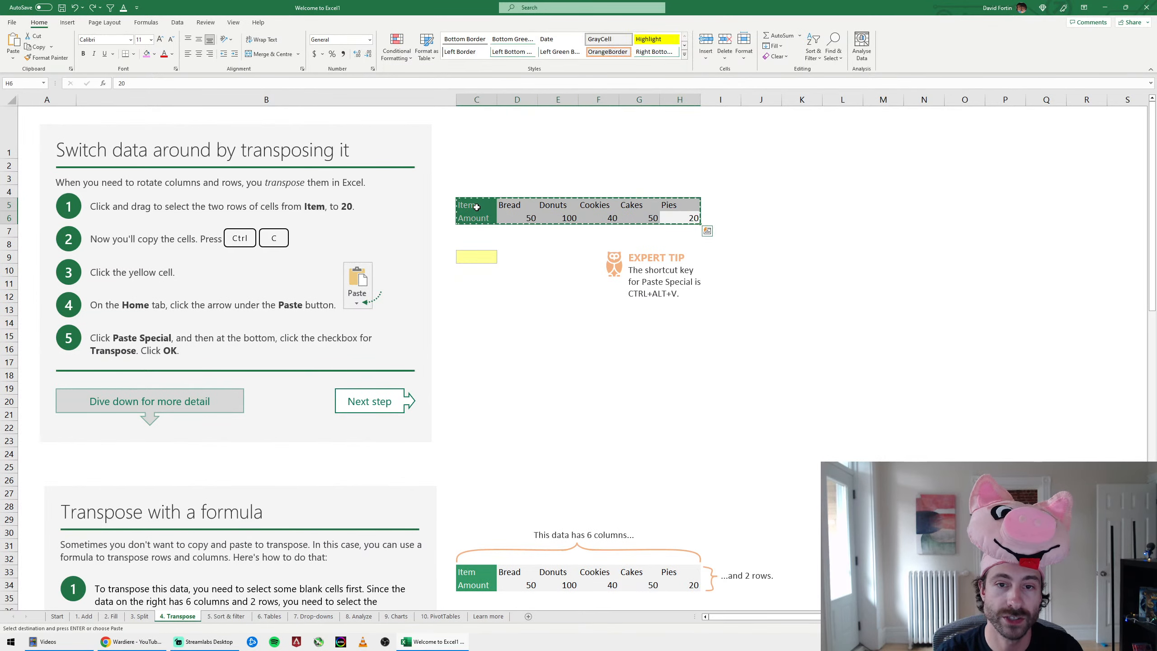
pyautogui.click(483, 255)
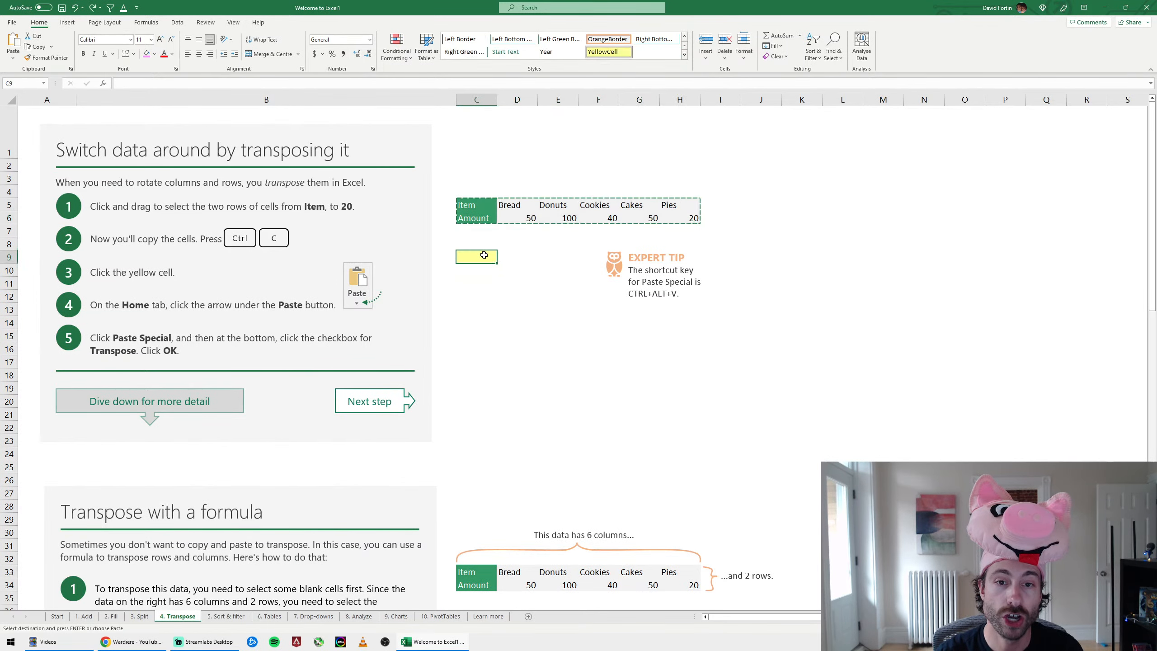
pyautogui.hotkey('ctrl', 'alt', 'v')
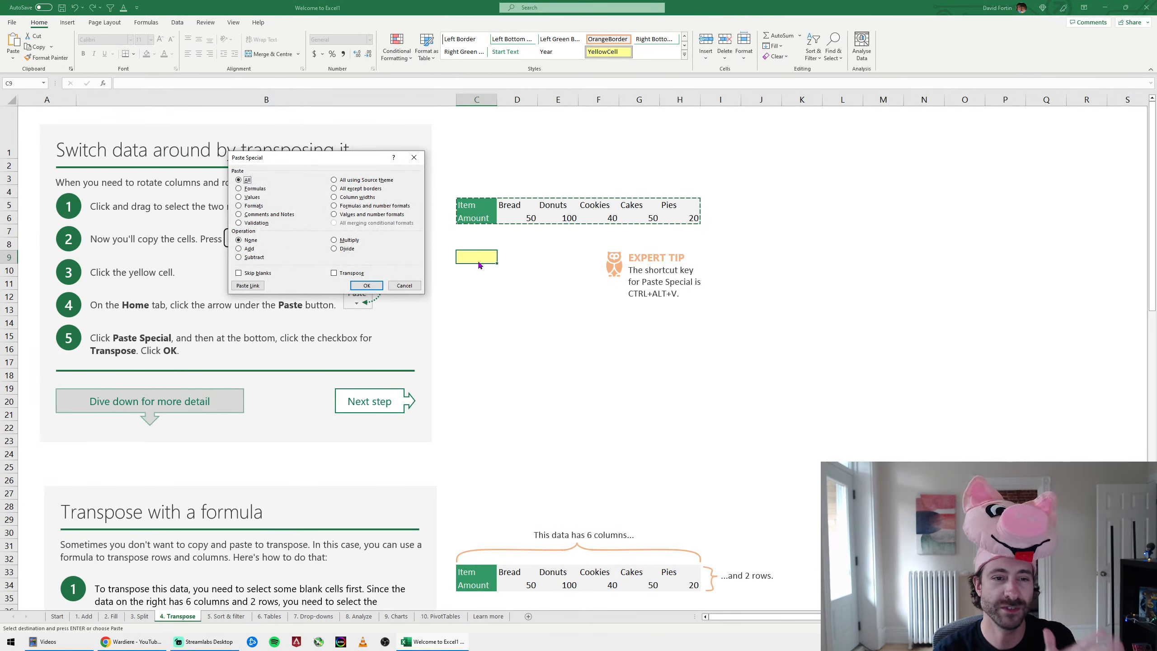
pyautogui.click(333, 272)
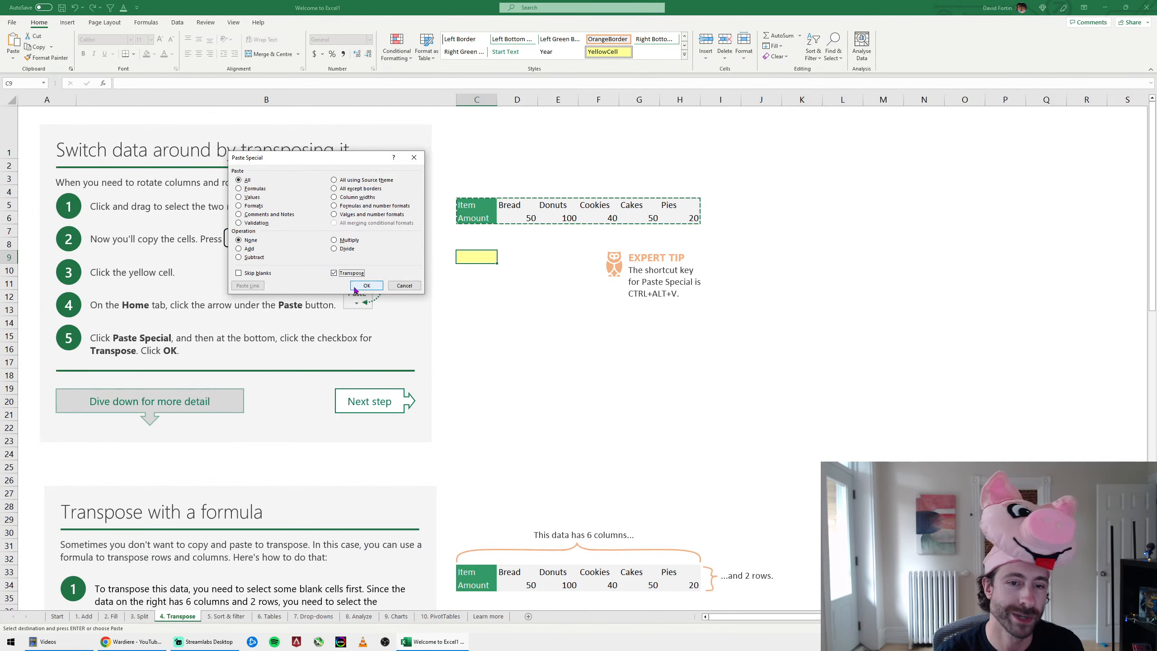
pyautogui.click(365, 285)
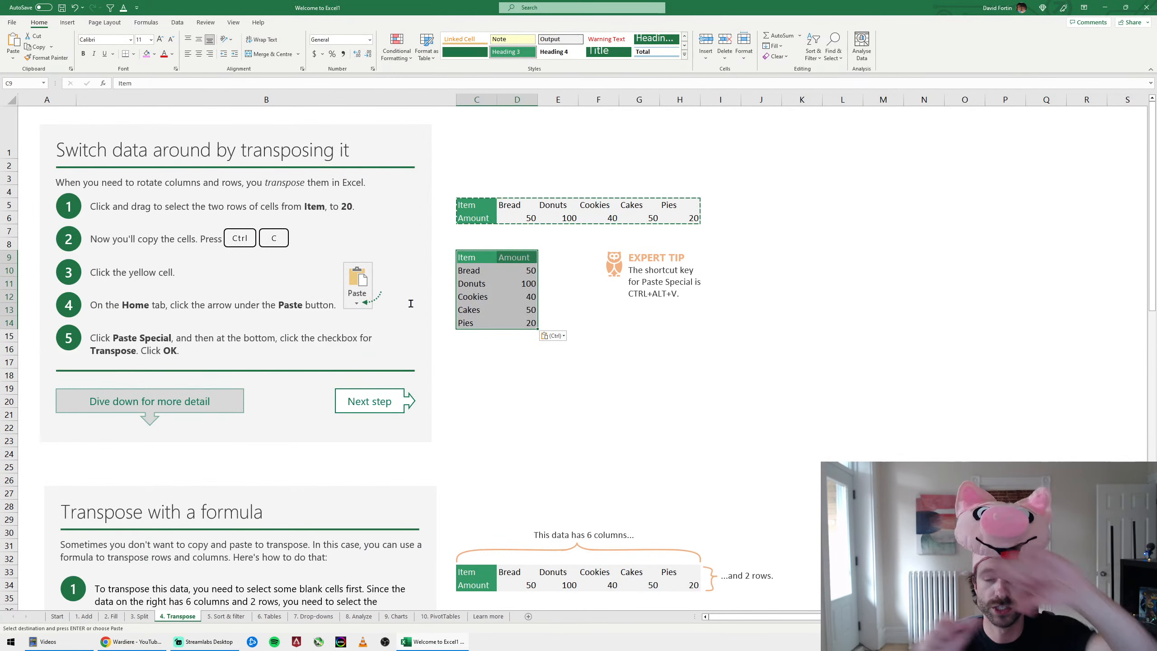
# Undo the Paste Special result and paste the copied rows at cell C9 with the Transpose paste option
pyautogui.hotkey('ctrl', 'z')
pyautogui.moveTo(679, 218); pyautogui.dragTo(476, 206)
pyautogui.rightClick(482, 258)
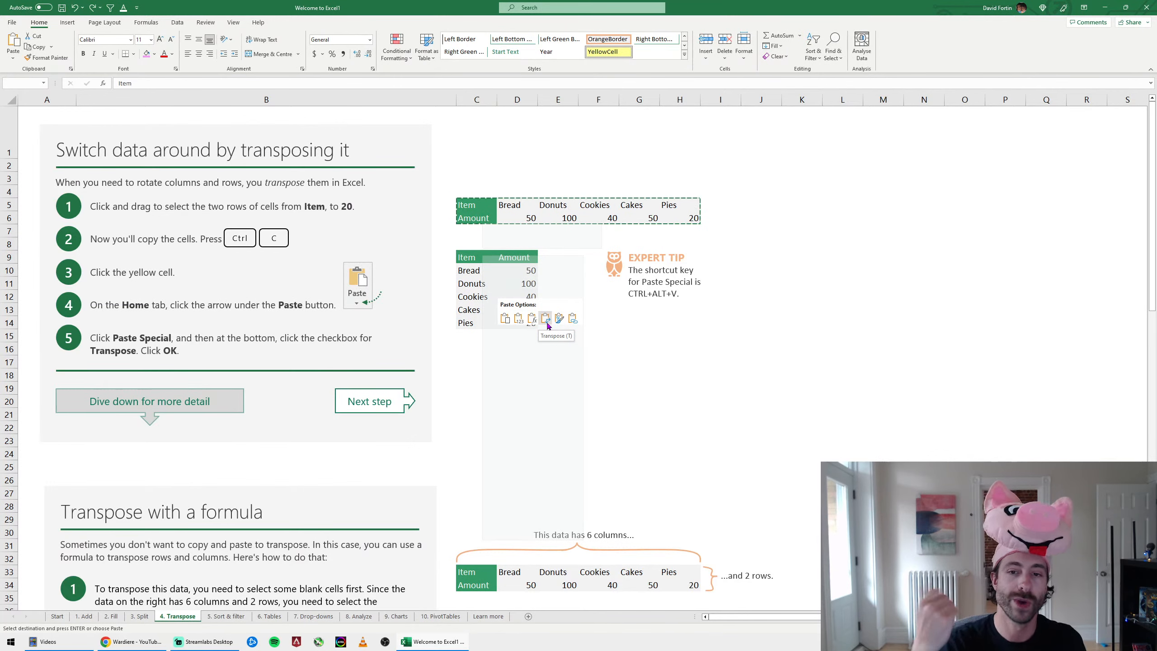
pyautogui.click(545, 319)
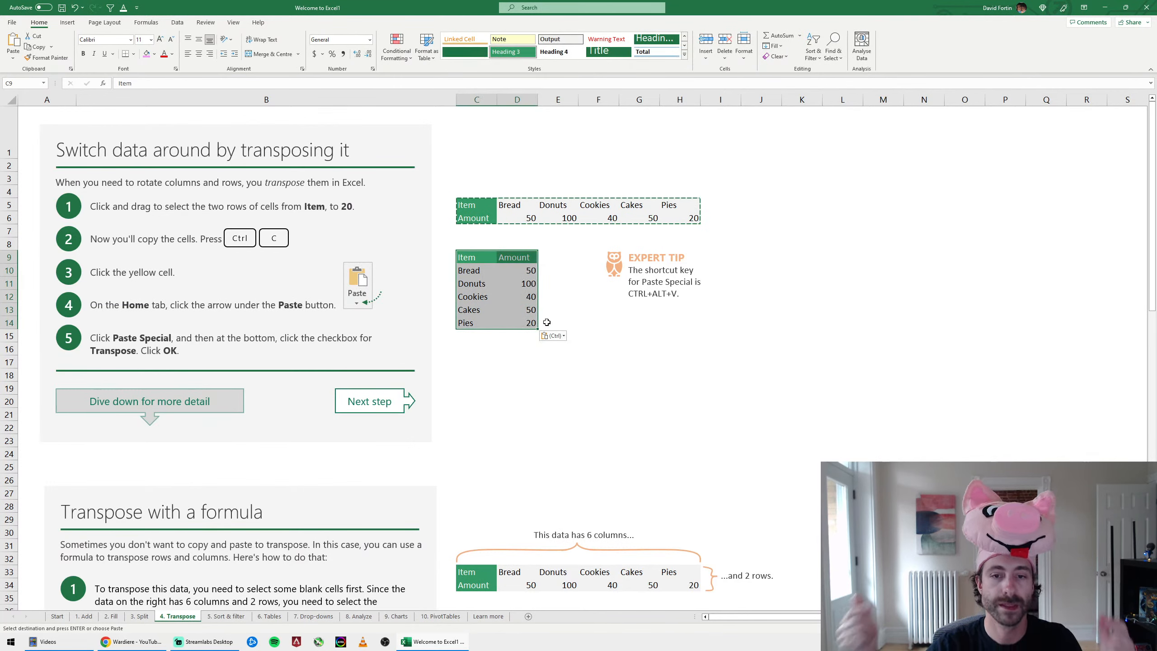
pyautogui.click(549, 373)
# Transpose the second Item and Amount table into the yellow cells from C40 with the array formula =TRANSPOSE(C33:H34)
pyautogui.scroll(-5, 599, 317)
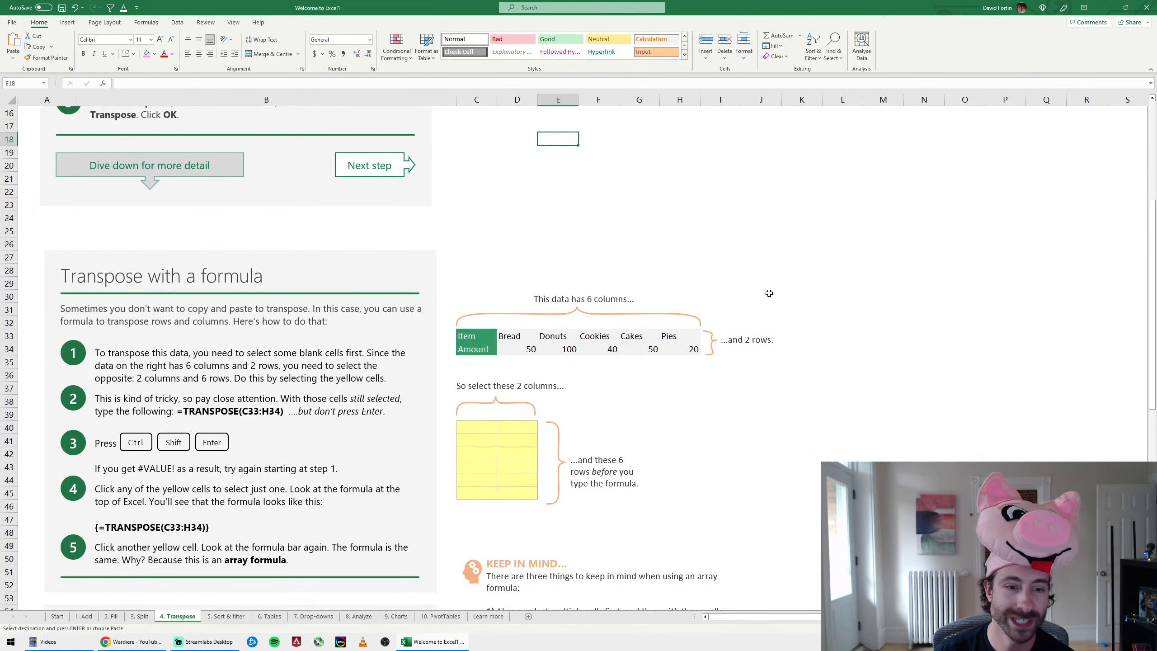
pyautogui.scroll(-2, 756, 286)
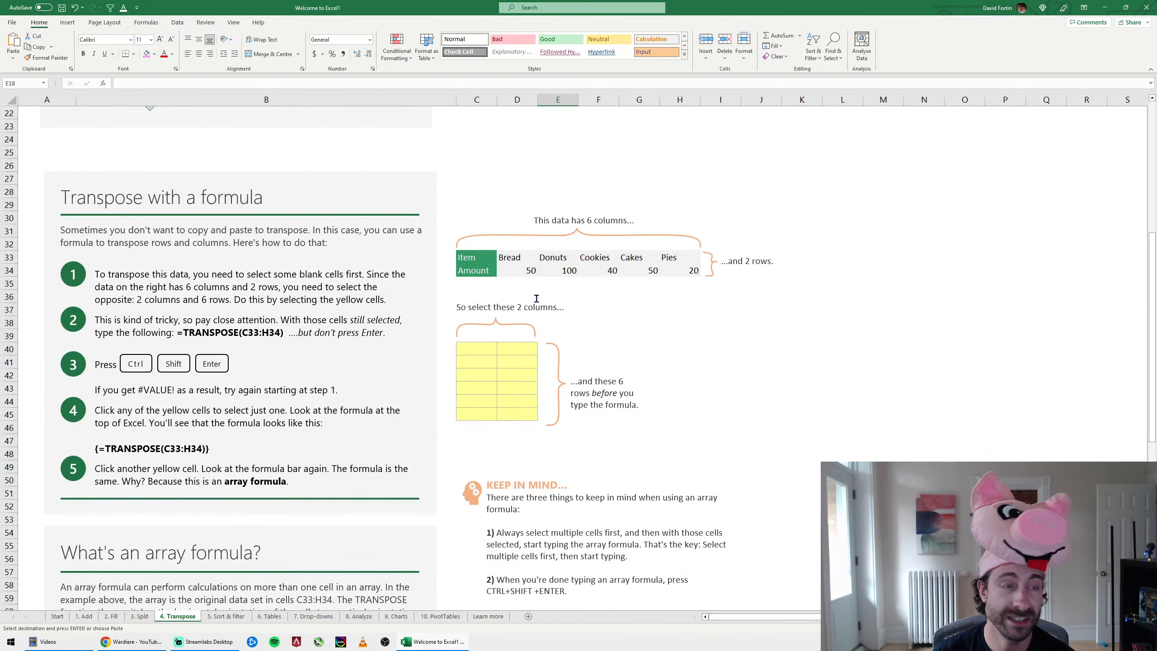
pyautogui.click(493, 342)
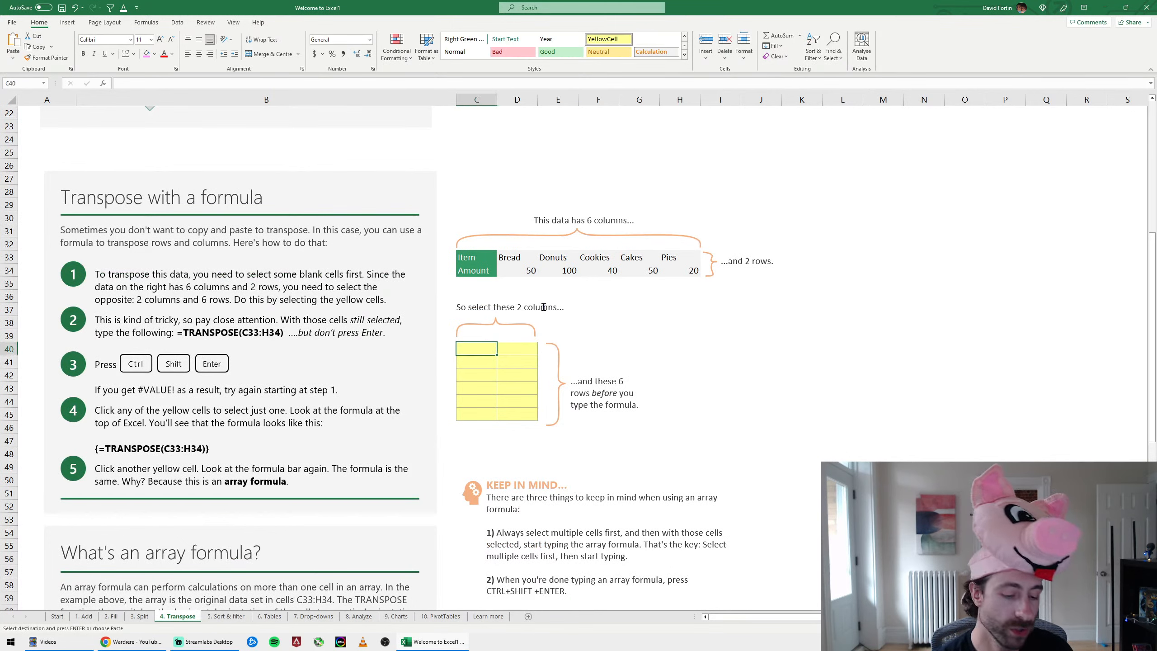
pyautogui.write('=transpose(')
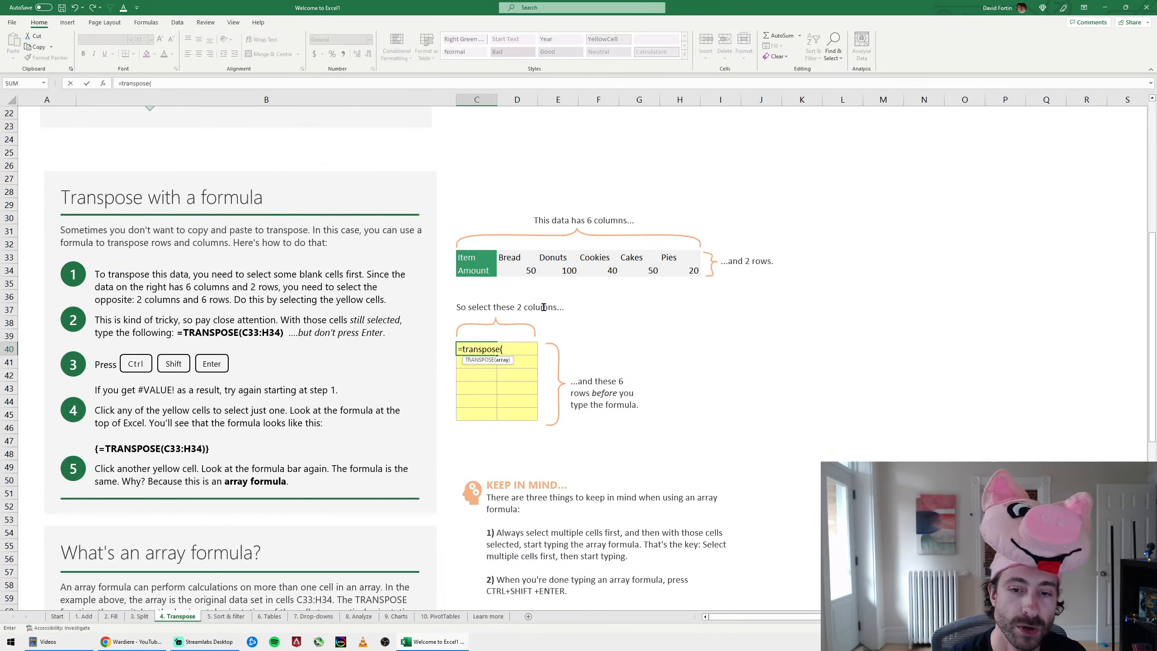
pyautogui.moveTo(477, 262); pyautogui.dragTo(674, 273)
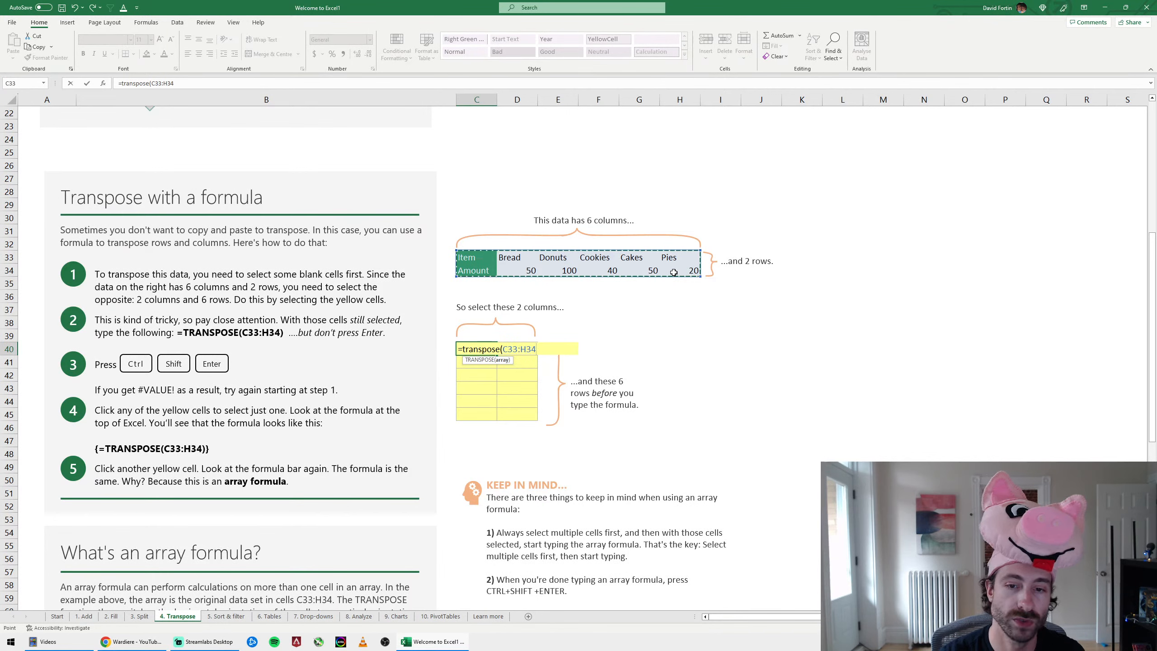
pyautogui.hotkey('ctrl', 'shift', 'Return')
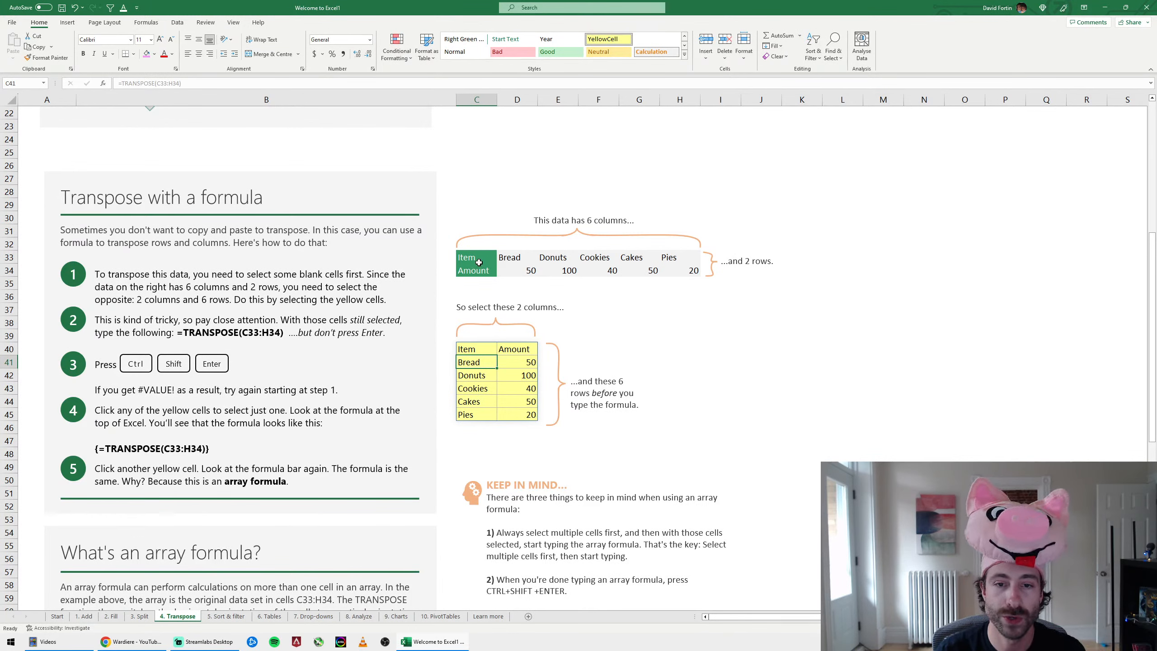
pyautogui.moveTo(478, 263); pyautogui.dragTo(692, 273)
pyautogui.click(640, 319)
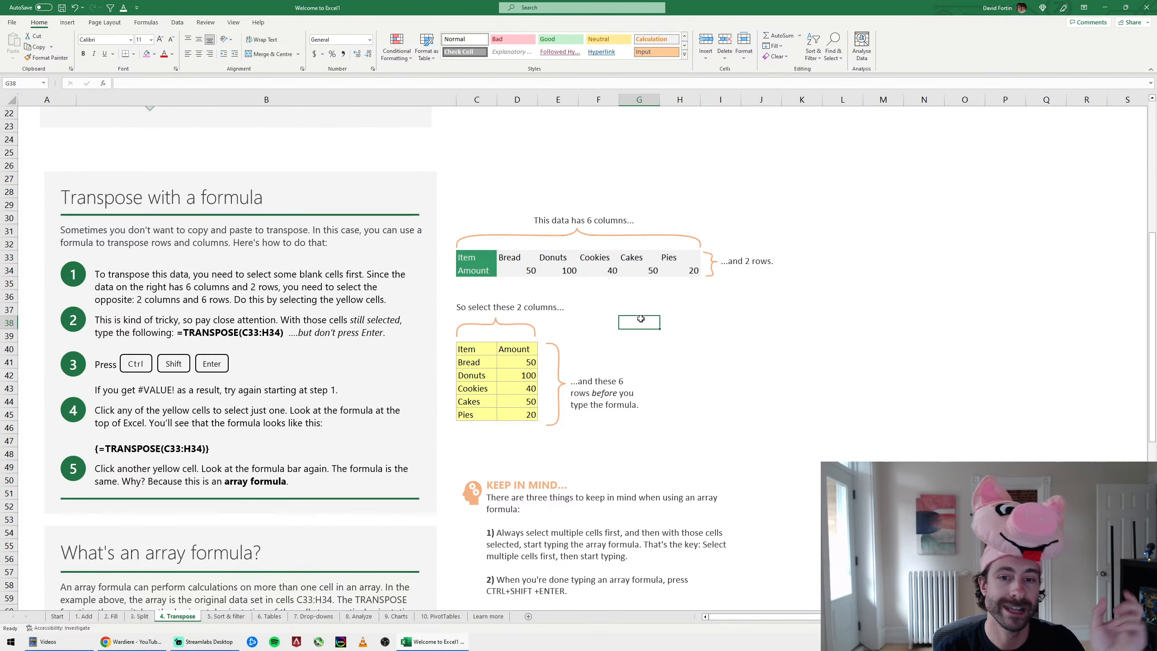
# Check the transposed Item and Amount cells, and set the Donuts amount in the original table's cell E34 to 50
pyautogui.click(473, 348)
pyautogui.click(473, 358)
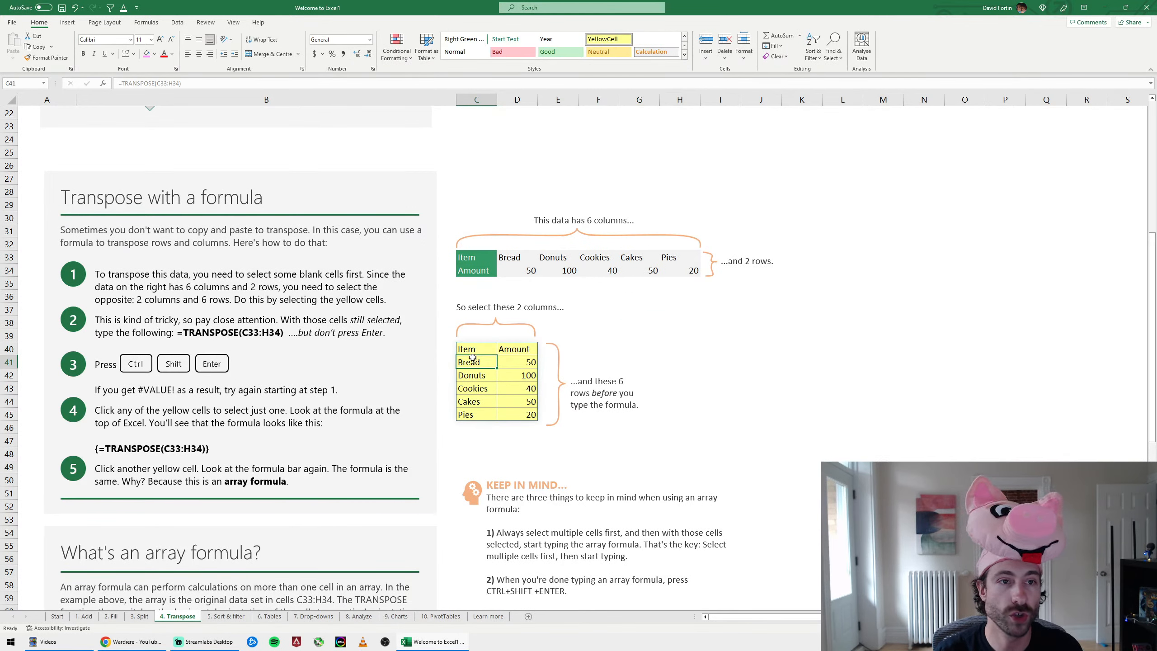
pyautogui.press('Up')
pyautogui.click(565, 273)
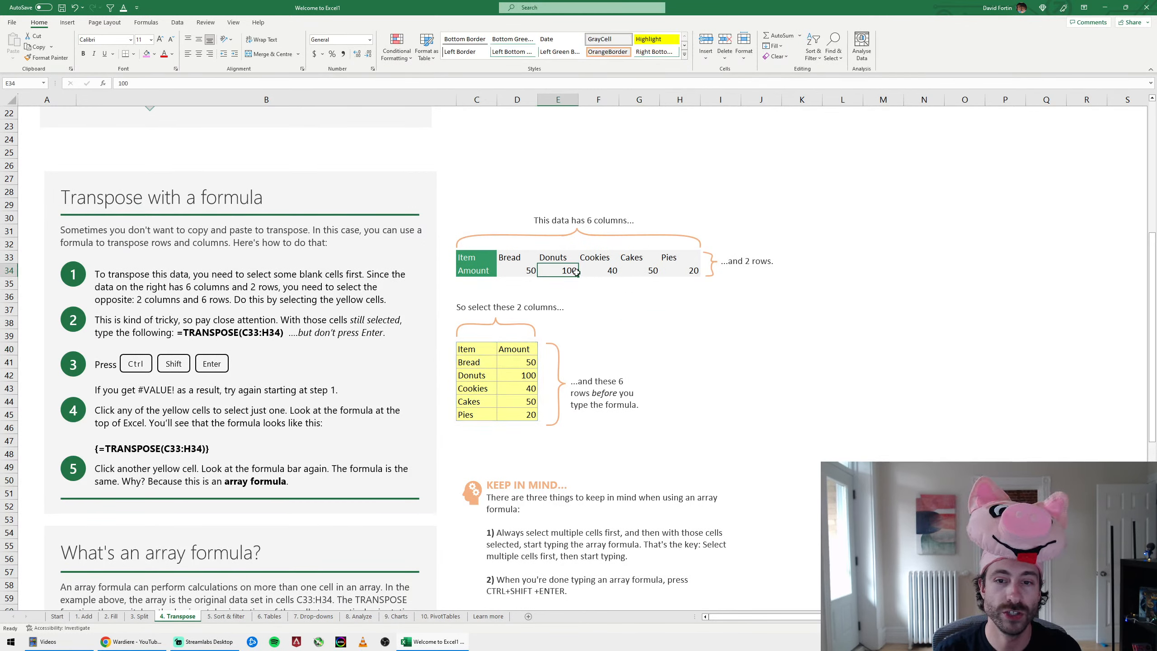
pyautogui.write('50')
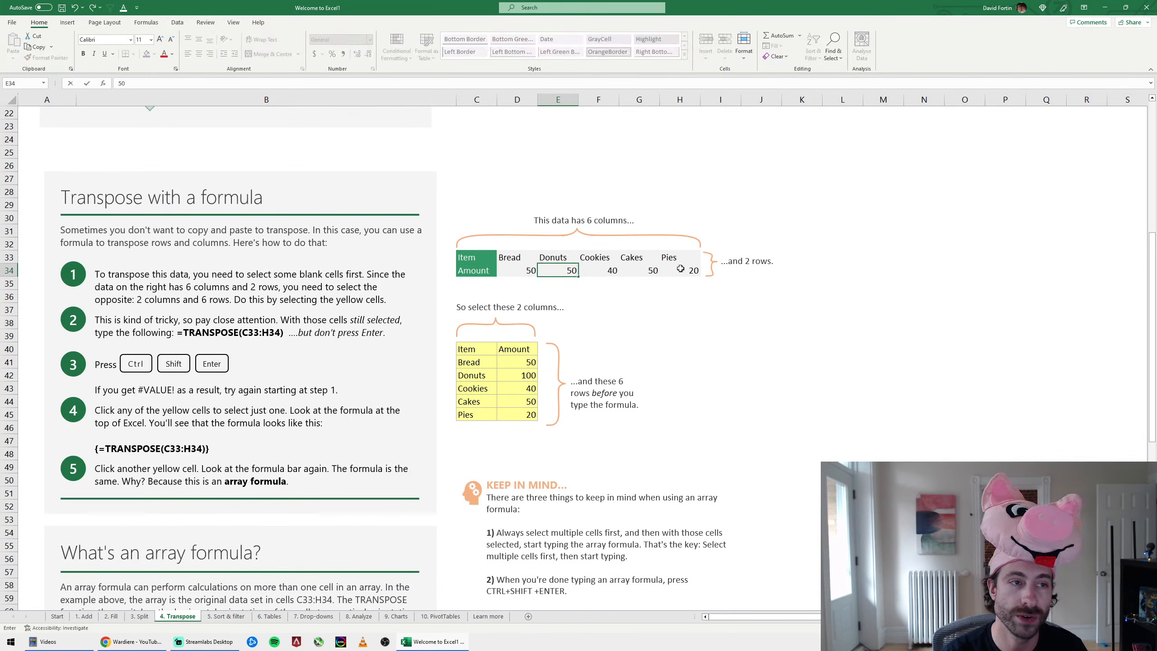
pyautogui.press('Return')
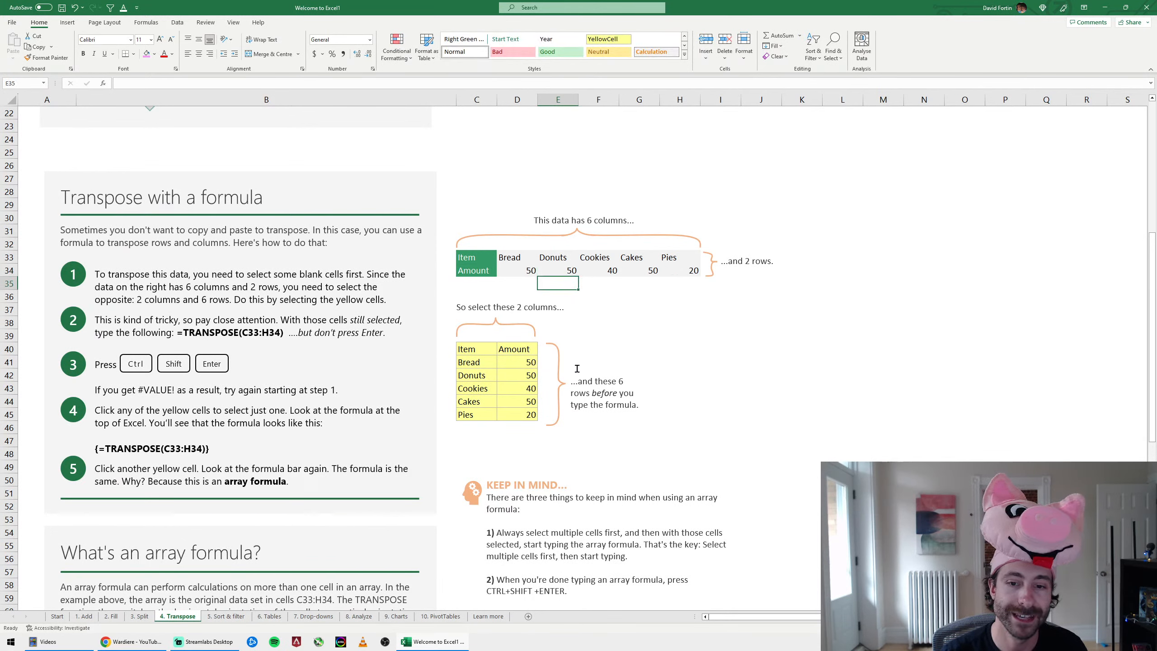
# Set the Cookies amount in F34 to 60 and fill both Donuts amounts and the transposed Cookies amount with pink
pyautogui.click(565, 271)
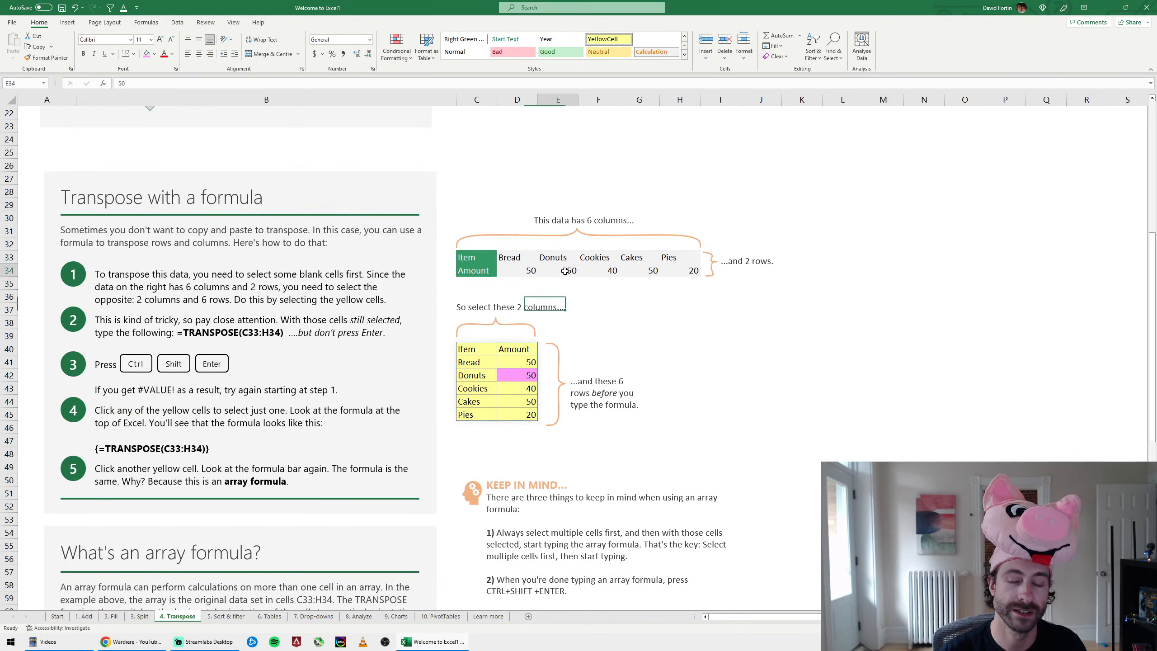
pyautogui.click(599, 269)
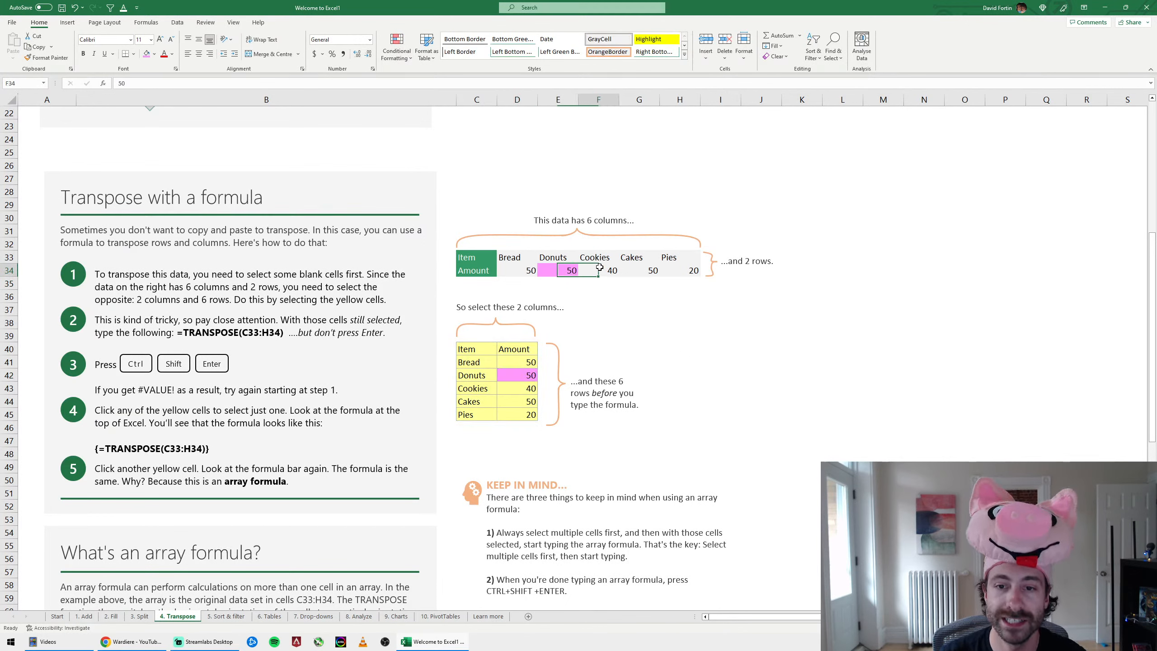
pyautogui.write('60')
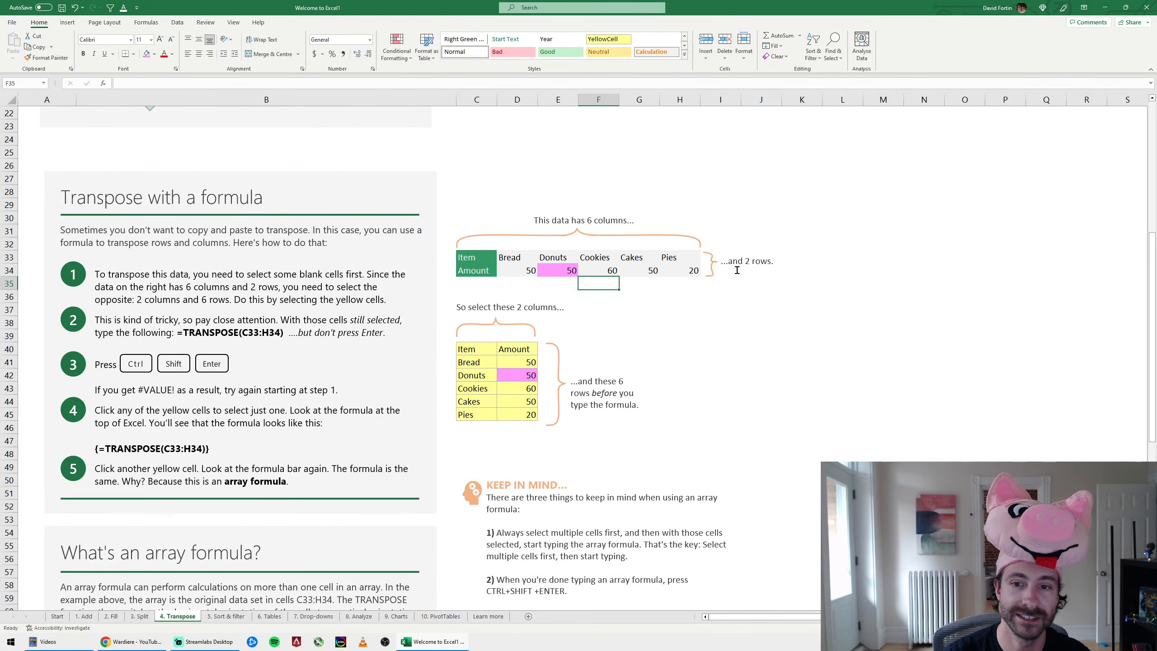
pyautogui.click(517, 388)
pyautogui.click(147, 54)
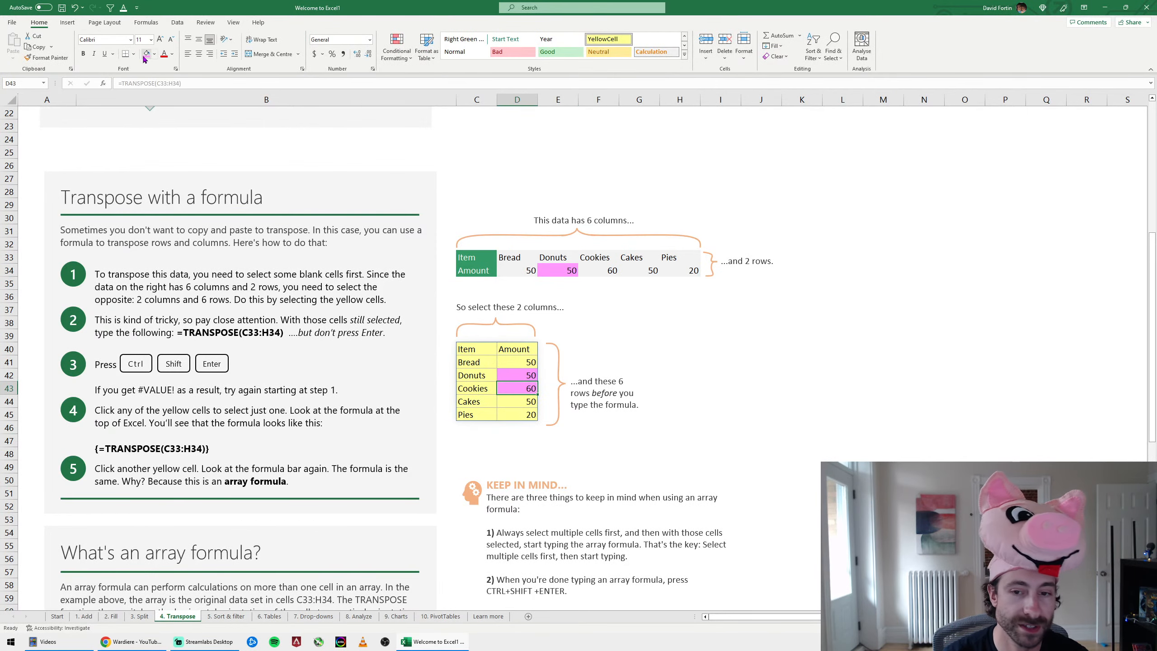
pyautogui.click(635, 321)
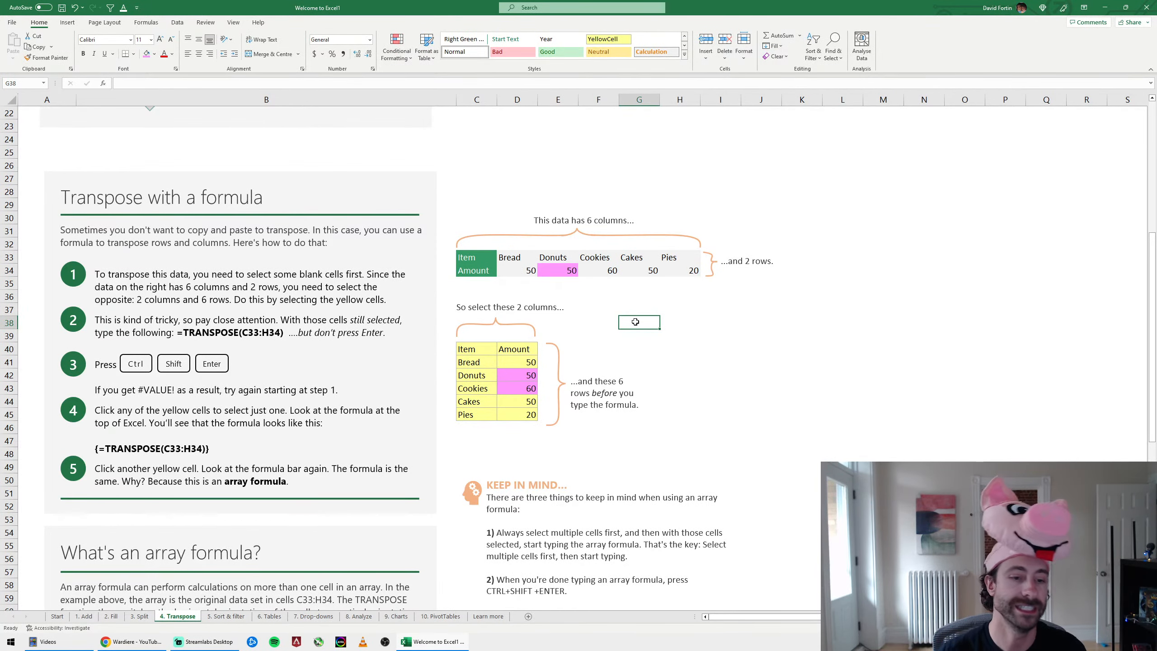
# Go to the 5. Sort & filter sheet and enlarge the view of the Department table
pyautogui.scroll(-8, 319, 455)
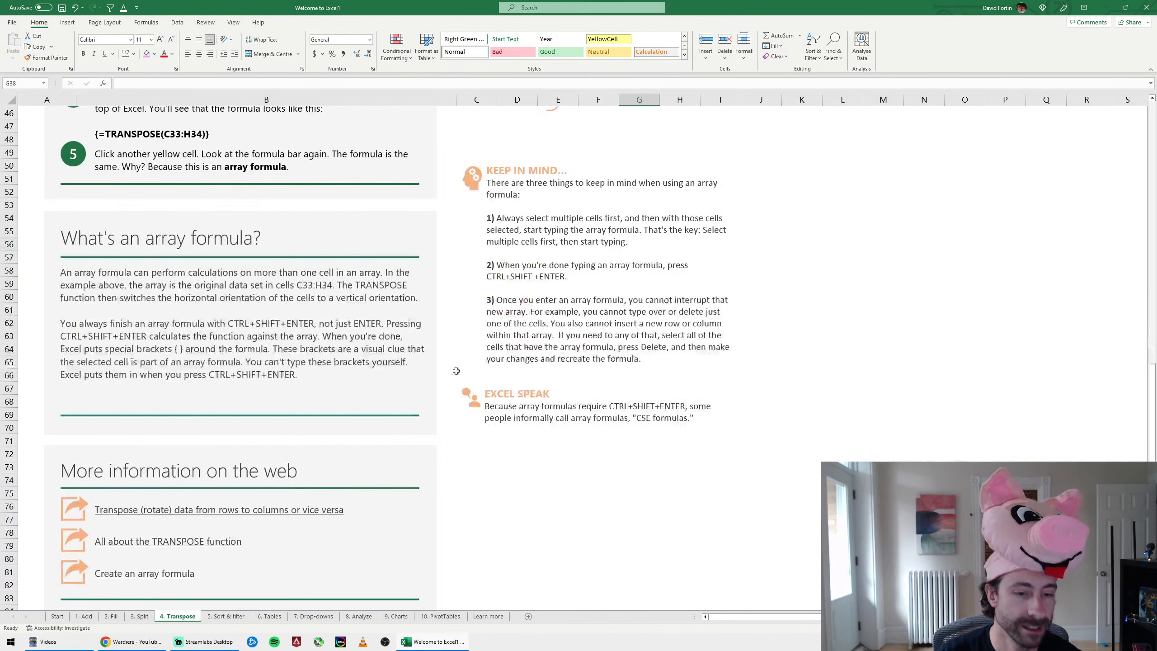
pyautogui.click(226, 618)
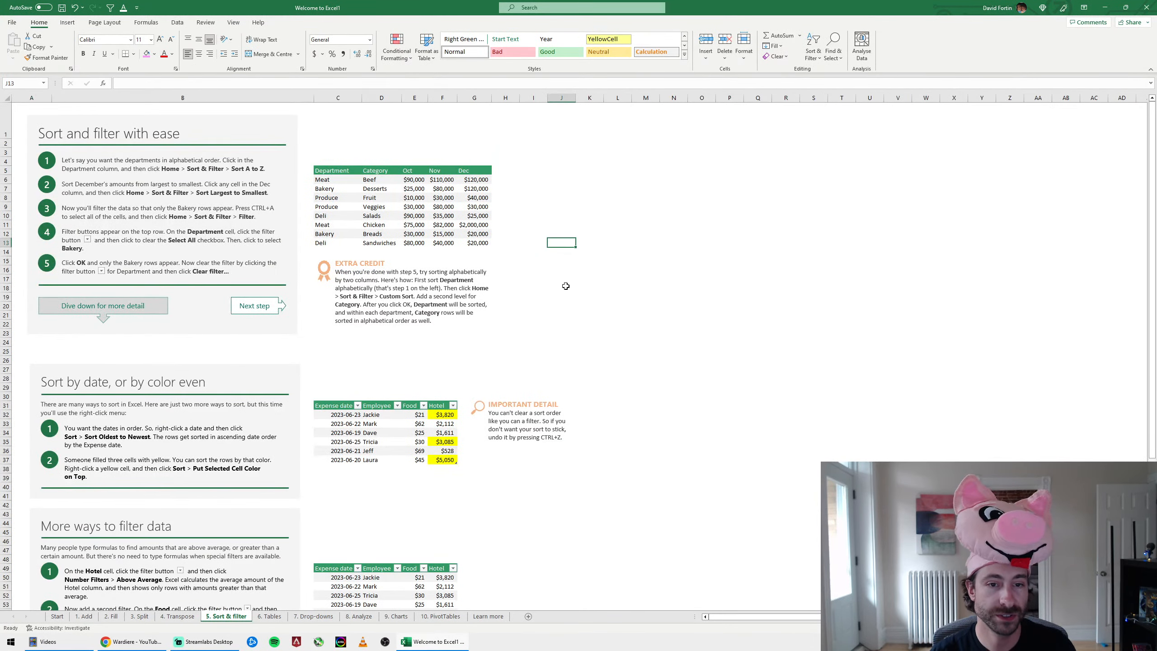
pyautogui.scroll(3, 562, 291)
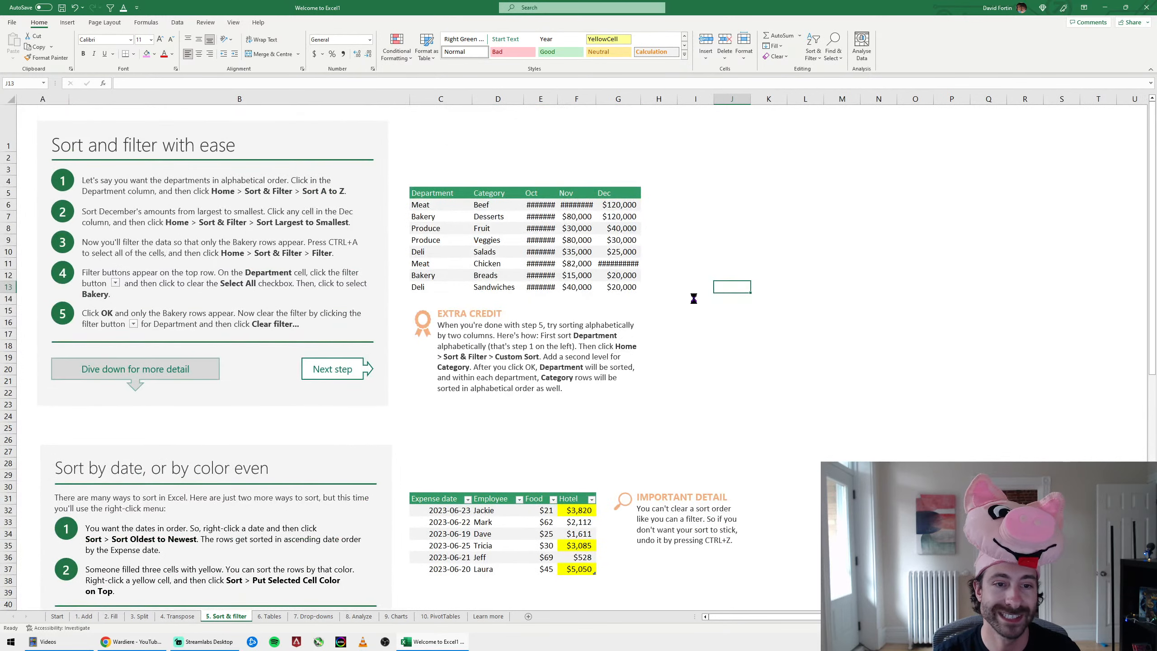
pyautogui.scroll(1, 694, 298)
pyautogui.click(786, 283)
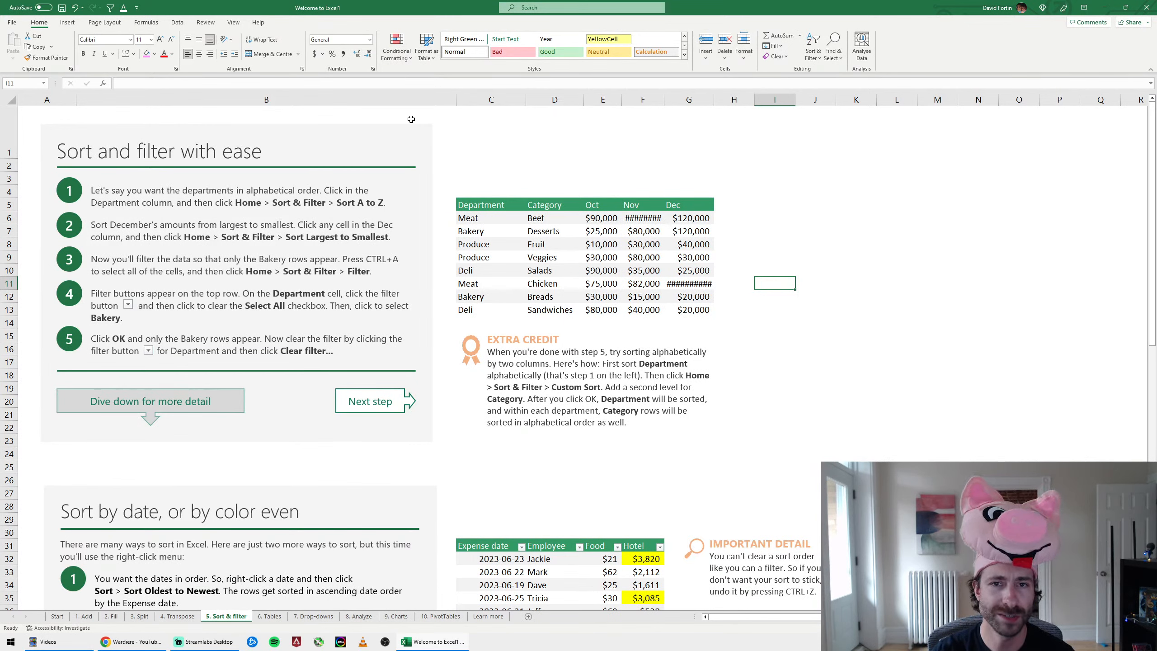
# Examine the Nov amounts in the Department table, especially the Meat, Beef row
pyautogui.click(638, 220)
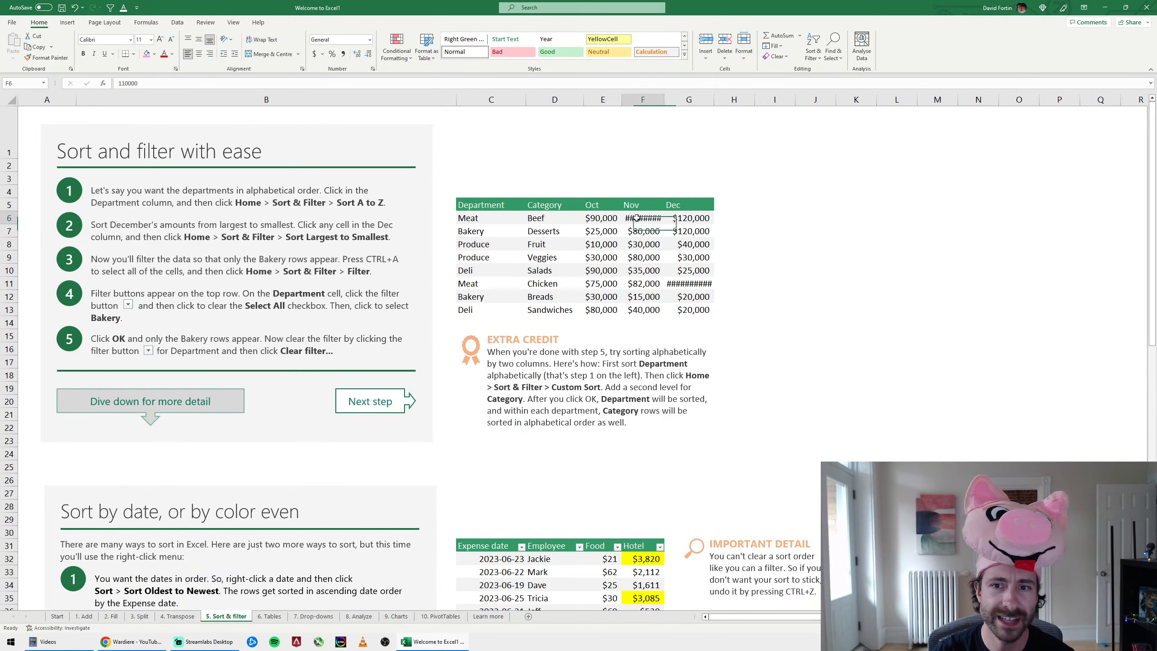
pyautogui.moveTo(638, 219); pyautogui.dragTo(642, 296)
pyautogui.click(631, 219)
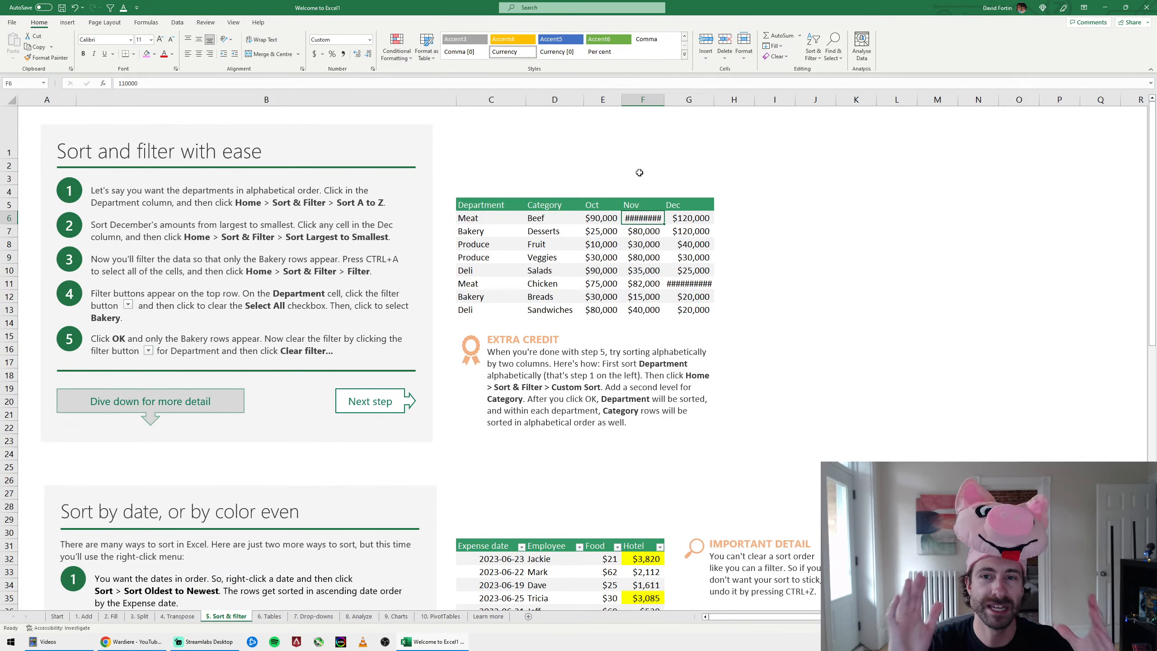
# Try to autofit the column widths of the whole Department table
pyautogui.click(472, 206)
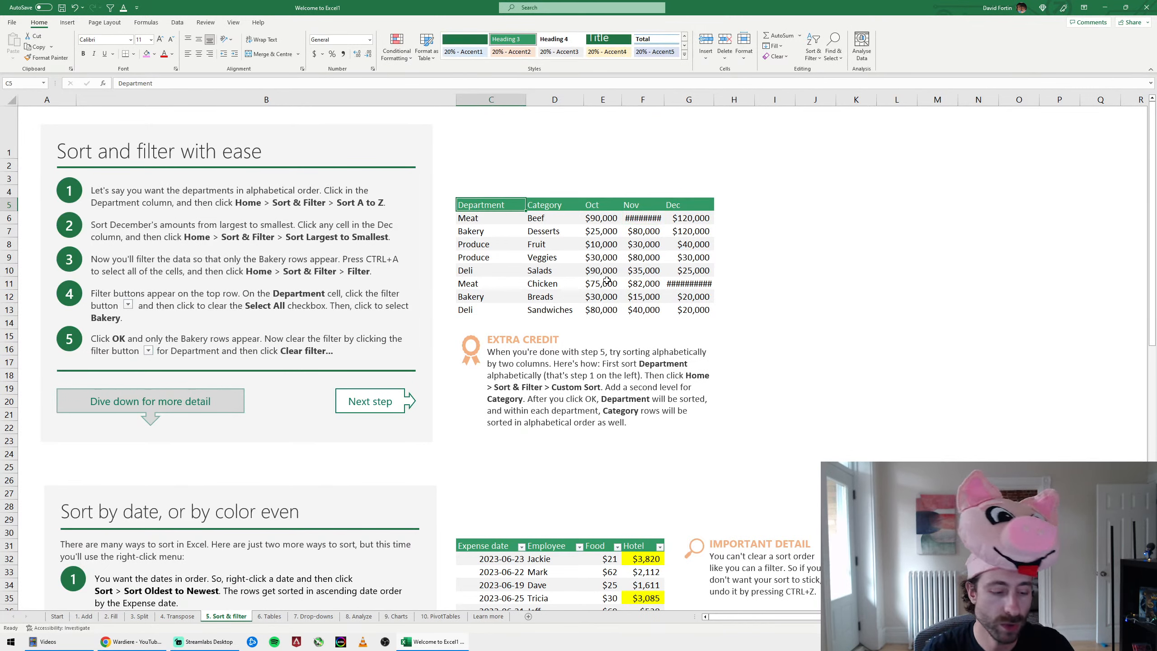
pyautogui.hotkey('ctrl', 'a')
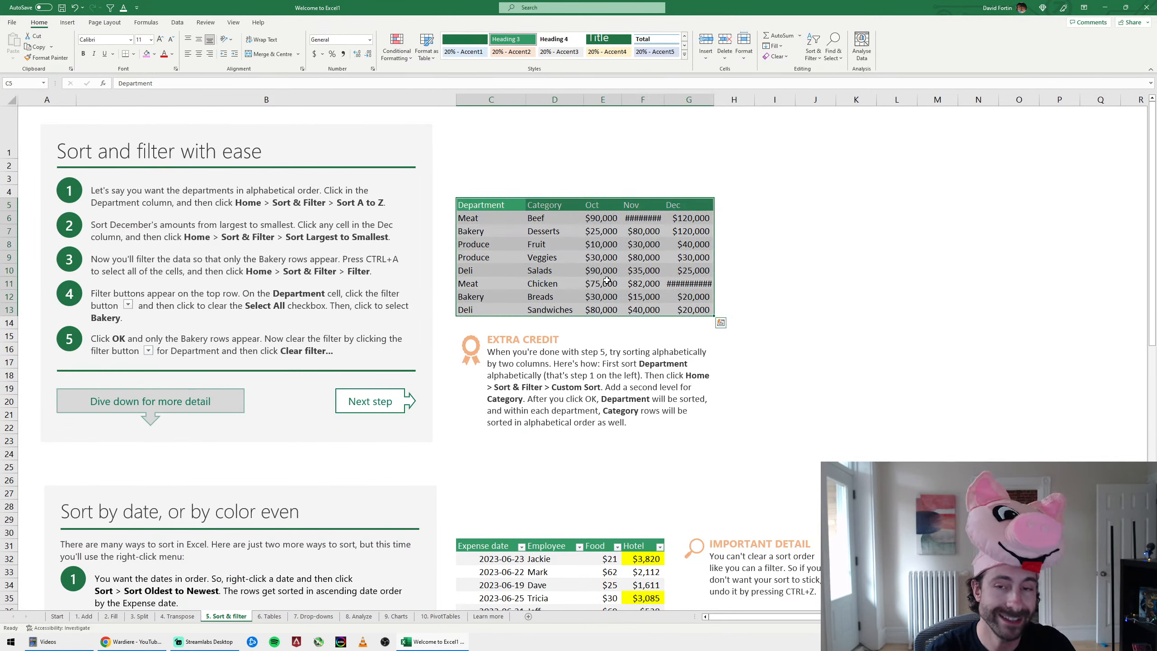
pyautogui.press('alt')
pyautogui.press('h')
pyautogui.press('o')
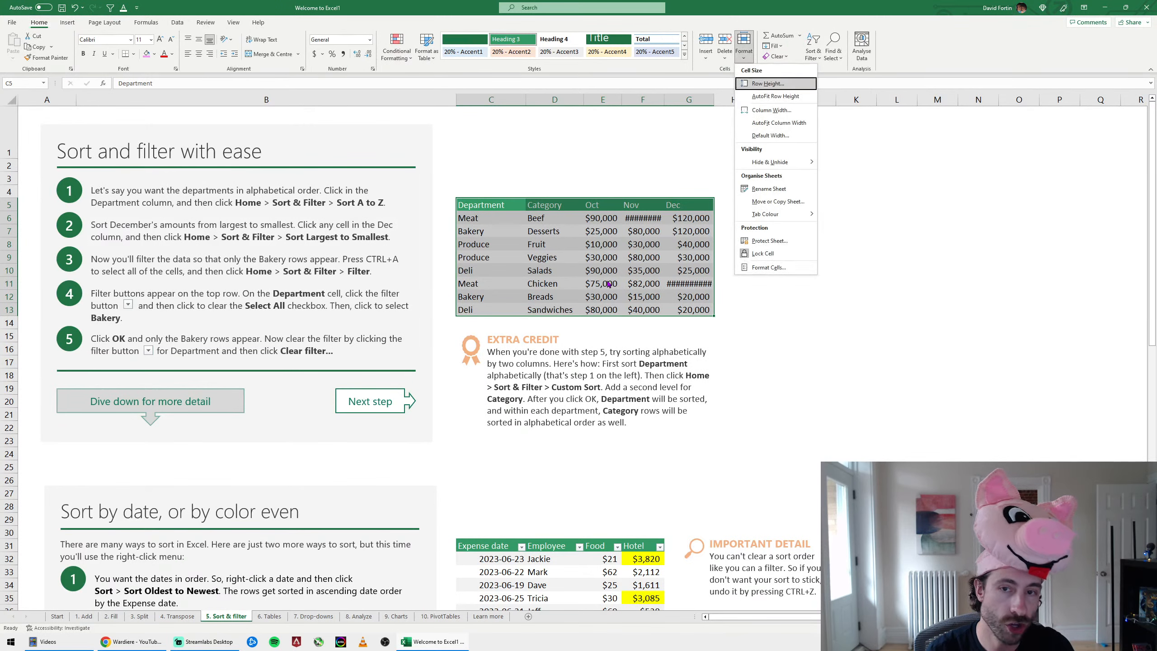
pyautogui.press('i')
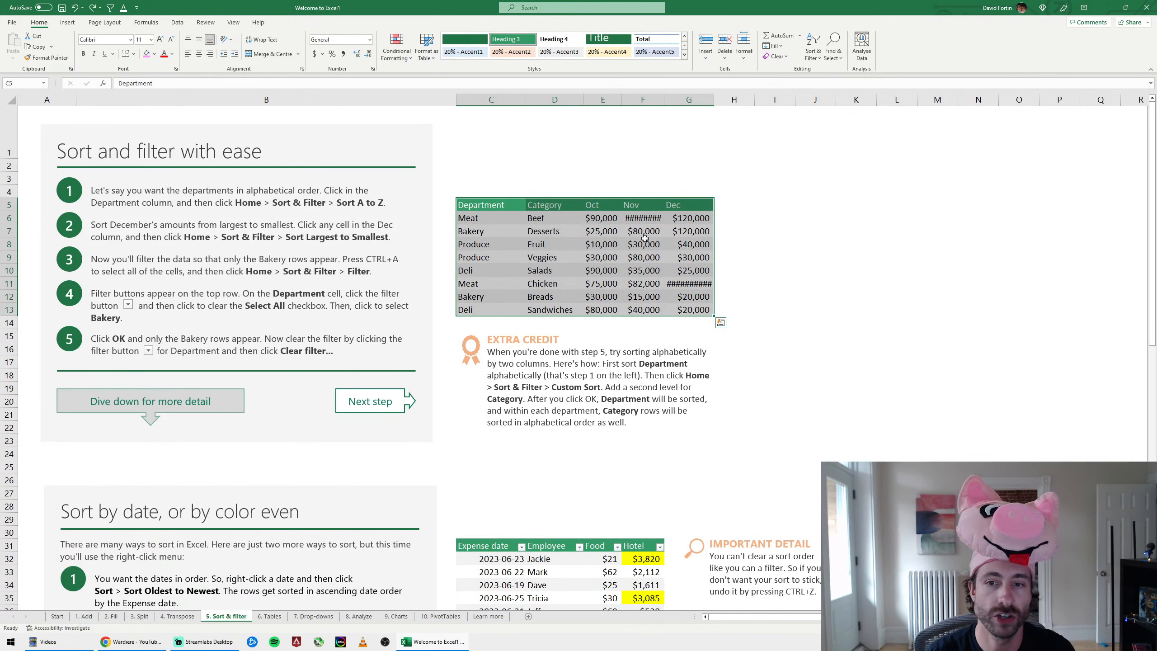
# Autofit the widths of columns C to G to their contents
pyautogui.click(644, 238)
pyautogui.click(642, 100)
pyautogui.click(514, 101)
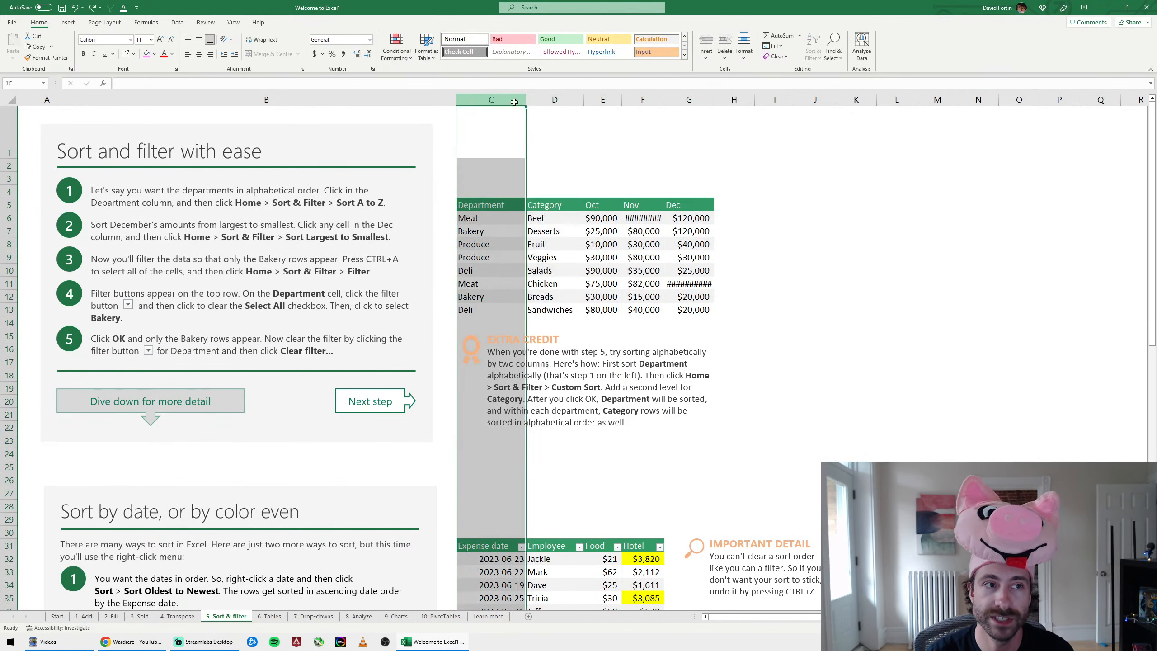
pyautogui.moveTo(514, 101); pyautogui.dragTo(664, 100)
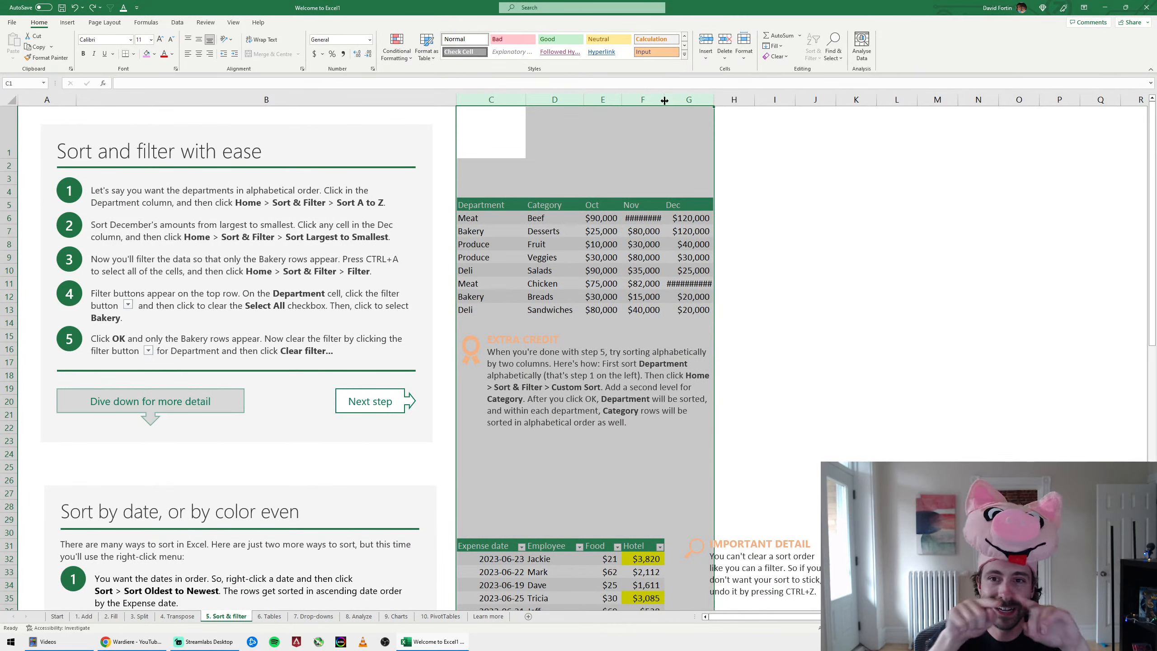
pyautogui.doubleClick(664, 100)
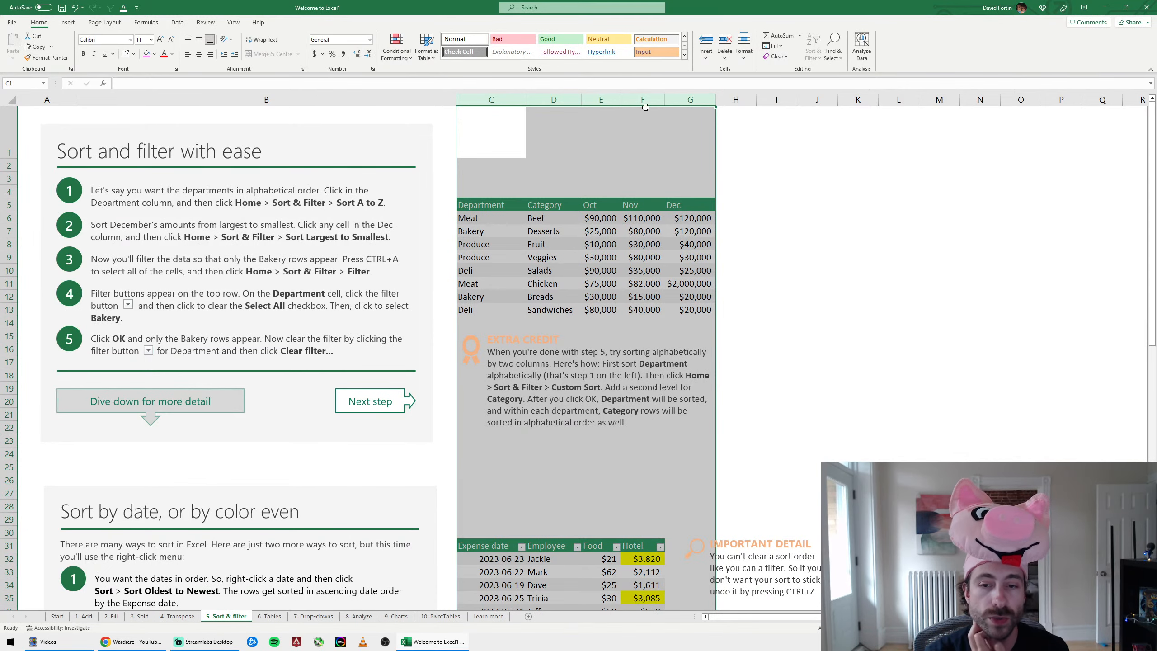
# Turn on filtering for the whole Department table, including its header row
pyautogui.click(643, 215)
pyautogui.scroll(4, 710, 227)
pyautogui.scroll(-3, 747, 228)
pyautogui.scroll(2, 754, 228)
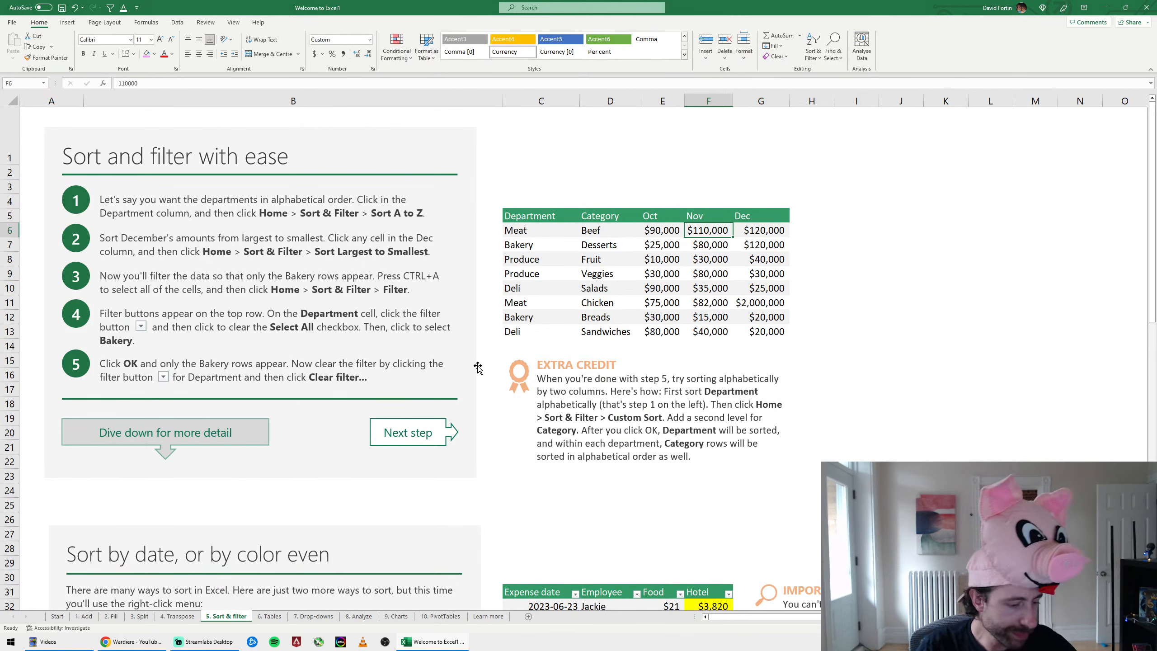
pyautogui.click(524, 217)
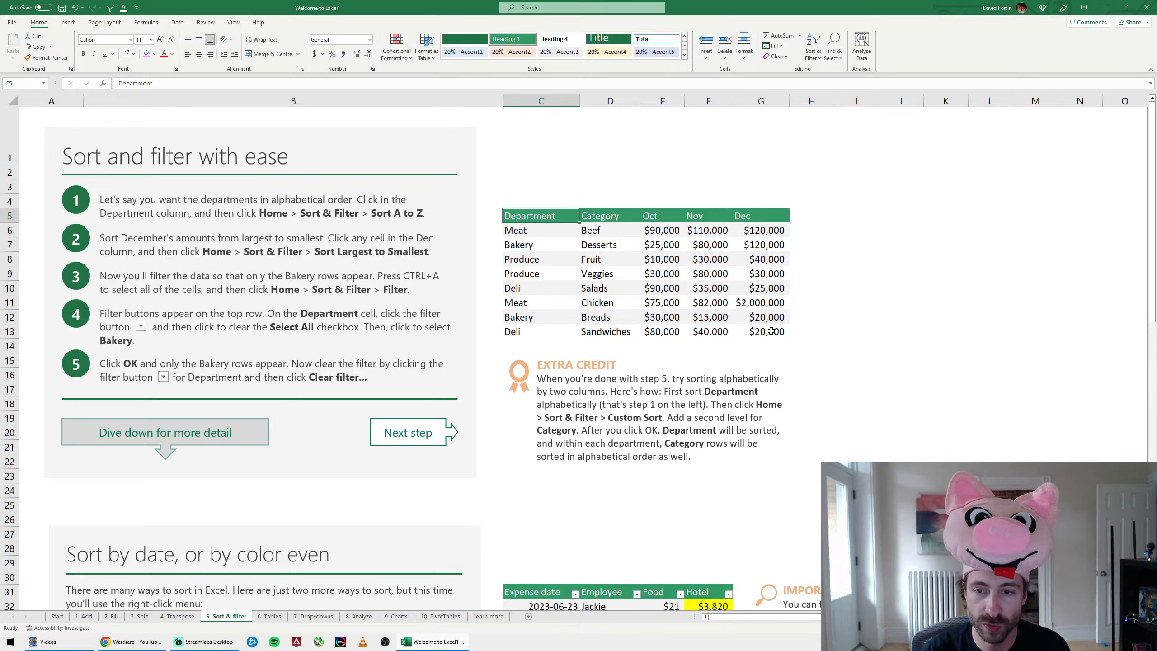
pyautogui.hotkey('ctrl', 'a')
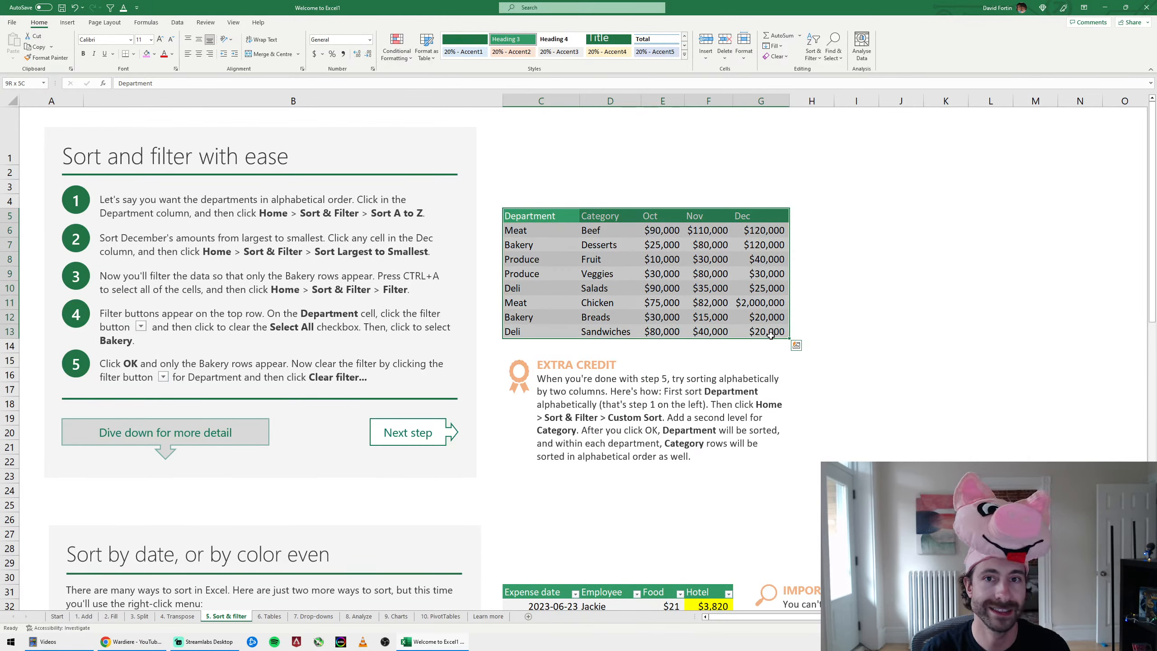
pyautogui.click(817, 62)
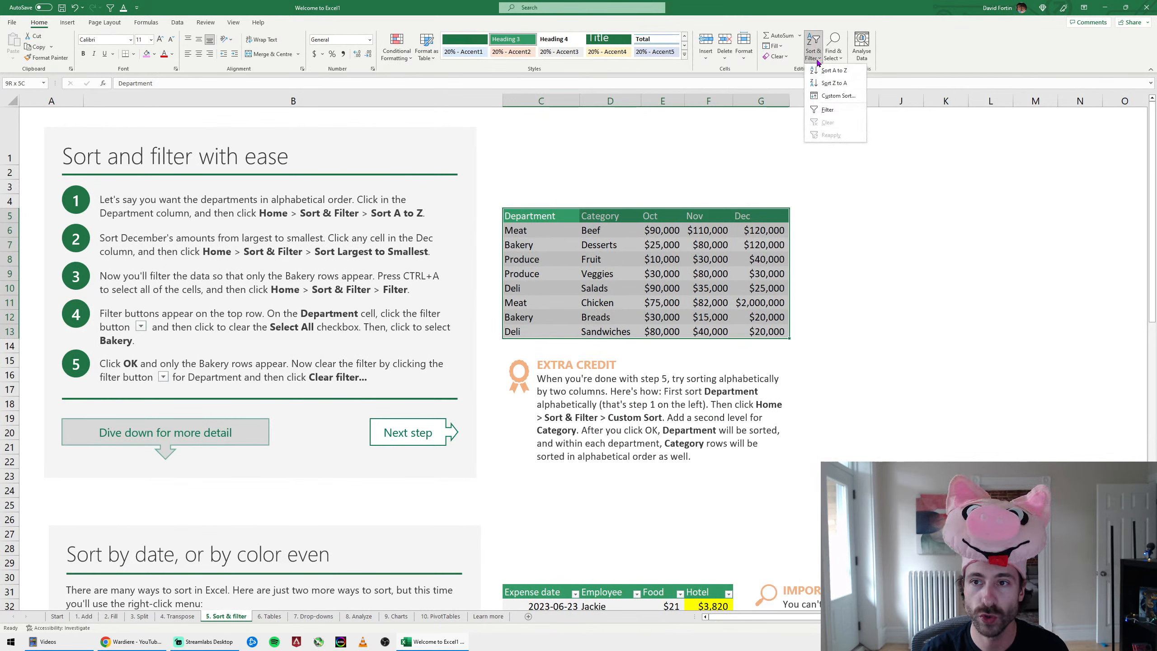
pyautogui.click(835, 110)
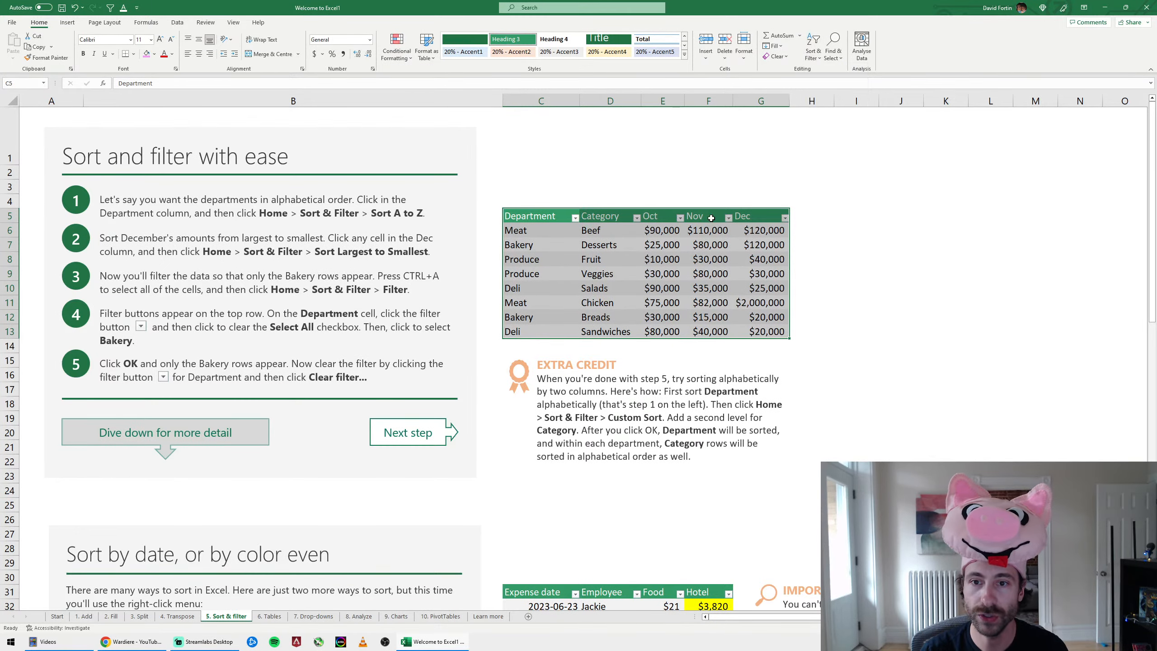
# Examine the filter buttons on the Department, Category, Oct, Nov and Dec headers
pyautogui.click(662, 243)
pyautogui.click(552, 218)
pyautogui.scroll(2, 591, 228)
pyautogui.scroll(-2, 653, 232)
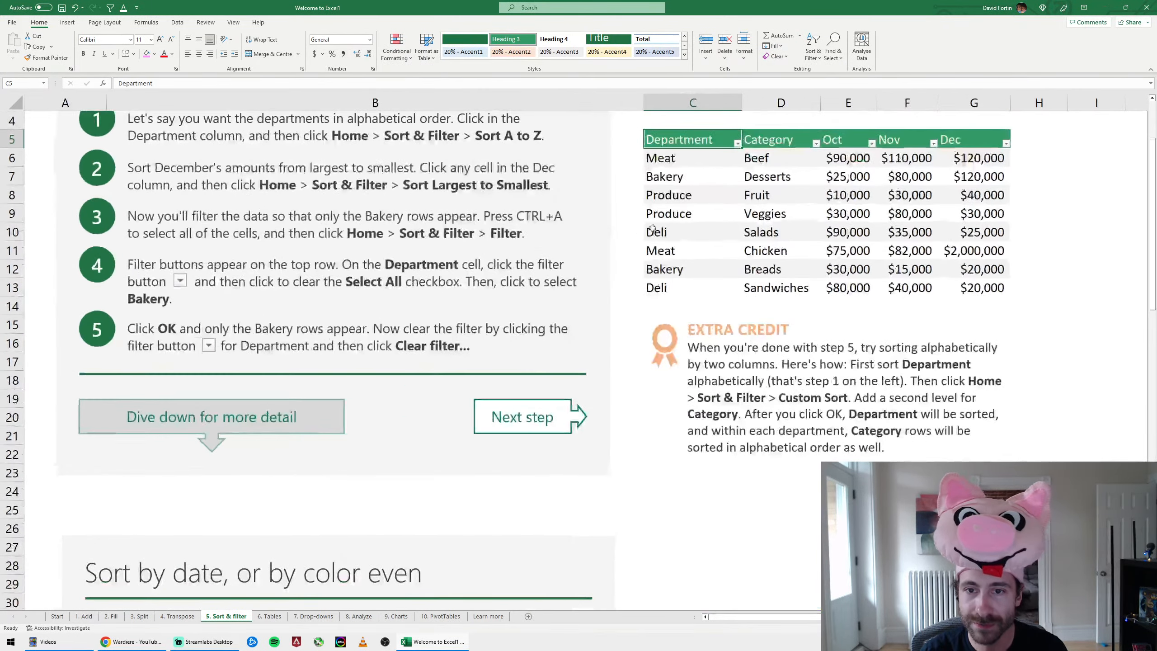
pyautogui.click(752, 215)
pyautogui.scroll(1, 768, 231)
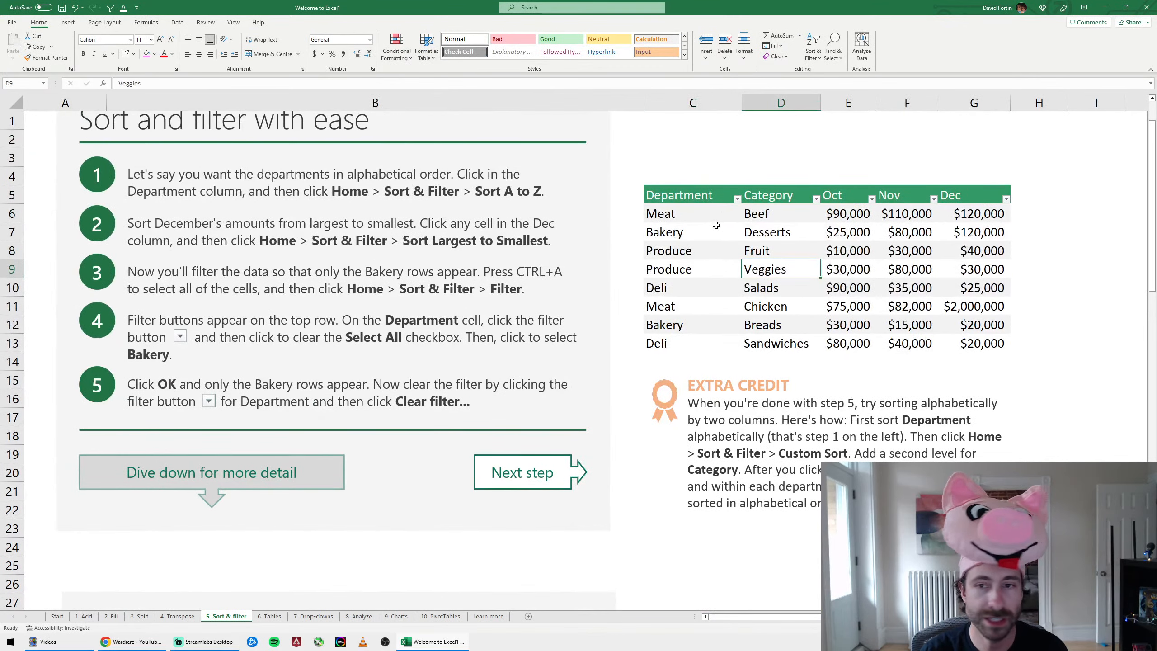
pyautogui.click(737, 199)
pyautogui.click(738, 200)
pyautogui.click(737, 200)
pyautogui.click(738, 199)
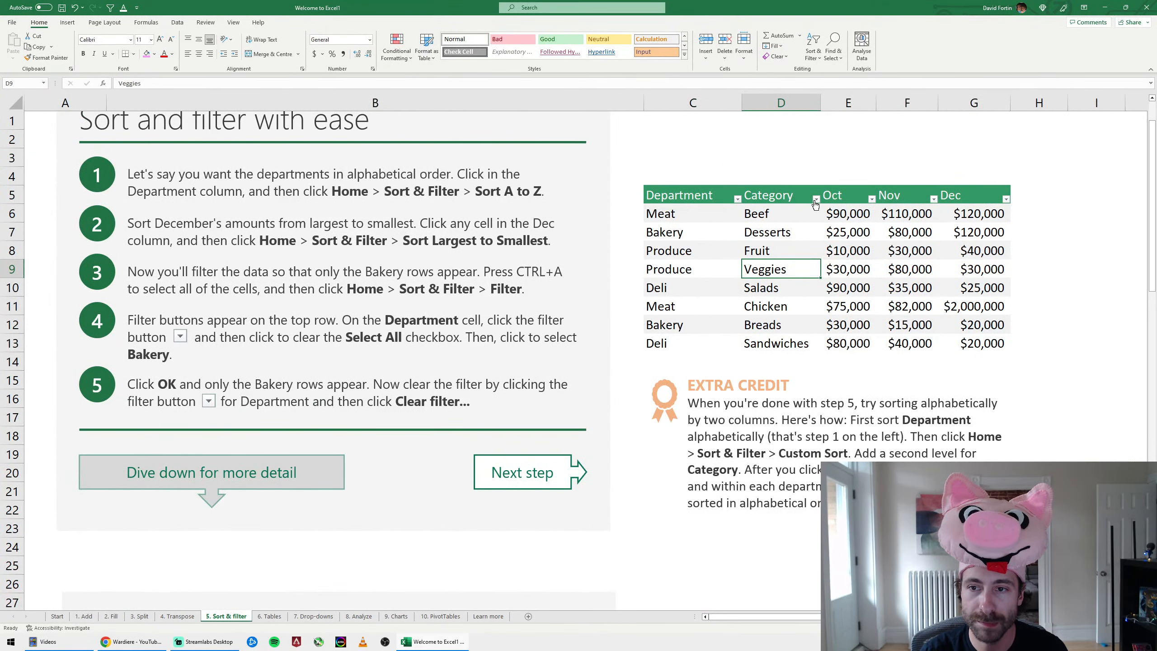
pyautogui.click(816, 199)
pyautogui.click(850, 201)
pyautogui.click(850, 201)
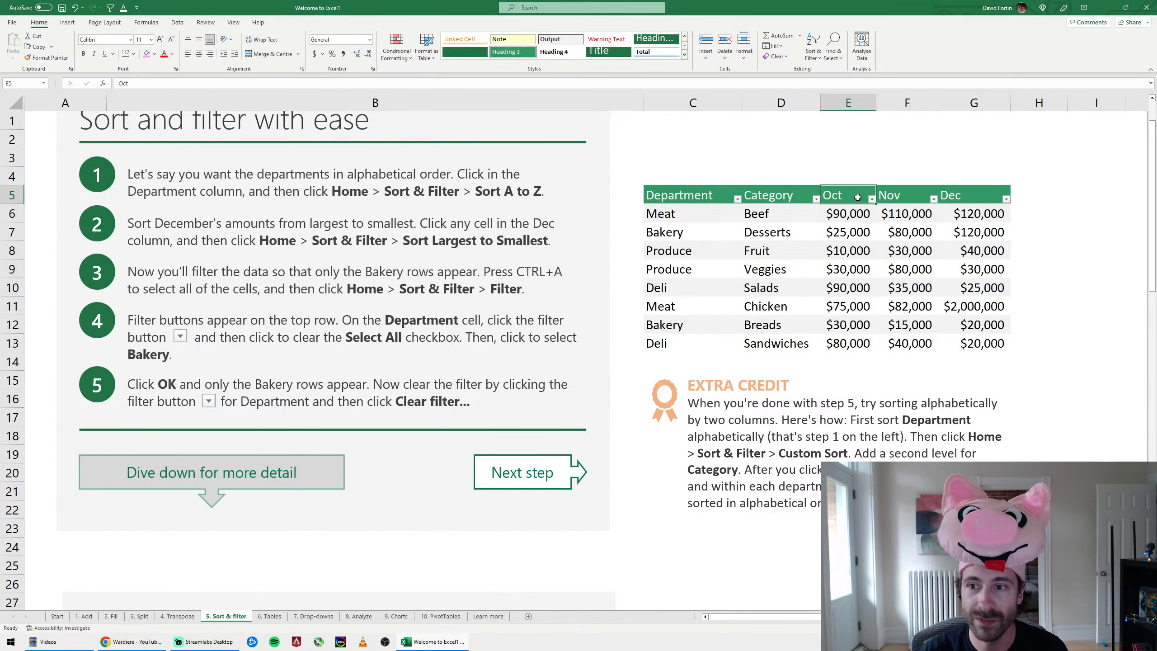
pyautogui.click(915, 194)
pyautogui.click(965, 194)
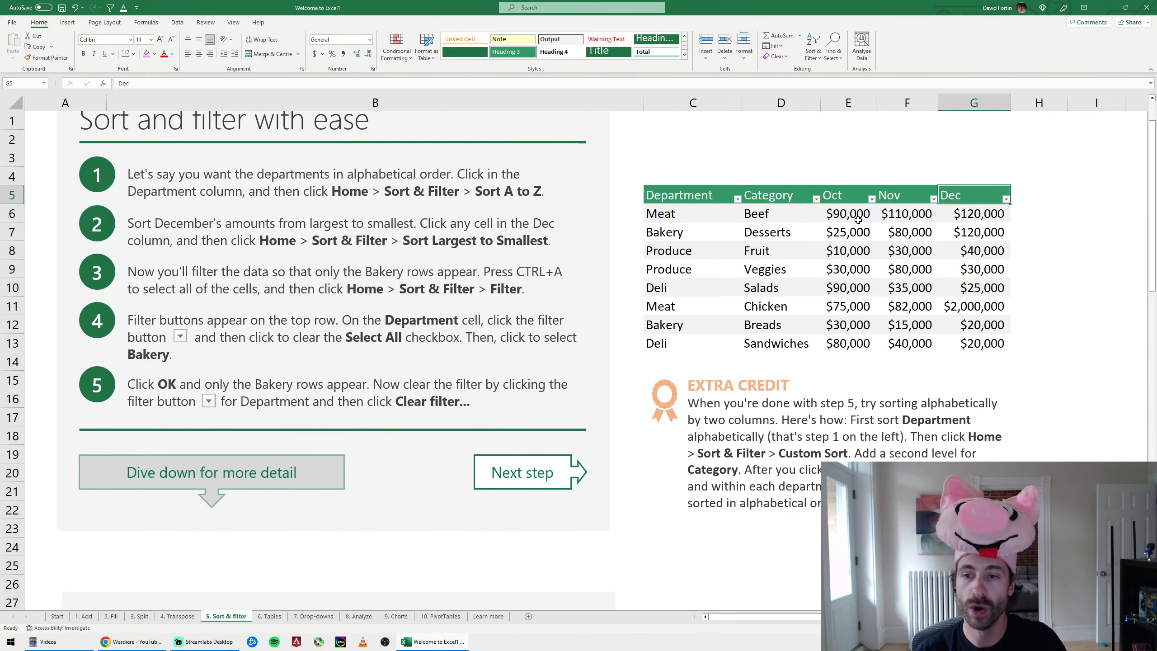
# Filter the Department column to show only the Produce rows
pyautogui.click(717, 198)
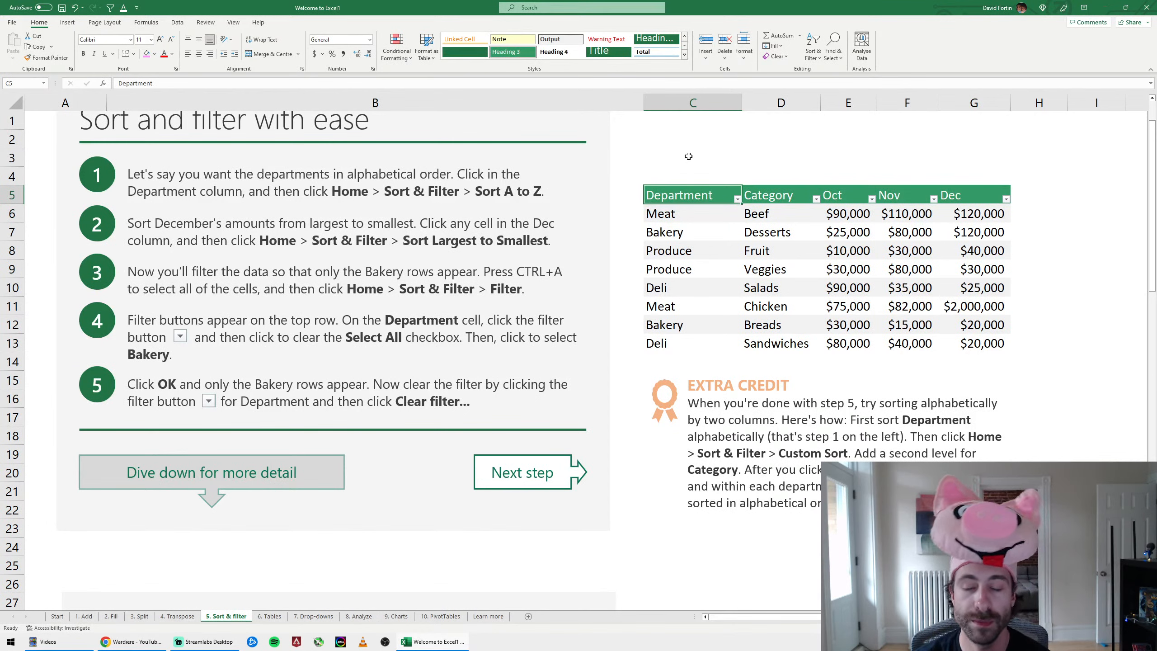
pyautogui.click(737, 199)
pyautogui.click(673, 306)
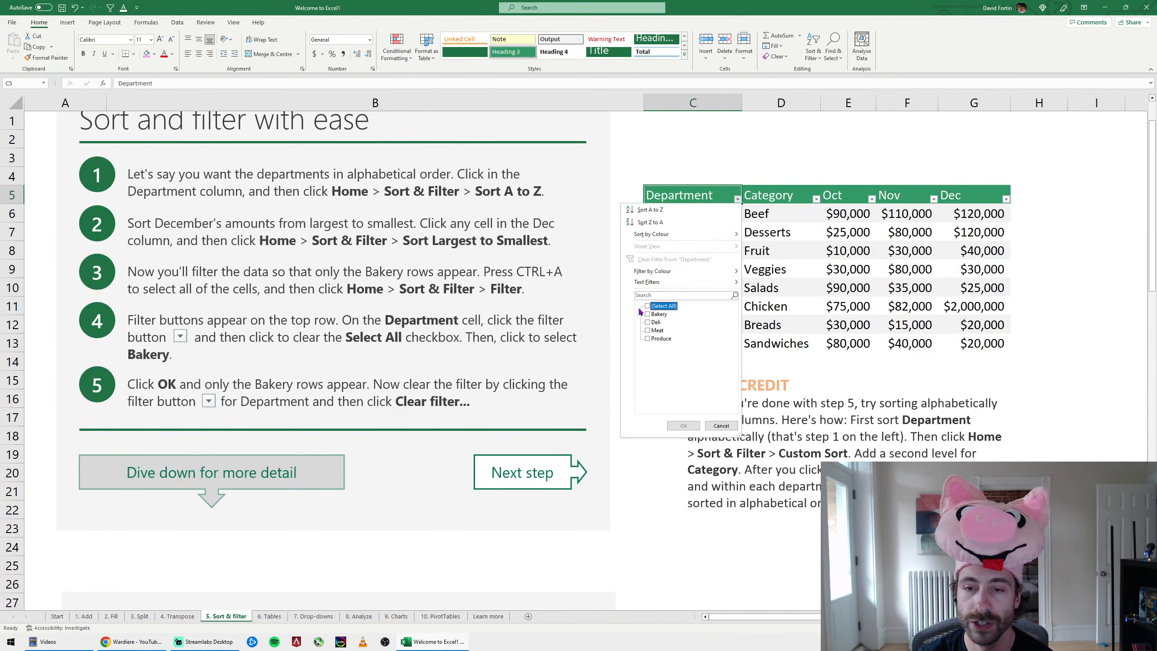
pyautogui.click(654, 339)
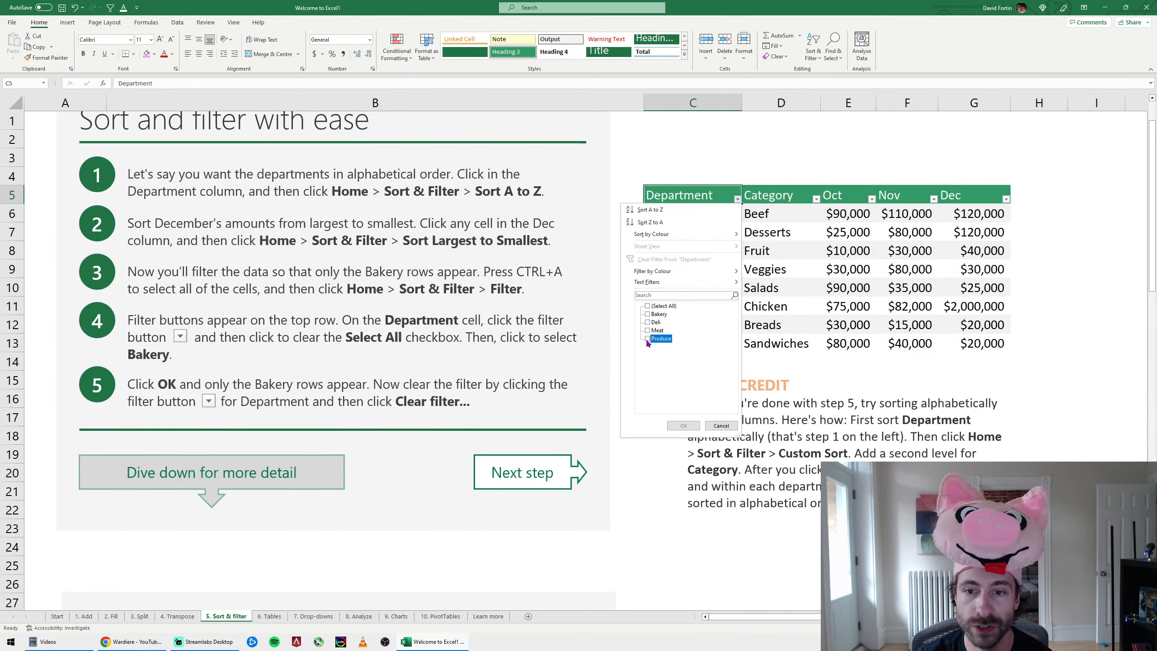
pyautogui.click(683, 425)
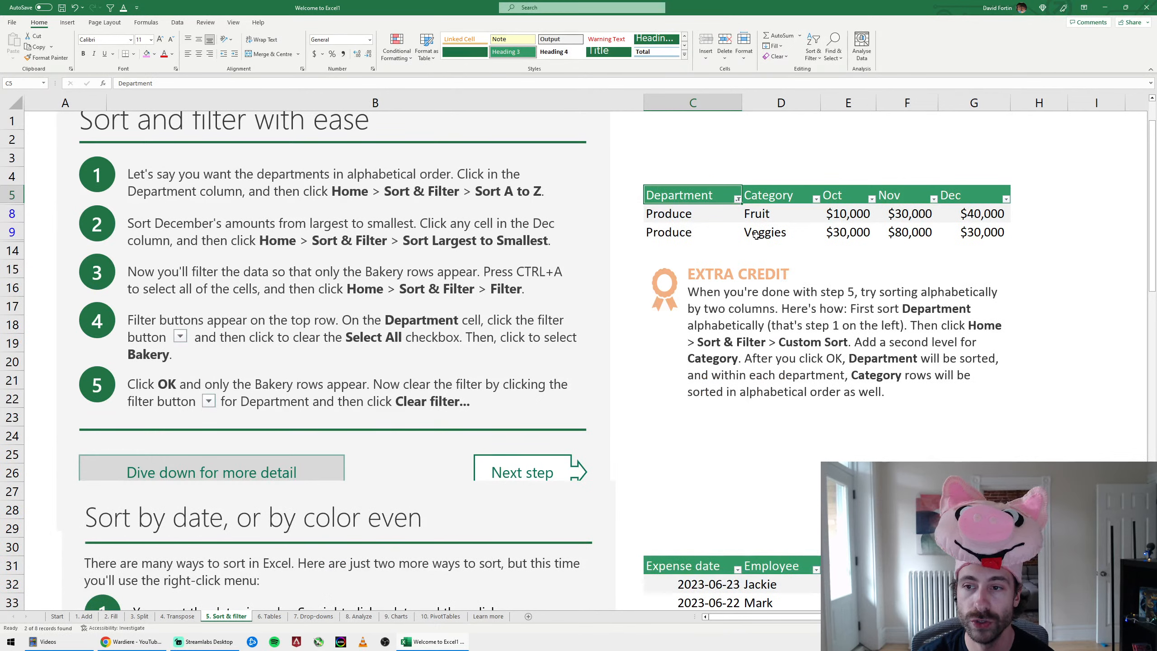
# Clear the filter from the Department column
pyautogui.click(737, 198)
pyautogui.click(735, 259)
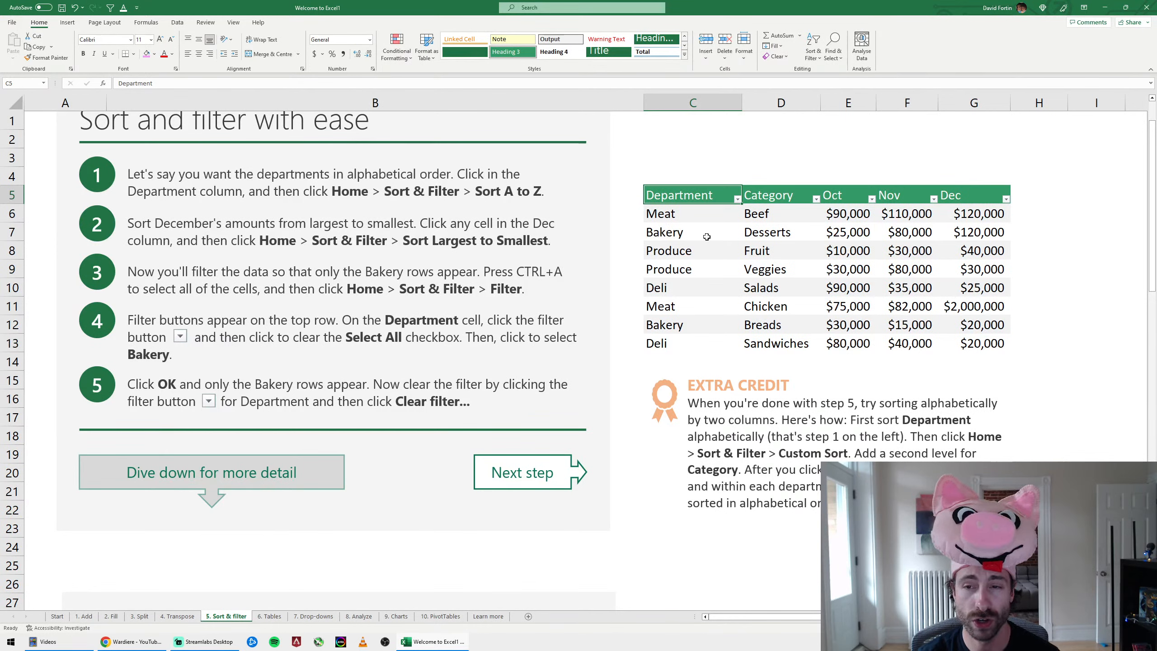
pyautogui.click(769, 234)
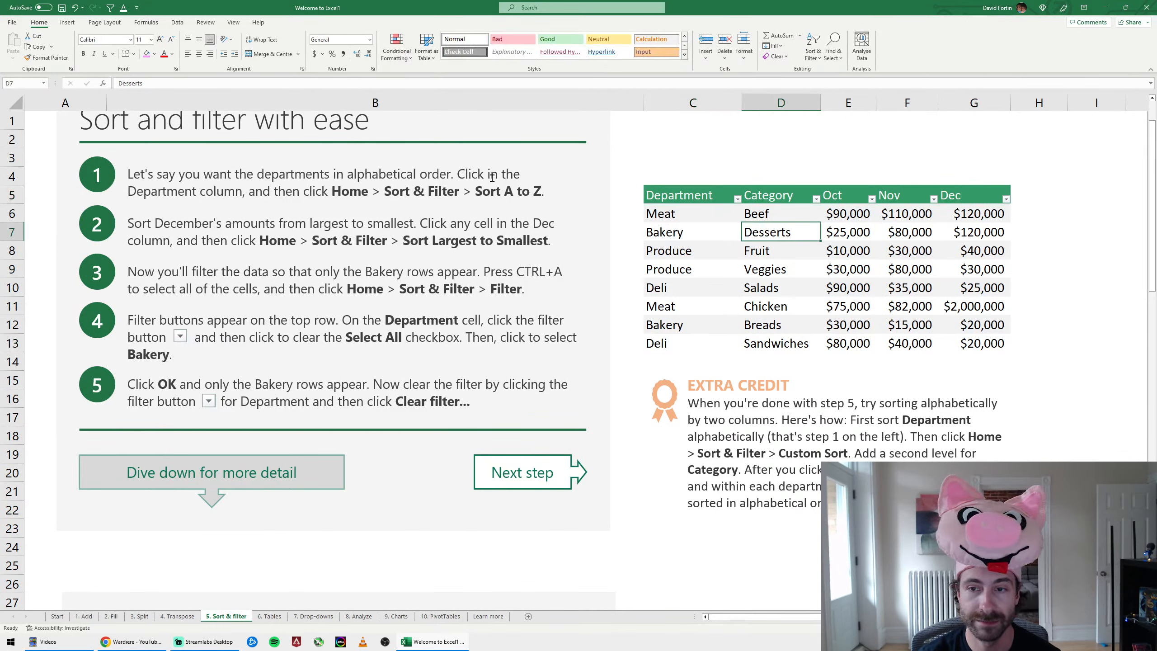
# Fill the Oct cells E7, E9, E11, E12 and E13 with pink
pyautogui.click(849, 235)
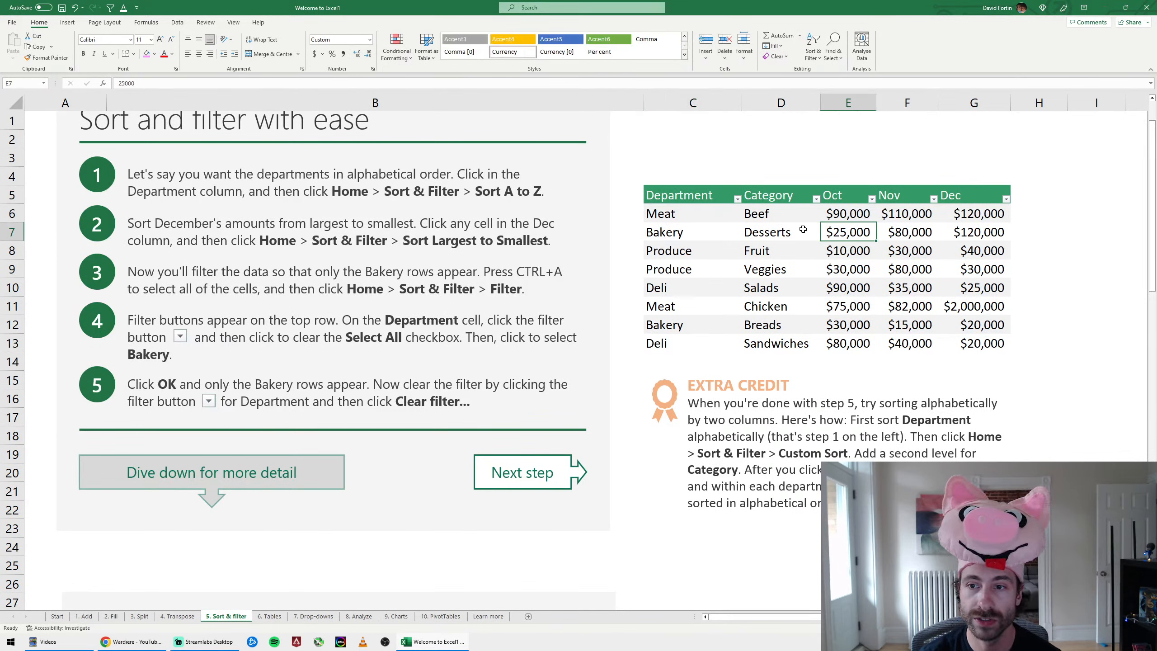
pyautogui.click(145, 54)
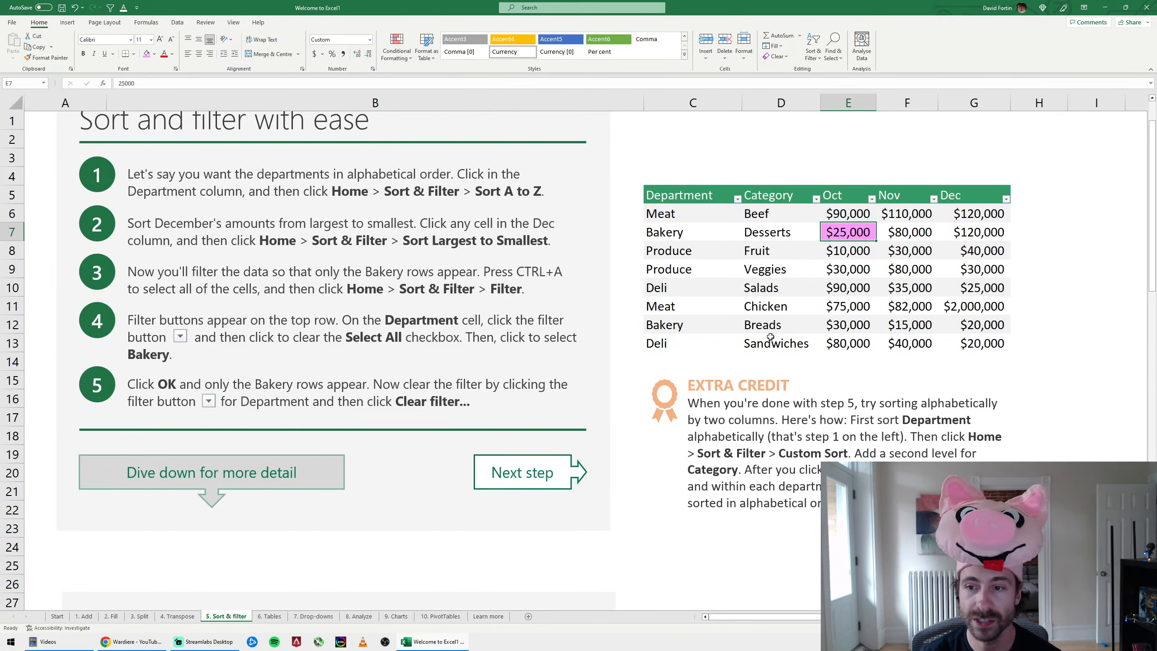
pyautogui.click(844, 310)
pyautogui.press('F4')
pyautogui.click(856, 346)
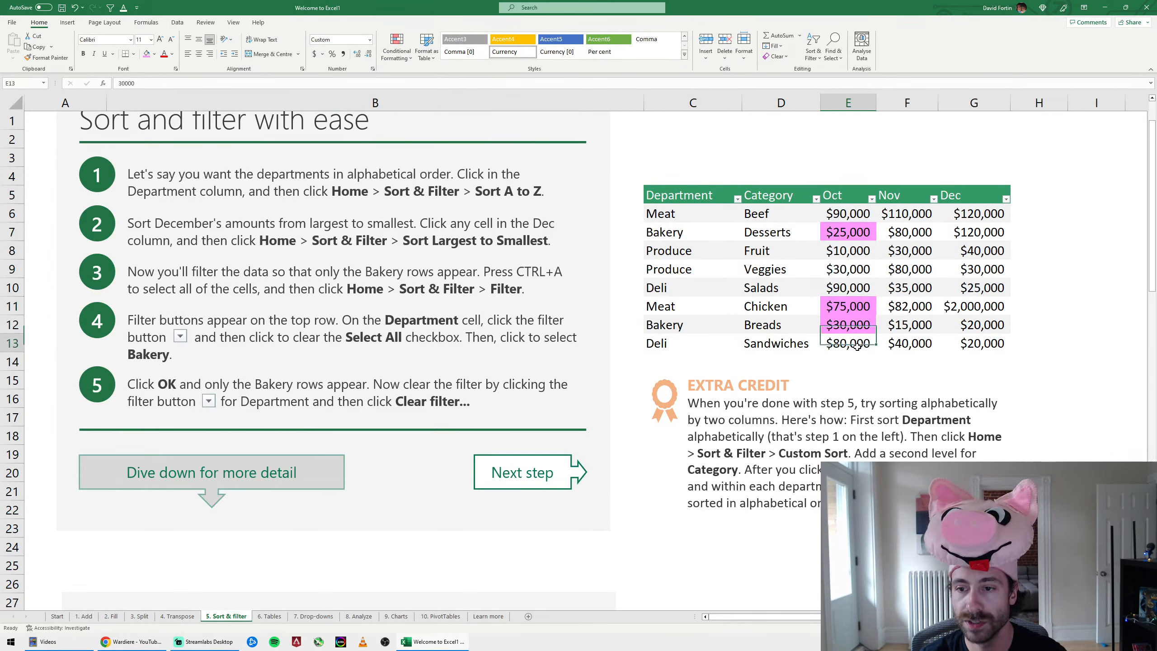
pyautogui.press('F4')
pyautogui.click(855, 269)
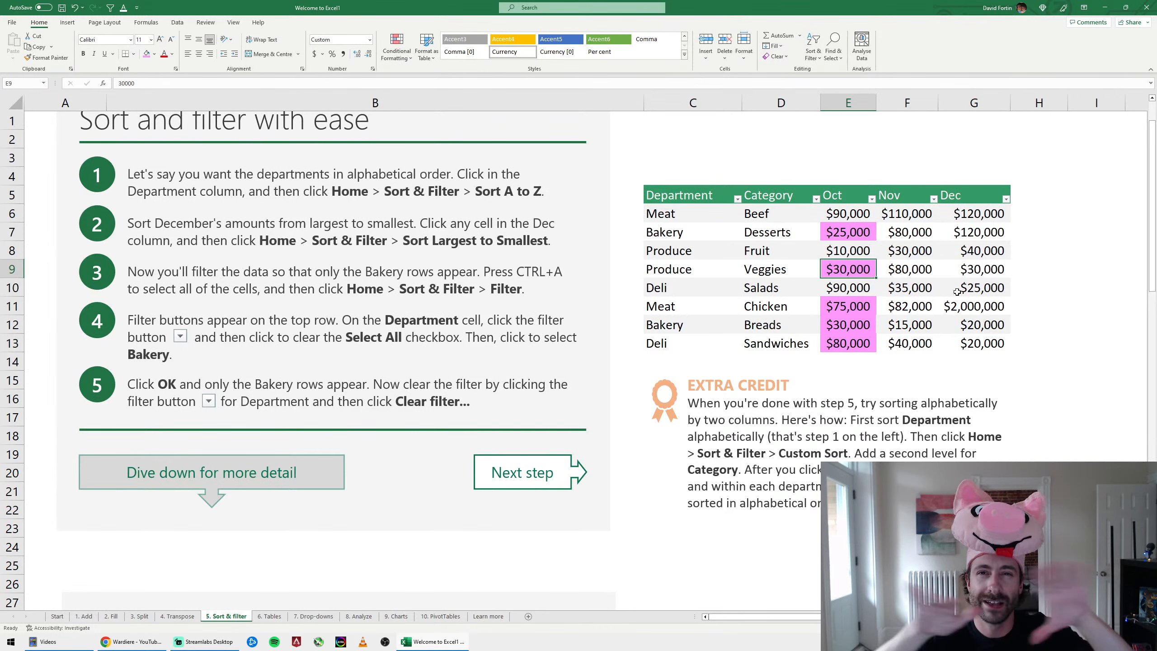
# Filter the Oct column by the pink cell colour
pyautogui.click(871, 199)
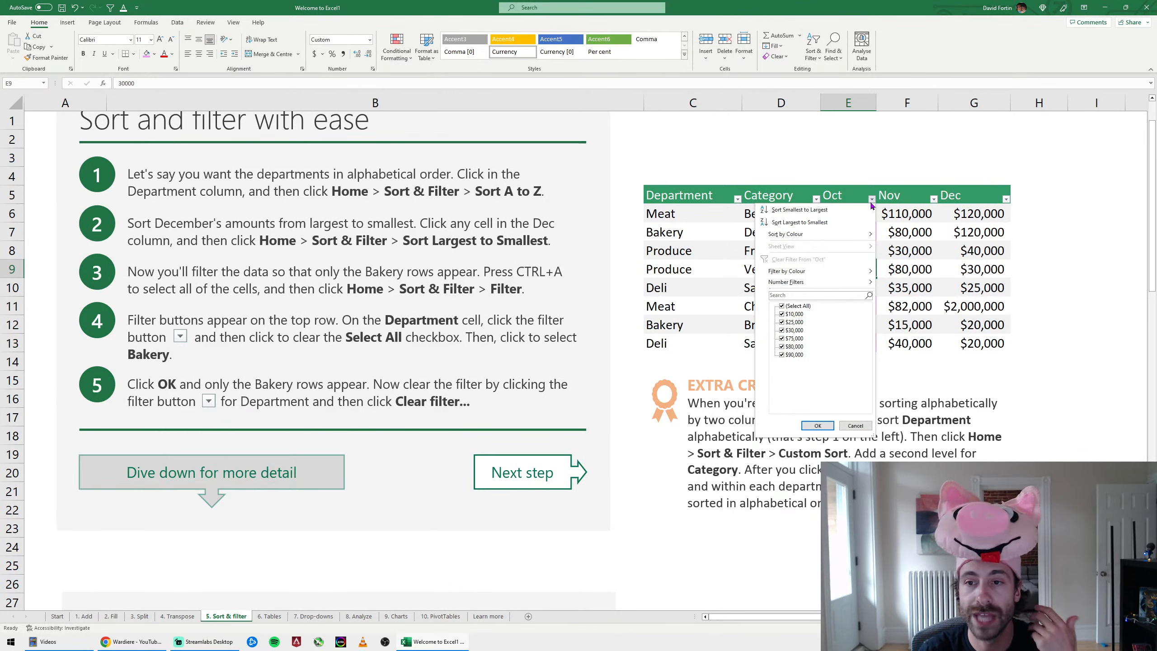
pyautogui.moveTo(797, 271)
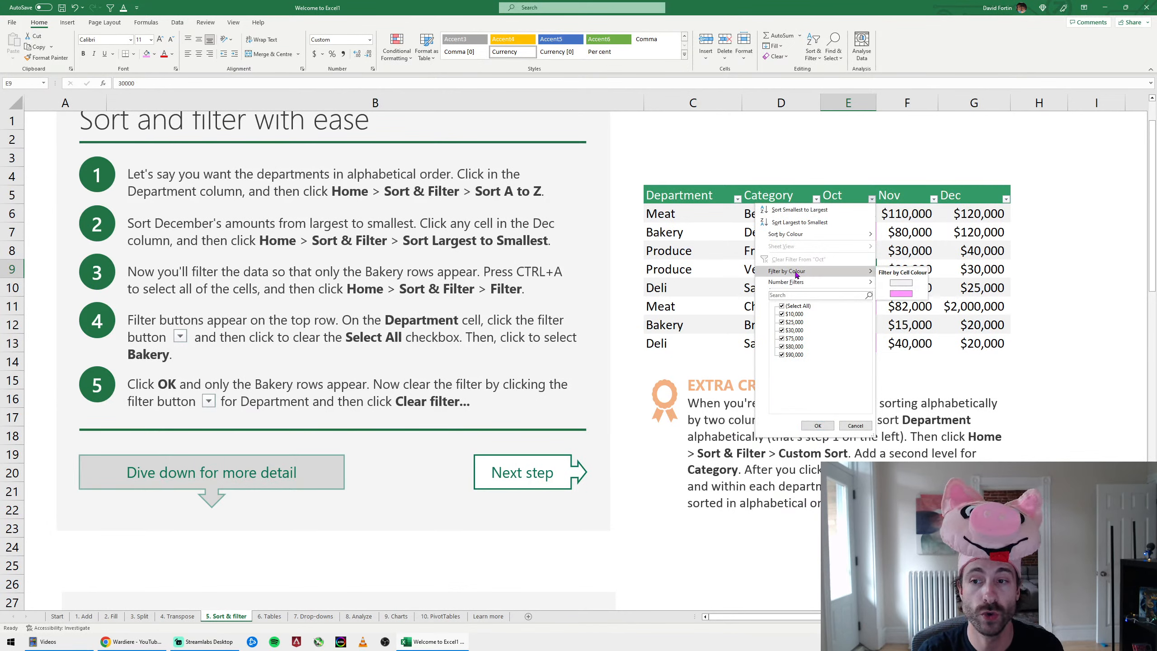
pyautogui.click(900, 294)
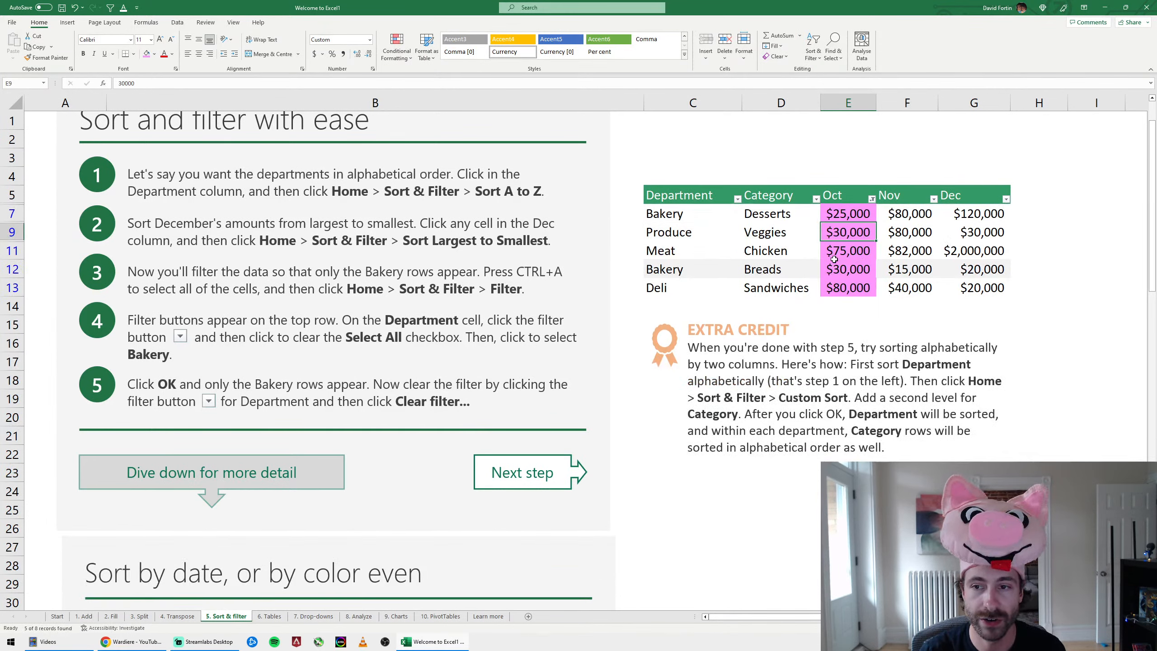
# Undo the colour filter on the Oct column
pyautogui.click(872, 248)
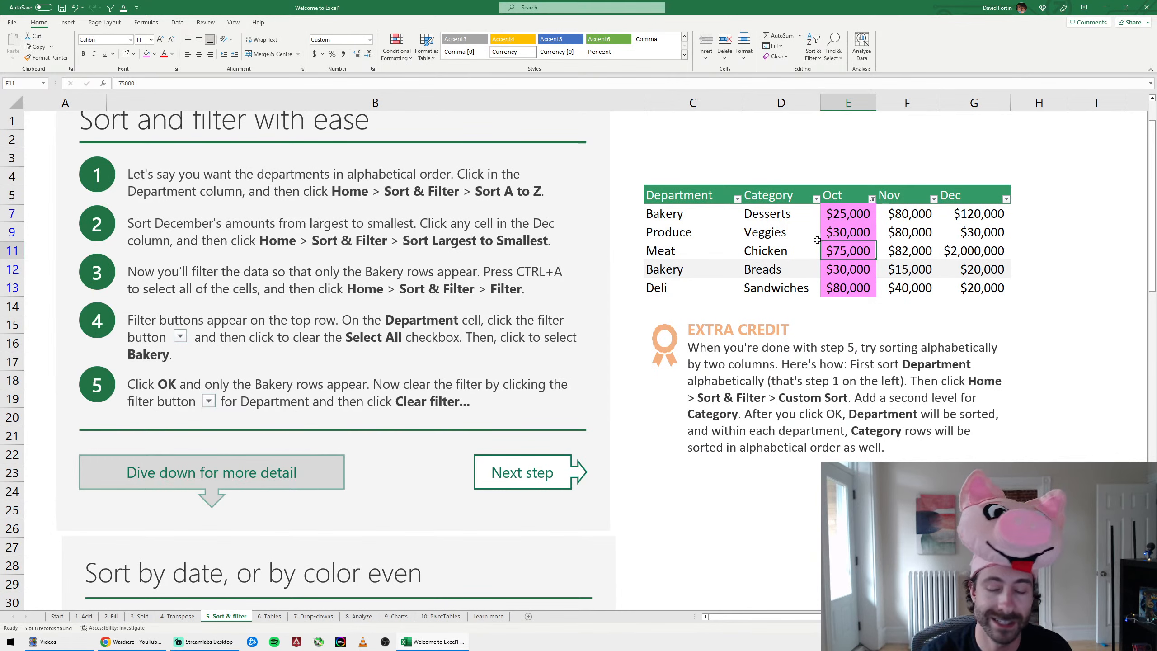
pyautogui.hotkey('ctrl', 'z')
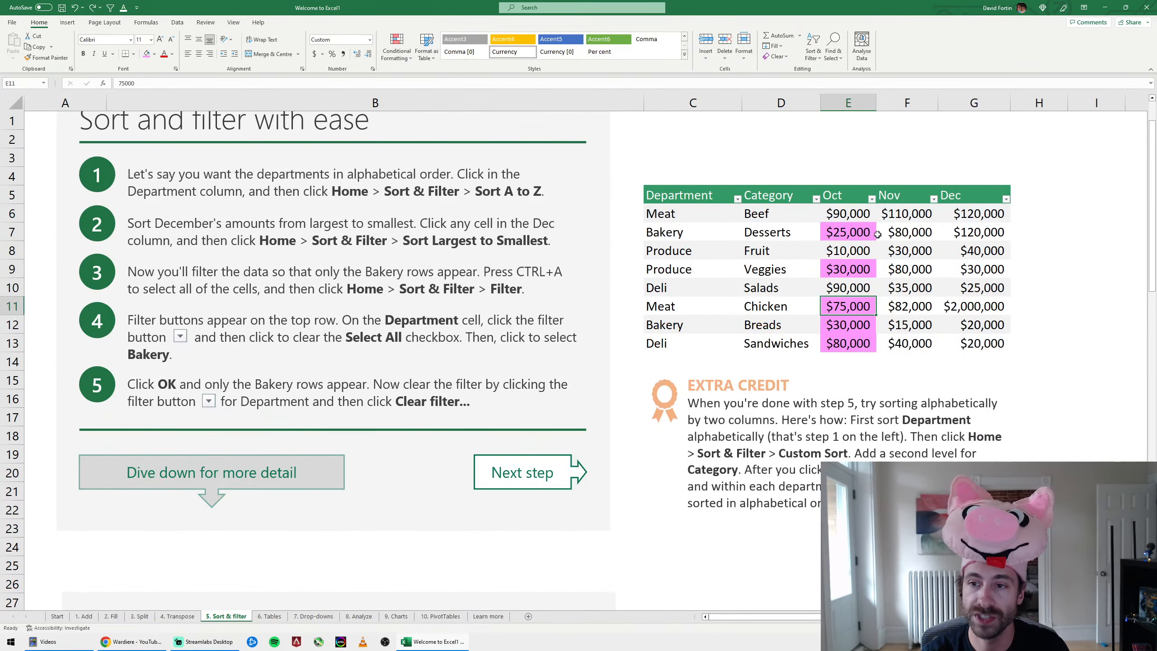
# Try to copy the formatting of the table's first two data rows onto the rows below with Format Painter
pyautogui.moveTo(718, 217); pyautogui.dragTo(980, 214)
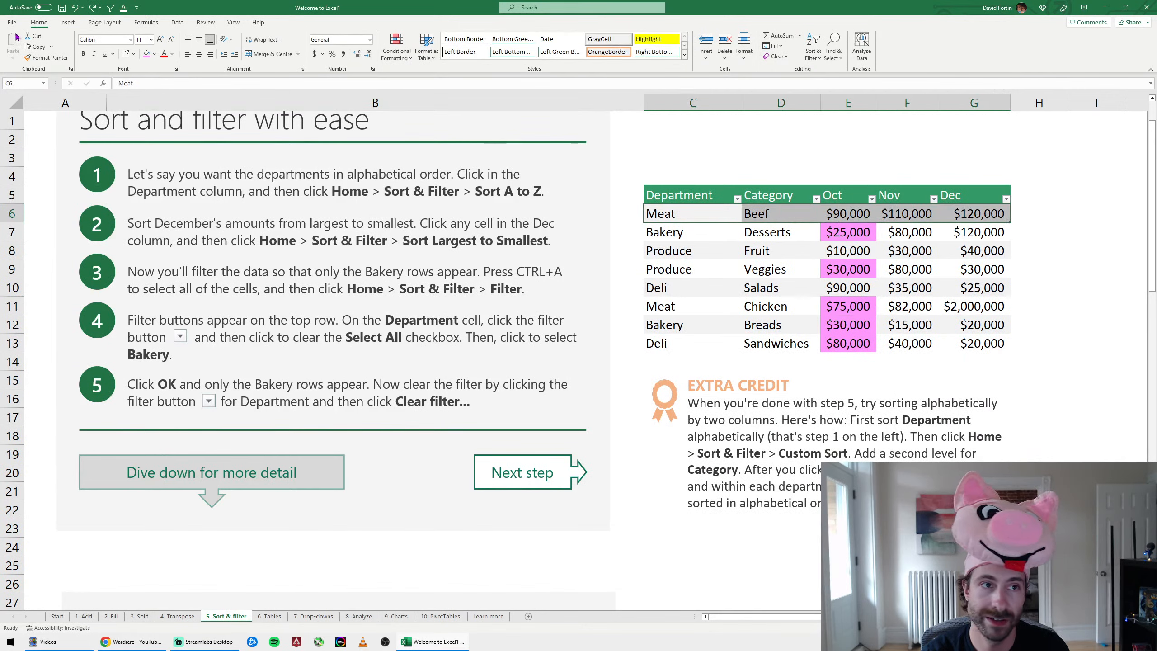
pyautogui.hotkey('shift', 'Down')
pyautogui.click(47, 58)
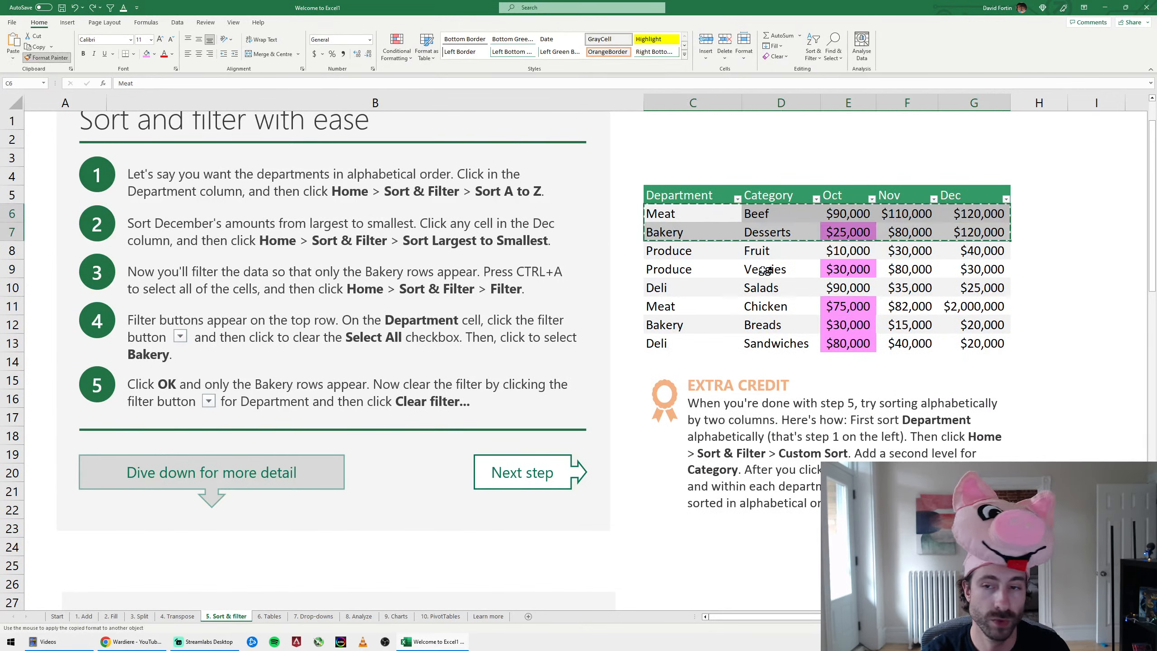
pyautogui.moveTo(666, 235); pyautogui.dragTo(986, 342)
pyautogui.click(582, 346)
pyautogui.click(748, 229)
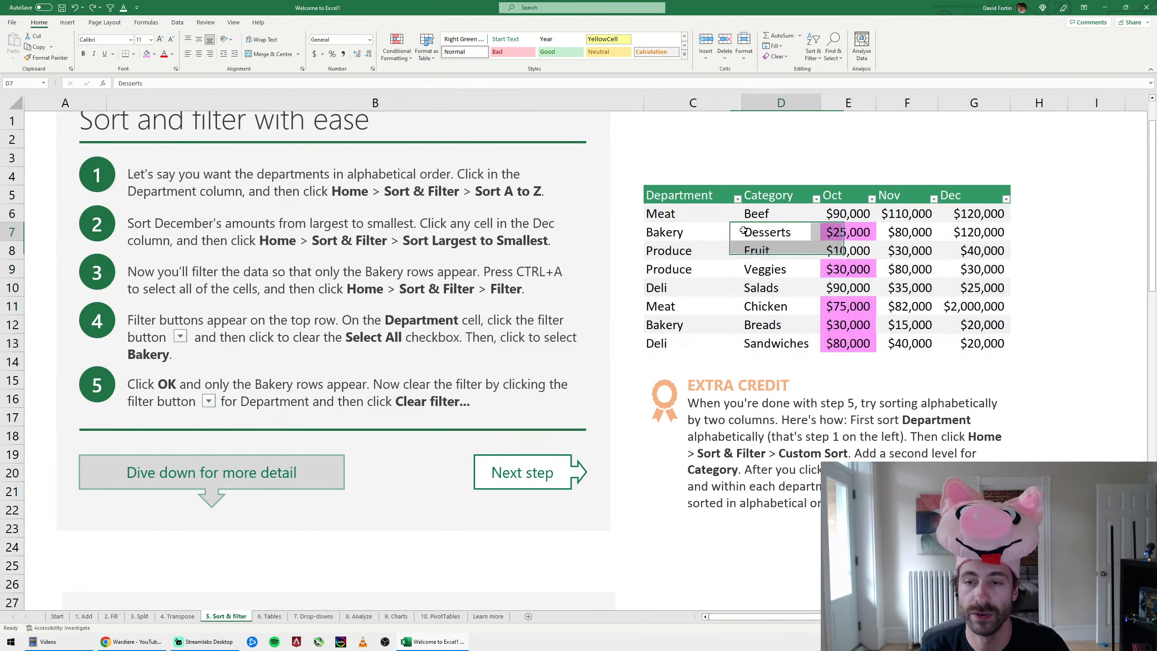
pyautogui.click(848, 215)
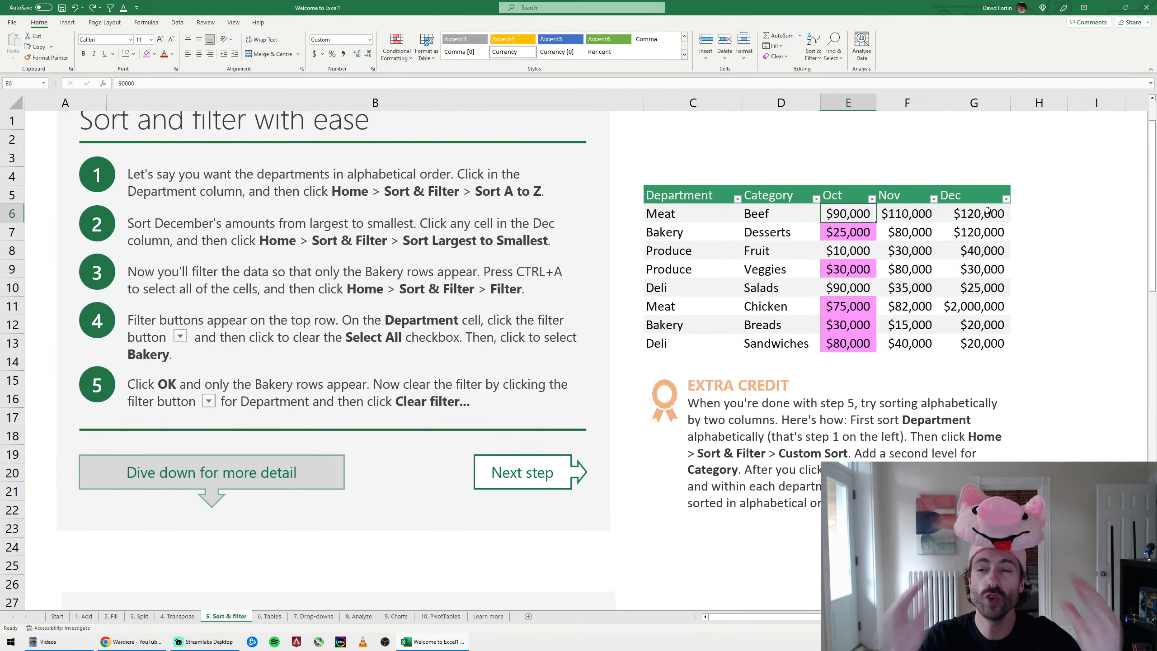
# Enter the formula =RANK(G6,$G$6:$G$13,1) in H6 to rank the Dec amounts in ascending order
pyautogui.click(1043, 211)
pyautogui.write('=rank(')
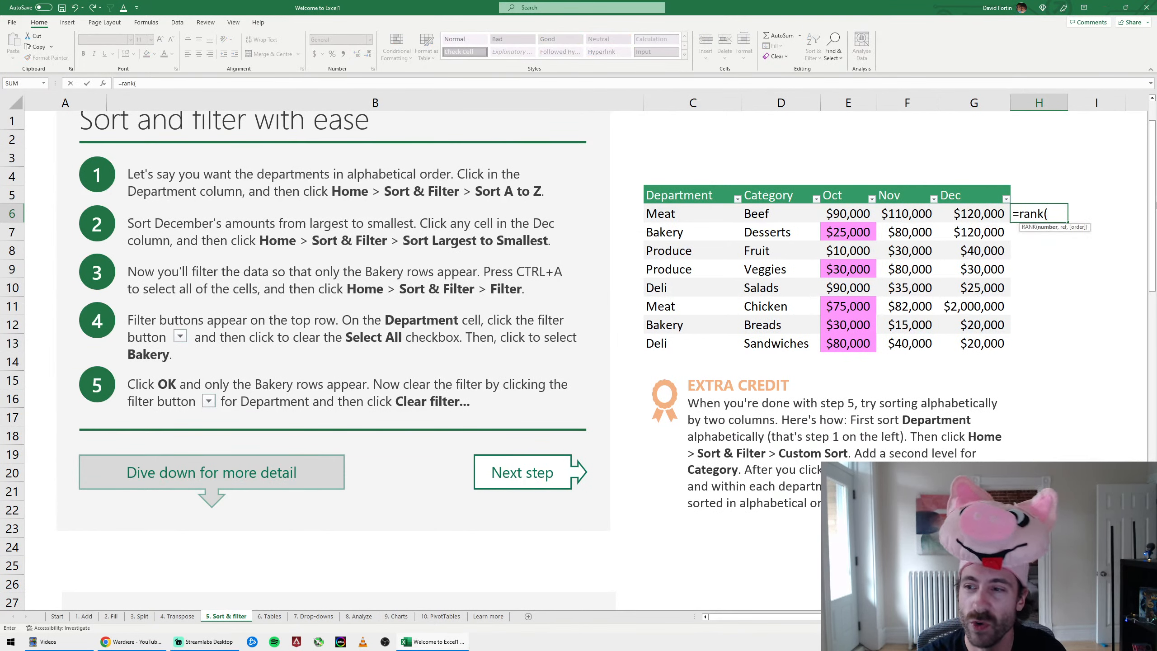
pyautogui.press('Left')
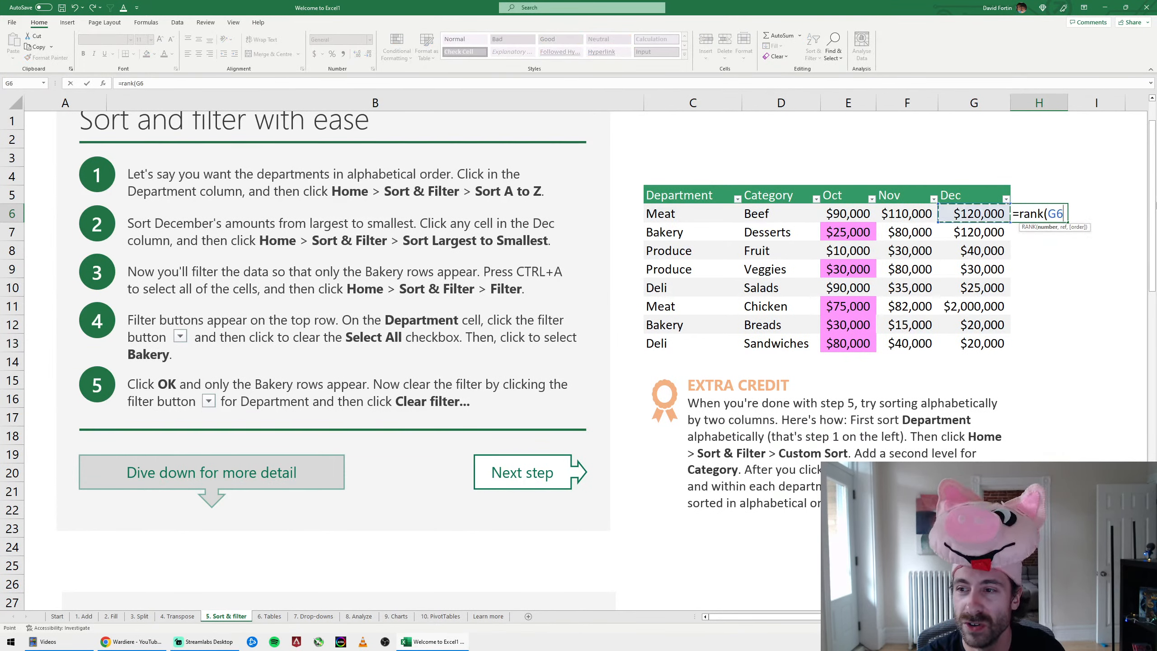
pyautogui.write('.')
pyautogui.press('BackSpace')
pyautogui.write(',')
pyautogui.press('Left')
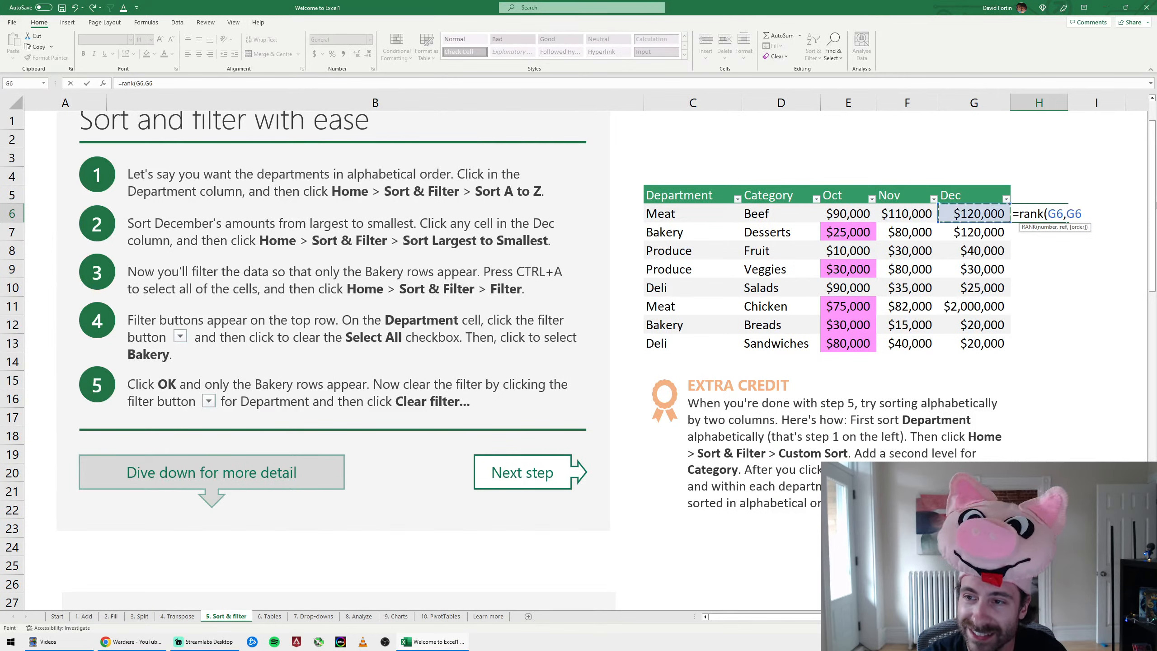
pyautogui.hotkey('shift', 'Down')
pyautogui.hotkey('shift', 'Down')
pyautogui.hotkey('shift', 'Down')
pyautogui.hotkey('shift', 'Down')
pyautogui.hotkey('shift', 'Down')
pyautogui.hotkey('shift', 'Down')
pyautogui.hotkey('shift', 'Down')
pyautogui.press('F4')
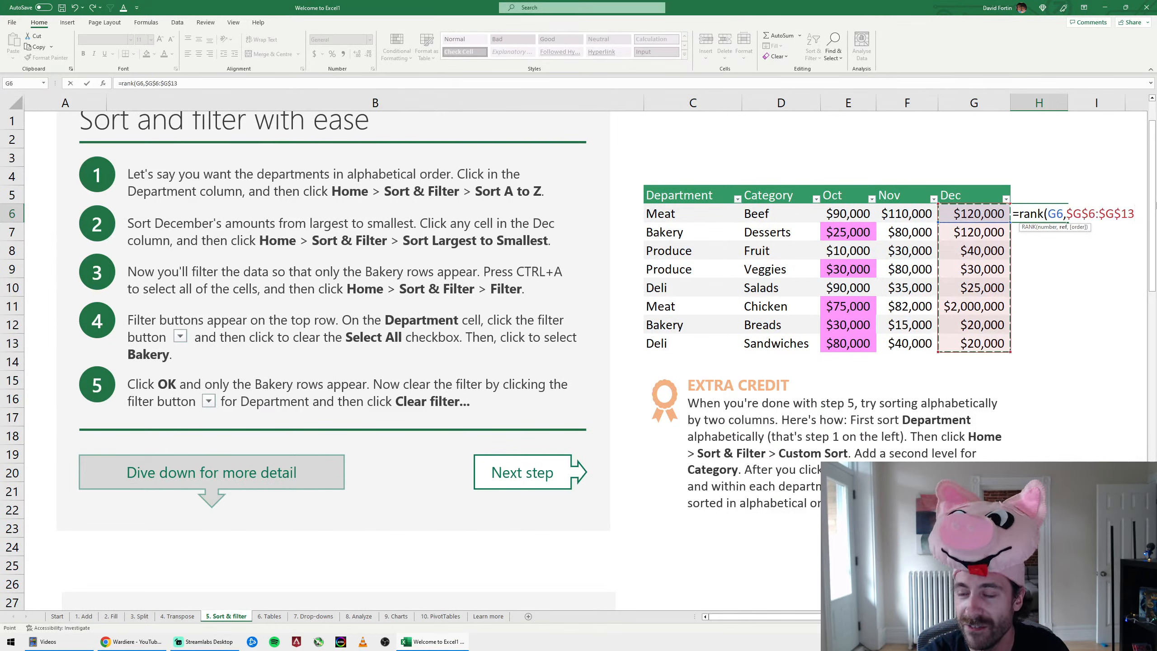
pyautogui.write('.1')
pyautogui.press('BackSpace')
pyautogui.press('BackSpace')
pyautogui.write(',1')
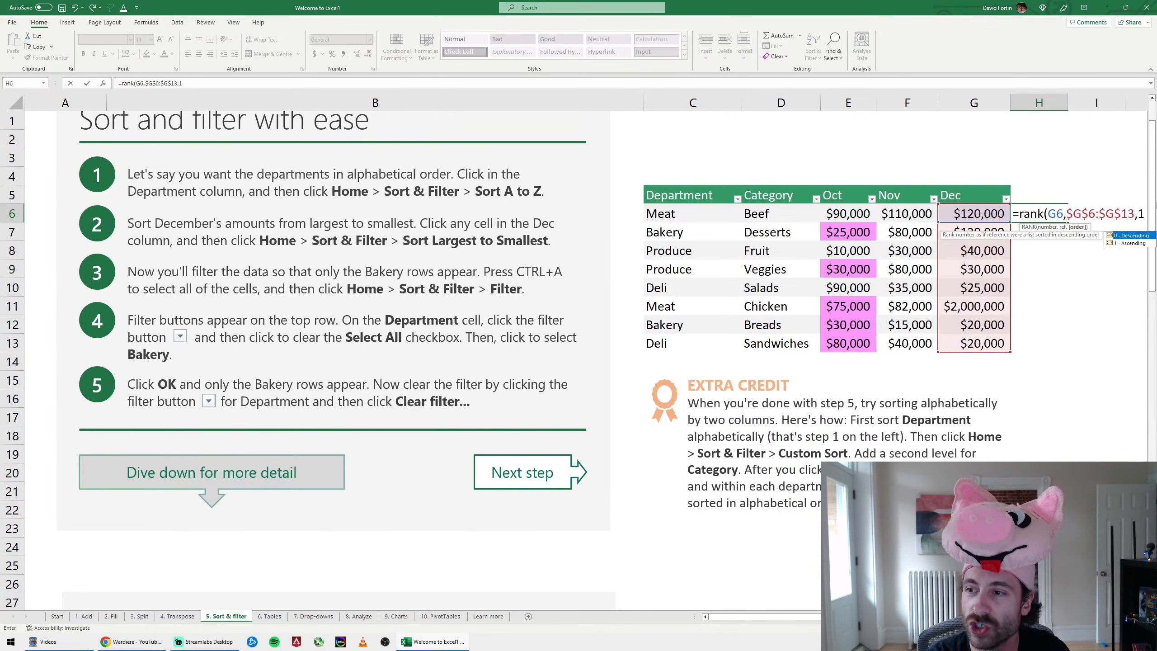
pyautogui.press('Return')
pyautogui.press('Up')
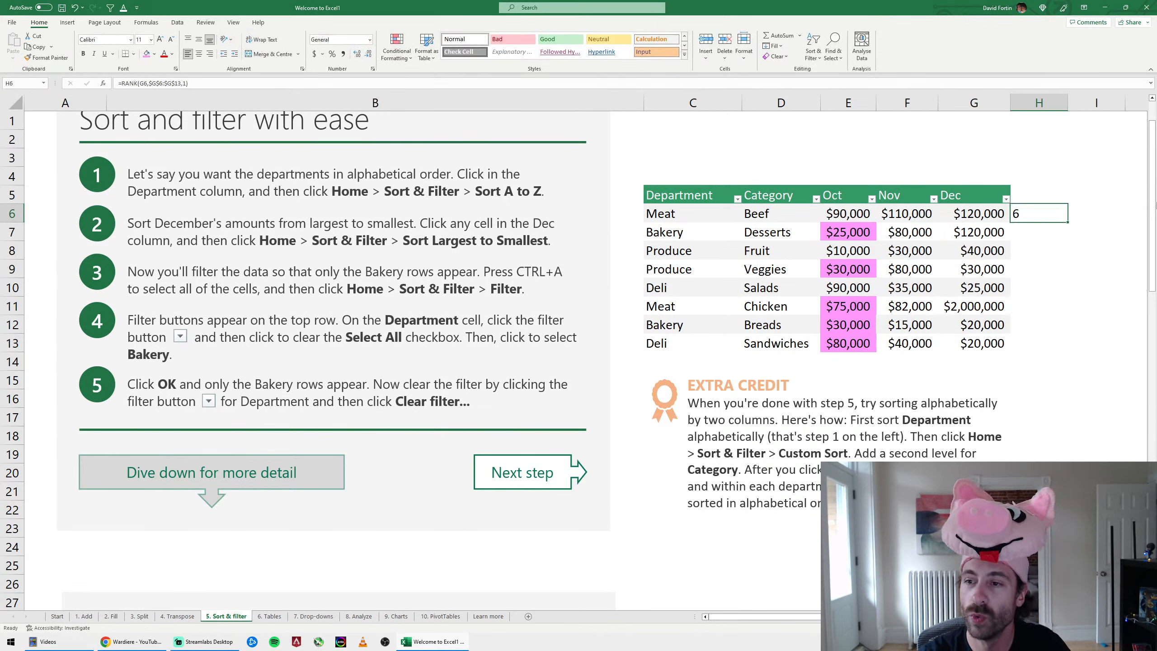
# Copy the RANK formula from H6 down to H7:H13
pyautogui.hotkey('ctrl', 'c')
pyautogui.press('Down')
pyautogui.hotkey('shift', 'Down')
pyautogui.hotkey('shift', 'Down')
pyautogui.hotkey('shift', 'Down')
pyautogui.hotkey('shift', 'Down')
pyautogui.hotkey('shift', 'Down')
pyautogui.hotkey('shift', 'Down')
pyautogui.hotkey('ctrl', 'v')
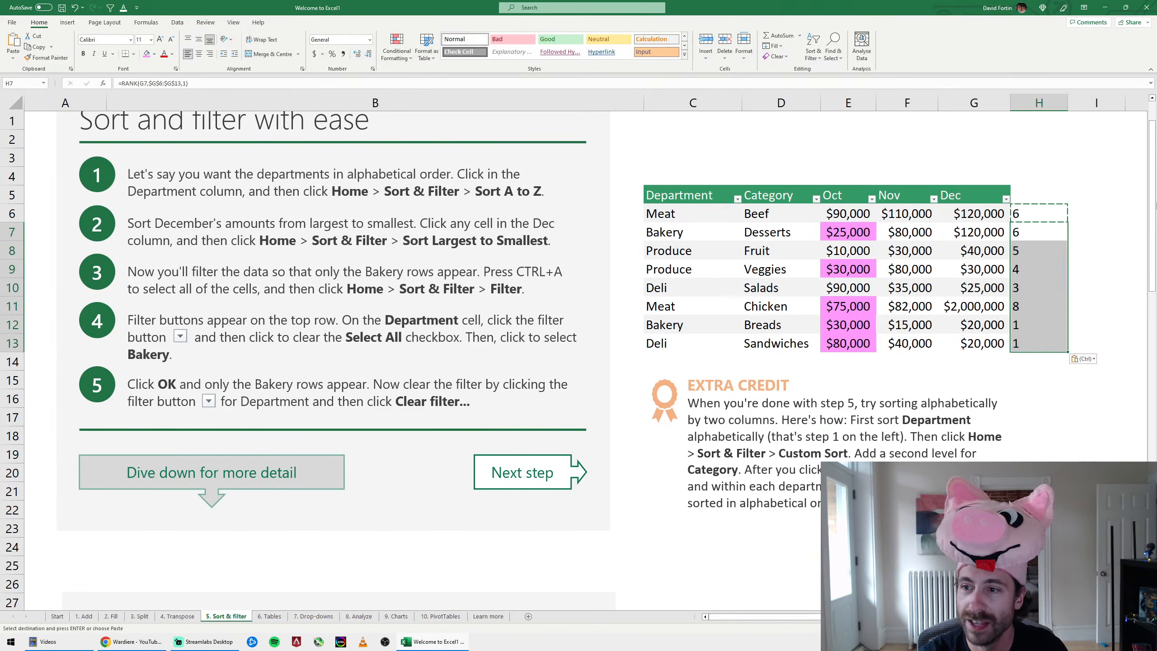
pyautogui.press('Escape')
# Compare the lowest- and highest-ranked rows, and delete the rank formulas from H6:H13
pyautogui.moveTo(1048, 346); pyautogui.dragTo(693, 317)
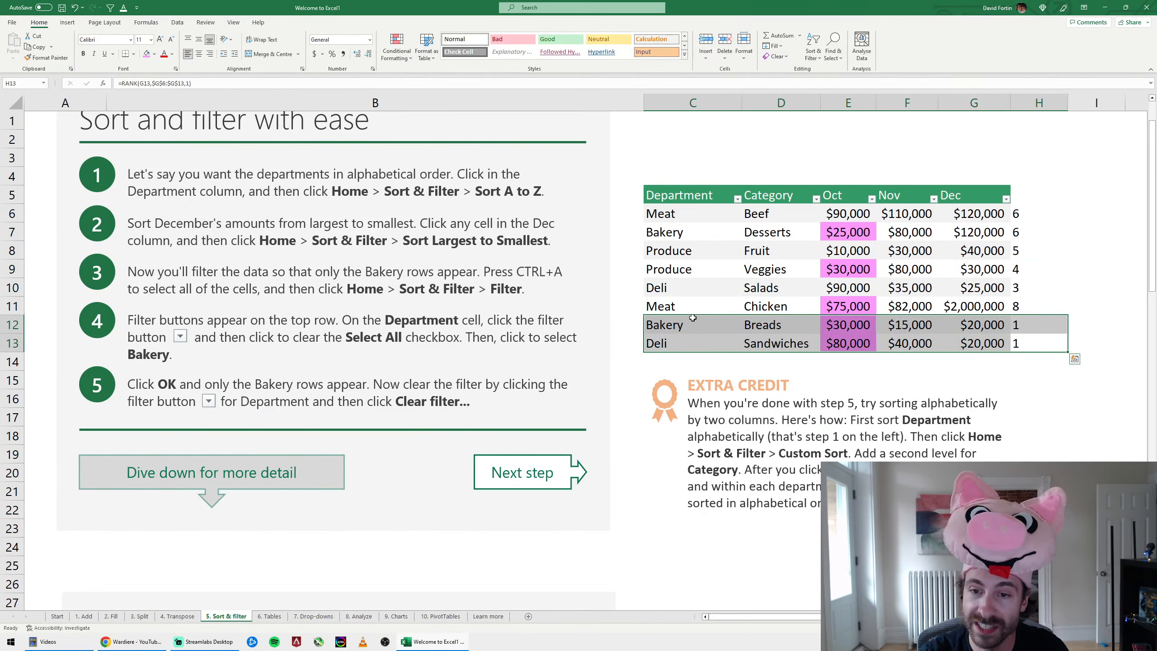
pyautogui.moveTo(1022, 305); pyautogui.dragTo(647, 306)
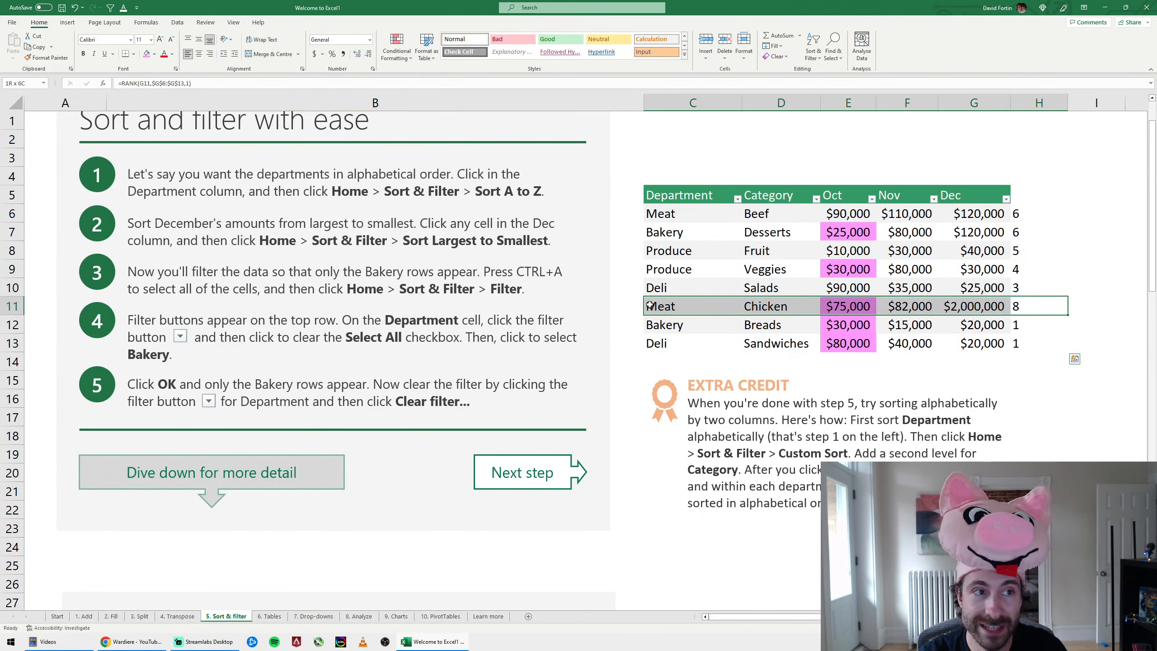
pyautogui.moveTo(1041, 343); pyautogui.dragTo(834, 317)
pyautogui.moveTo(1021, 218); pyautogui.dragTo(1042, 345)
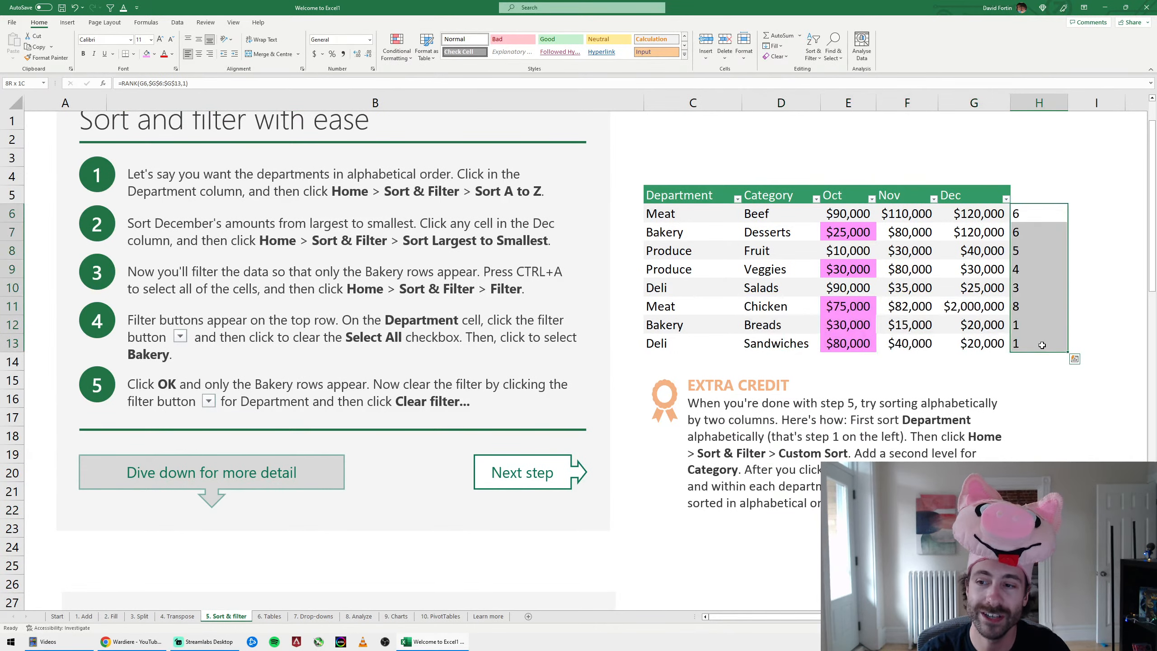
pyautogui.press('Delete')
# Filter the Dec column with a Top 10 number filter set to the top 3 items
pyautogui.click(972, 218)
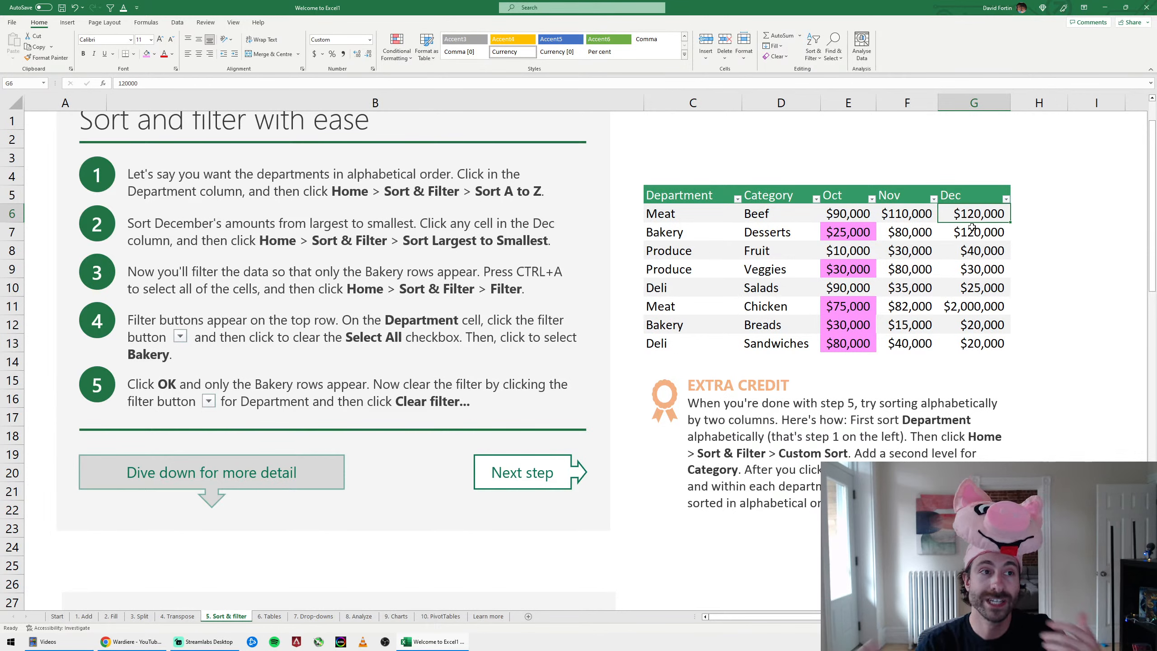
pyautogui.click(1005, 199)
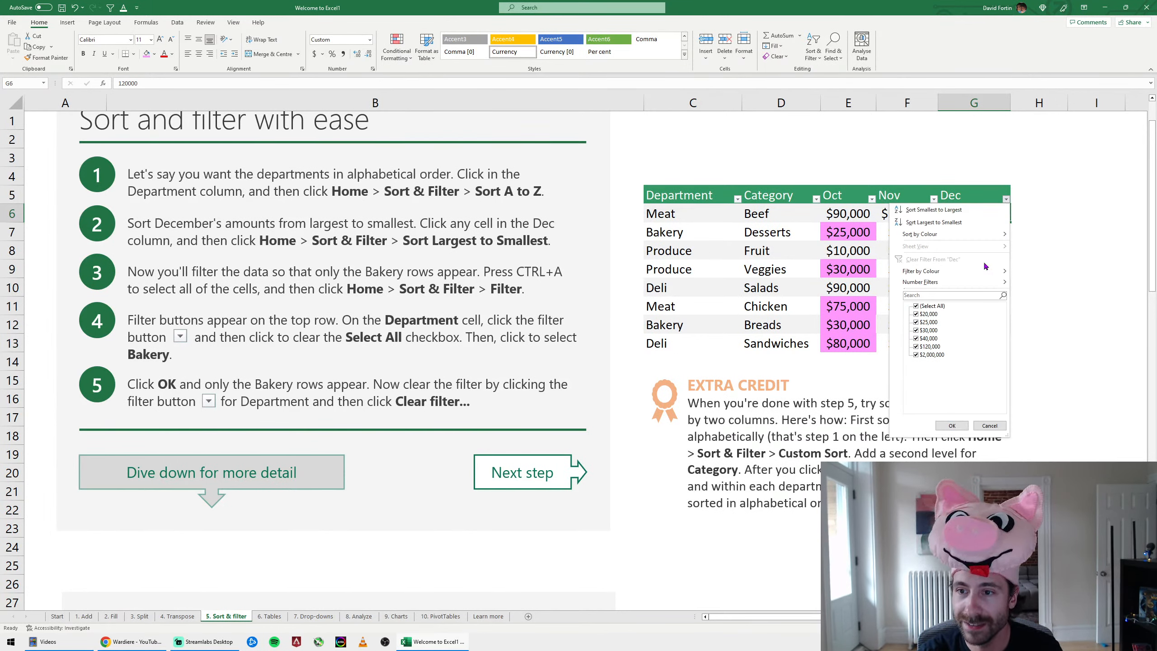
pyautogui.moveTo(961, 287)
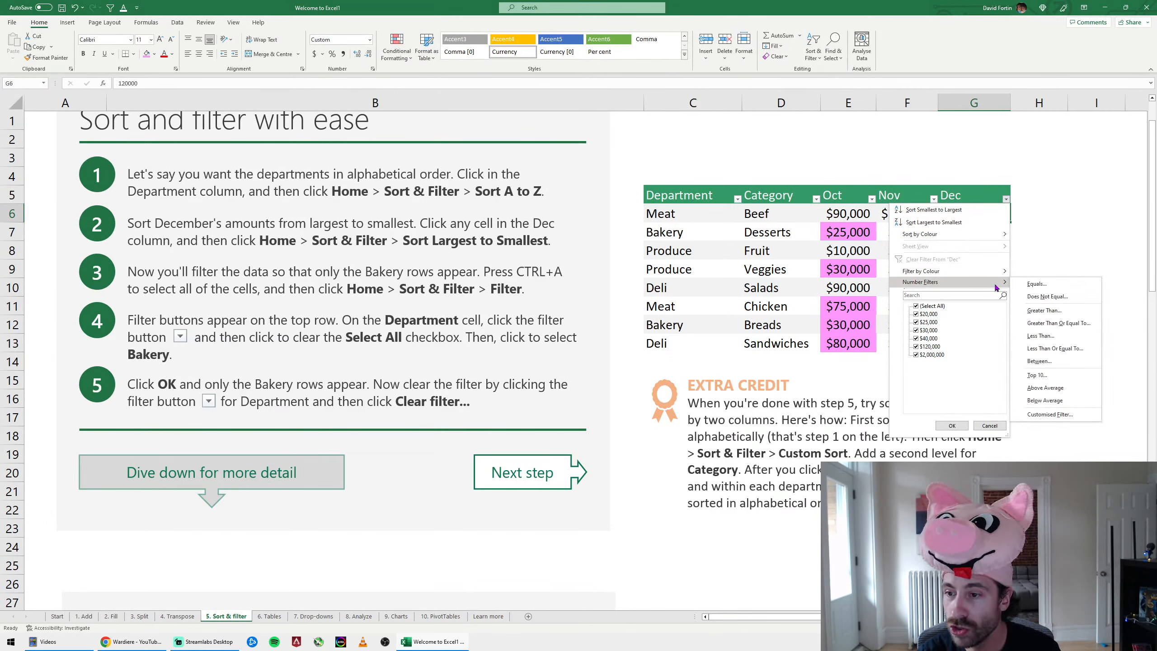
pyautogui.click(1036, 375)
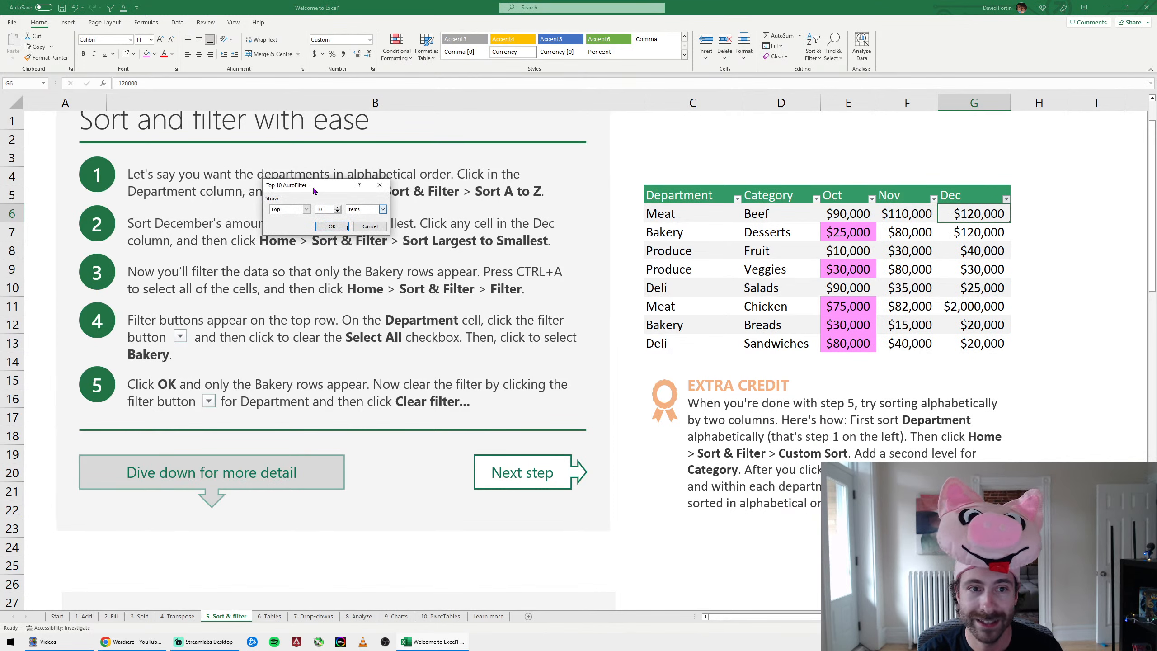
pyautogui.moveTo(311, 185); pyautogui.dragTo(576, 233)
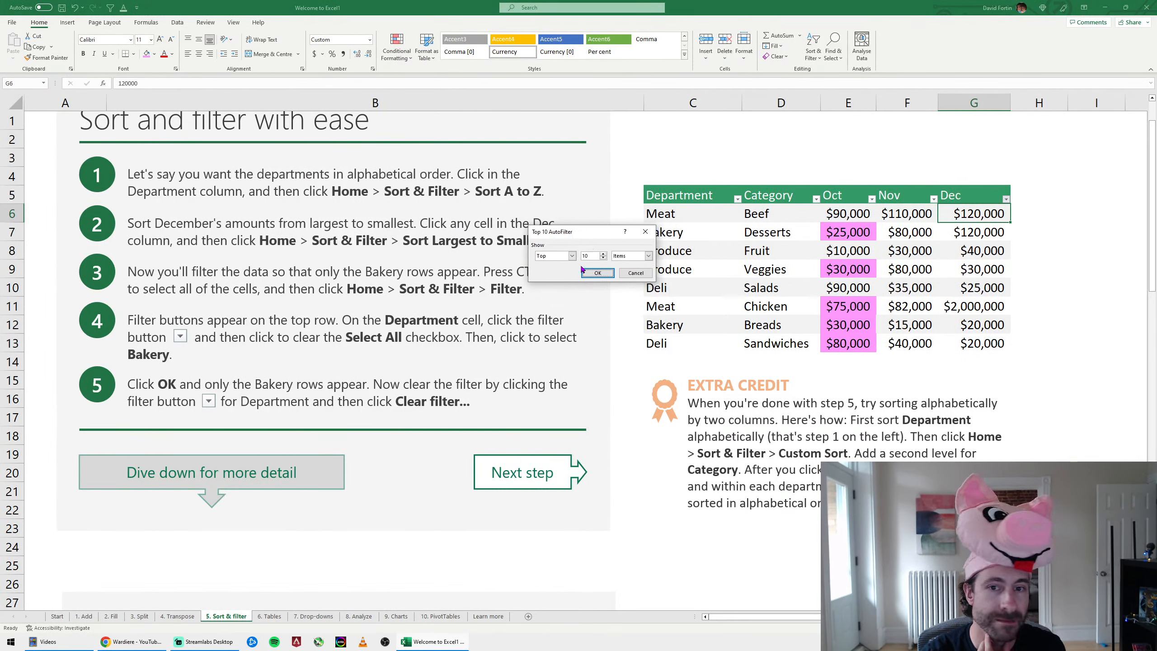
pyautogui.click(572, 255)
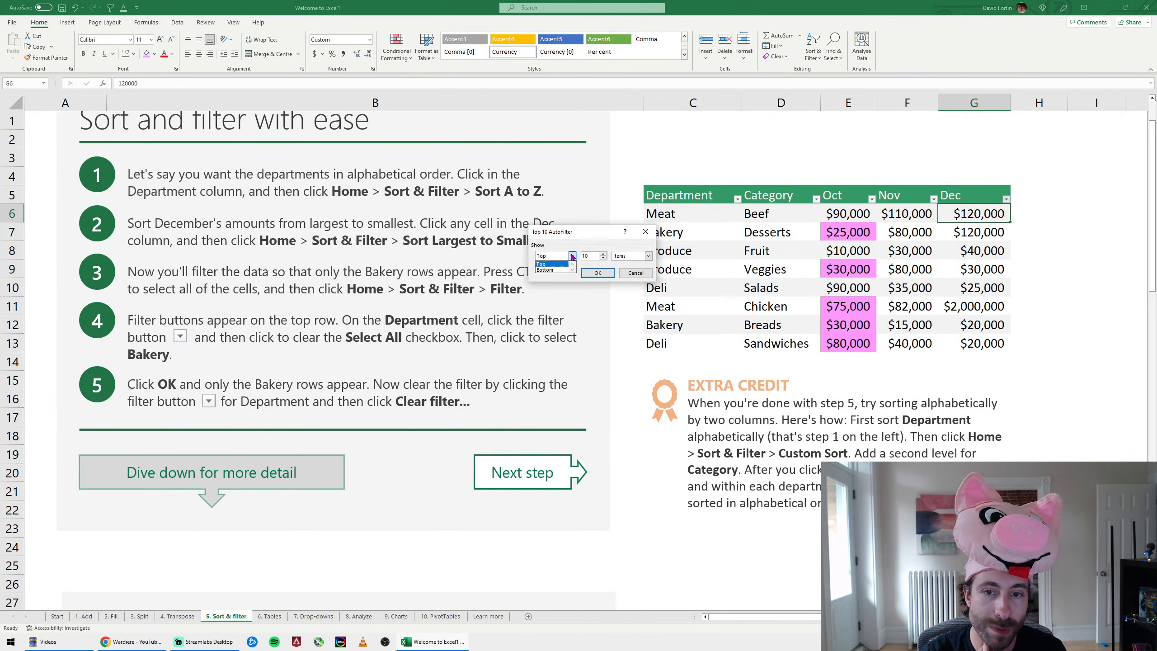
pyautogui.click(552, 270)
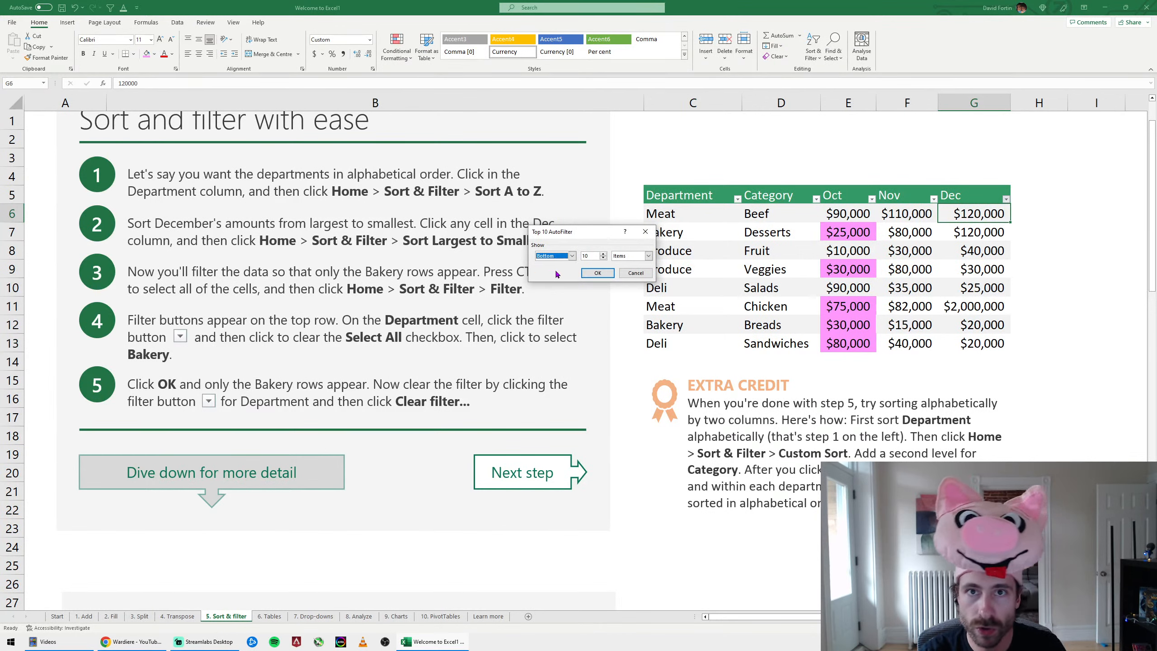
pyautogui.click(572, 256)
pyautogui.click(548, 265)
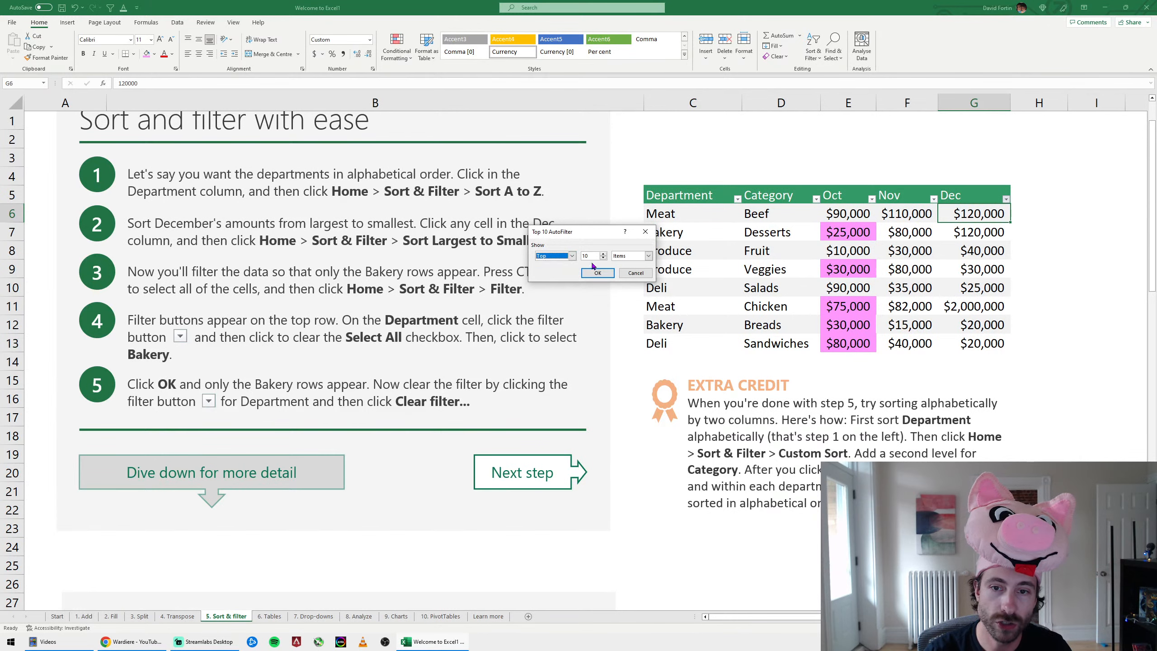
pyautogui.press('Tab')
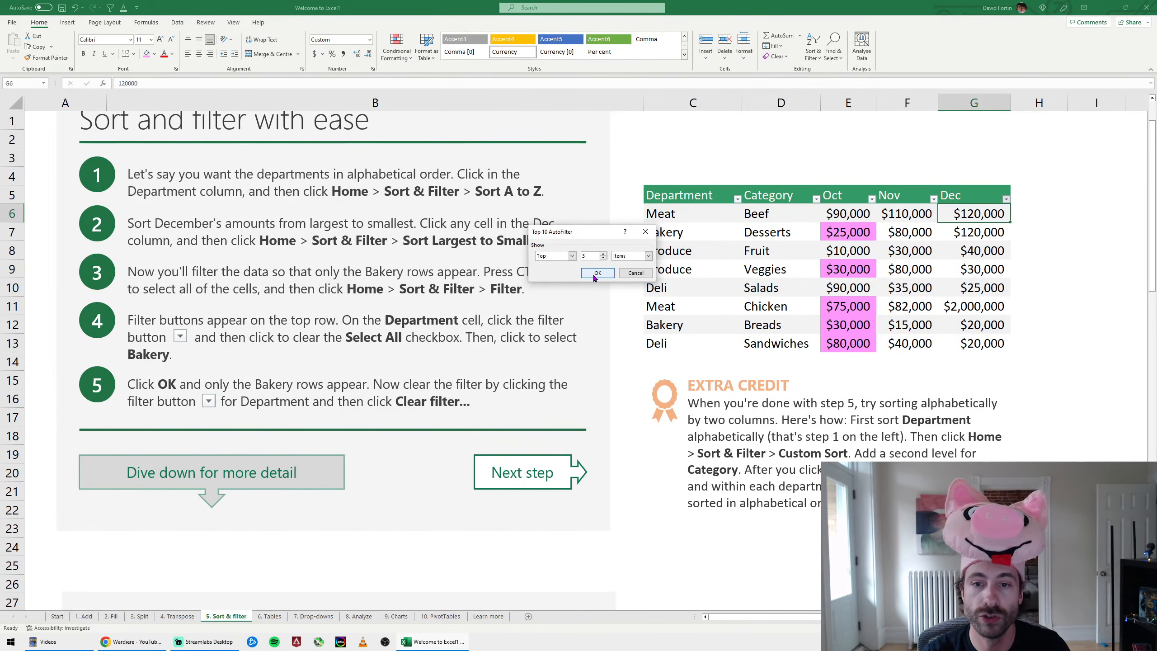
pyautogui.click(597, 272)
pyautogui.click(904, 269)
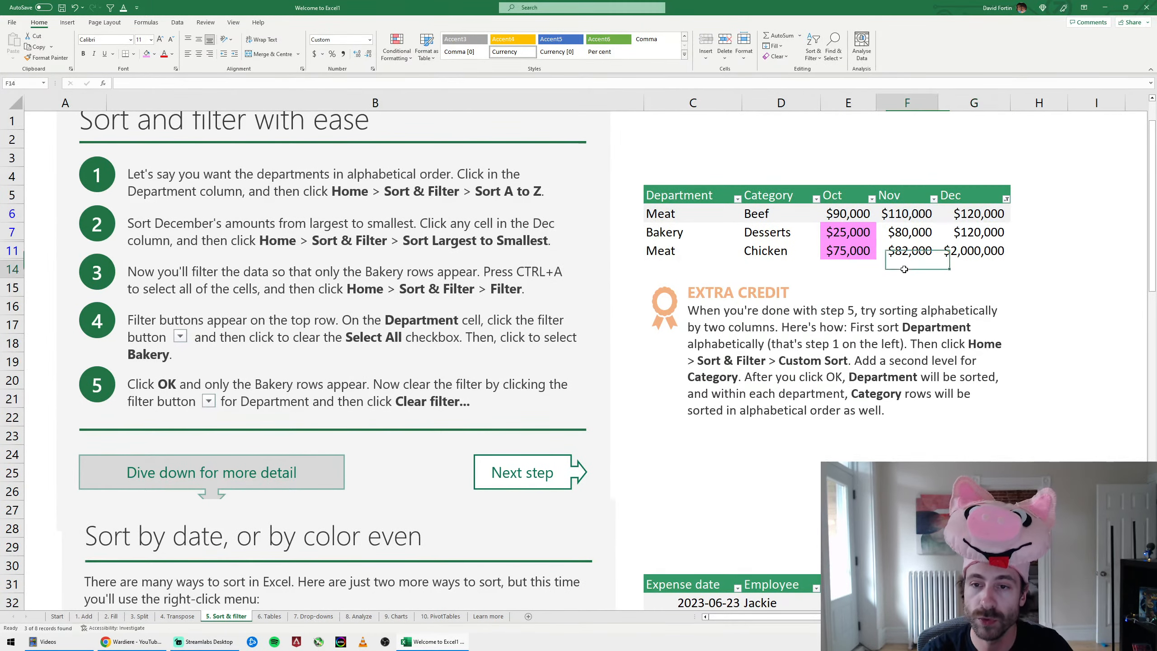
# Fill the three visible Dec amounts in G11, G7 and G6 with the same pink used in the Oct column
pyautogui.click(980, 251)
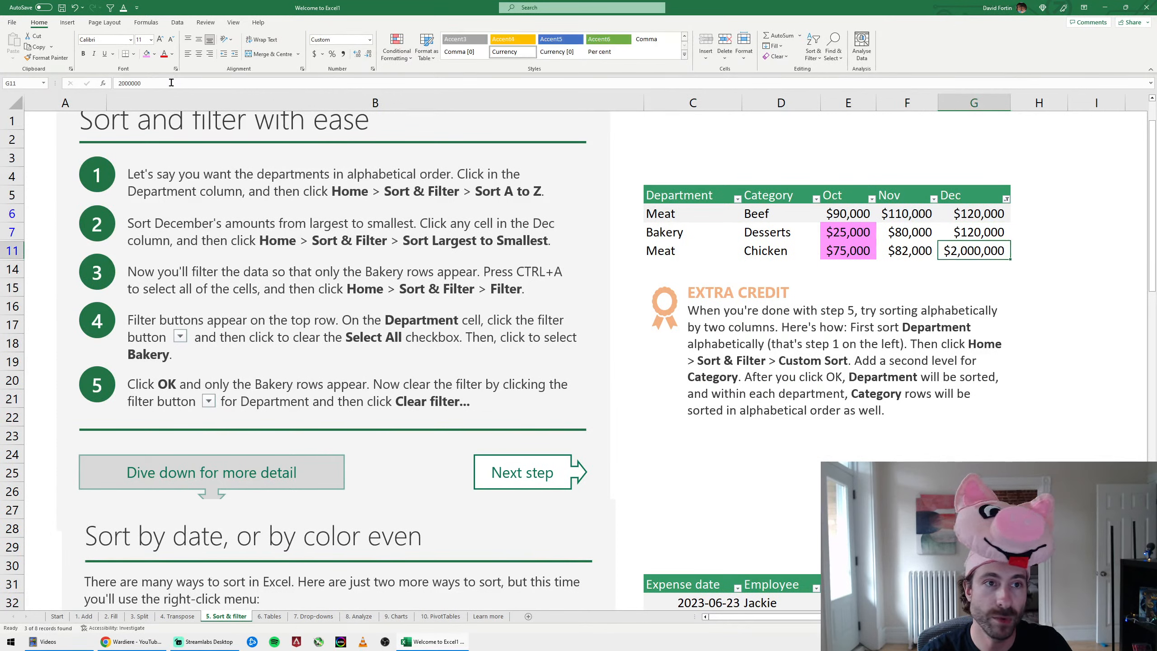
pyautogui.click(147, 54)
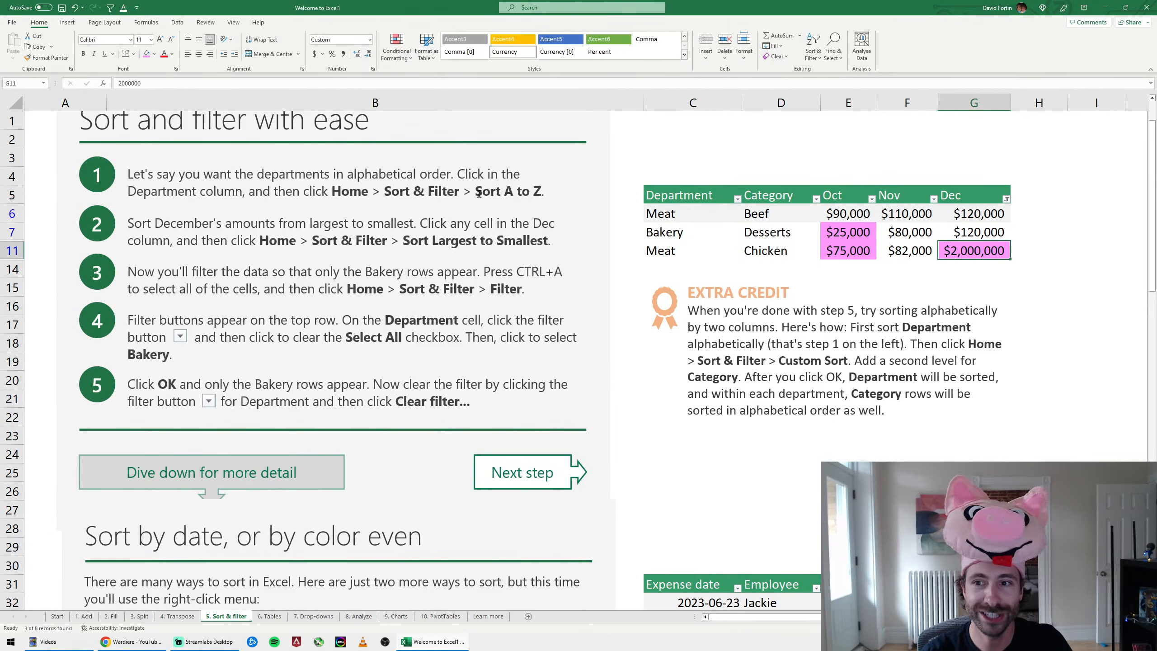
pyautogui.click(979, 233)
pyautogui.press('F4')
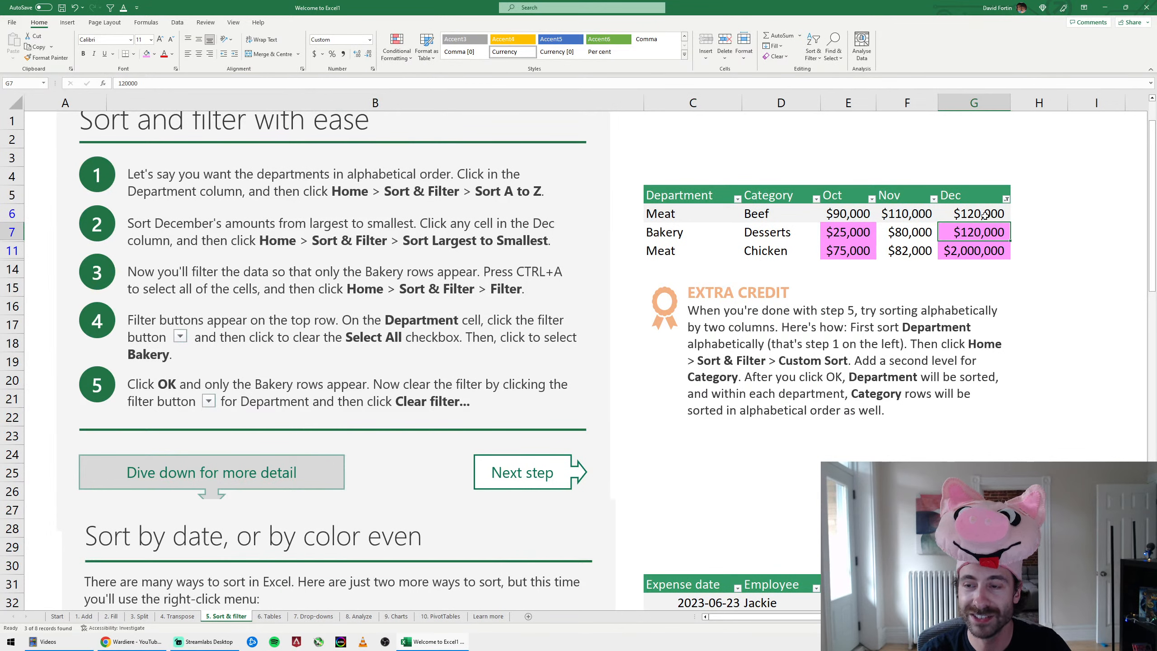
pyautogui.click(984, 215)
pyautogui.press('F4')
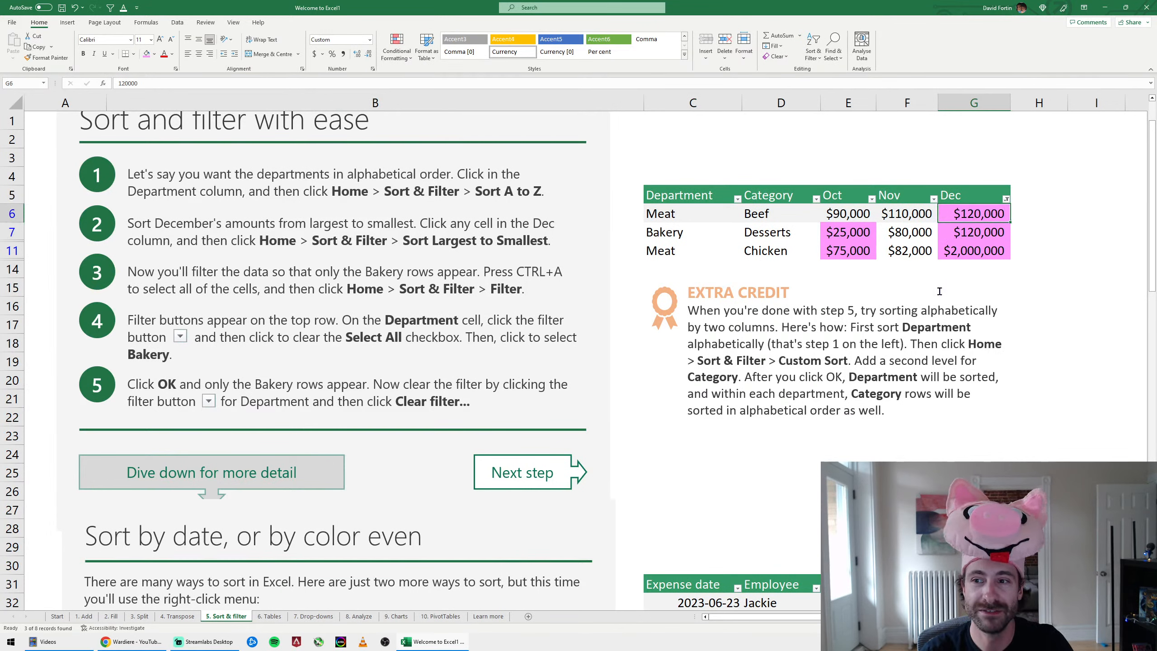
pyautogui.click(844, 263)
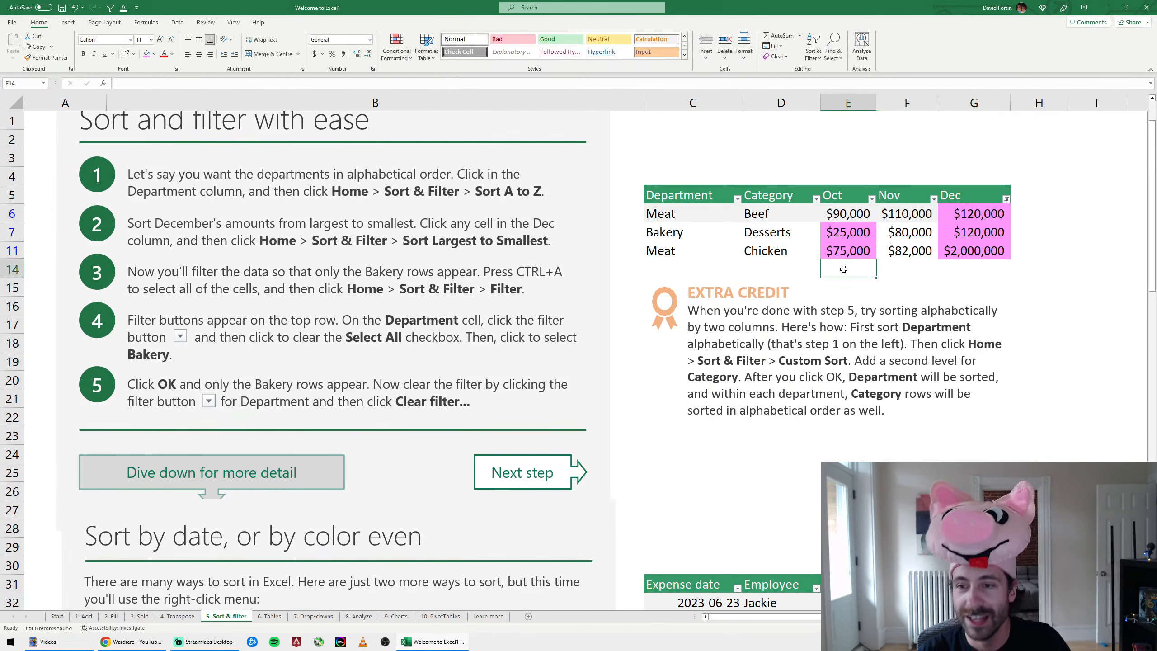
# Undo the three pink fills in the Dec column and the top 3 filter
pyautogui.hotkey('ctrl', 'z')
pyautogui.hotkey('ctrl', 'z')
pyautogui.hotkey('ctrl', 'z')
pyautogui.hotkey('ctrl', 'z')
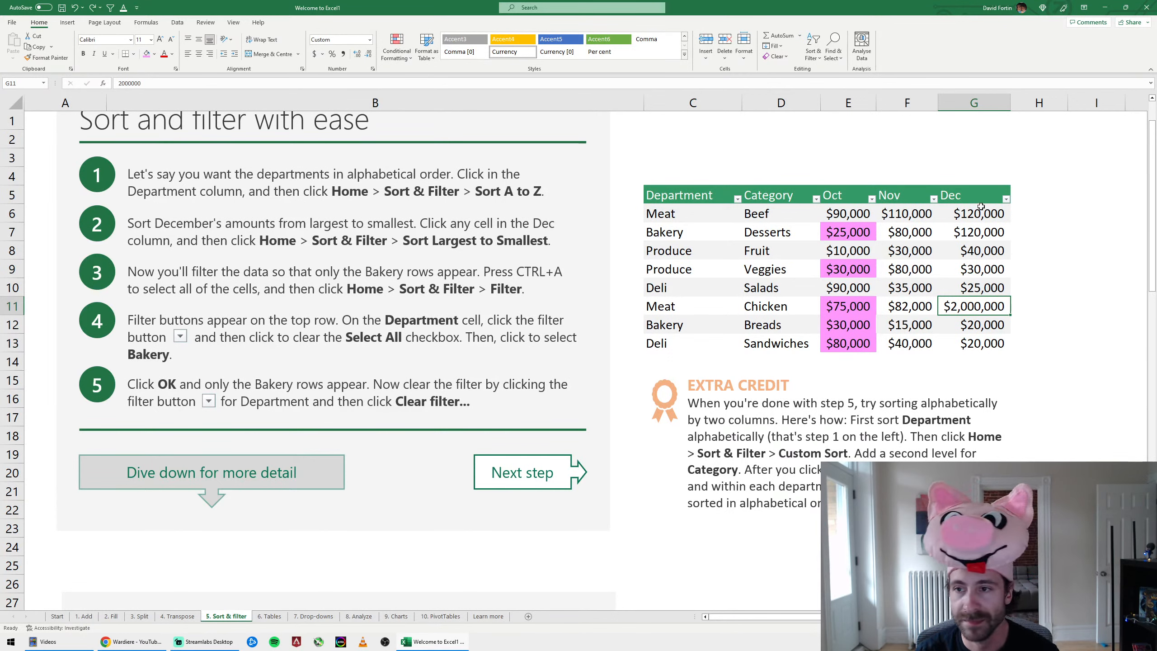
# Sort the table by Dec from largest to smallest, look over the order, and undo the sort
pyautogui.click(923, 196)
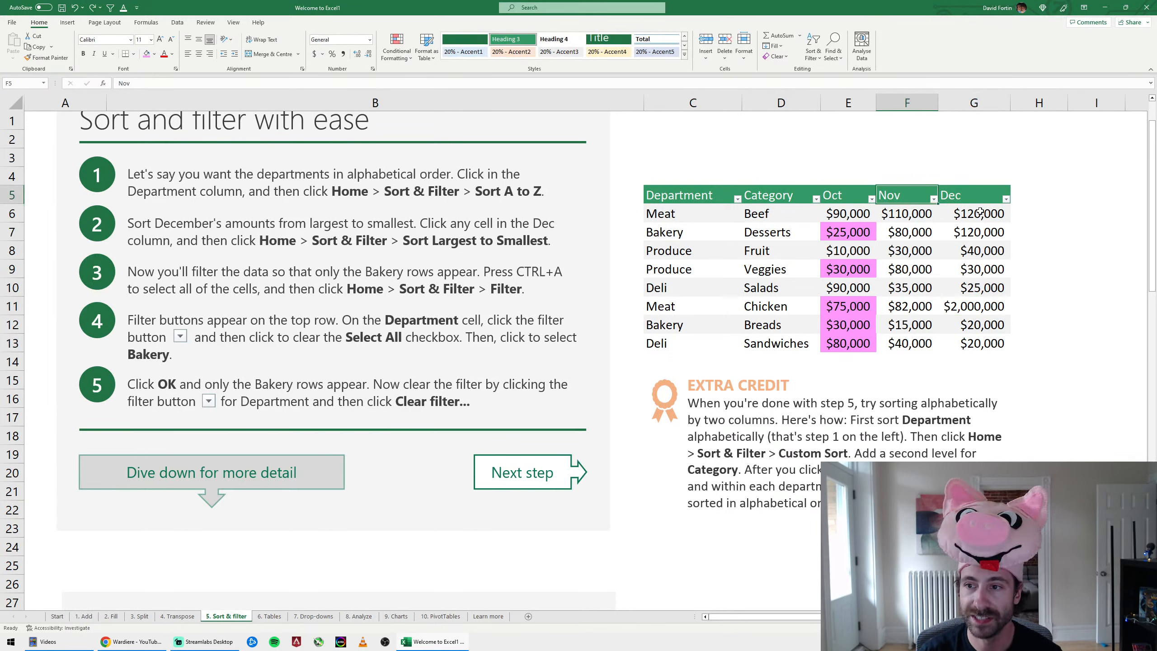
pyautogui.click(1005, 201)
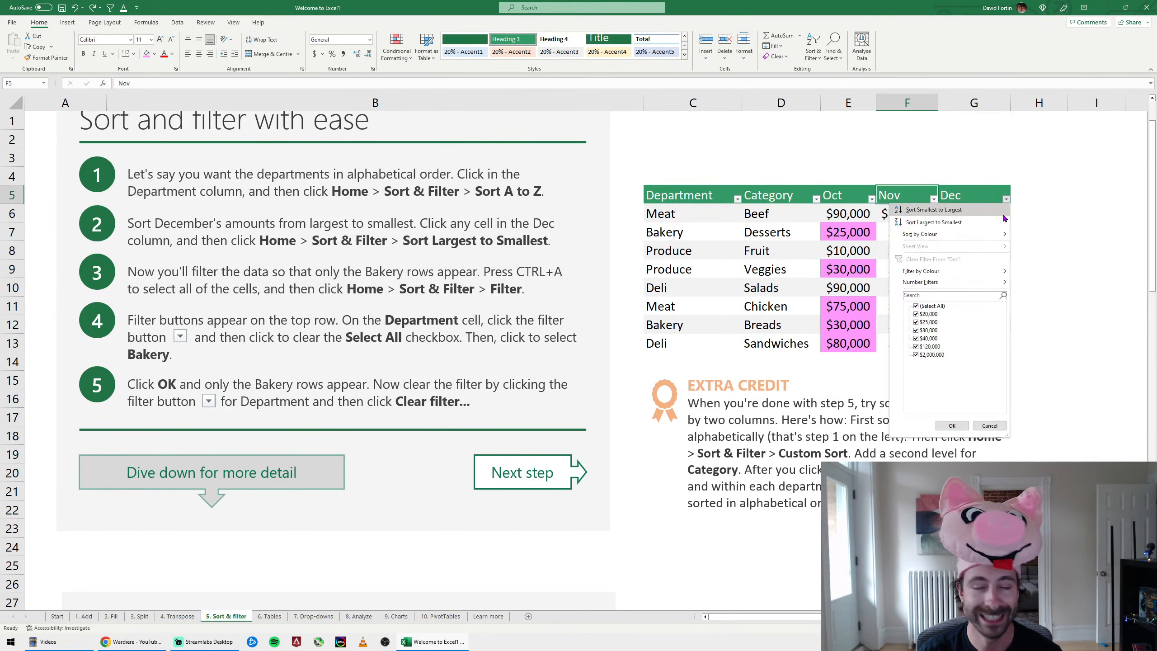
pyautogui.moveTo(961, 238)
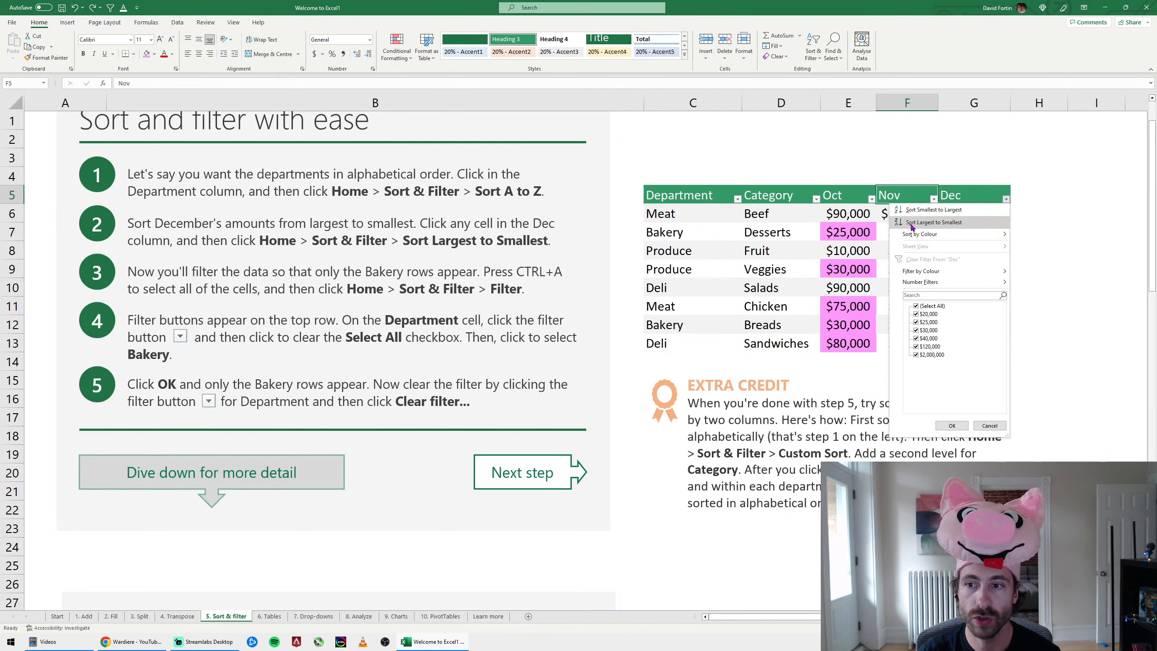
pyautogui.click(976, 223)
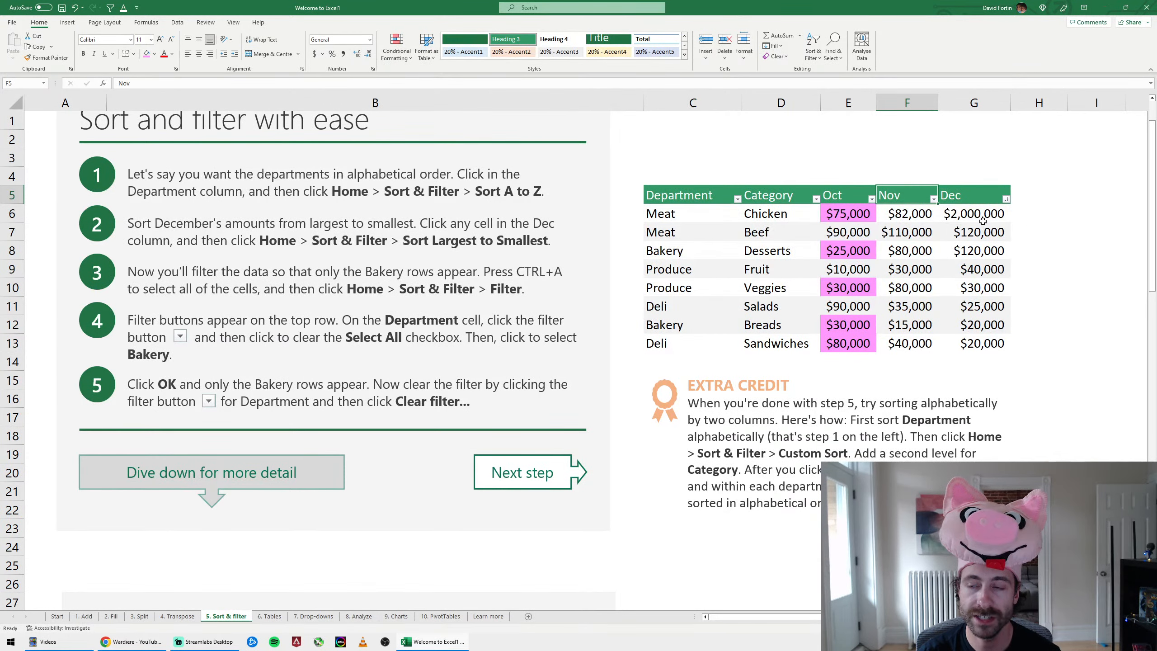
pyautogui.moveTo(966, 213); pyautogui.dragTo(962, 343)
pyautogui.click(971, 215)
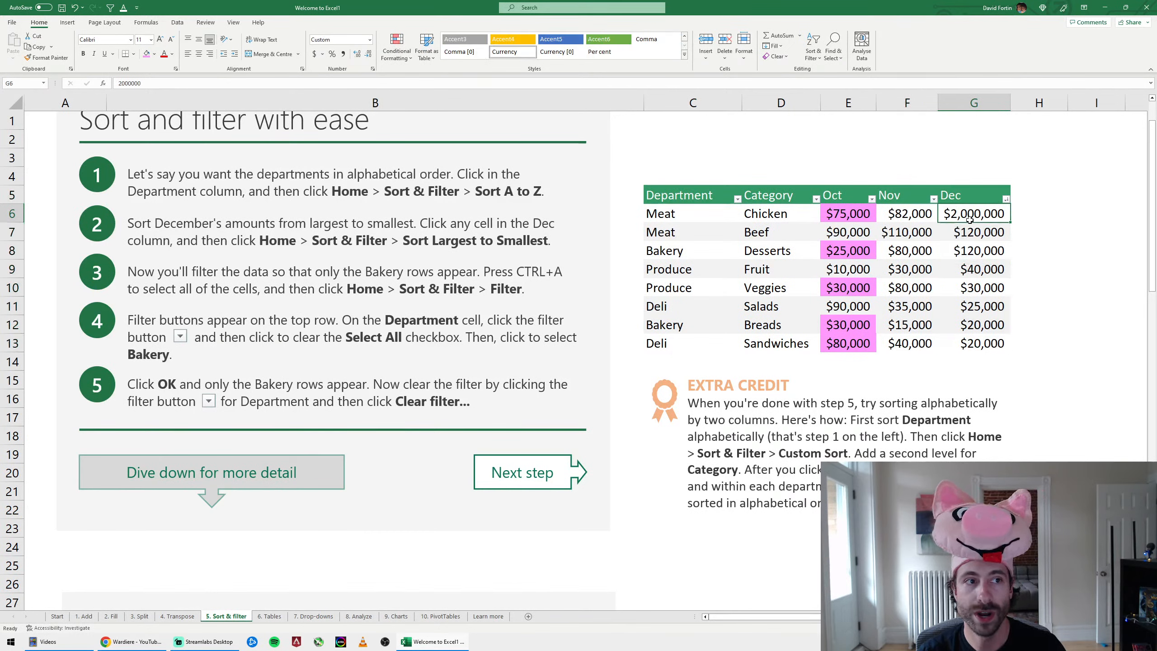
pyautogui.hotkey('ctrl', 'z')
# Start a custom sort on the table with Category, cell values, A to Z as the first level
pyautogui.click(972, 191)
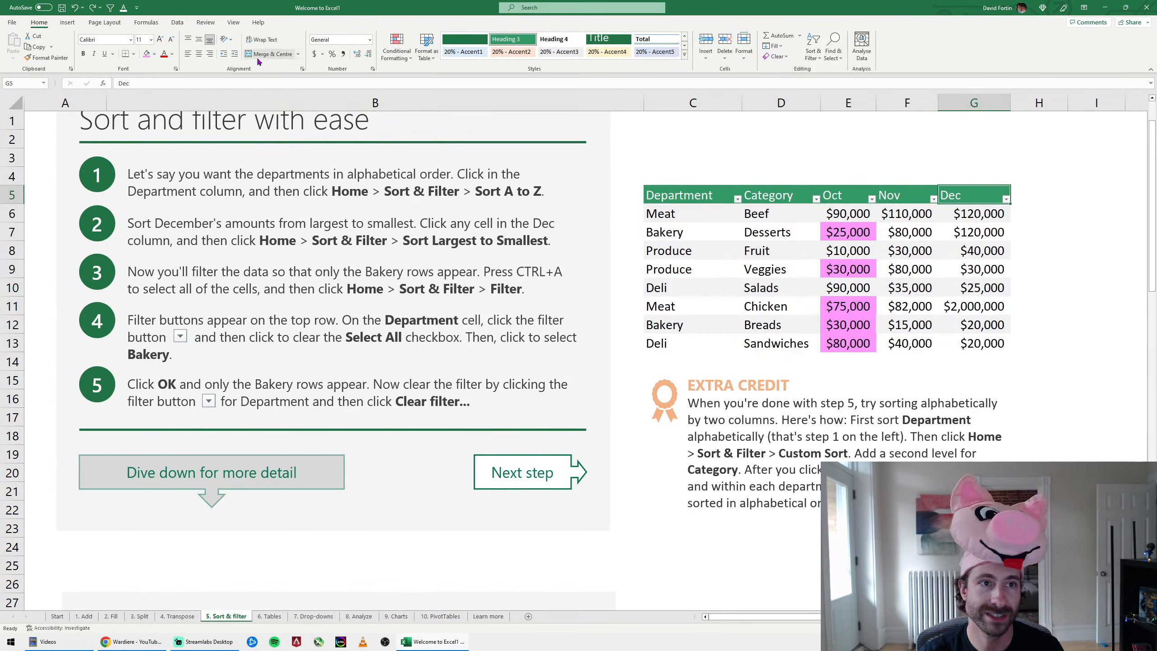
pyautogui.click(181, 24)
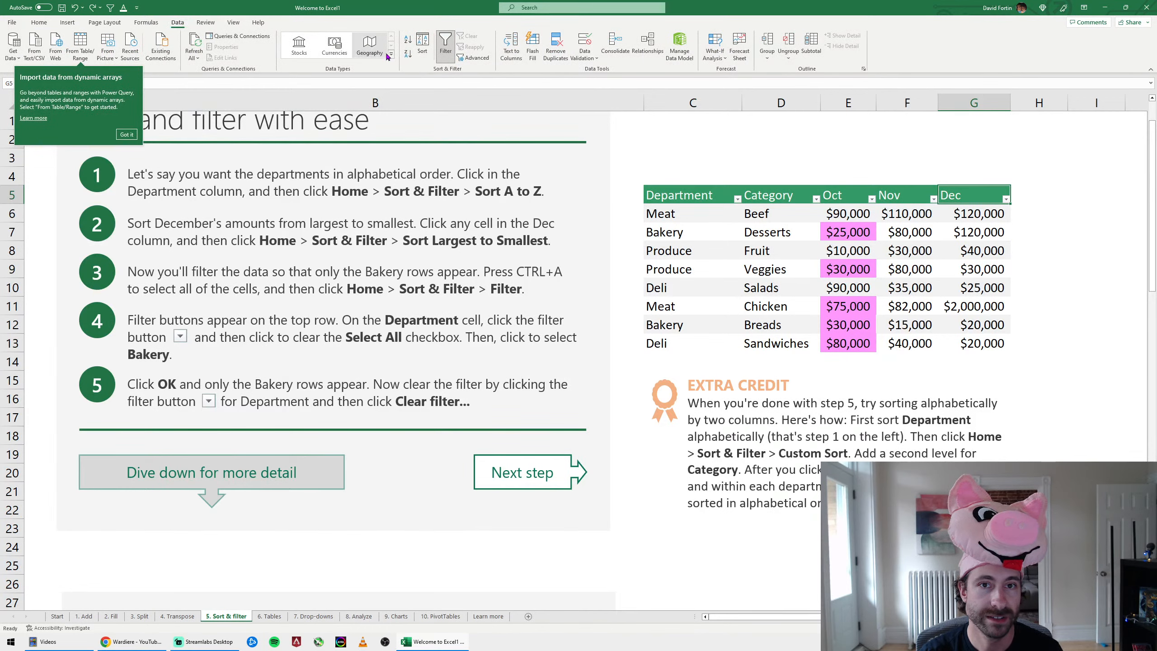
pyautogui.click(426, 55)
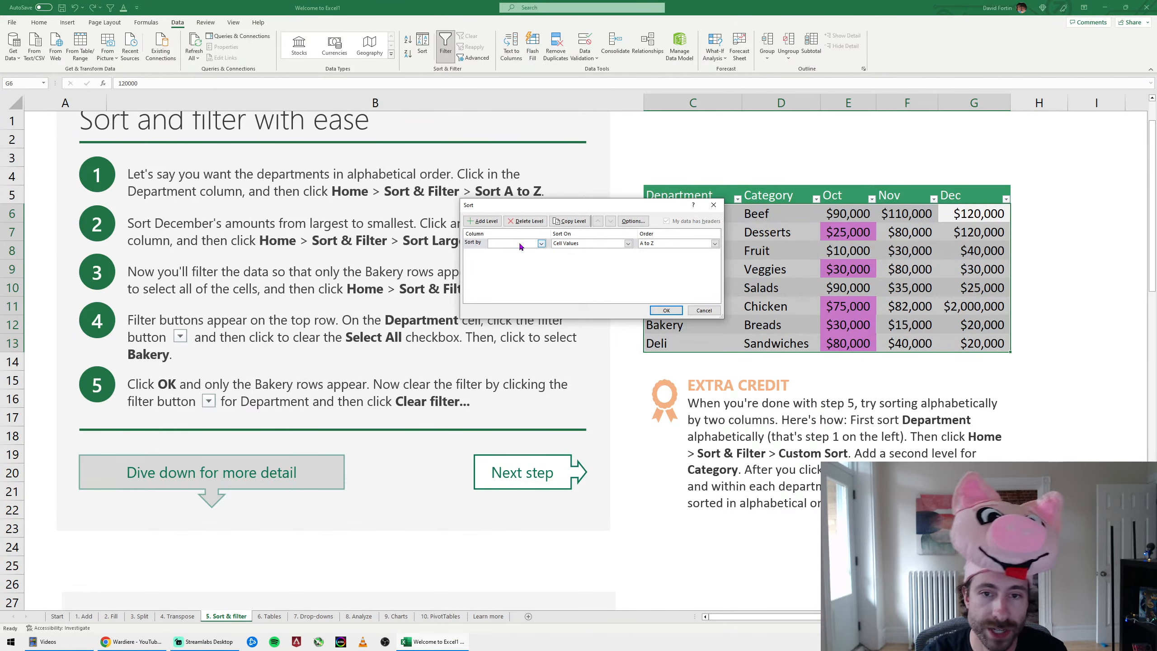
pyautogui.click(501, 244)
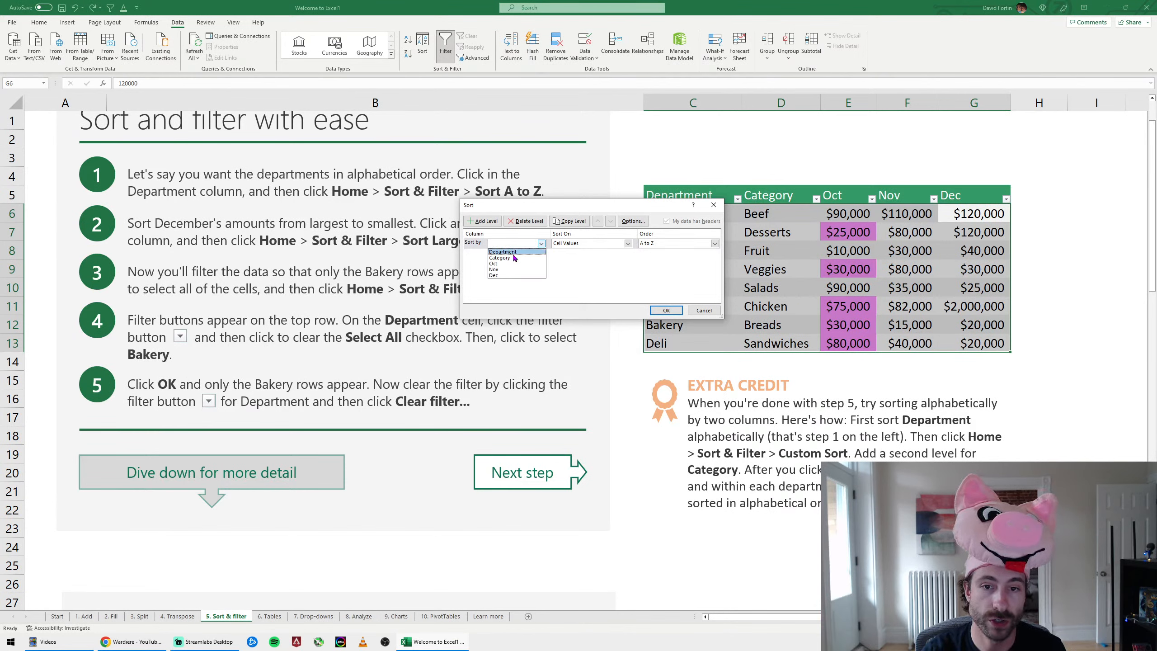
pyautogui.click(501, 258)
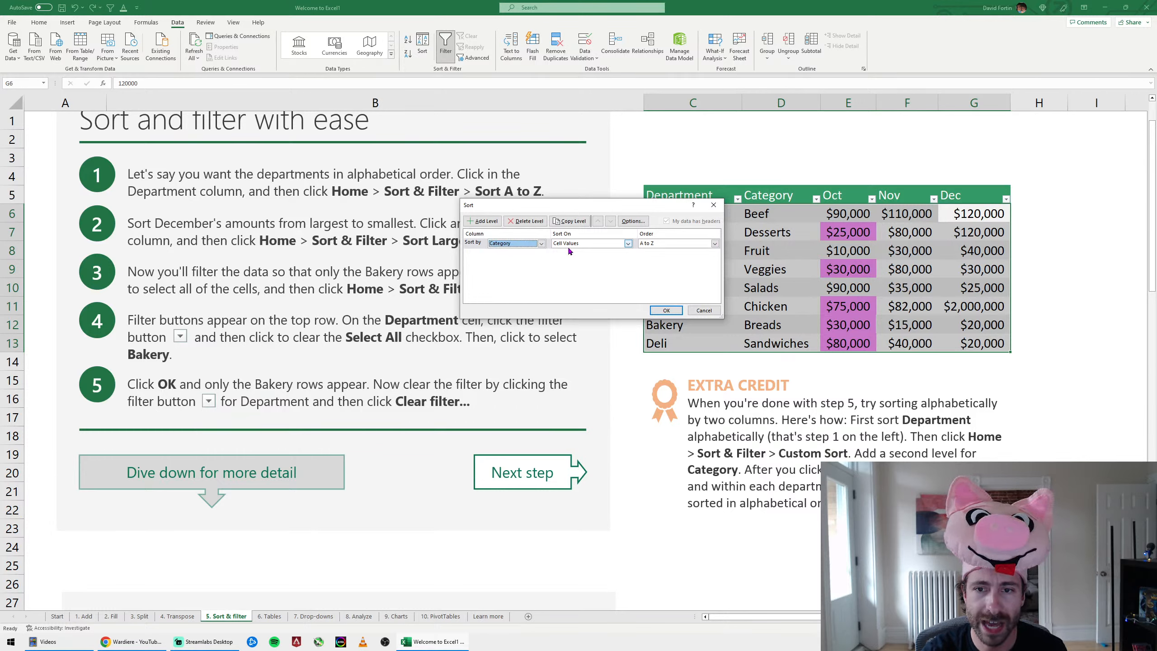
pyautogui.click(668, 312)
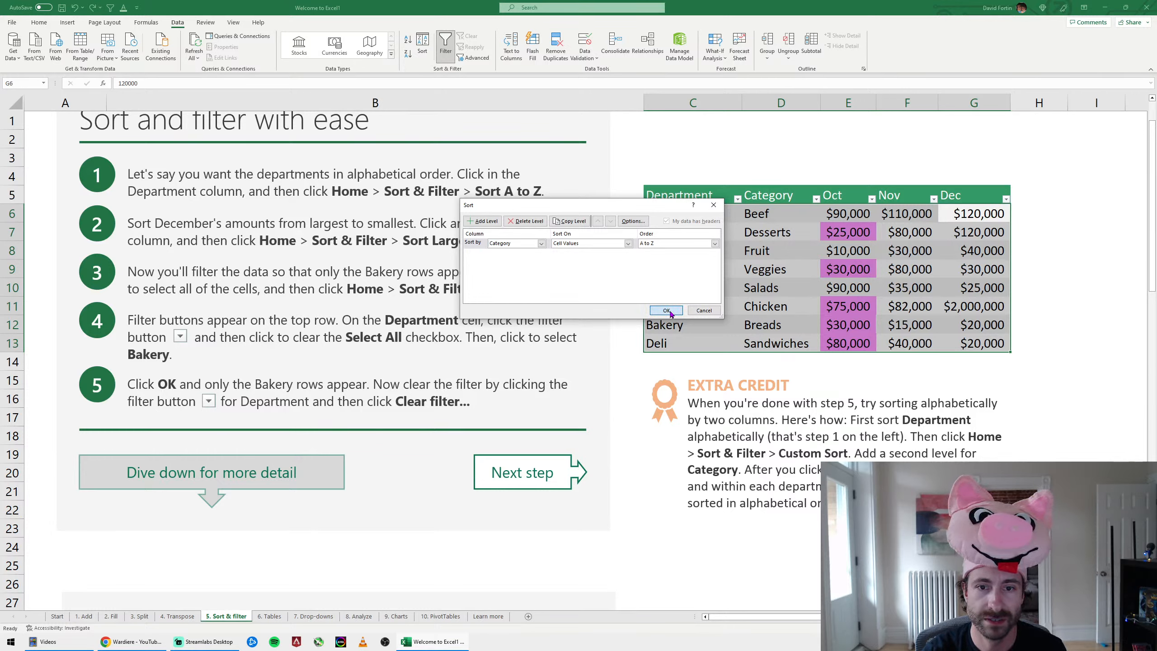
# Add a second sort level on Dec by cell values, Largest to Smallest, and apply the custom sort
pyautogui.click(483, 222)
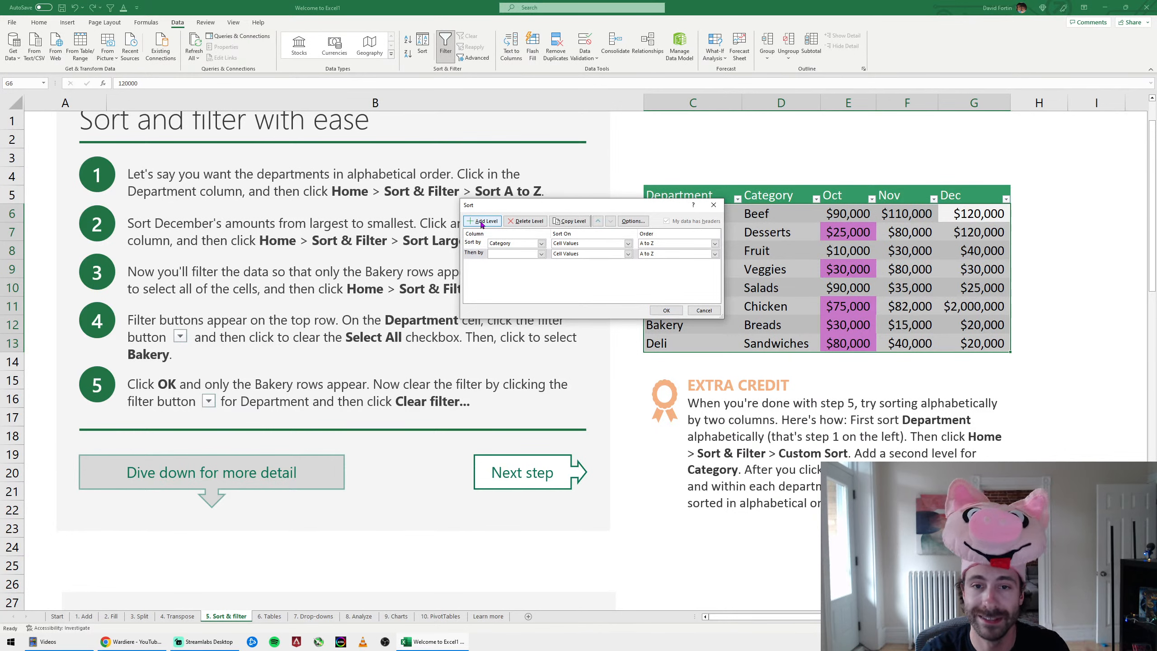
pyautogui.click(510, 254)
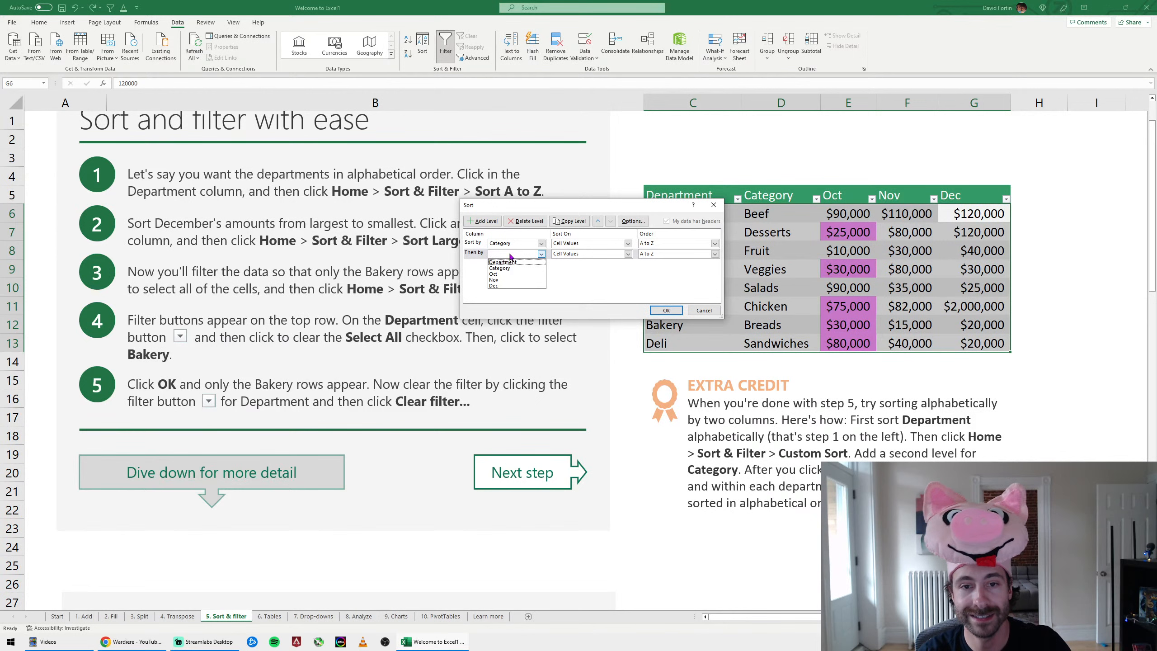
pyautogui.click(505, 286)
pyautogui.click(659, 257)
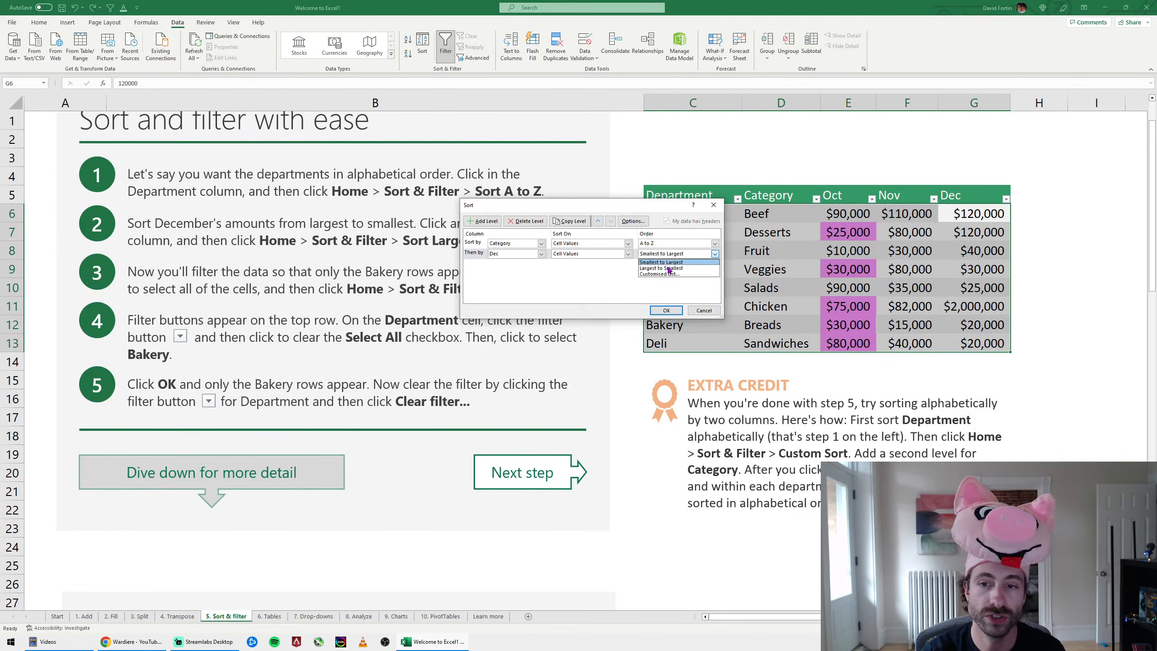
pyautogui.click(669, 269)
pyautogui.click(666, 310)
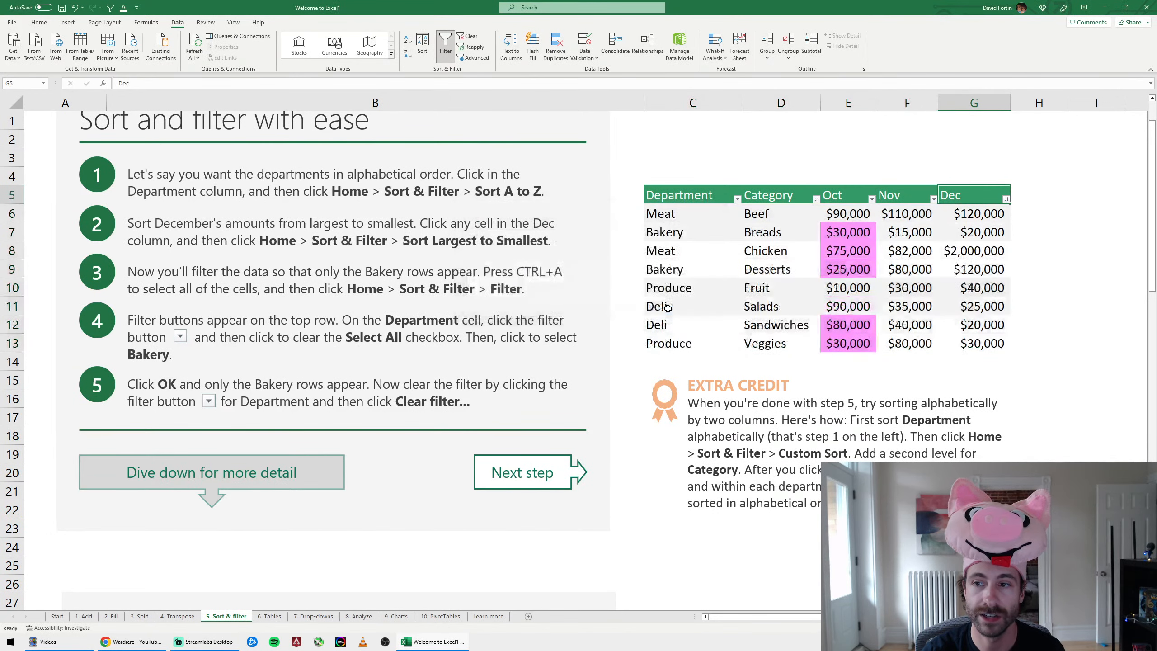
# Check the Category order in D6:D13 against the order of the Dec amounts in G6:G13
pyautogui.moveTo(774, 213); pyautogui.dragTo(779, 337)
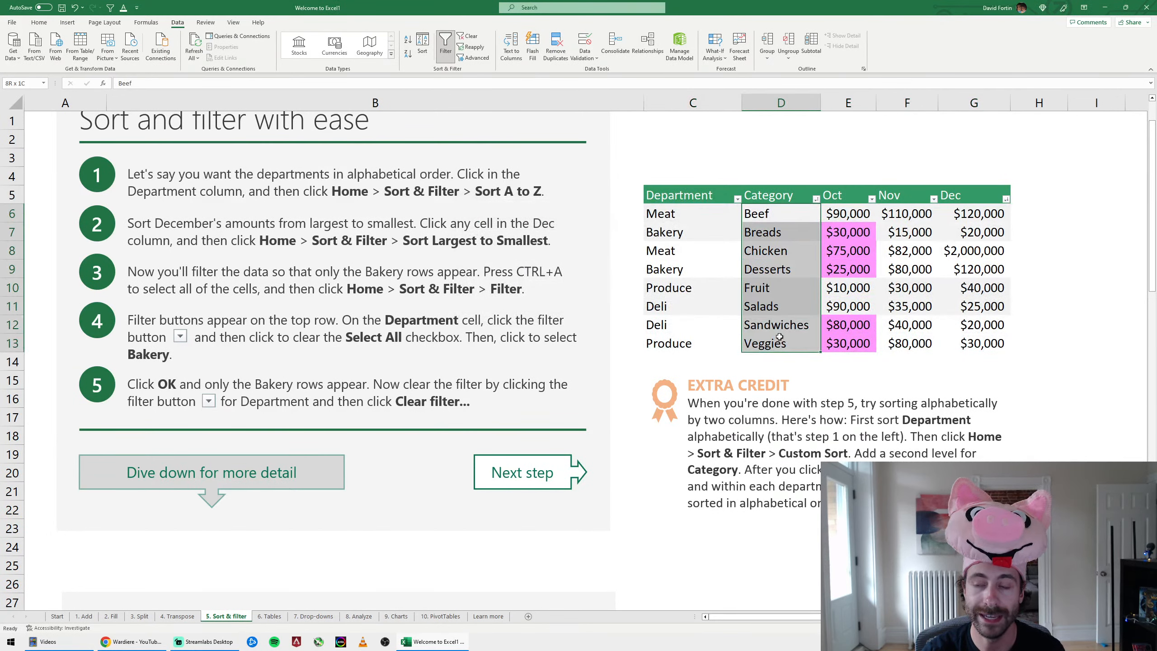
pyautogui.moveTo(993, 215); pyautogui.dragTo(976, 343)
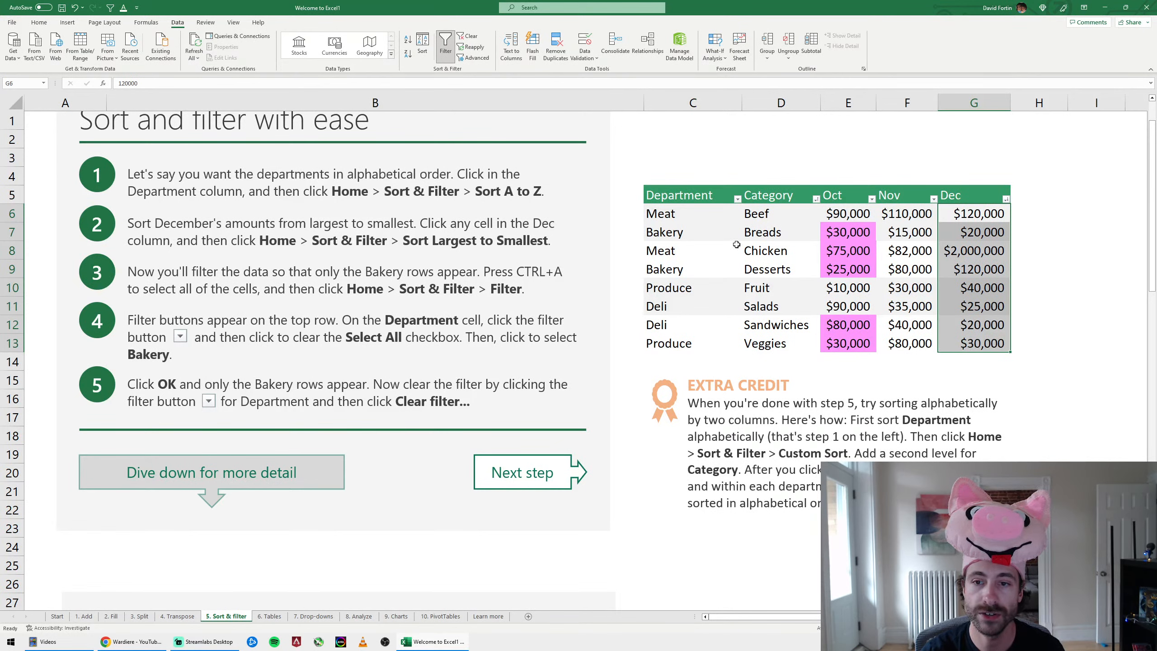
pyautogui.moveTo(966, 248); pyautogui.dragTo(976, 307)
pyautogui.moveTo(987, 214); pyautogui.dragTo(1000, 339)
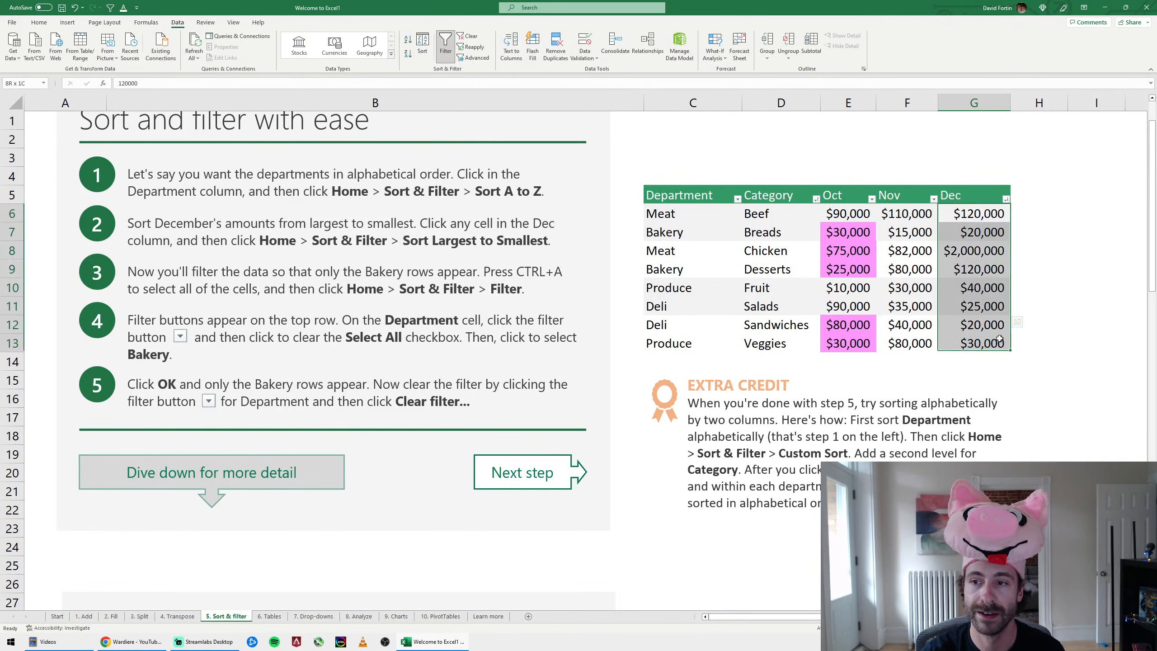
pyautogui.click(689, 290)
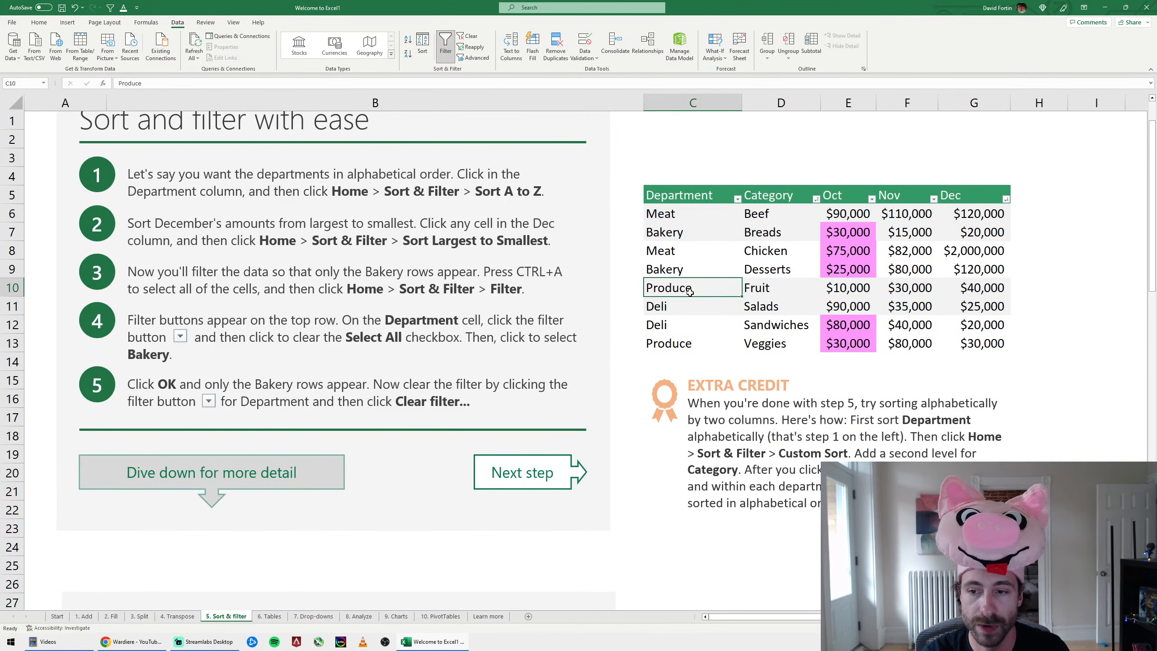
# Undo the two-level custom sort on the Department table
pyautogui.hotkey('ctrl', 'z')
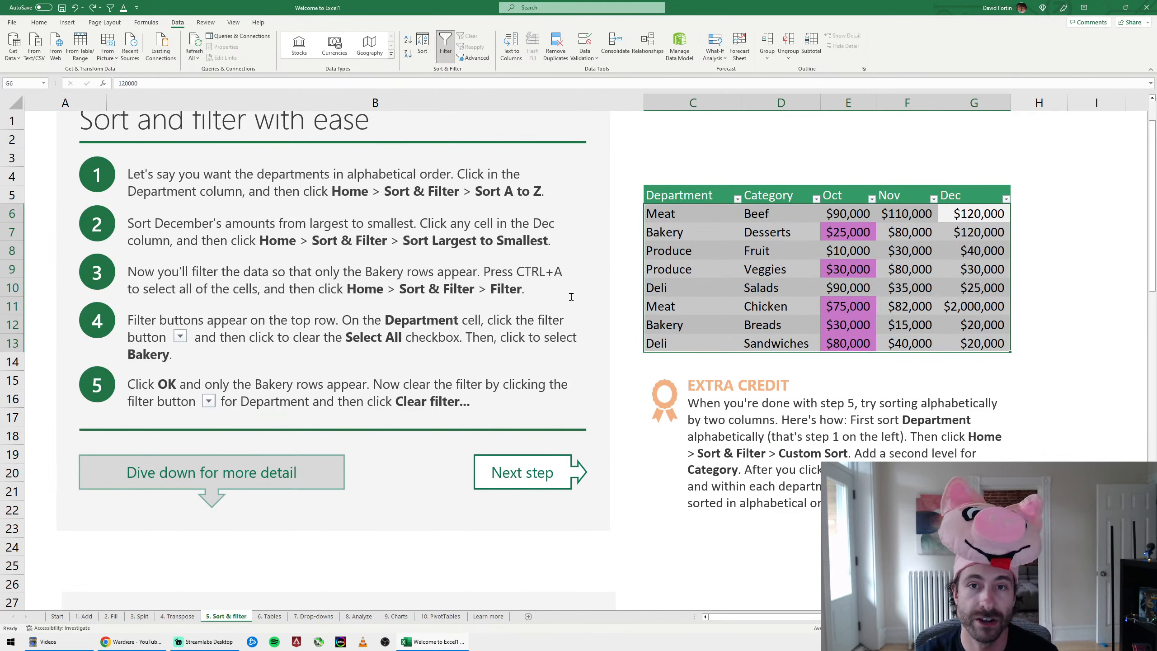
pyautogui.click(733, 237)
# Start a custom number filter on the Hotel column of the second expense table, with is greater than 2000 as its first condition
pyautogui.scroll(-6, 730, 237)
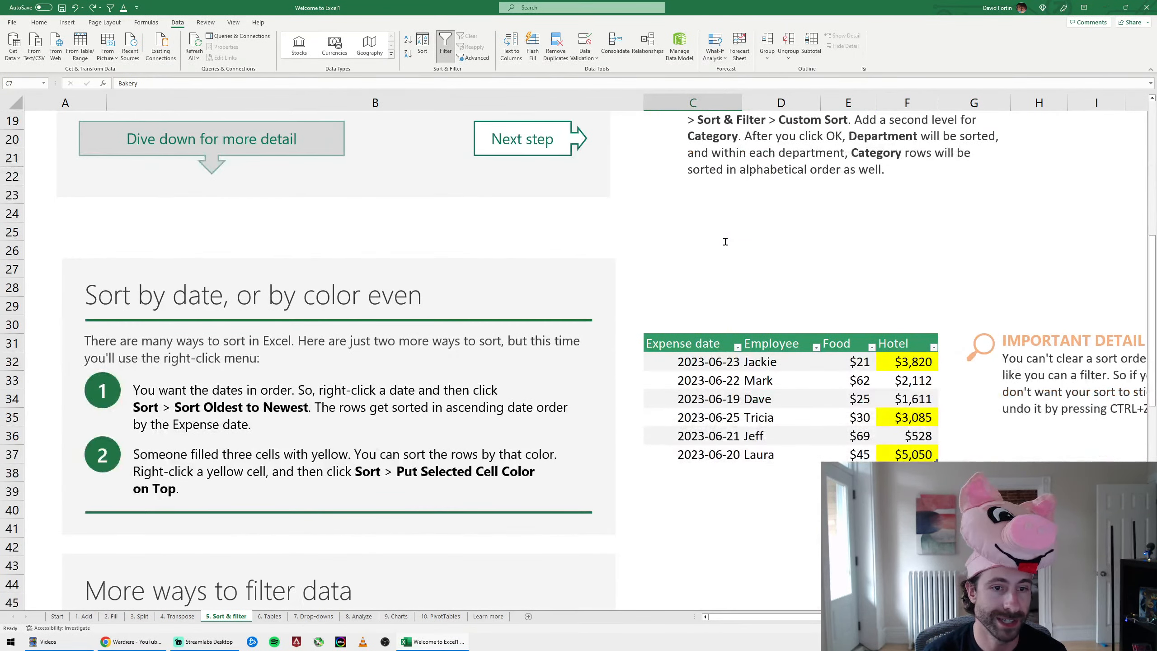
pyautogui.scroll(-1, 725, 241)
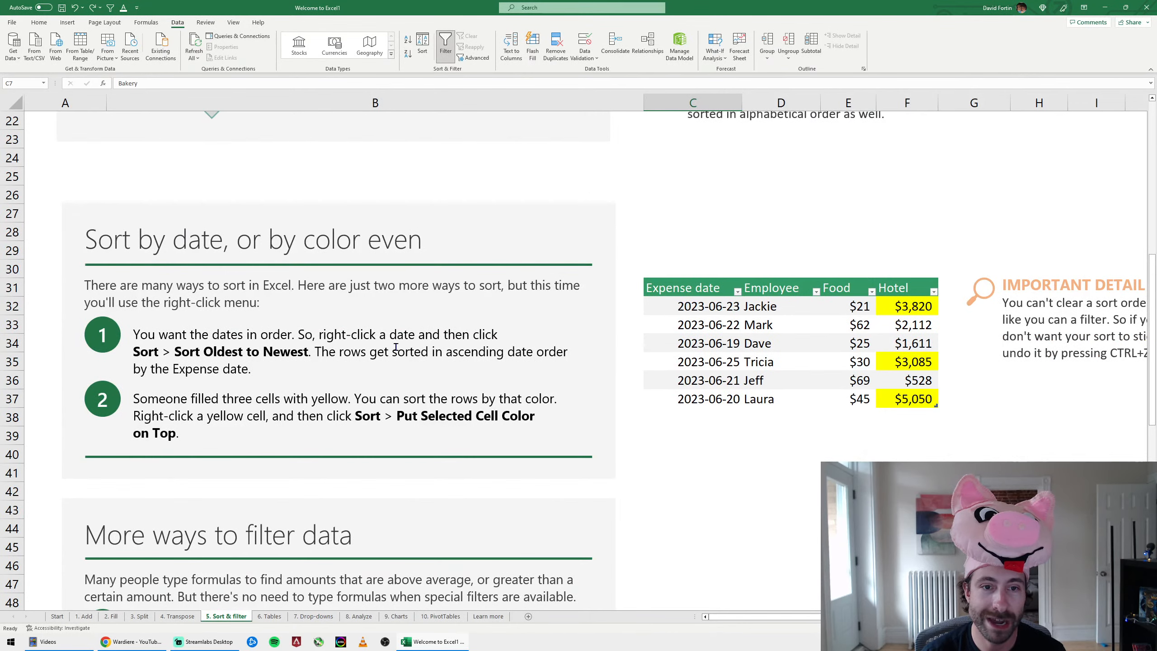
pyautogui.scroll(-6, 185, 238)
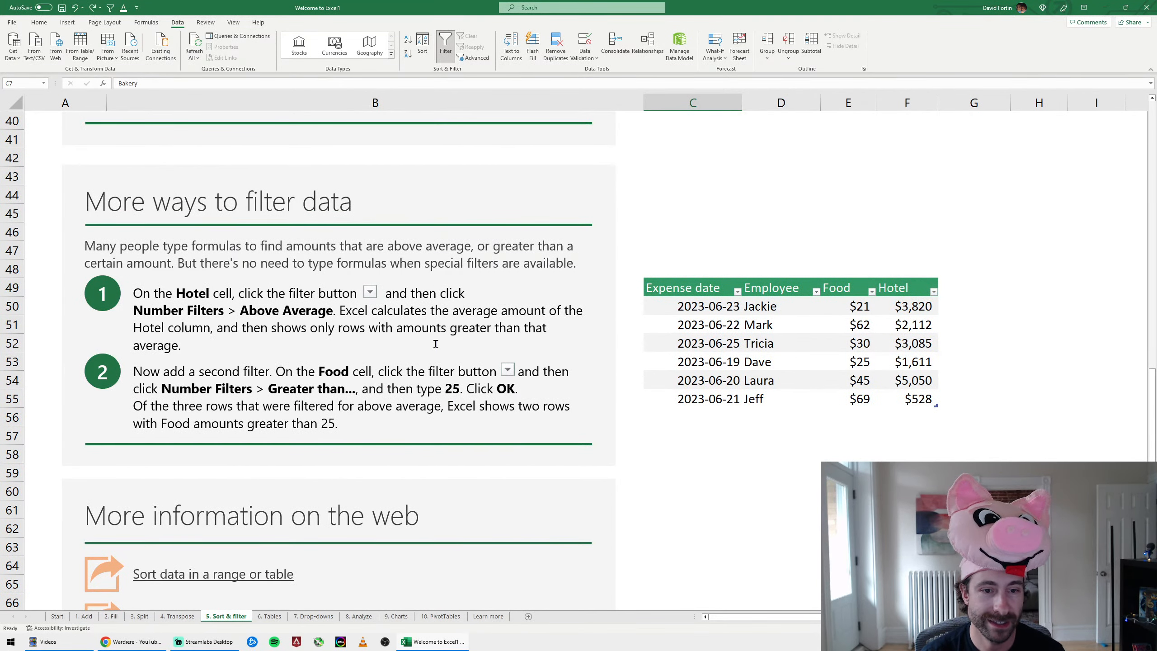
pyautogui.click(895, 315)
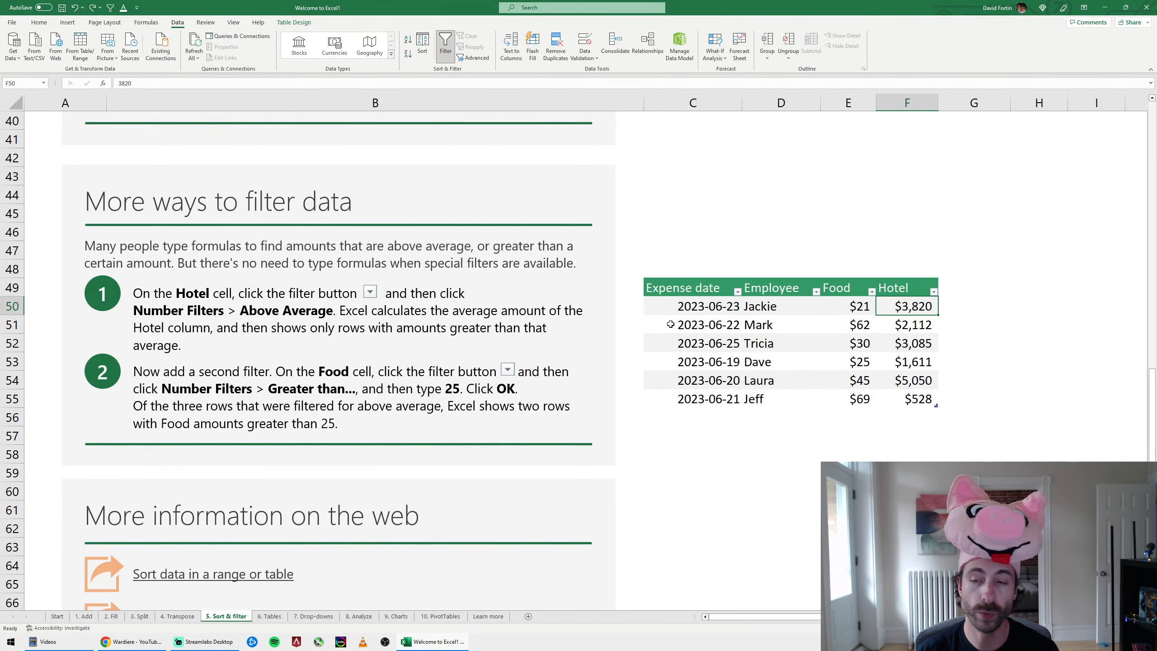
pyautogui.click(933, 291)
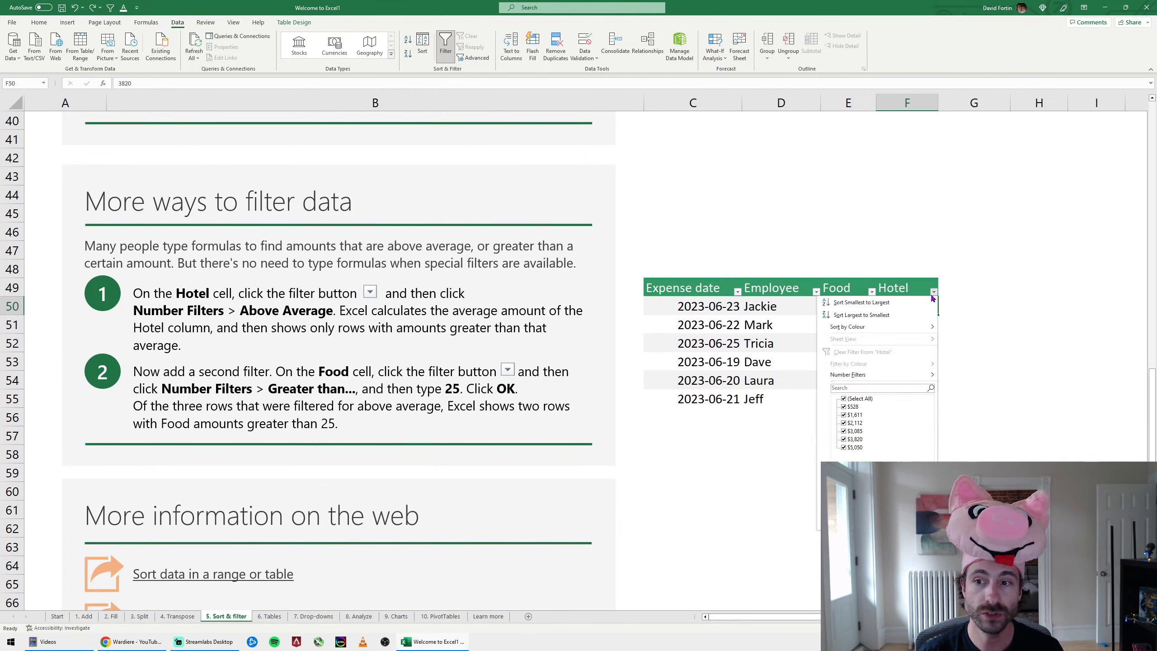
pyautogui.click(889, 374)
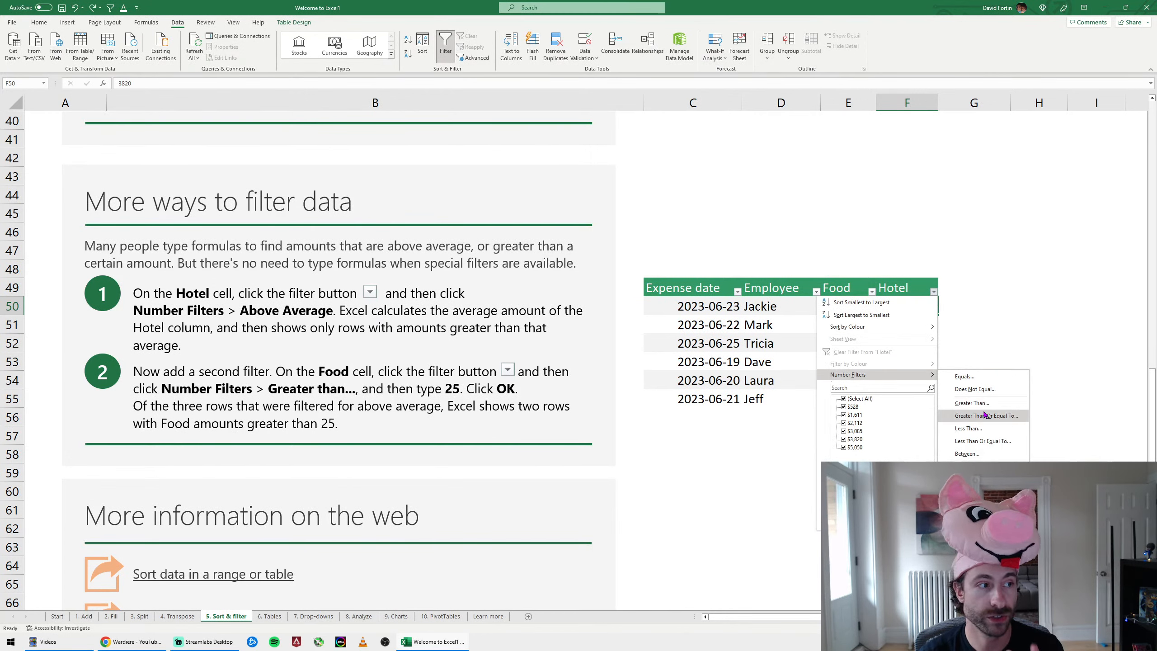
pyautogui.click(945, 295)
pyautogui.click(933, 292)
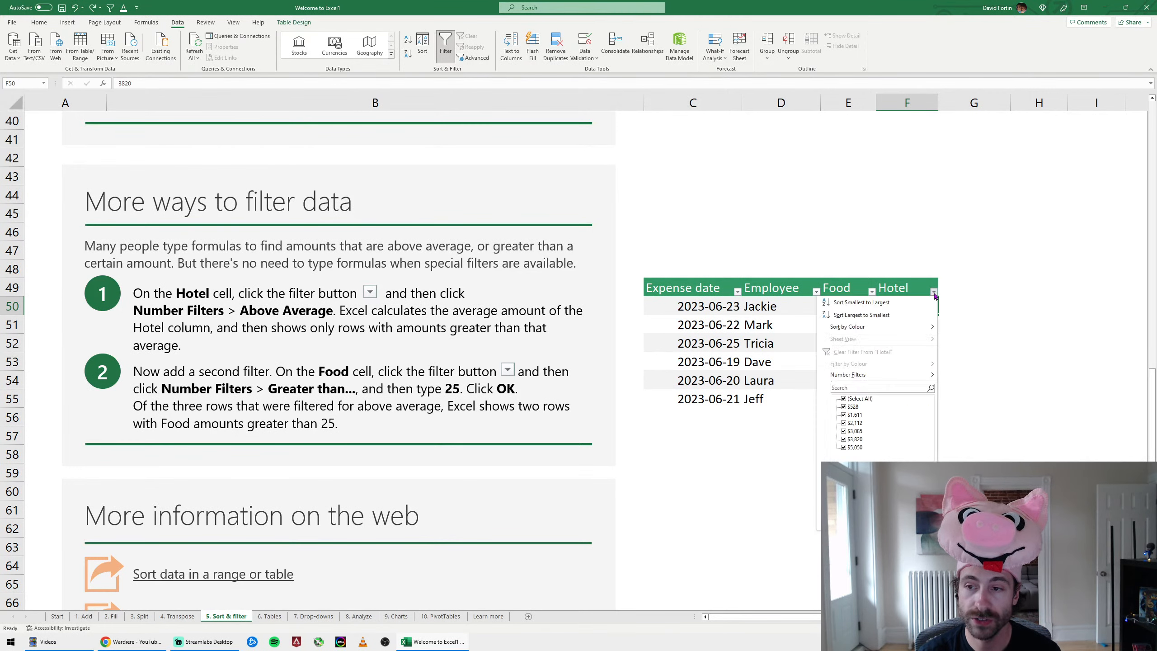
pyautogui.moveTo(873, 375)
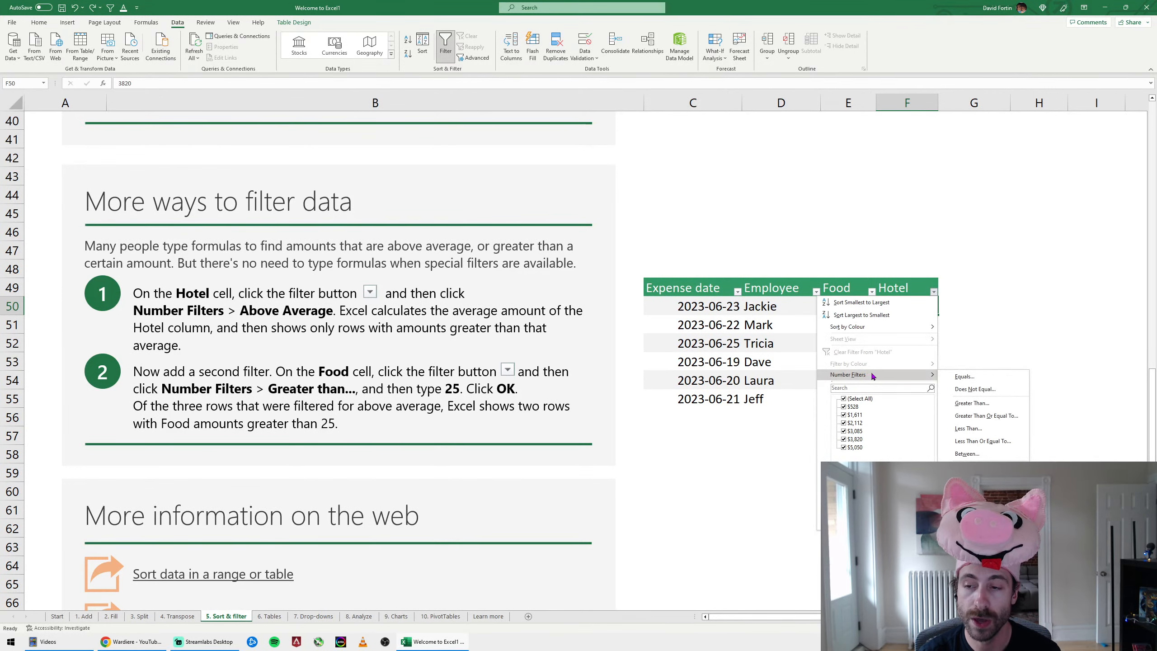
pyautogui.click(993, 403)
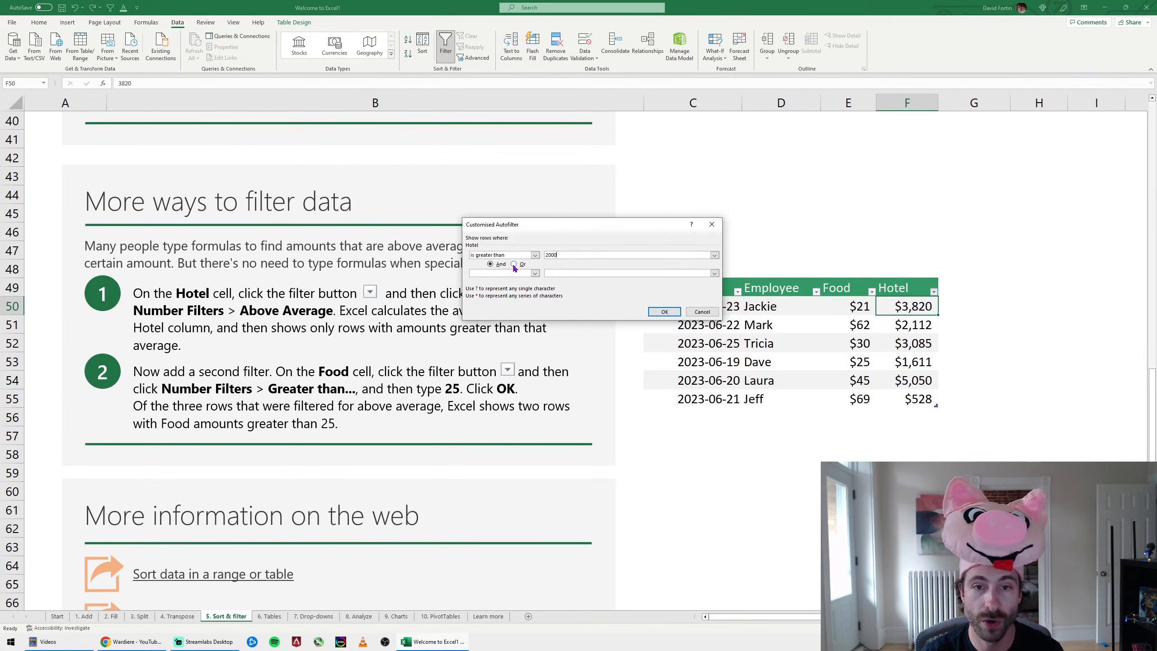
# Add an Or condition of is less than 529 to the Hotel filter and apply it
pyautogui.click(514, 264)
pyautogui.click(535, 273)
pyautogui.click(500, 326)
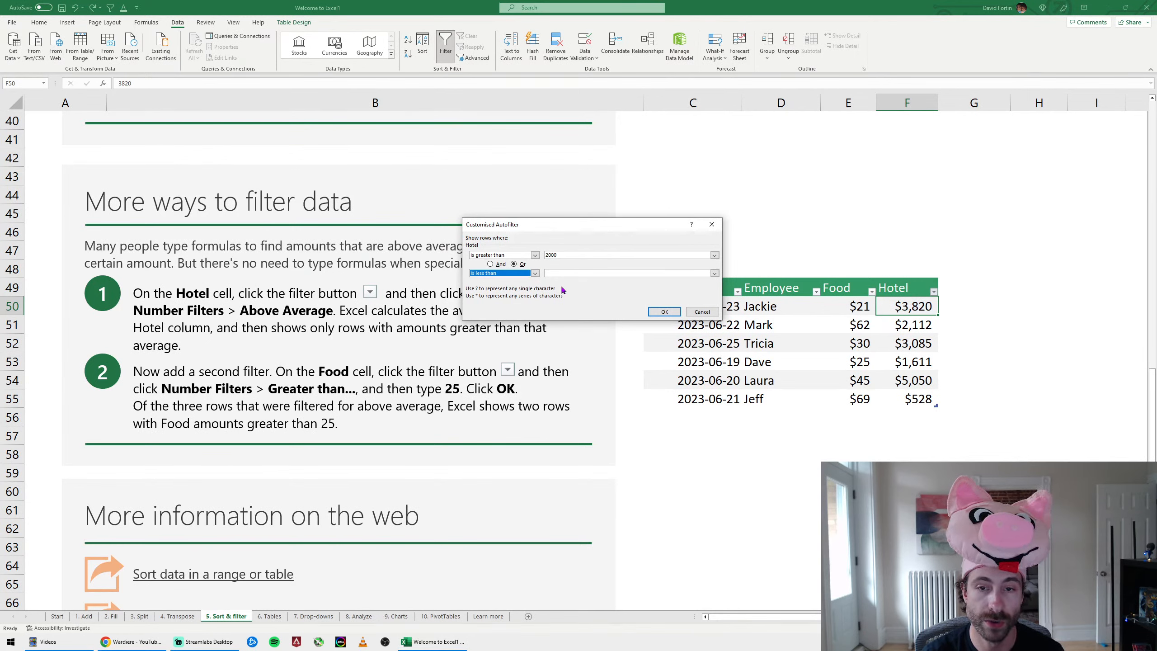
pyautogui.press('Tab')
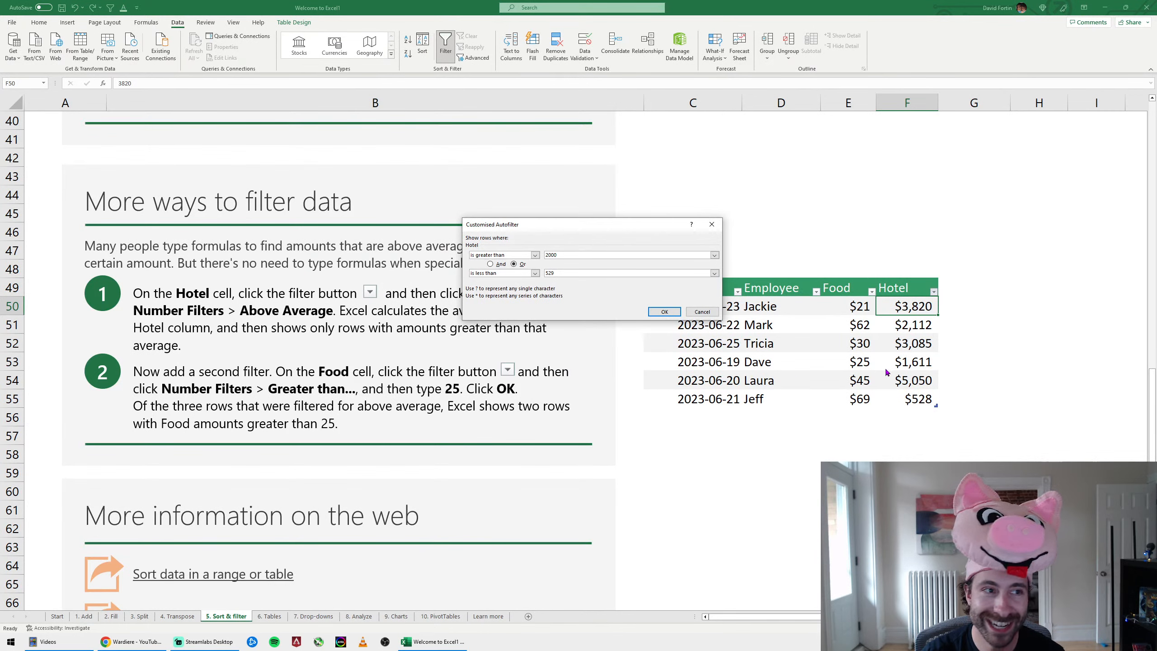
pyautogui.click(661, 311)
pyautogui.click(909, 361)
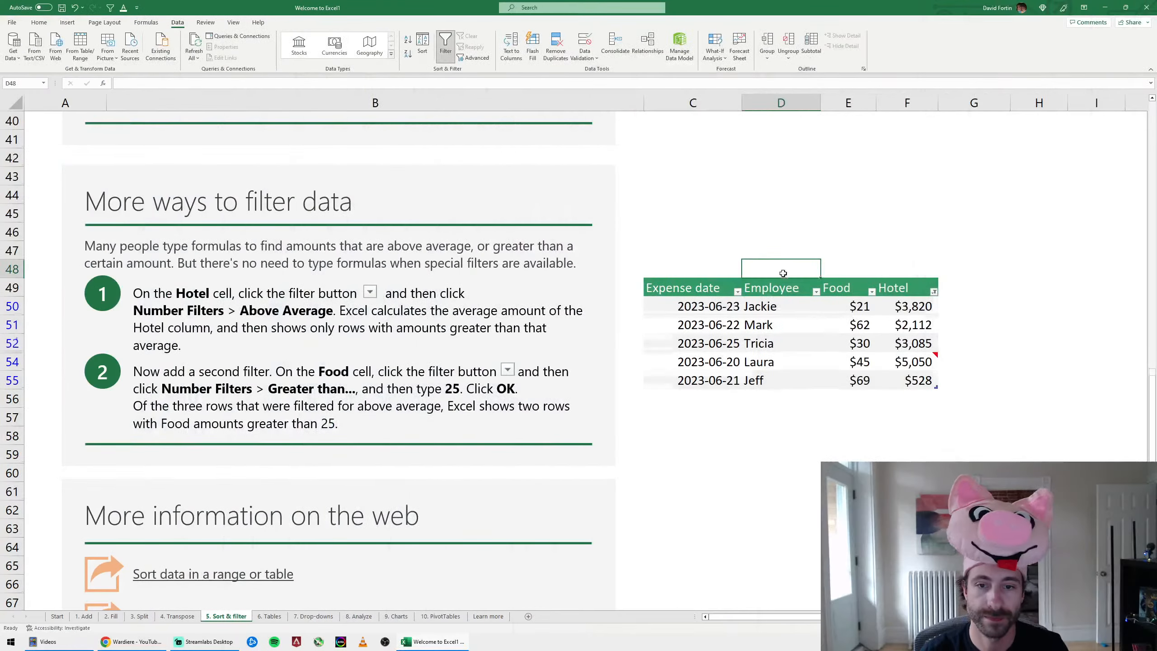
# Go to the 6. Tables sheet and select cell D6 in the first data range
pyautogui.scroll(-4, 782, 273)
pyautogui.click(793, 339)
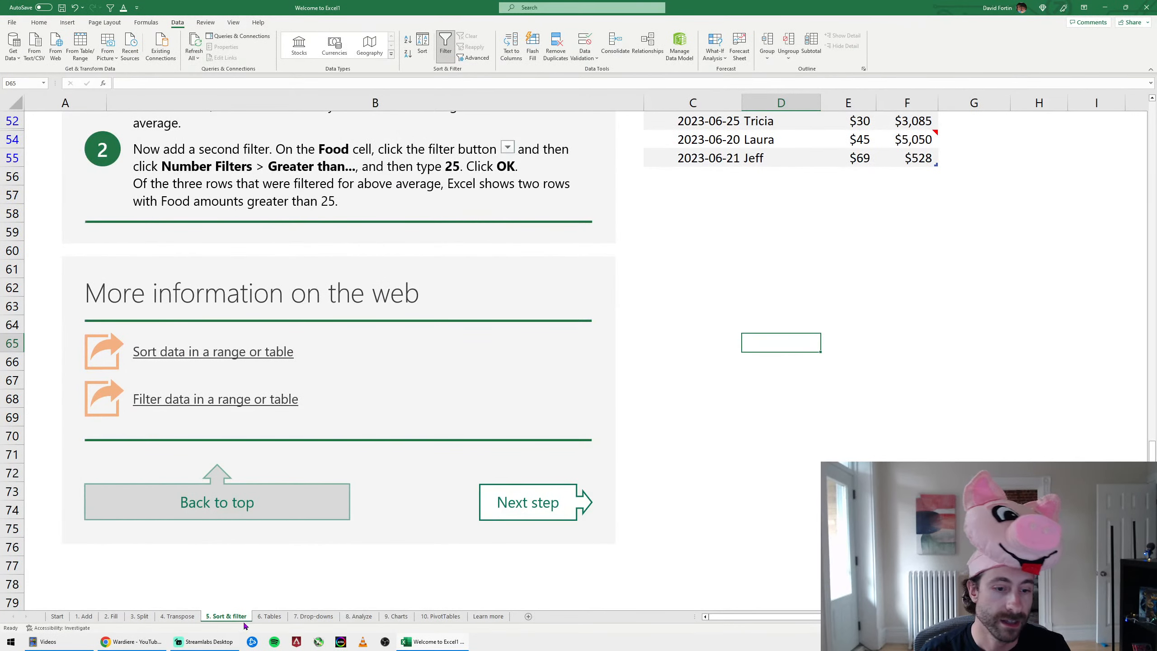
pyautogui.click(268, 616)
pyautogui.click(384, 178)
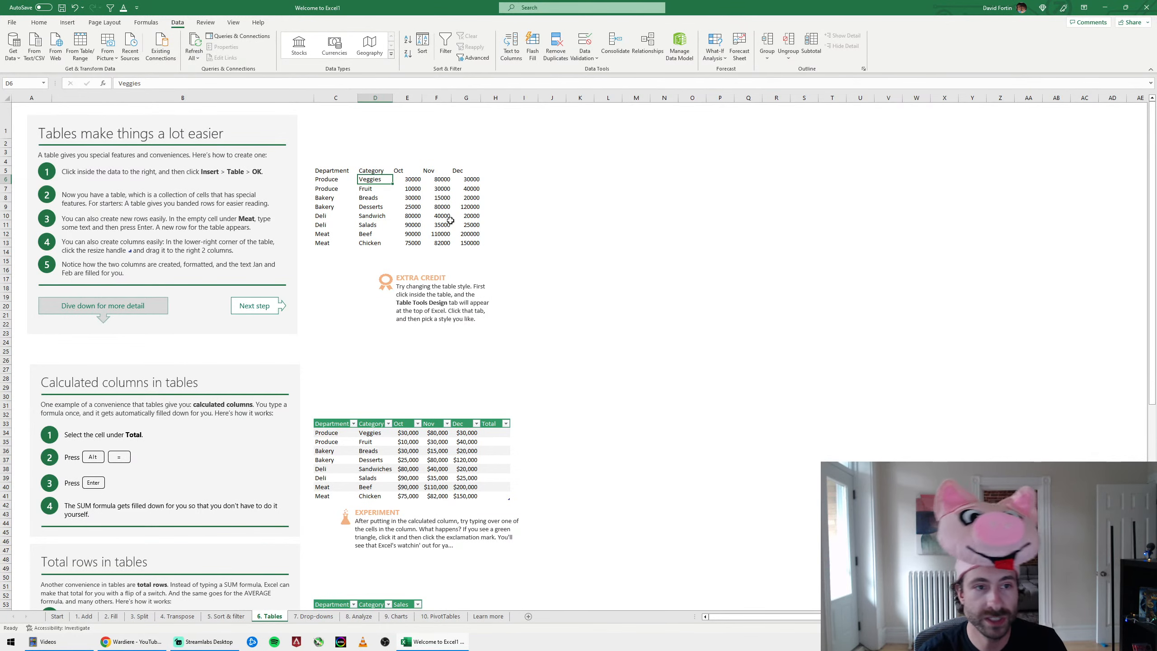
# Turn the data range C5:G13 into a table that uses its first row as headers
pyautogui.keyDown('ctrl'); pyautogui.scroll(1, 450, 220); pyautogui.keyUp('ctrl')
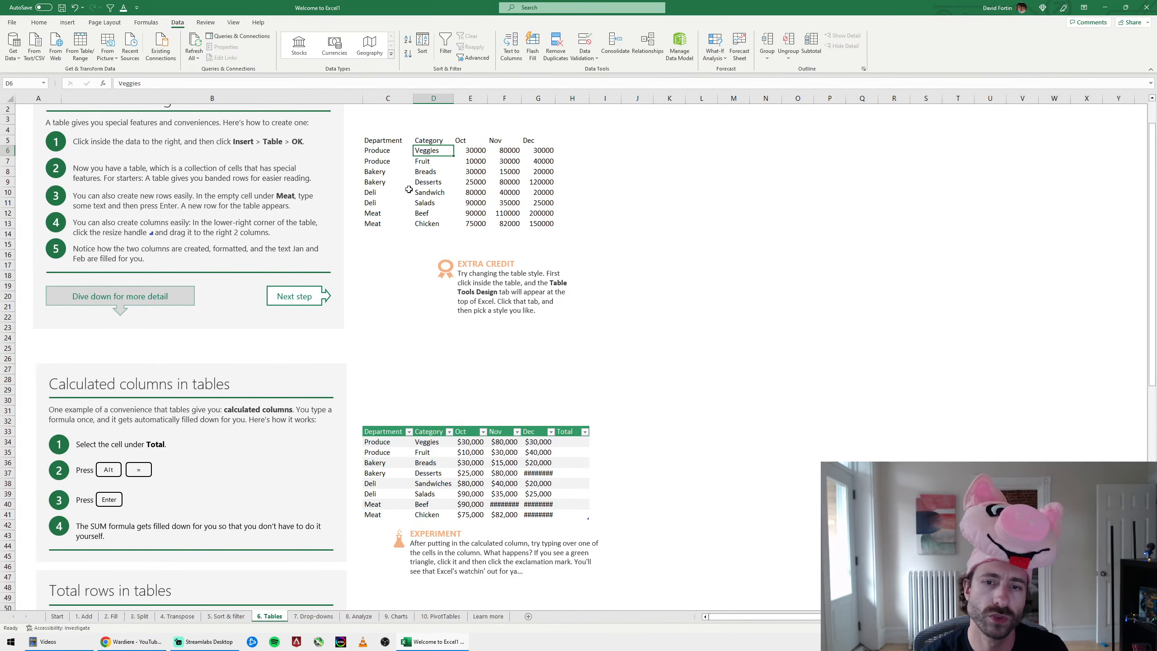
pyautogui.scroll(1, 444, 198)
pyautogui.scroll(2, 445, 199)
pyautogui.scroll(1, 535, 243)
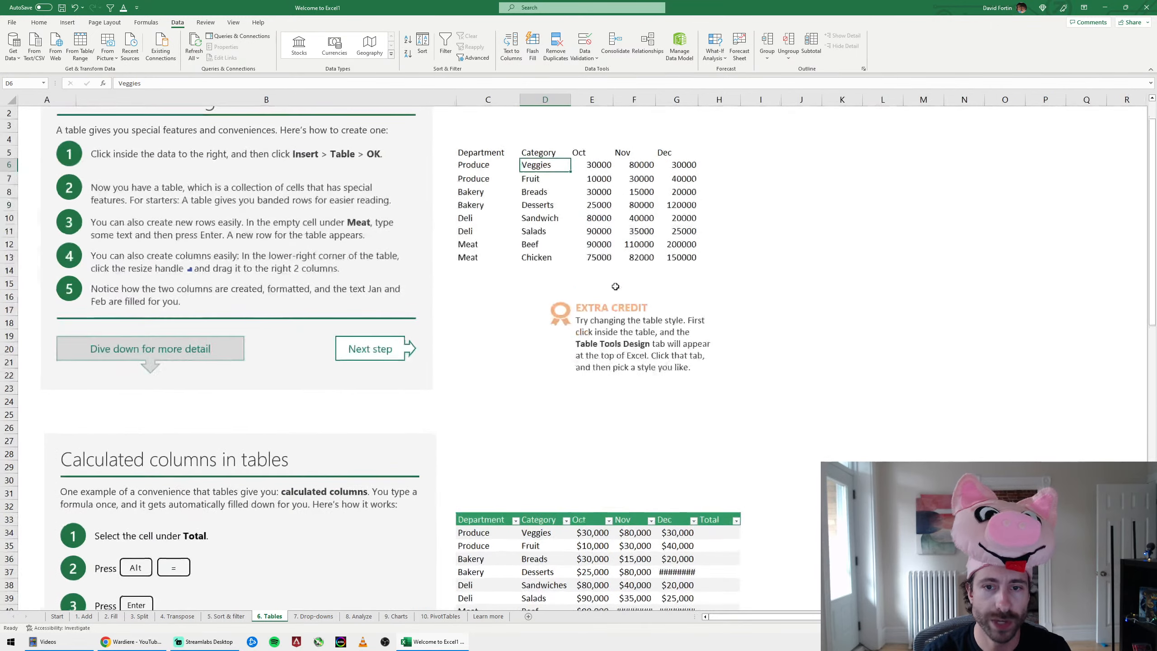
pyautogui.moveTo(478, 206); pyautogui.dragTo(693, 304)
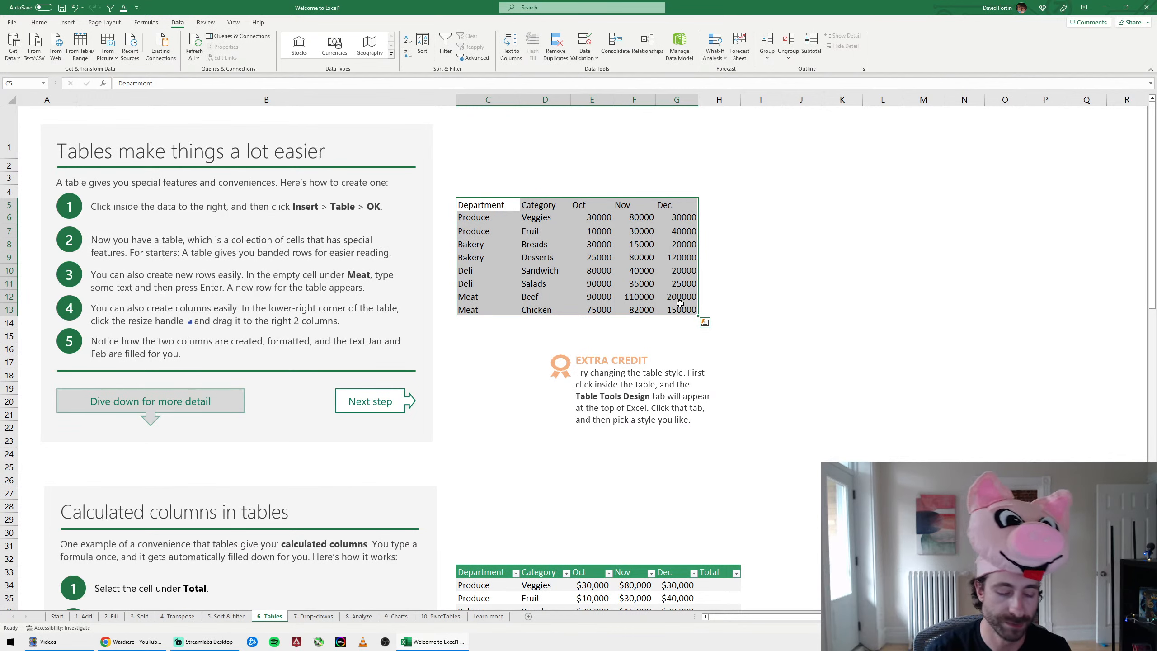
pyautogui.click(68, 22)
pyautogui.click(78, 45)
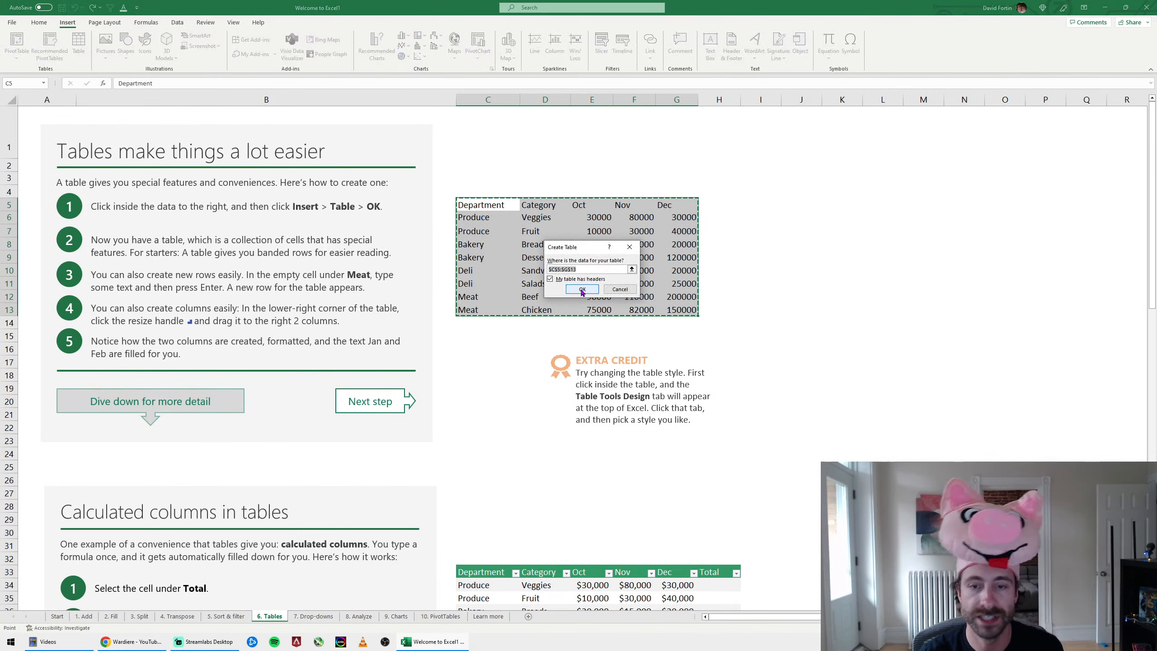
pyautogui.click(552, 279)
pyautogui.click(551, 279)
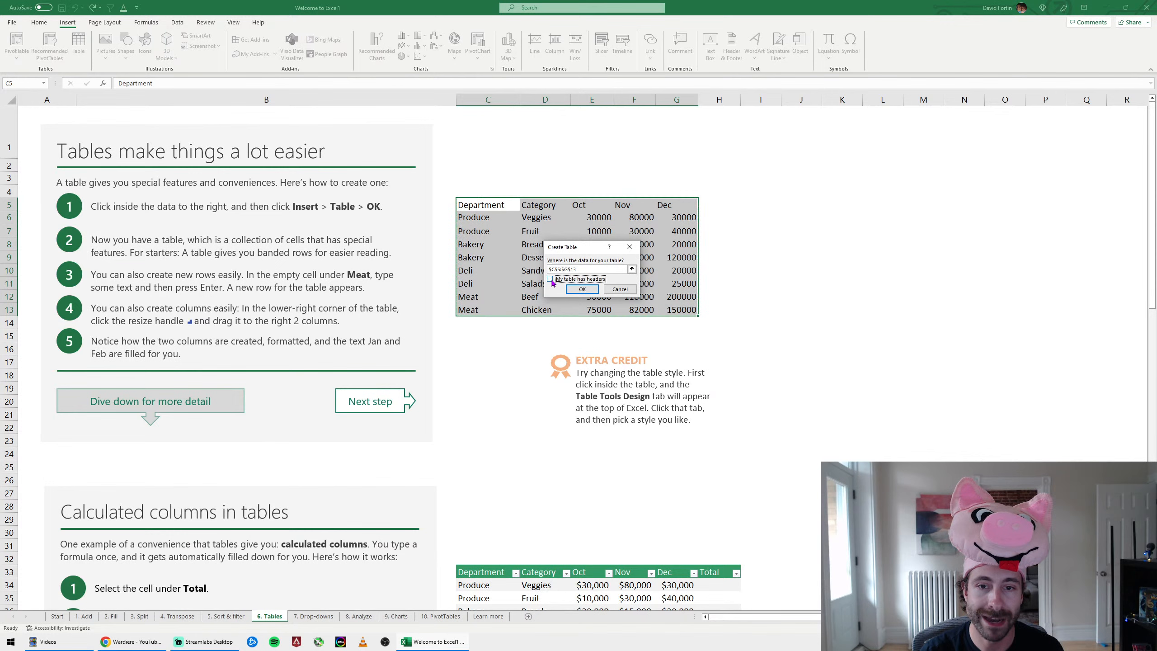
pyautogui.click(579, 291)
pyautogui.click(550, 246)
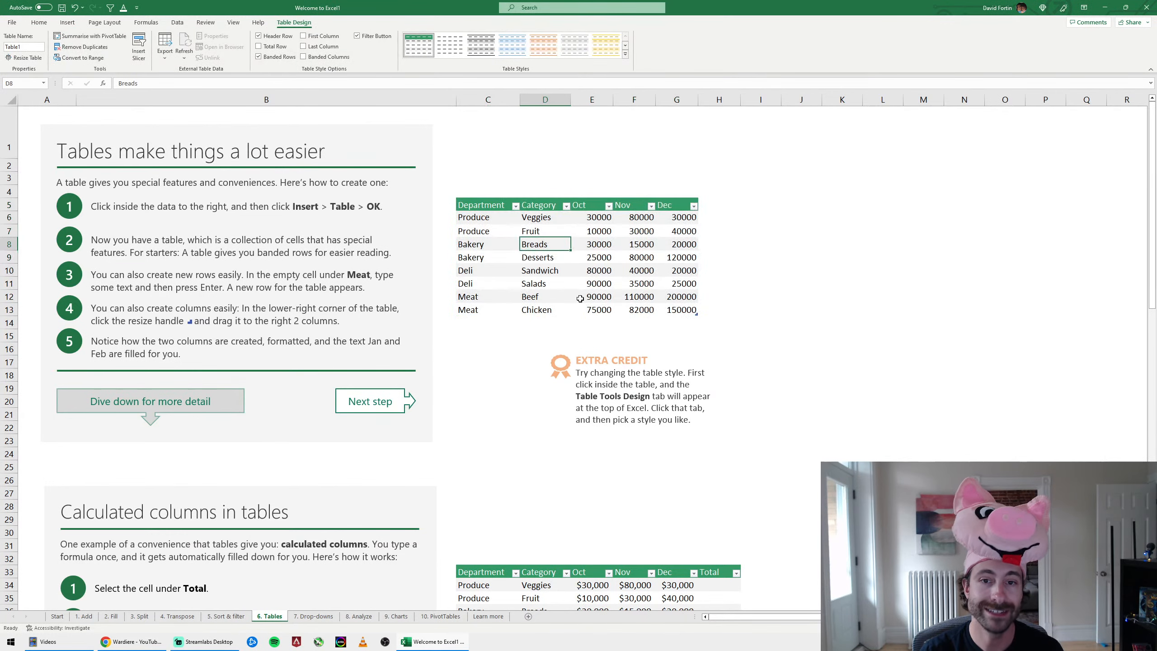
# Add a row to the table by entering Meat in C14, directly below the last Department entry
pyautogui.click(552, 322)
pyautogui.moveTo(484, 204); pyautogui.dragTo(680, 310)
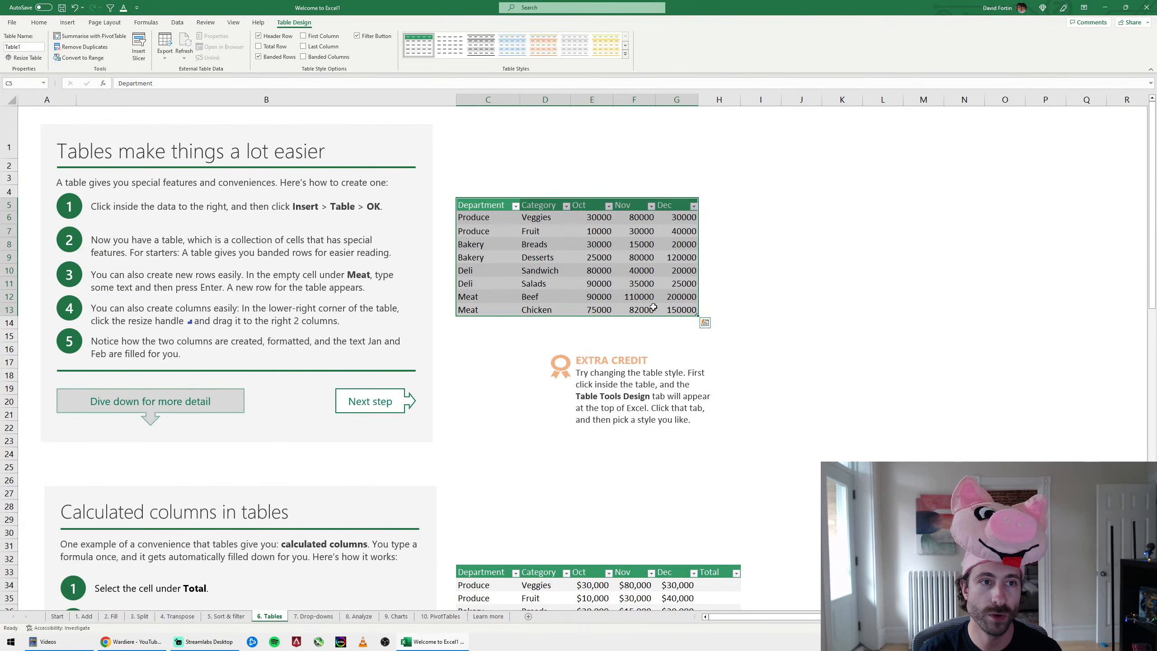
pyautogui.click(498, 218)
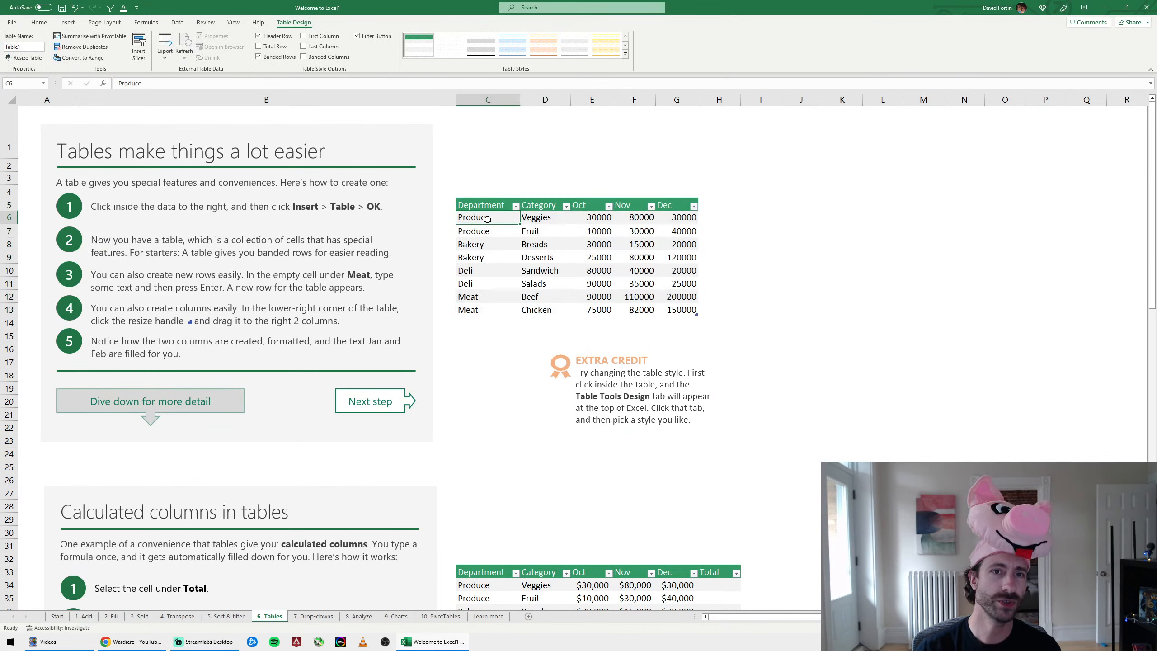
pyautogui.click(482, 319)
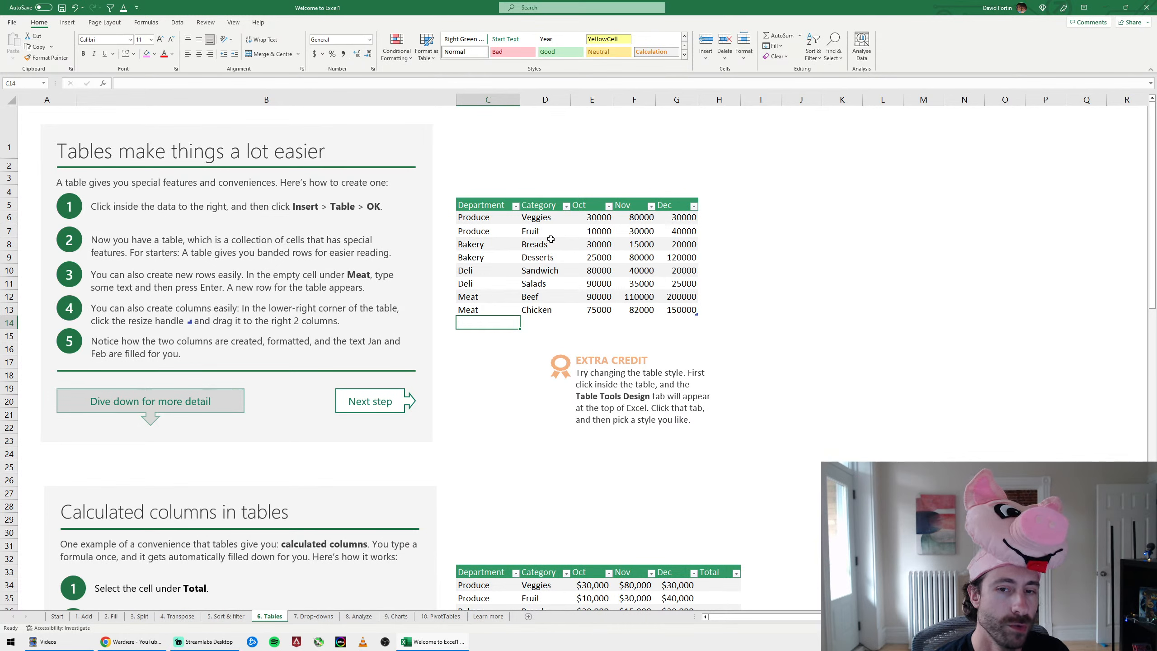
pyautogui.write('Meat')
pyautogui.press('Tab')
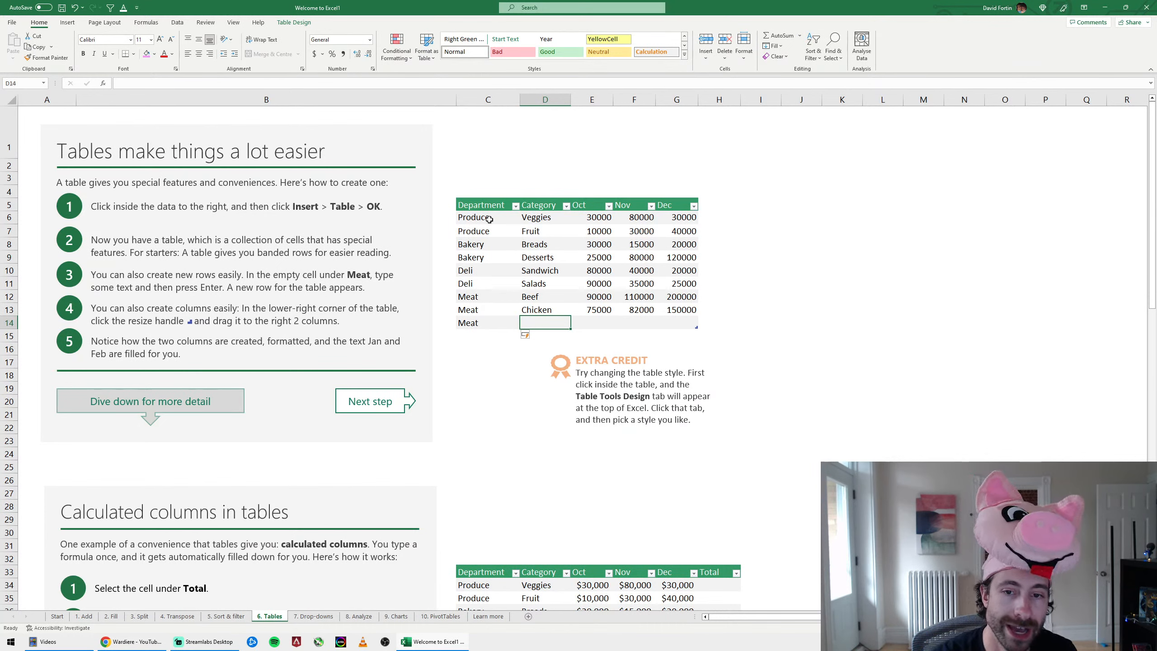
# Undo the table's expansion to row 14 and clear the Meat entry from C14
pyautogui.hotkey('ctrl', 'z')
pyautogui.click(638, 271)
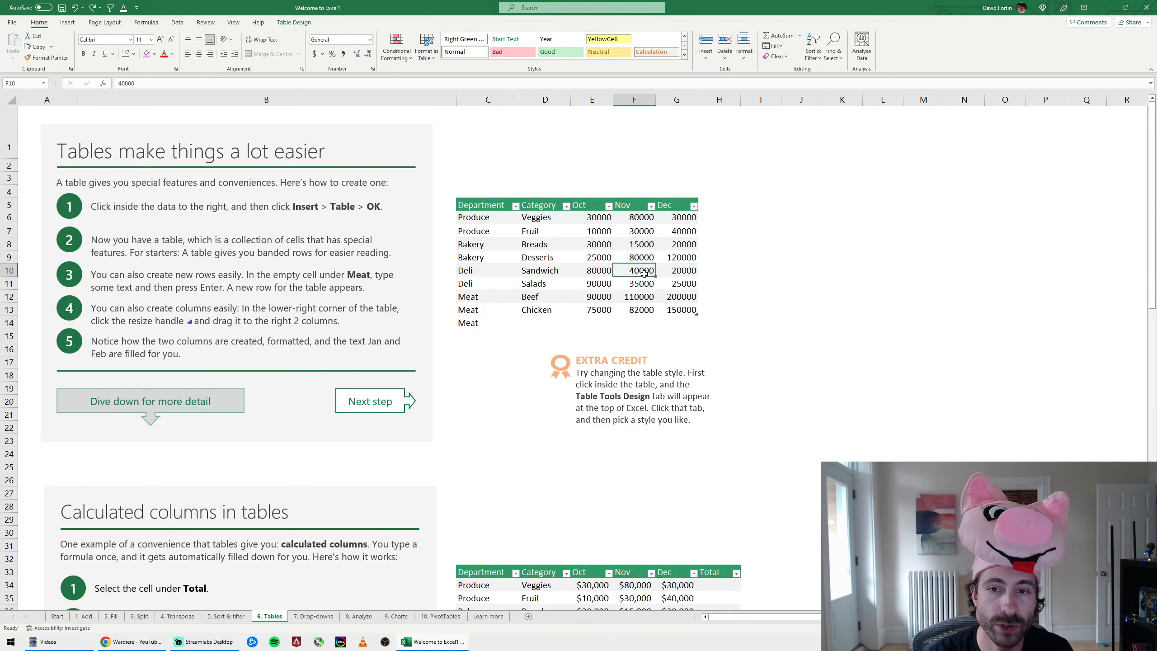
pyautogui.click(585, 222)
pyautogui.click(469, 322)
pyautogui.press('Delete')
pyautogui.click(528, 257)
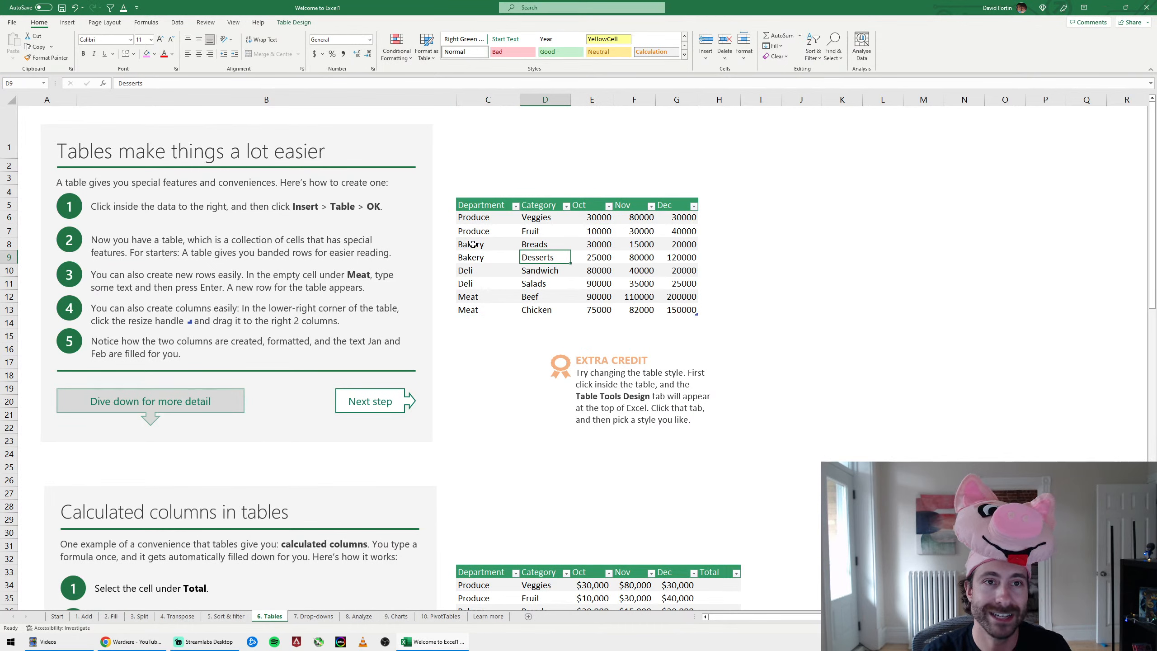
pyautogui.click(473, 244)
# Select the table data and try the light blue, orange and grey banded table styles on it
pyautogui.moveTo(484, 218); pyautogui.dragTo(665, 306)
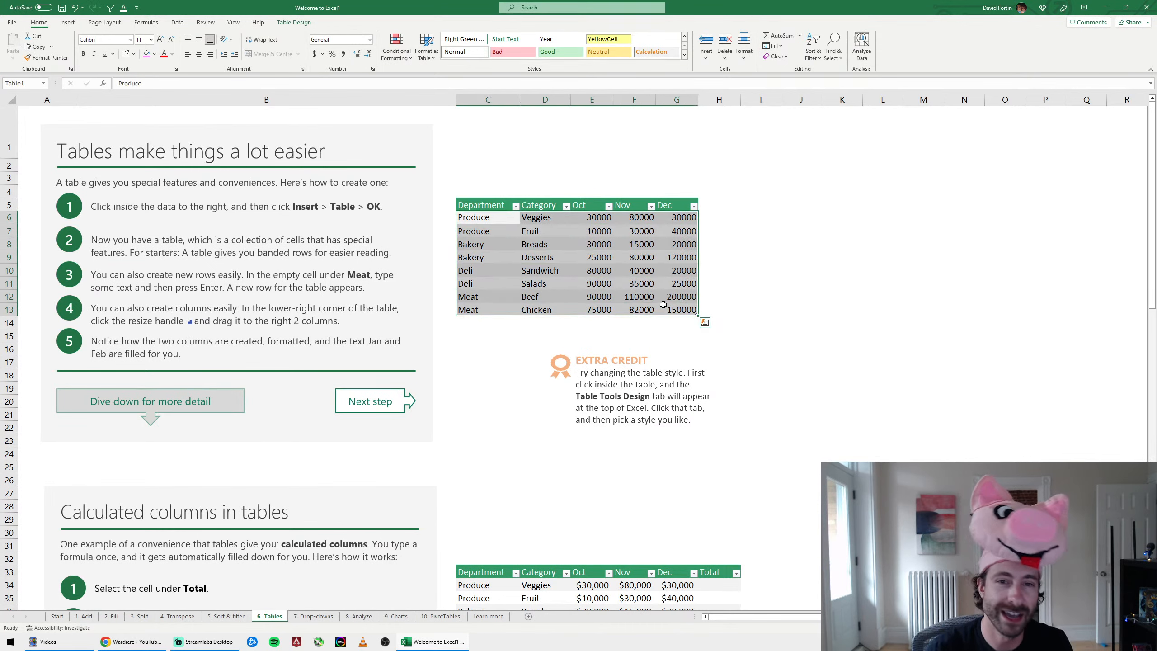
pyautogui.click(296, 25)
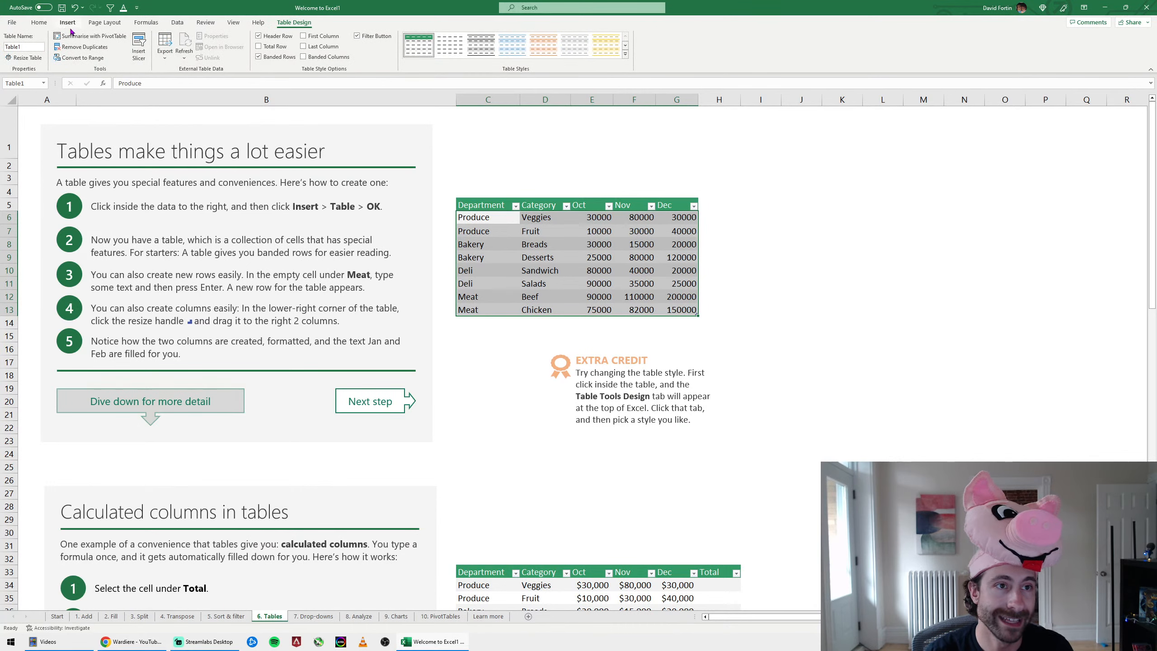
pyautogui.click(516, 47)
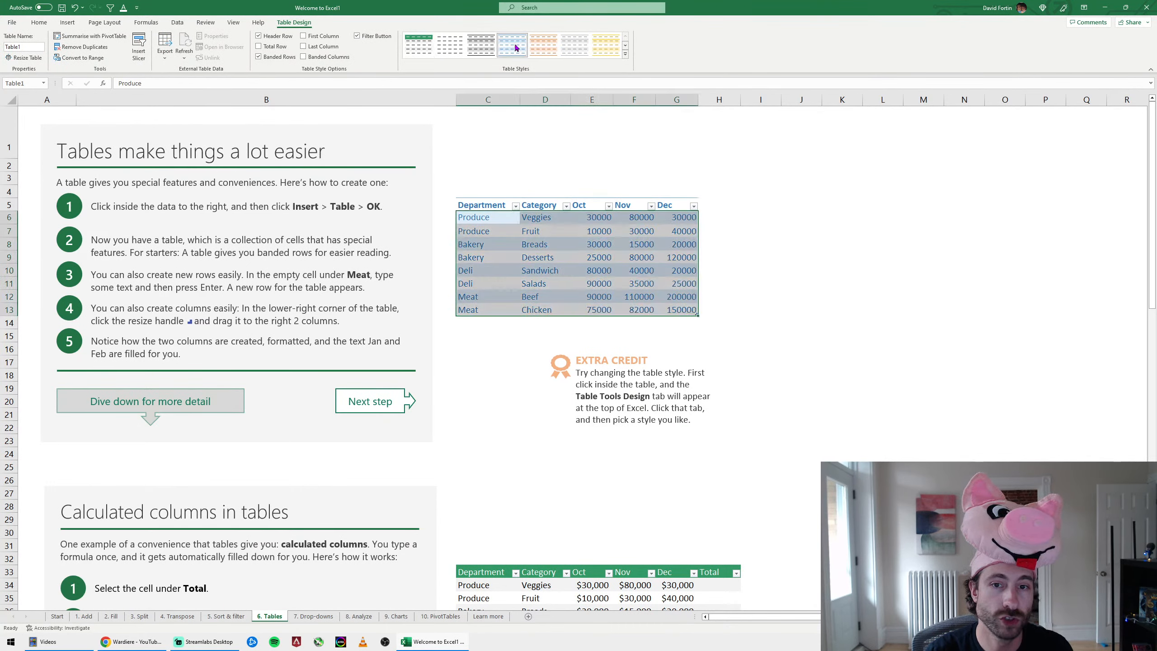
pyautogui.click(566, 260)
pyautogui.click(545, 49)
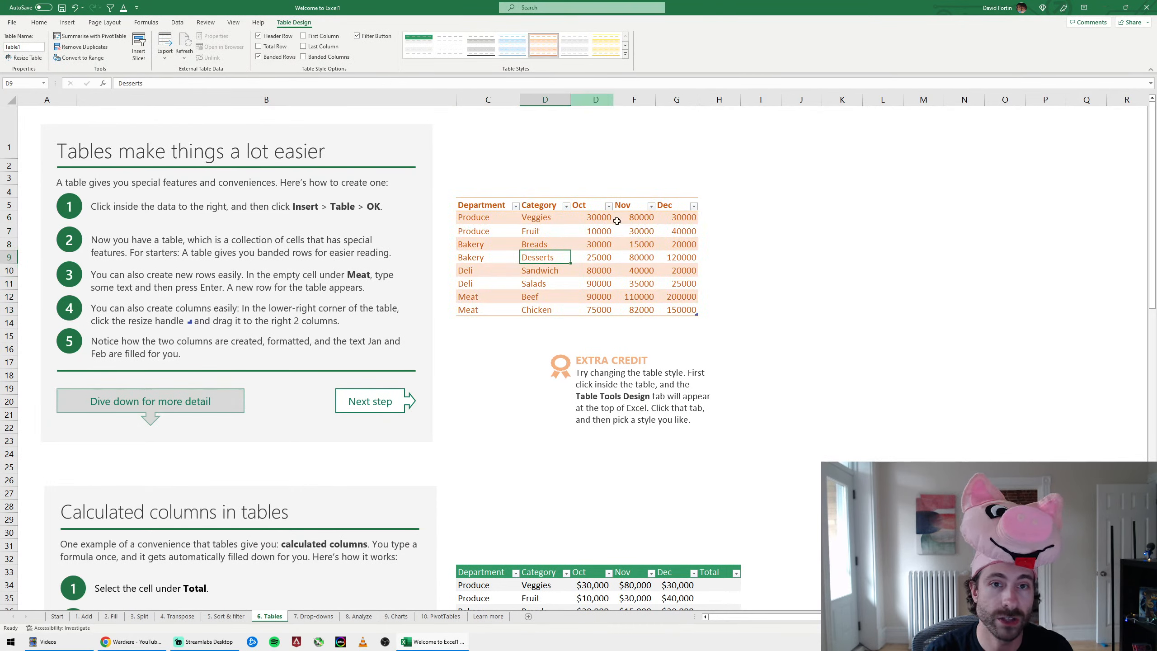
pyautogui.press('Right')
pyautogui.press('Right')
pyautogui.press('Down')
pyautogui.press('Down')
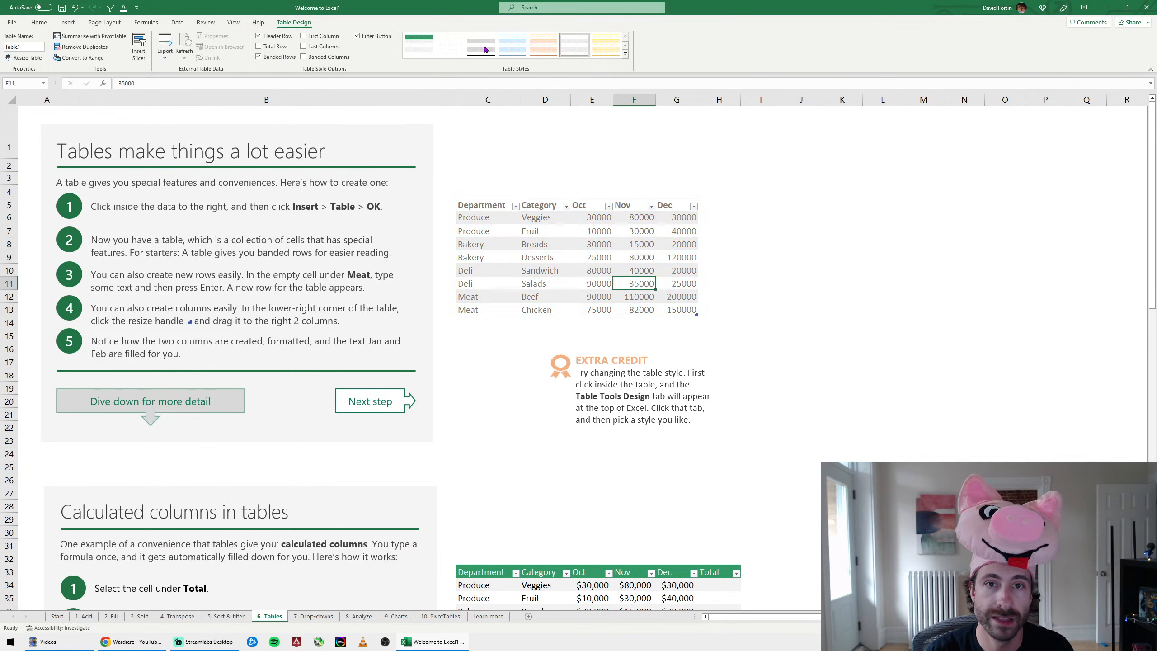
# Try the green-header and light grey styles, and apply the style with a solid orange header row to the table
pyautogui.click(418, 45)
pyautogui.click(545, 239)
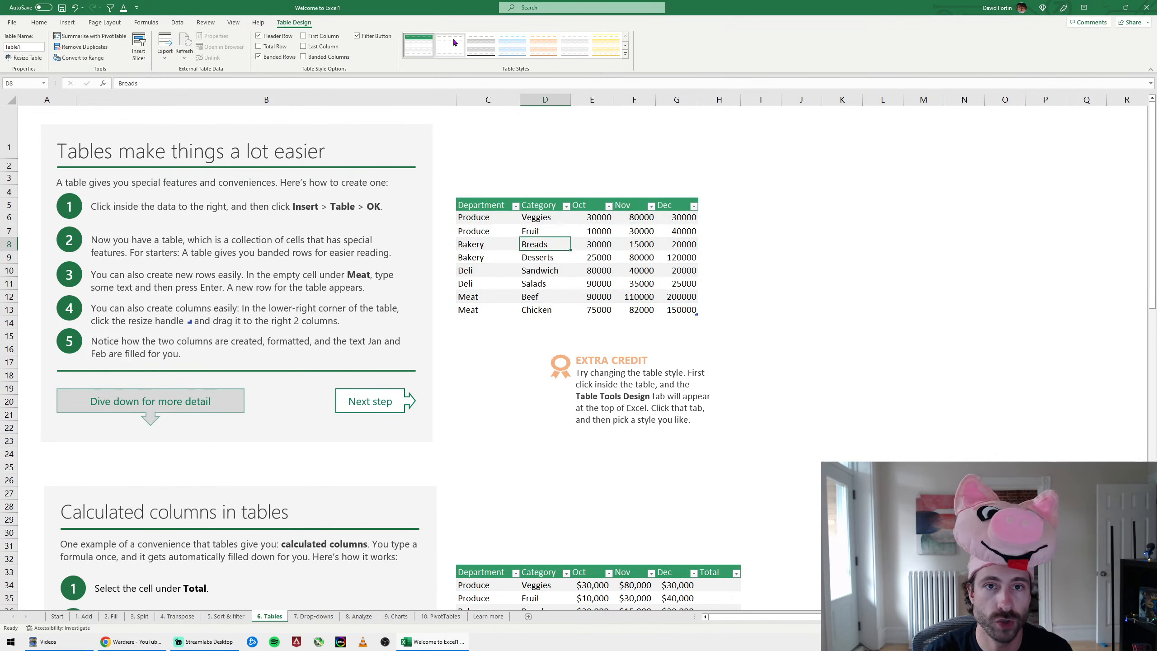
pyautogui.click(575, 44)
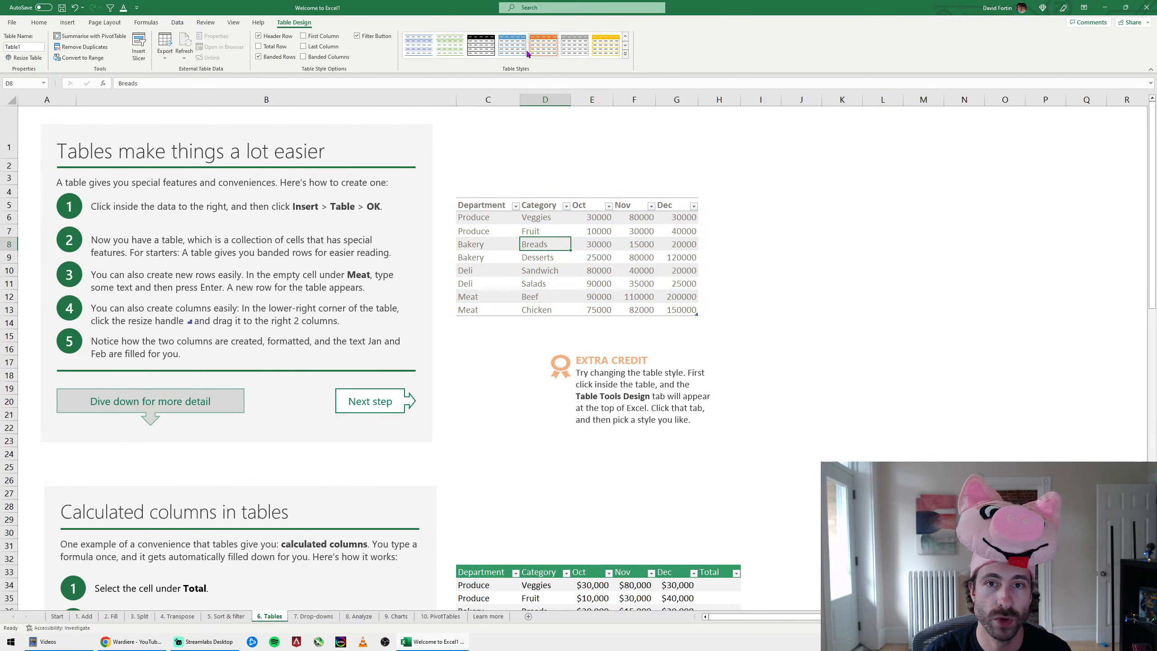
pyautogui.click(542, 45)
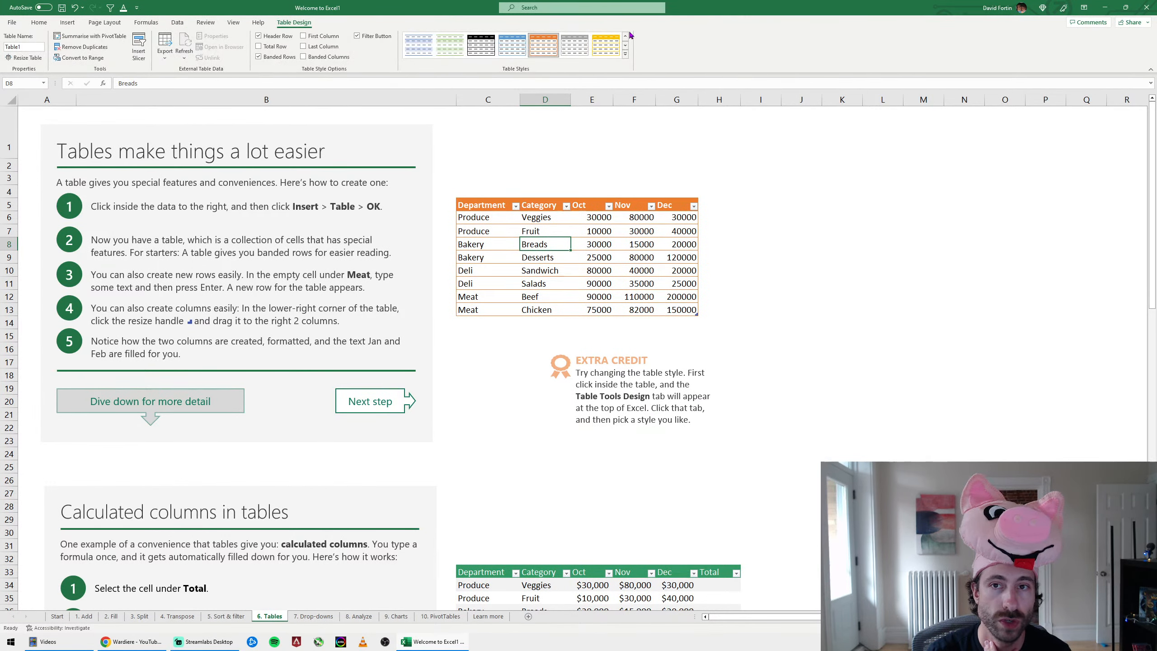
# Apply the banded style with a solid green header row to the Department table and turn on its total row
pyautogui.click(409, 44)
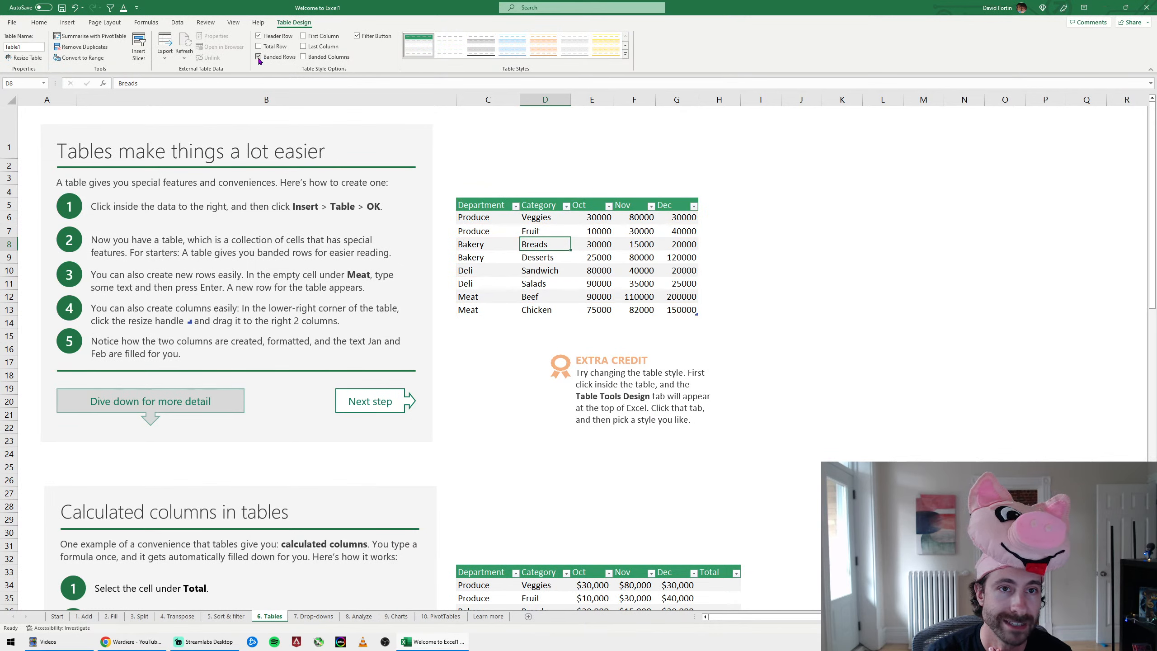
pyautogui.click(259, 46)
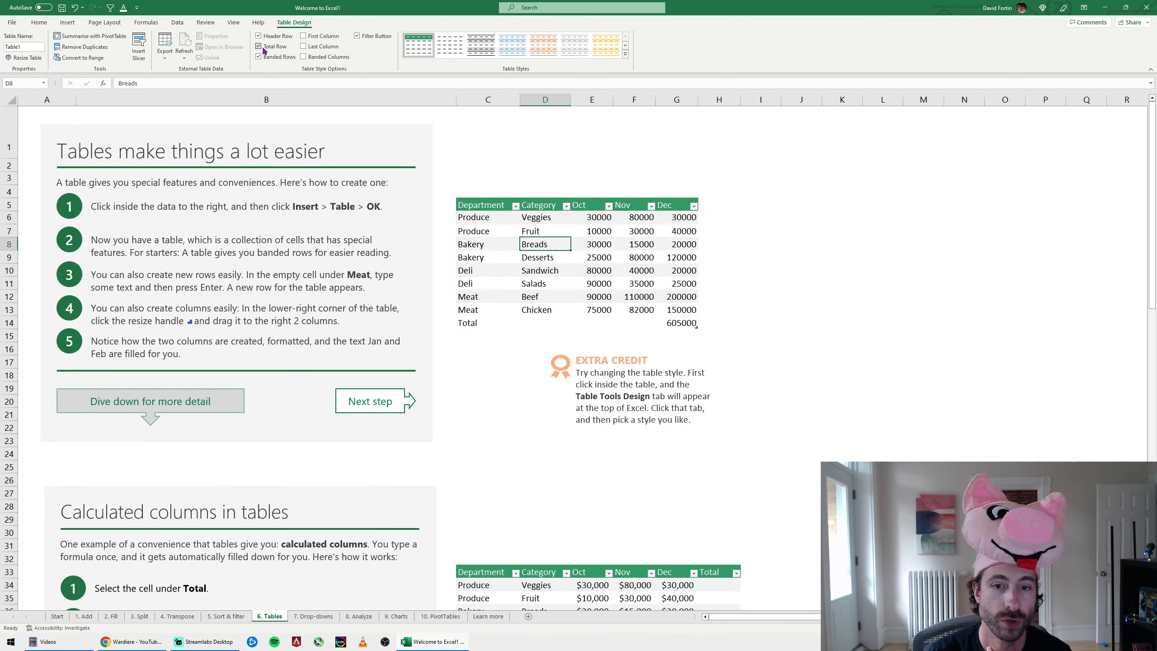
pyautogui.click(263, 47)
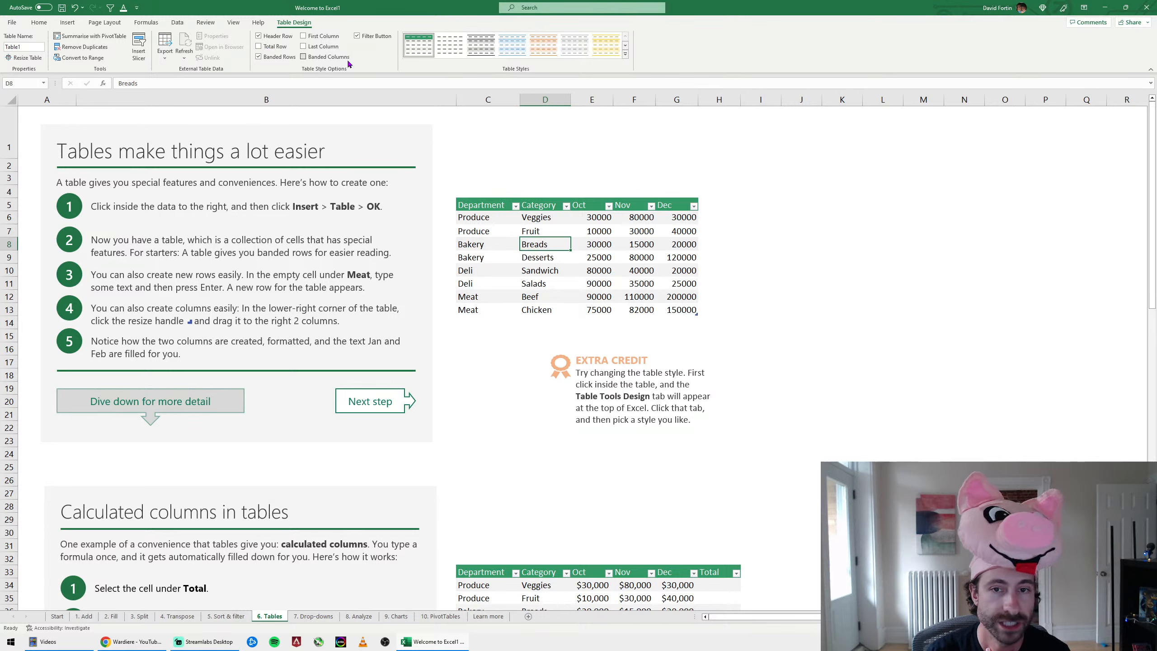
pyautogui.click(273, 47)
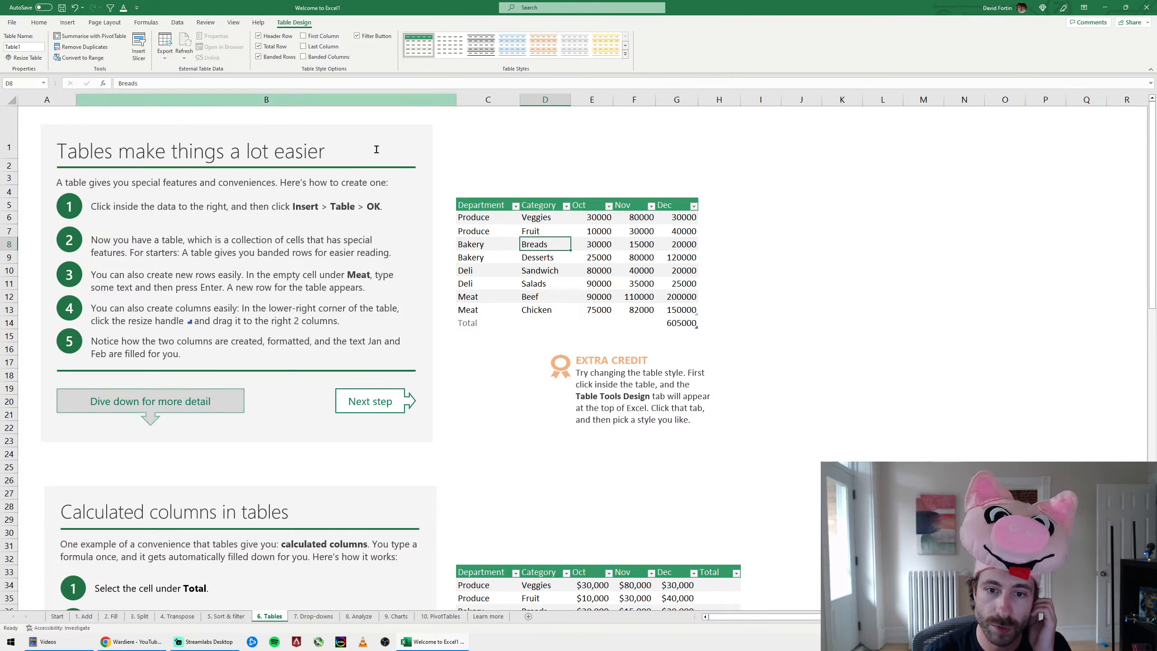
pyautogui.click(471, 322)
pyautogui.rightClick(497, 320)
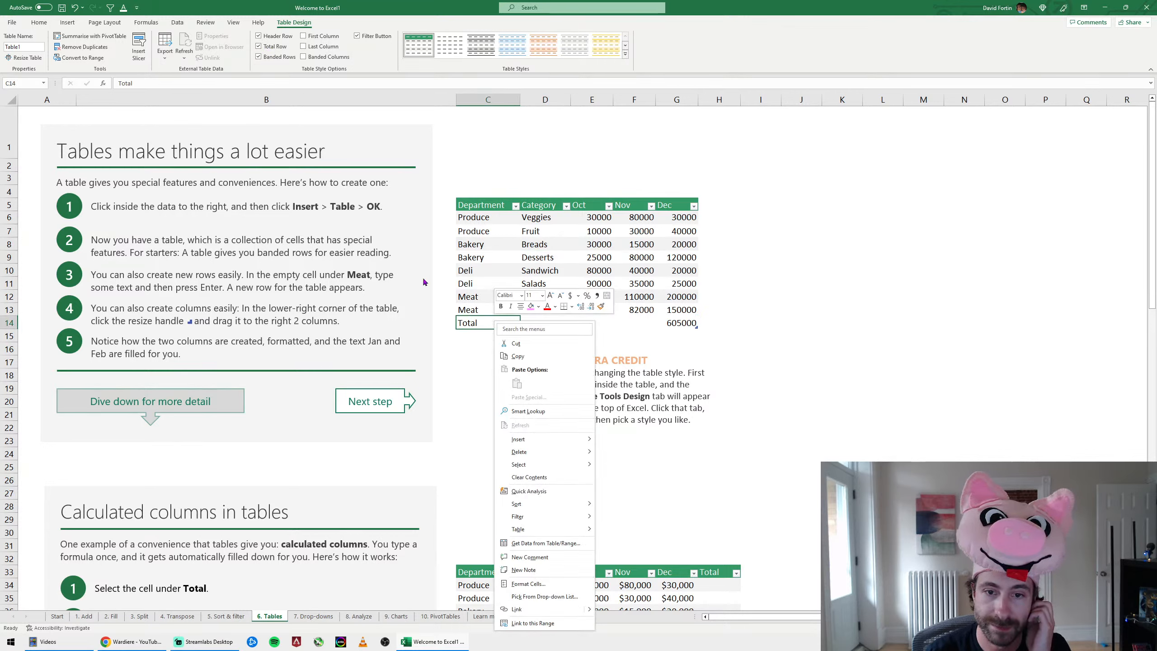
pyautogui.press('Escape')
# Select the empty cell H5 directly beside the table's Dec header
pyautogui.click(729, 203)
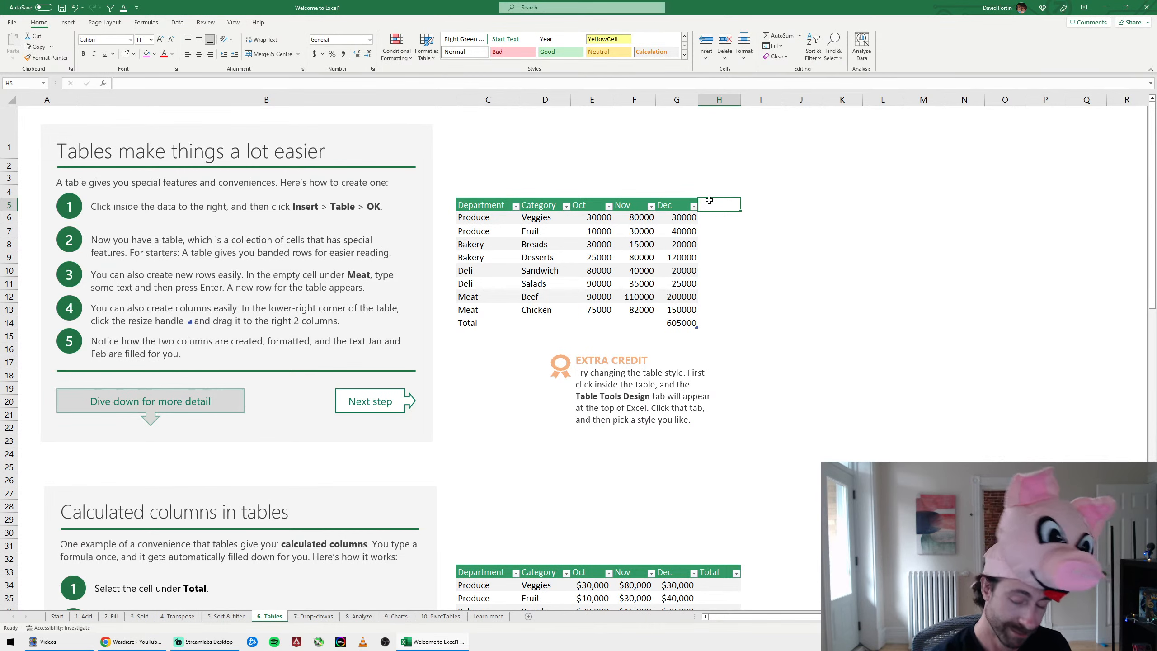
# Add a Jan column to the monthly department table, directly after Dec
pyautogui.write('Jan')
pyautogui.press('Return')
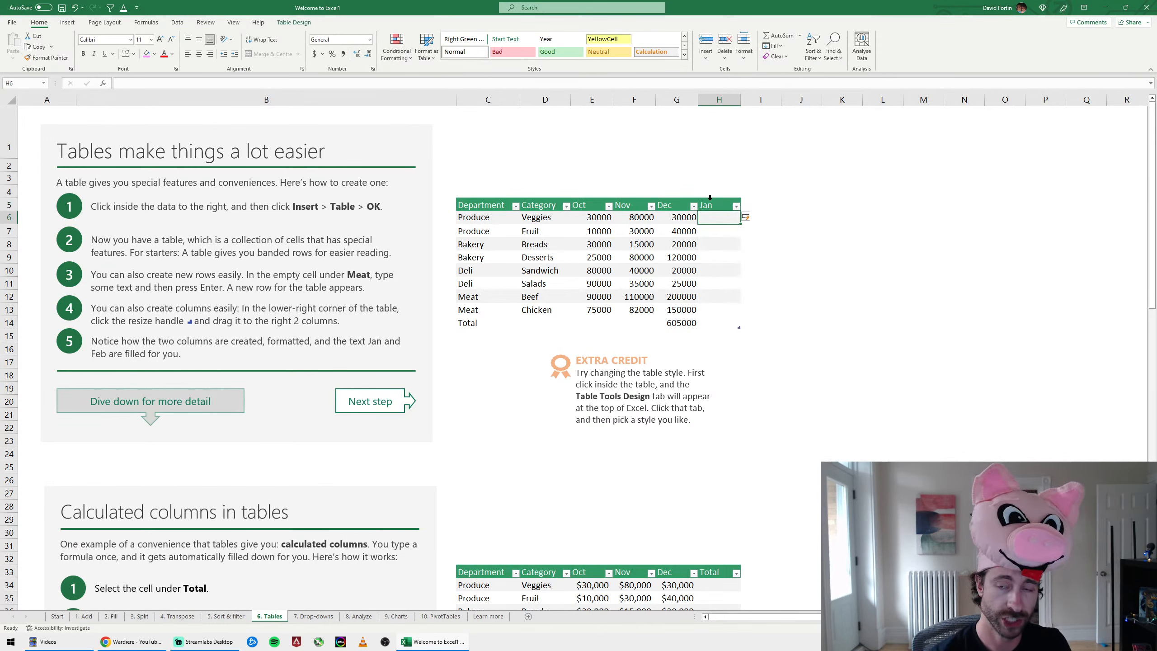
pyautogui.moveTo(713, 218); pyautogui.dragTo(720, 319)
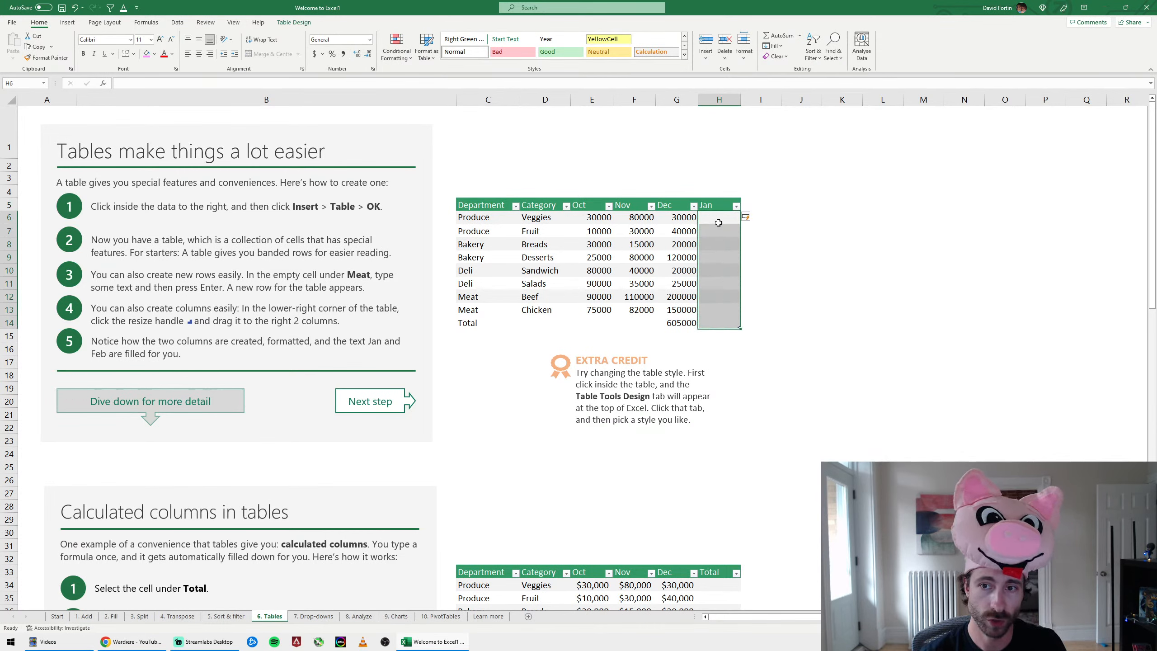
# Fill Jan cells H6 to H12 with 200, 200, 200, 200, 2000, 200 and 20
pyautogui.click(719, 222)
pyautogui.write('200')
pyautogui.press('Return')
pyautogui.write('200')
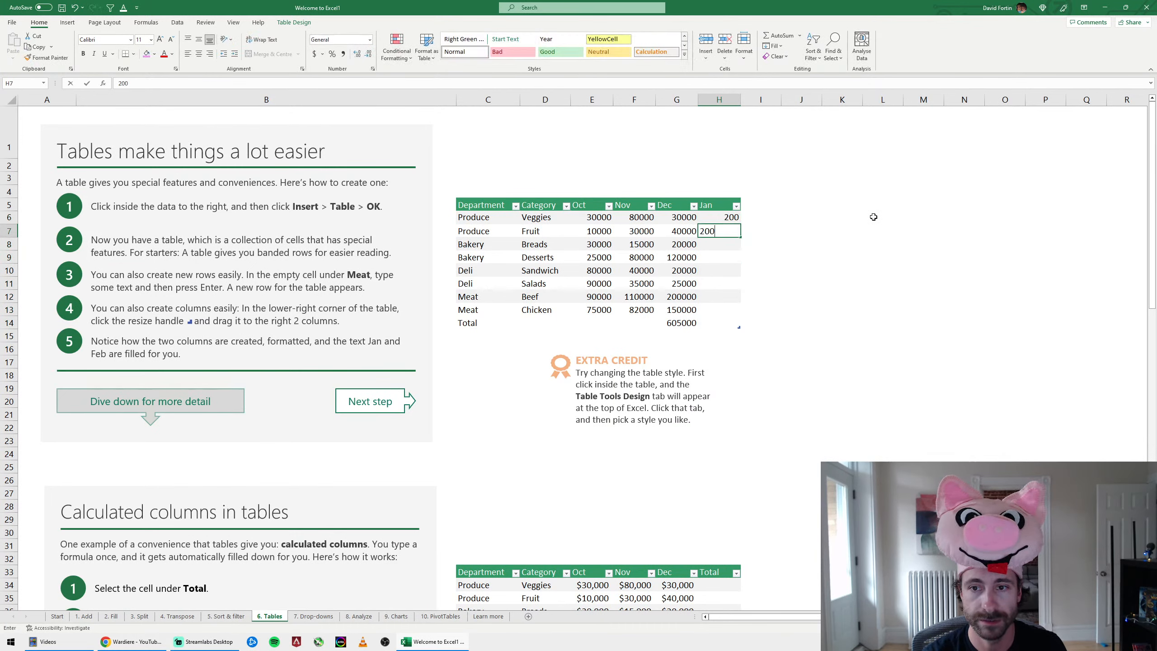
pyautogui.press('Return')
pyautogui.write('200')
pyautogui.press('Return')
pyautogui.write('200')
pyautogui.press('Return')
pyautogui.write('2000')
pyautogui.press('Return')
pyautogui.write('200')
pyautogui.press('Return')
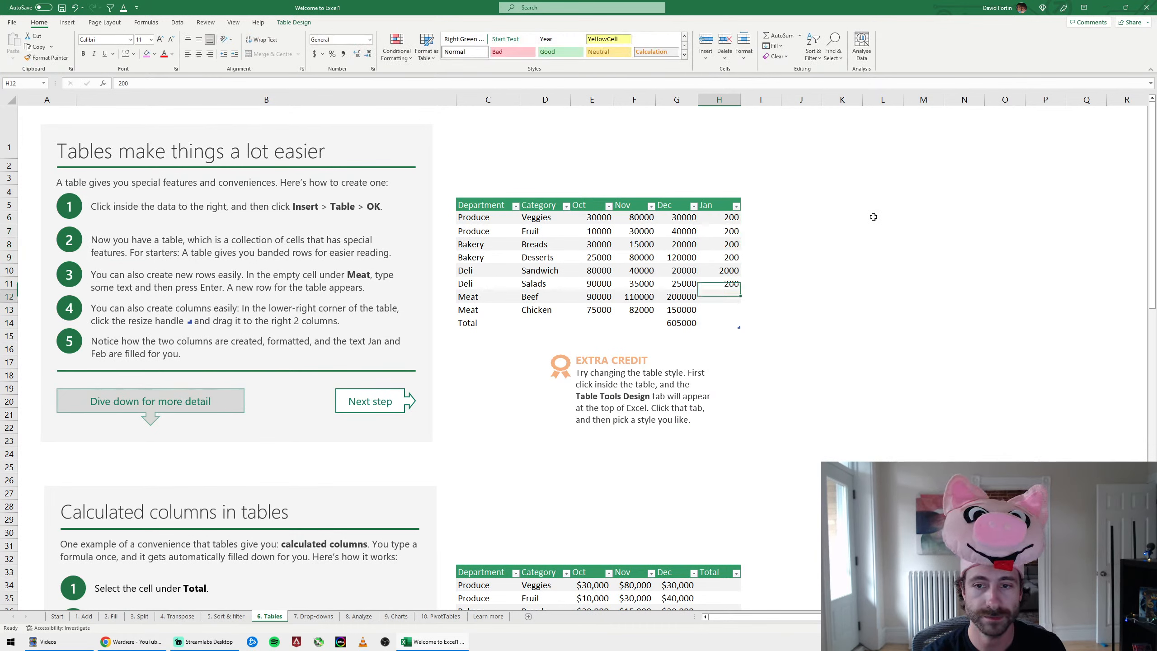
pyautogui.write('20')
pyautogui.press('Return')
pyautogui.click(610, 272)
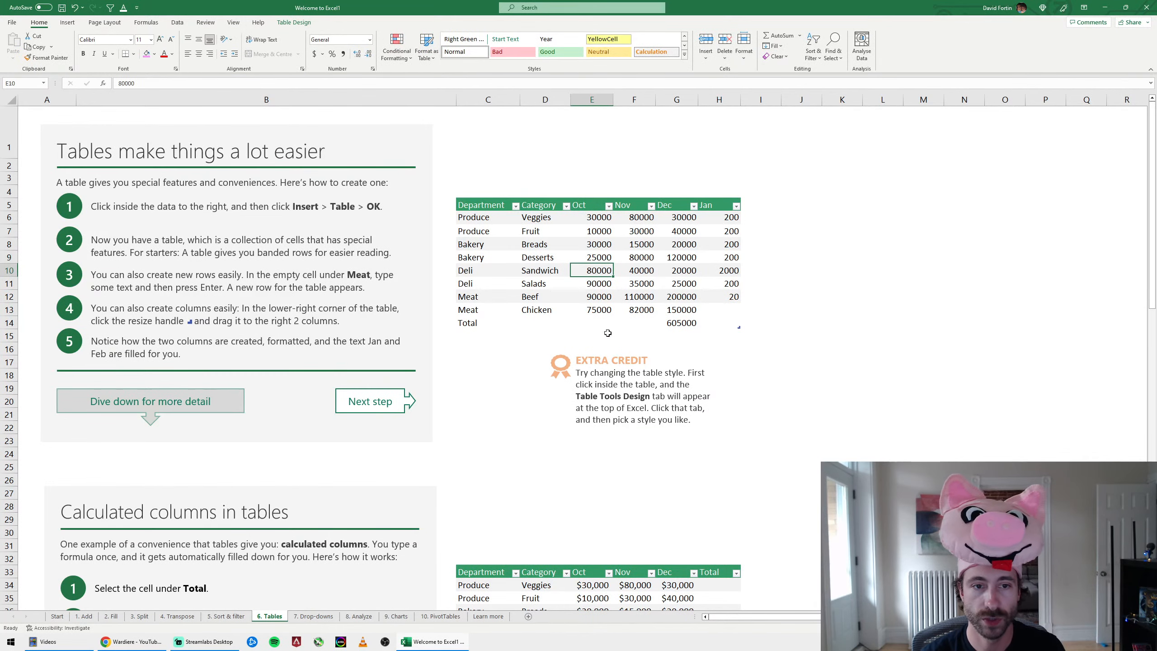
pyautogui.click(451, 223)
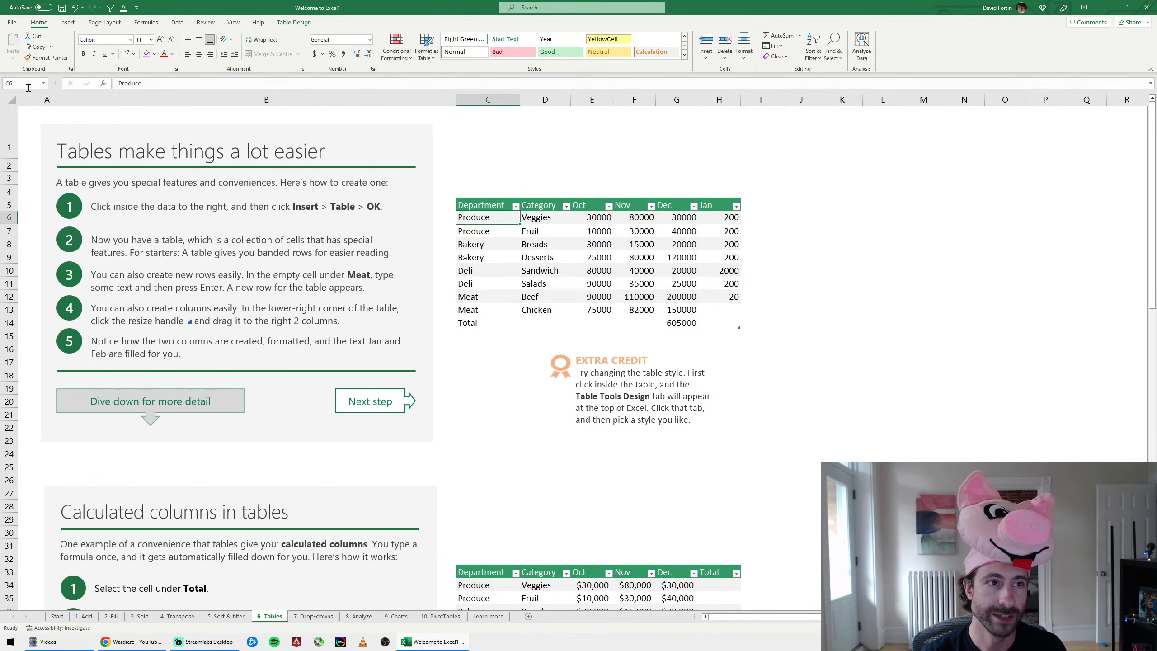
pyautogui.click(28, 84)
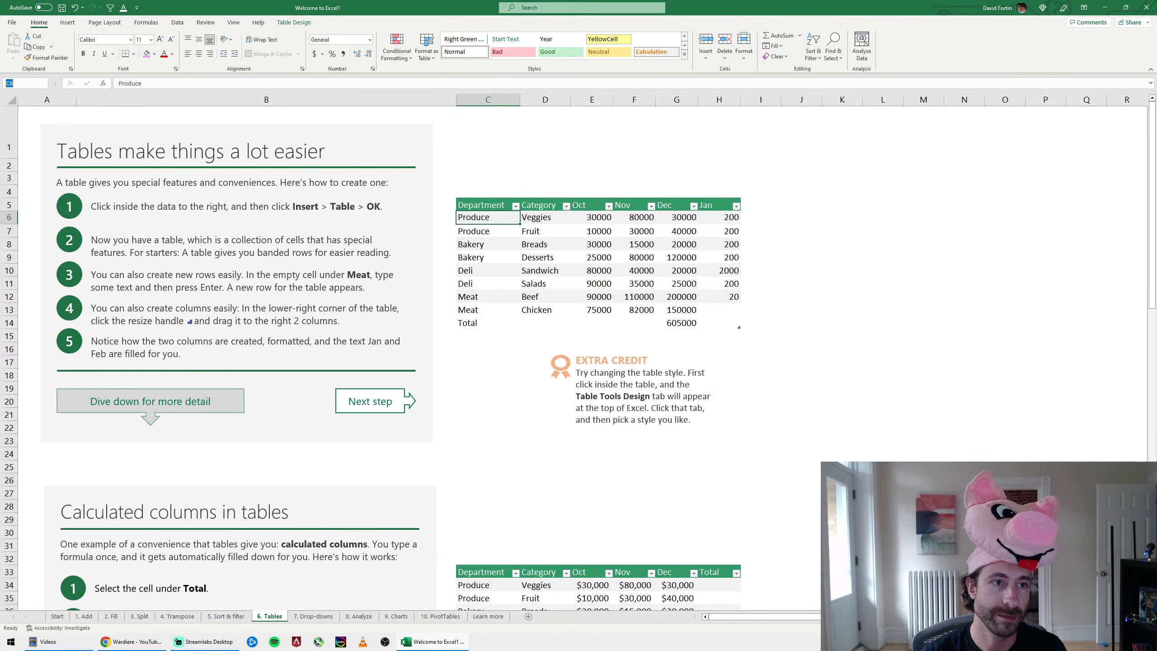
pyautogui.click(634, 323)
# Fill the Total column of the calculated columns table with the sum of Oct to Dec and autofit column H
pyautogui.scroll(-4, 637, 271)
pyautogui.scroll(-3, 636, 271)
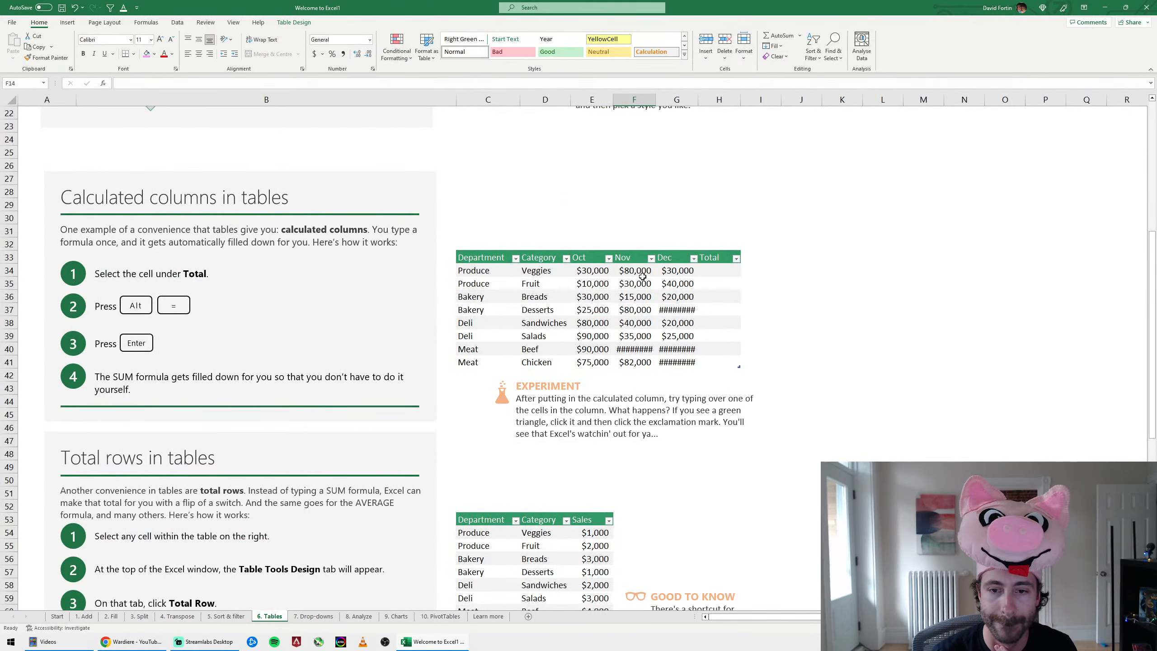
pyautogui.click(718, 271)
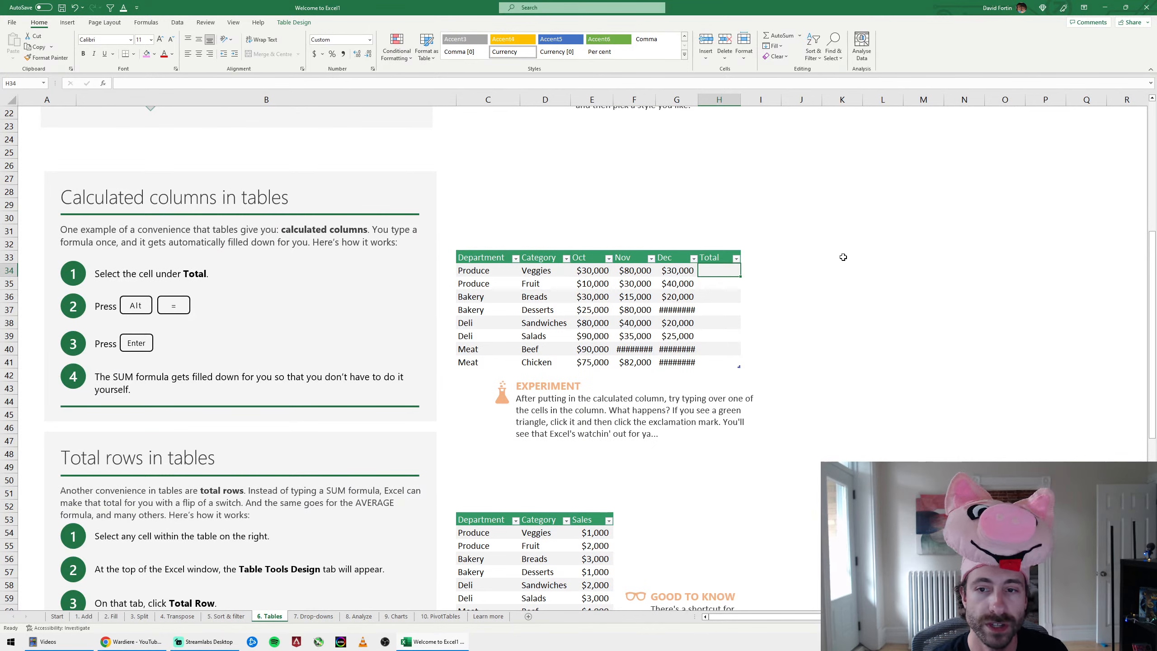
pyautogui.hotkey('alt', '=')
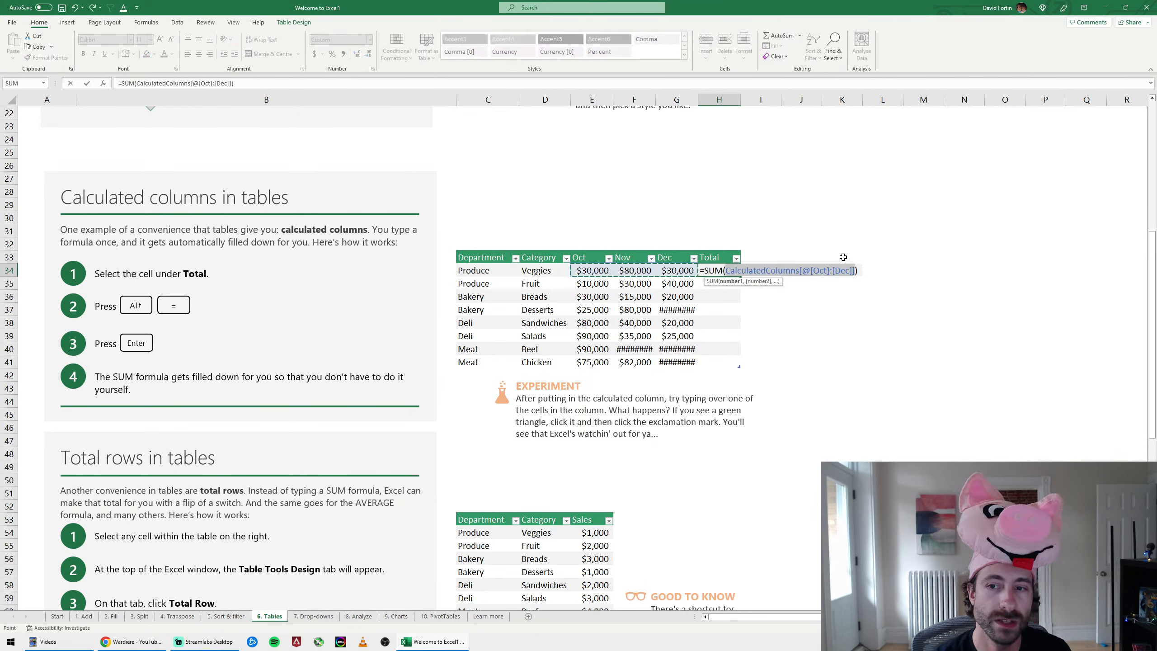
pyautogui.moveTo(730, 271); pyautogui.dragTo(802, 271)
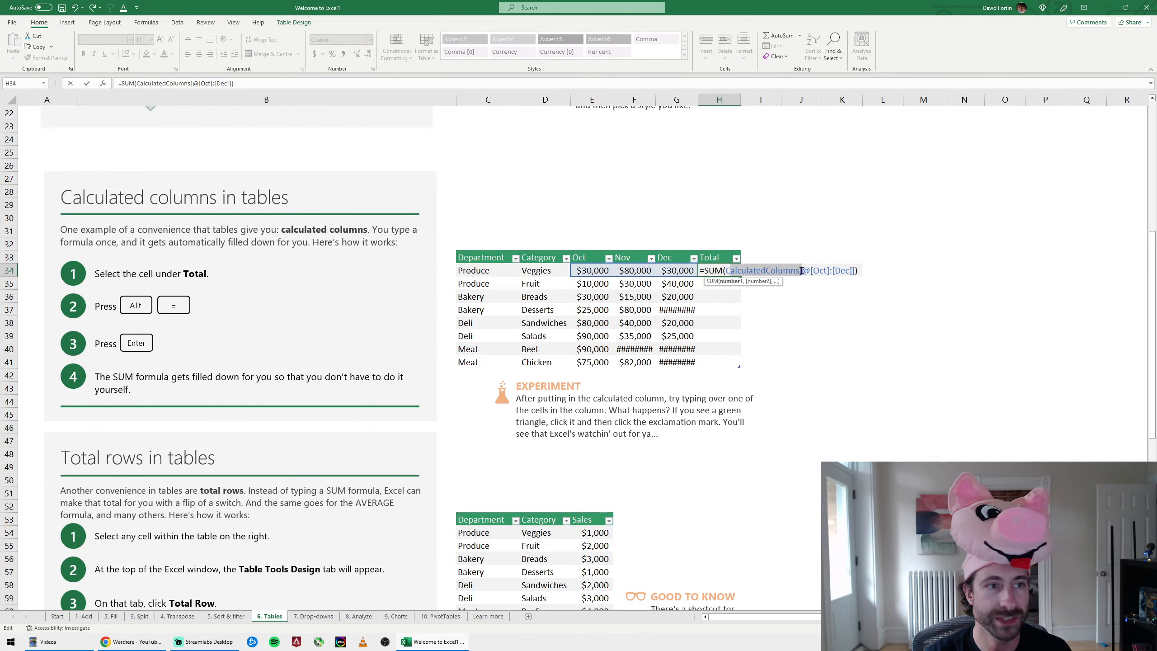
pyautogui.click(802, 271)
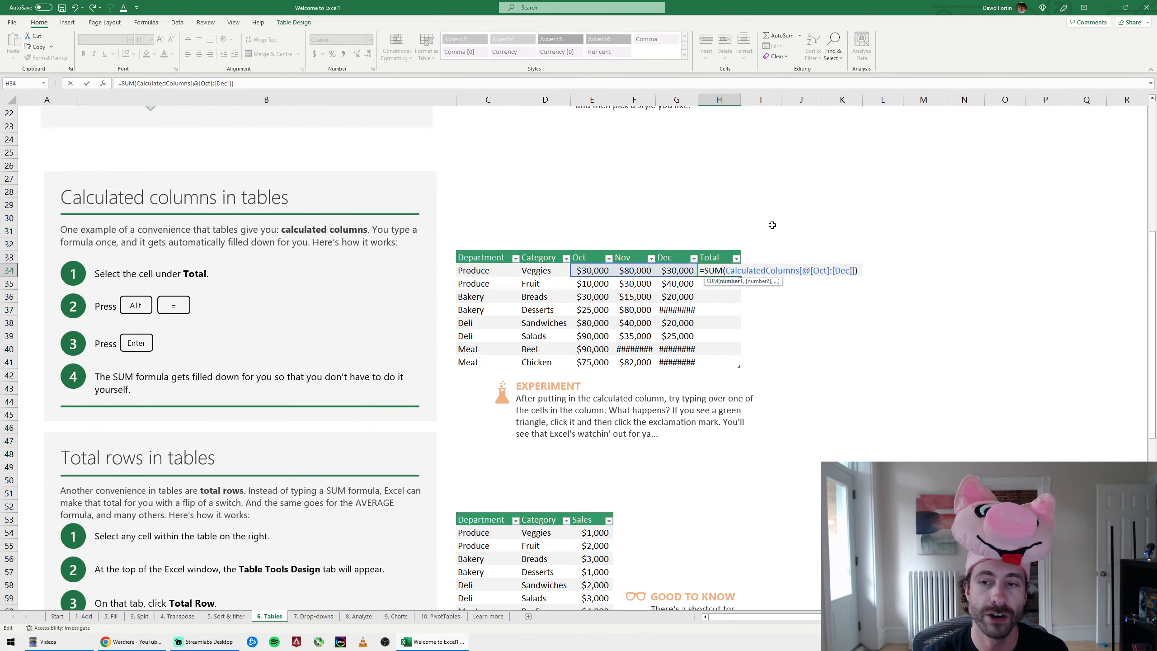
pyautogui.press('Return')
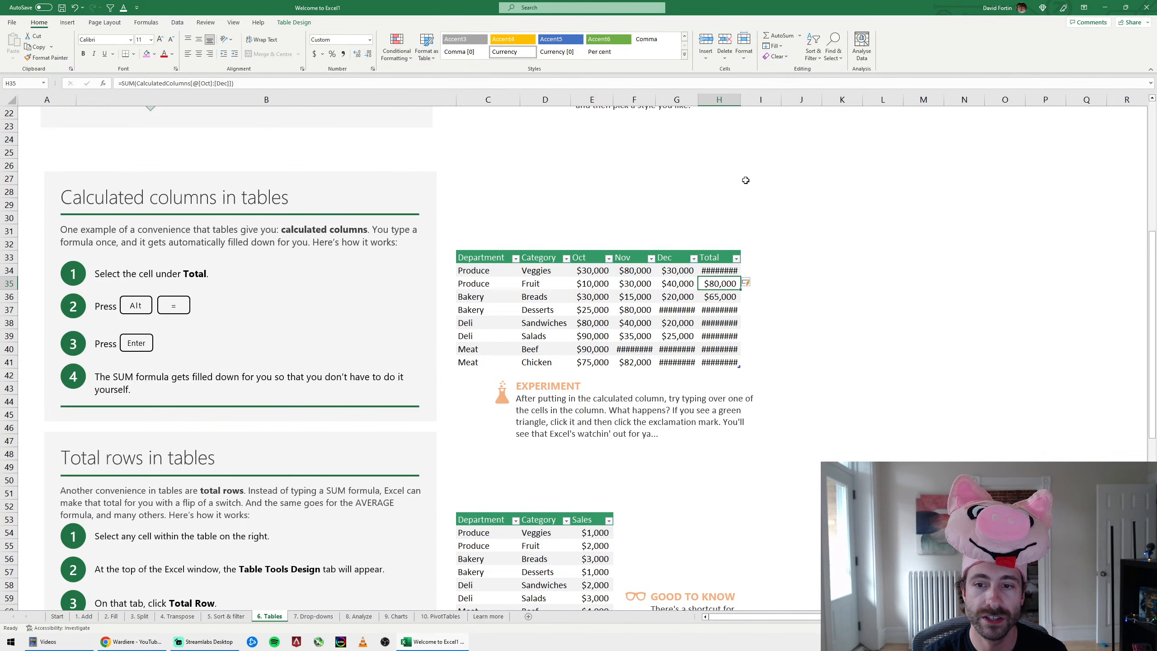
pyautogui.doubleClick(740, 101)
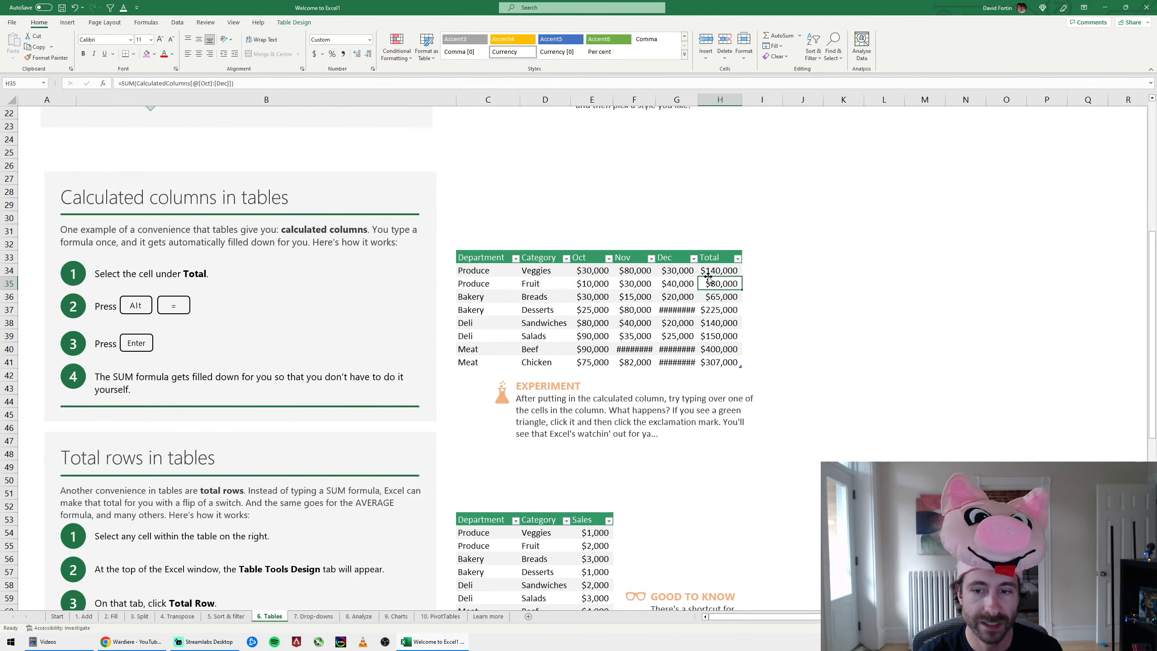
# Overwrite the Bakery Breads total in H36 with 30 and delete the note attached to that cell
pyautogui.scroll(-1, 677, 309)
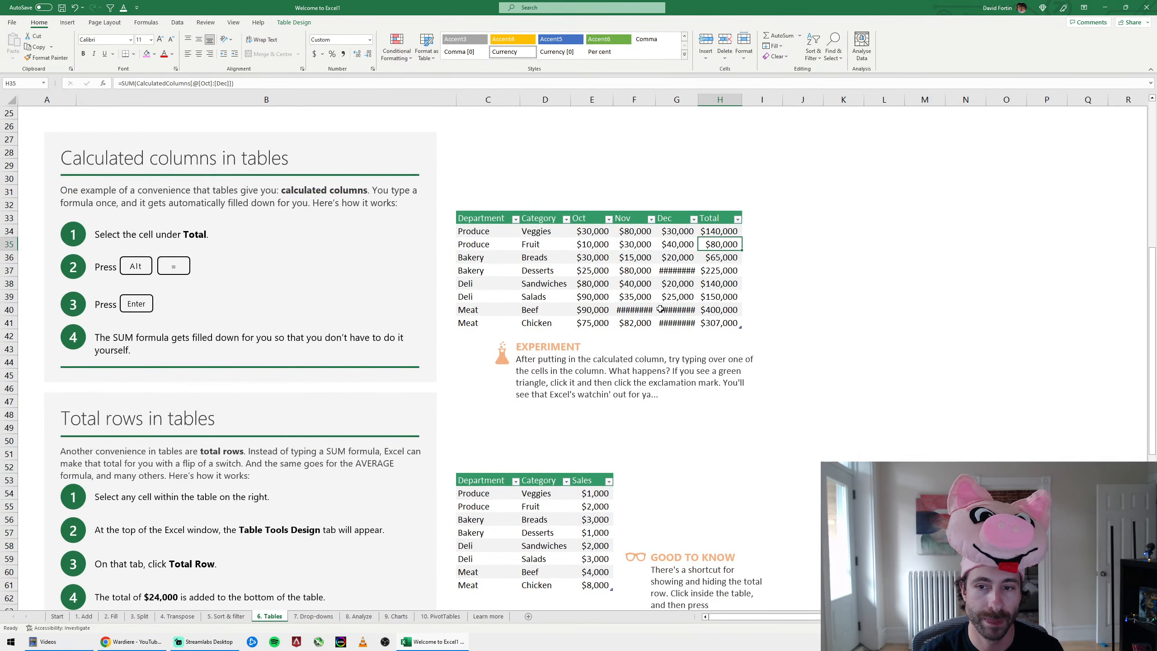
pyautogui.click(720, 258)
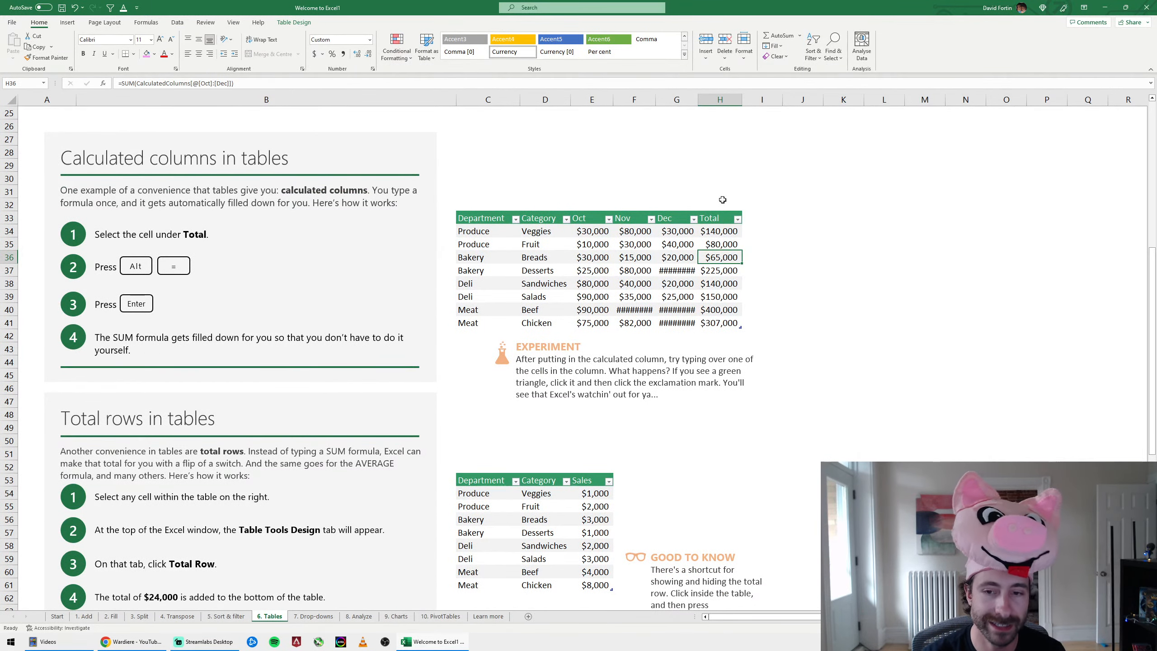
pyautogui.scroll(-1, 769, 235)
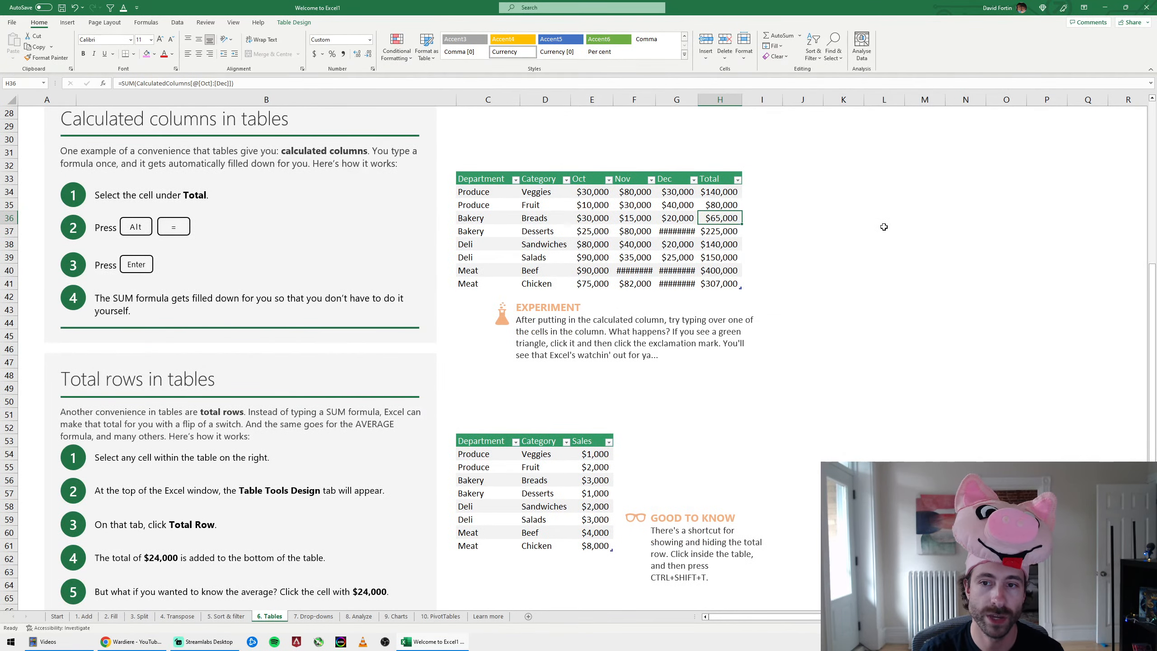
pyautogui.write('30')
pyautogui.press('Return')
pyautogui.click(724, 215)
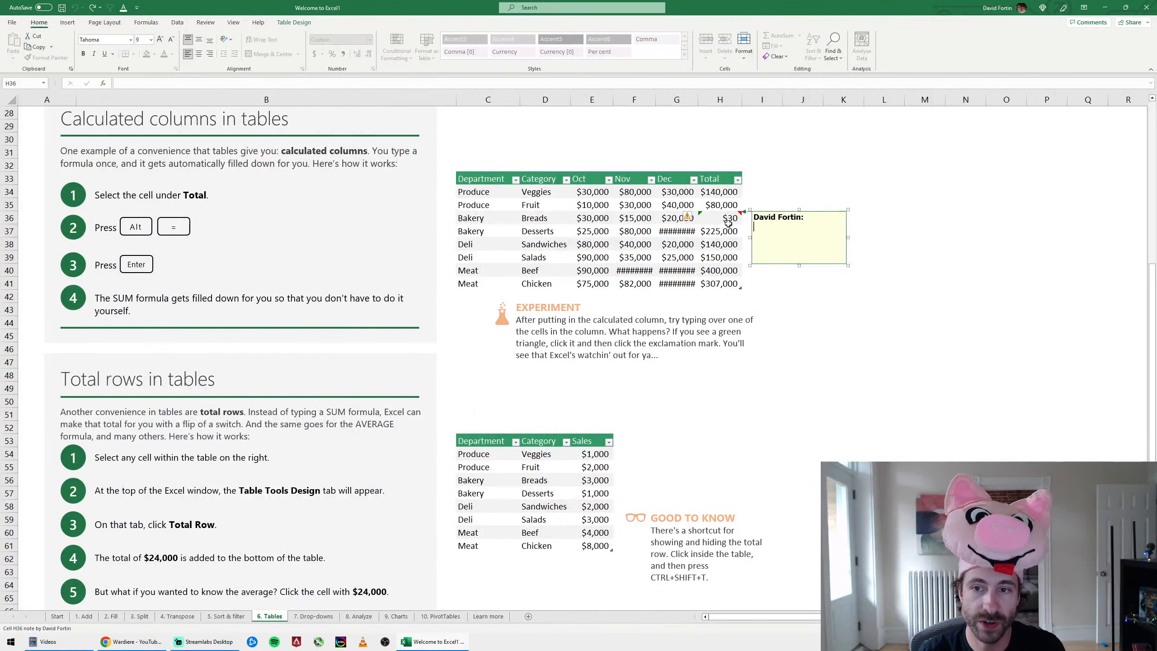
pyautogui.rightClick(730, 222)
pyautogui.click(761, 468)
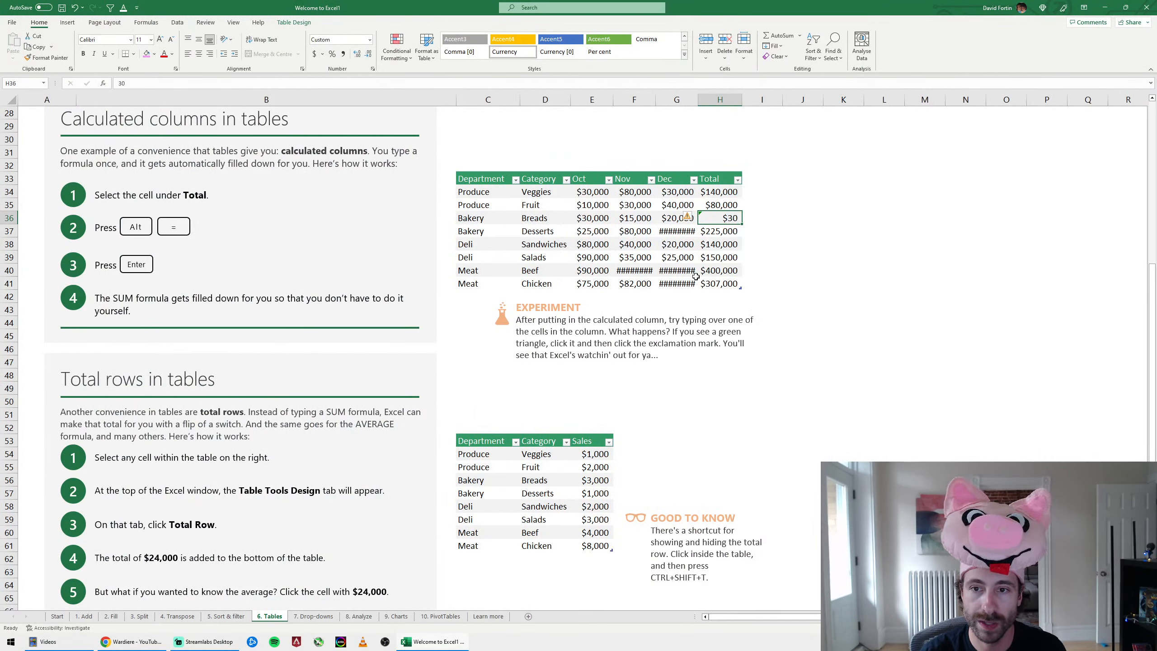
# Examine the inconsistent-formula error options for the overwritten Bakery Breads total
pyautogui.click(686, 258)
pyautogui.click(708, 219)
pyautogui.click(688, 219)
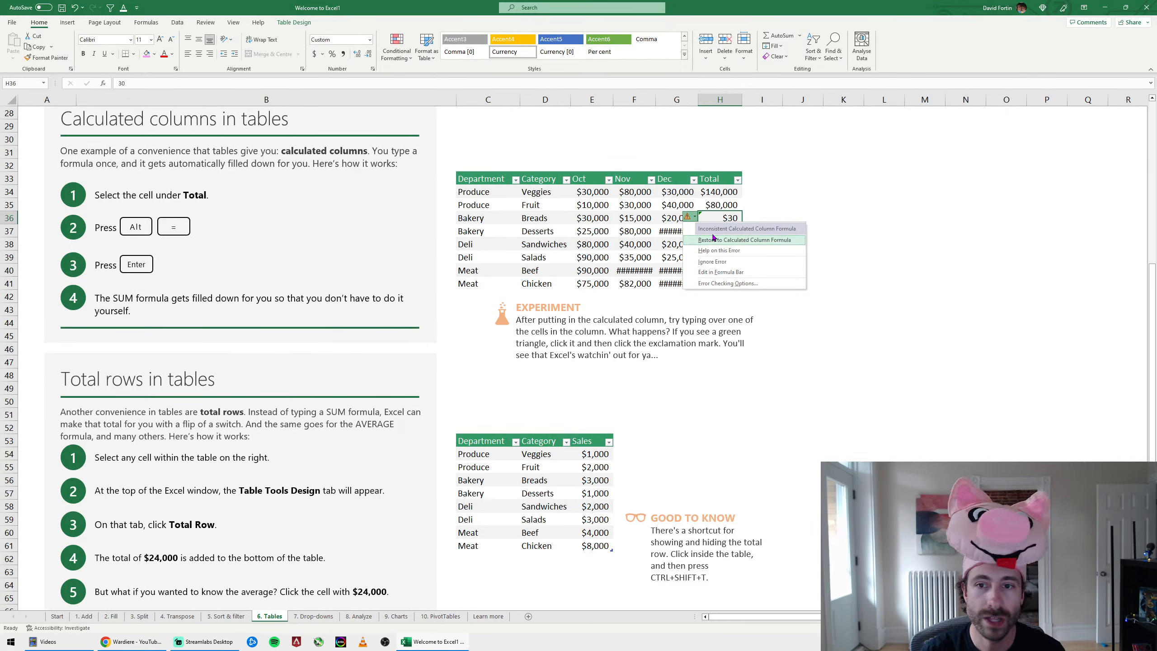
pyautogui.click(689, 220)
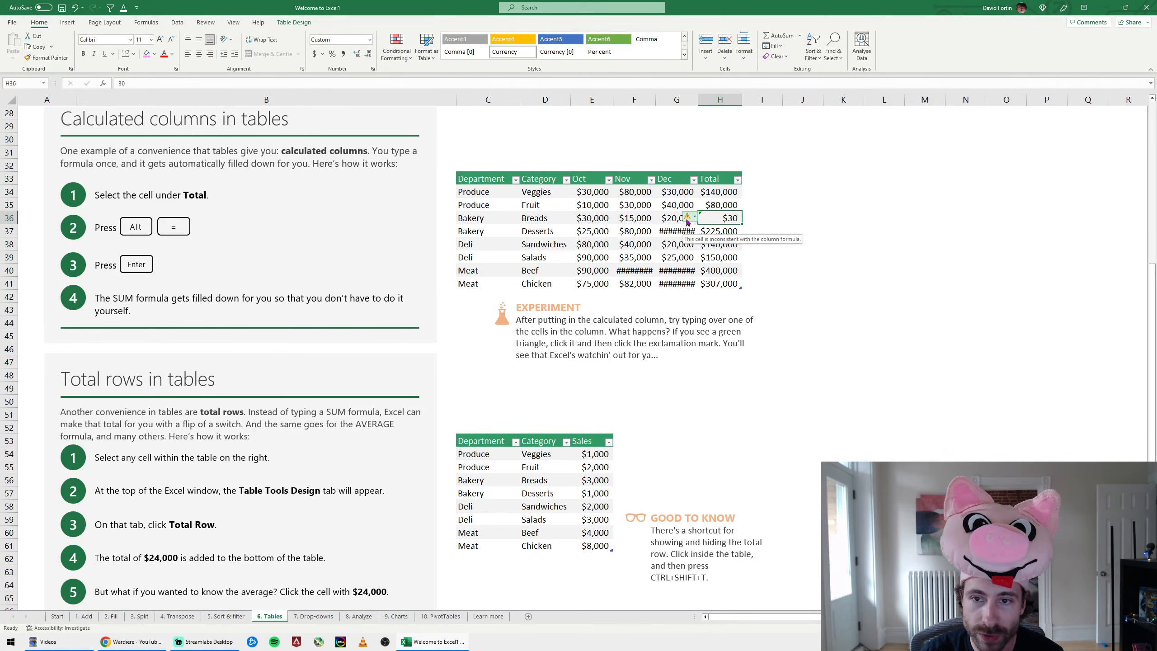
pyautogui.click(690, 220)
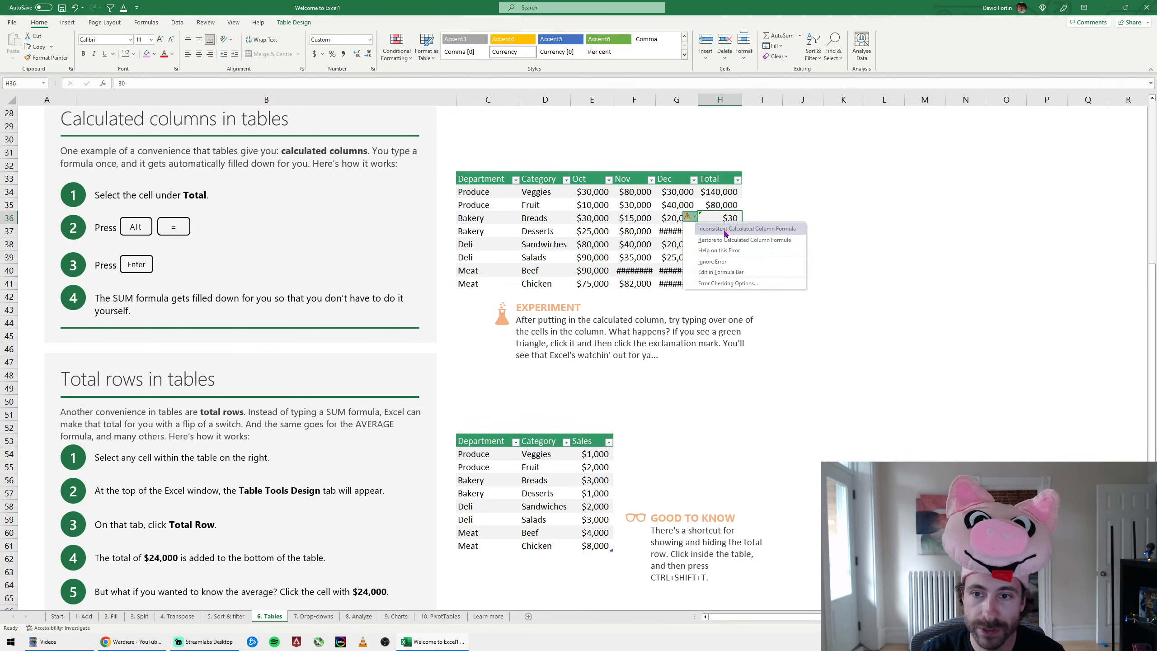
pyautogui.click(719, 263)
pyautogui.click(820, 281)
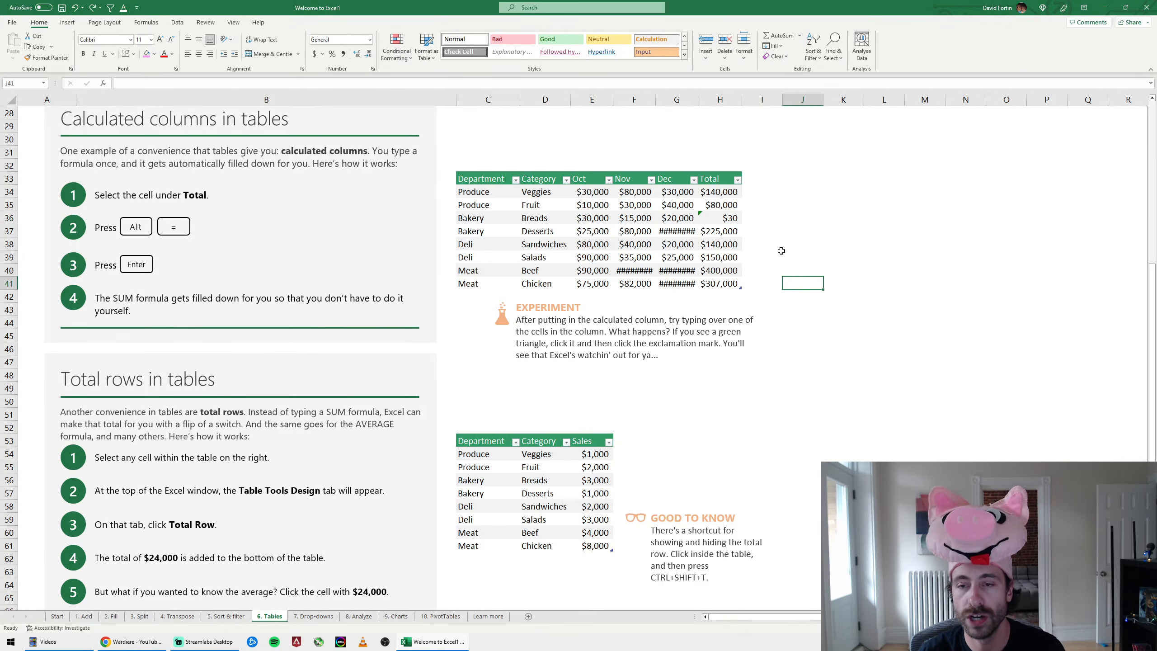
# Undo the manual entry over the Bakery Breads total
pyautogui.hotkey('ctrl', 'z')
pyautogui.hotkey('ctrl', 'z')
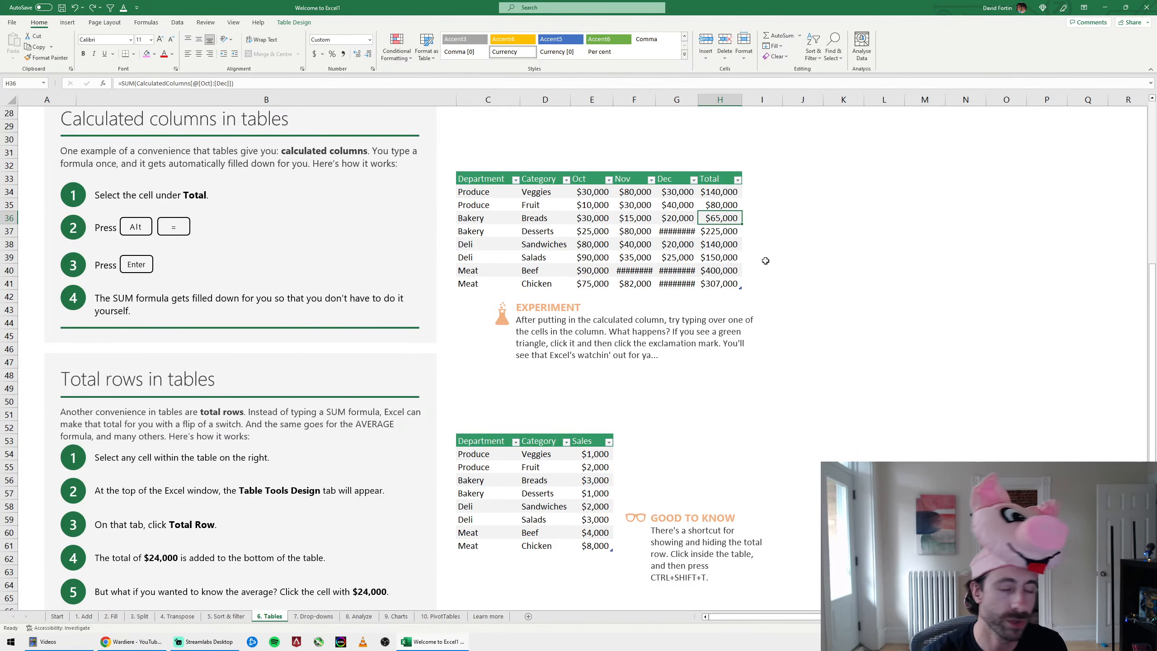
# Review the Total rows in tables exercise and its Sales table down to the end of the sheet
pyautogui.scroll(-4, 765, 261)
pyautogui.click(747, 258)
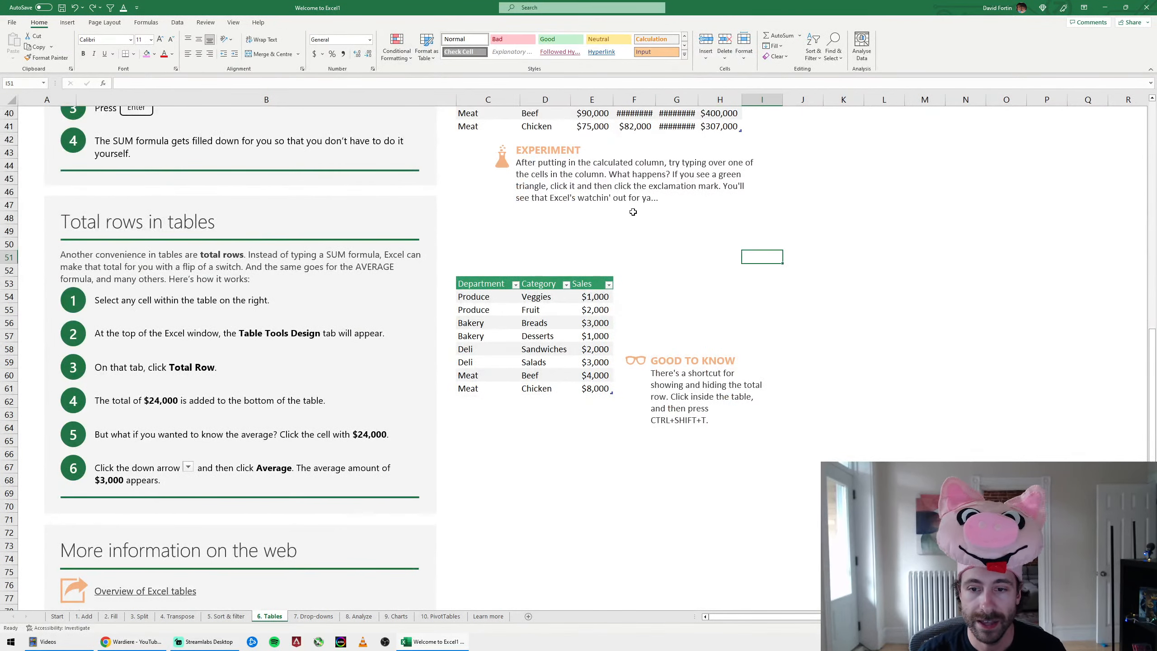
pyautogui.scroll(-2, 633, 211)
pyautogui.moveTo(487, 214); pyautogui.dragTo(604, 304)
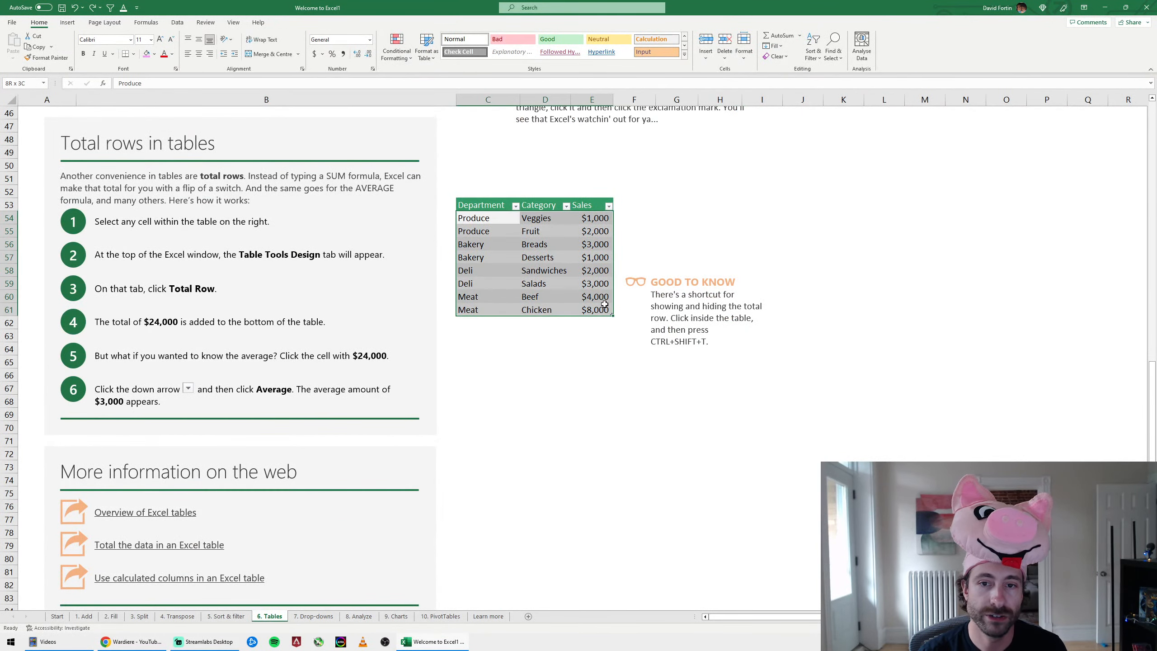
pyautogui.scroll(-1, 693, 214)
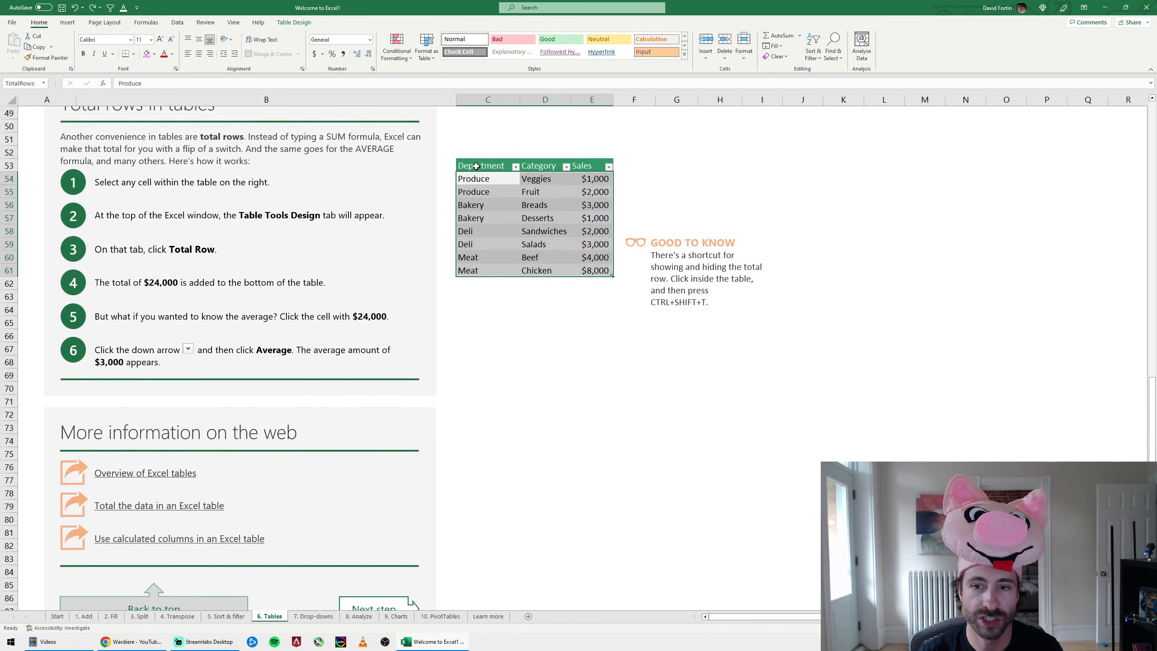
pyautogui.click(720, 205)
pyautogui.scroll(-2, 547, 319)
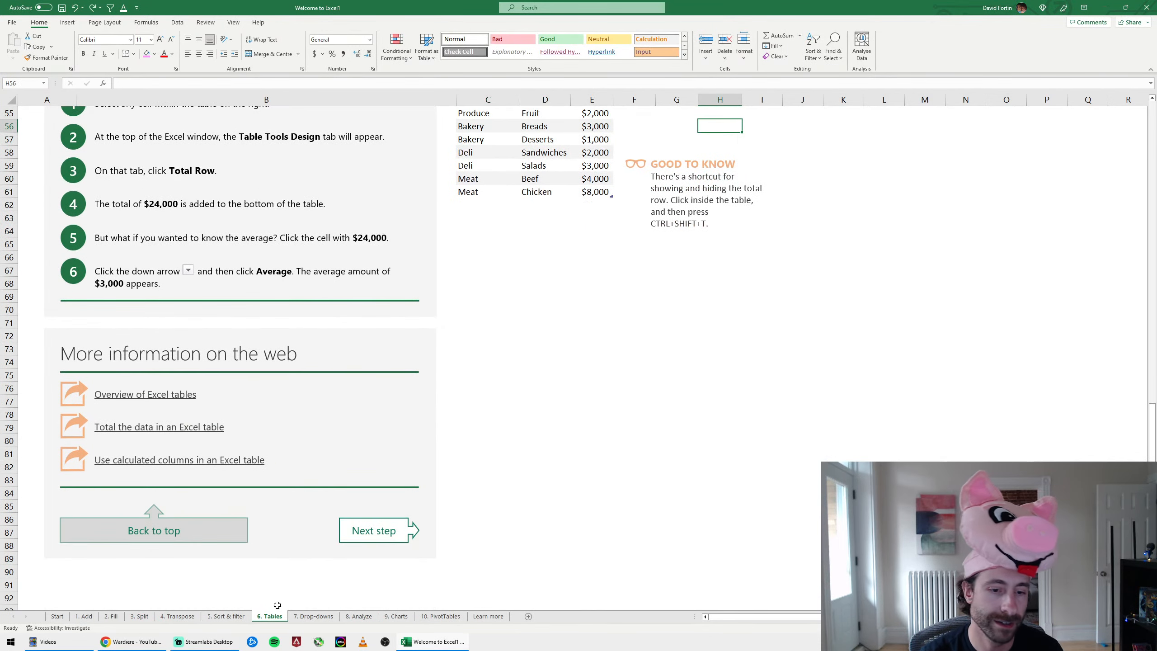
# Switch to the 7. Drop-downs worksheet
pyautogui.click(308, 616)
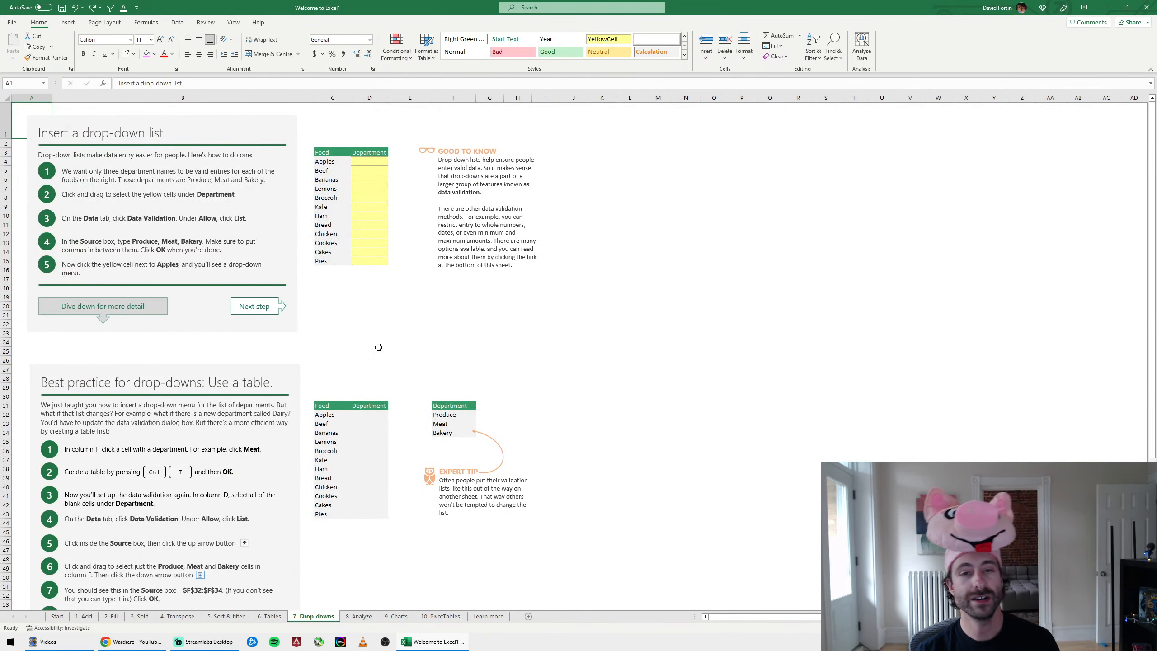
pyautogui.click(377, 323)
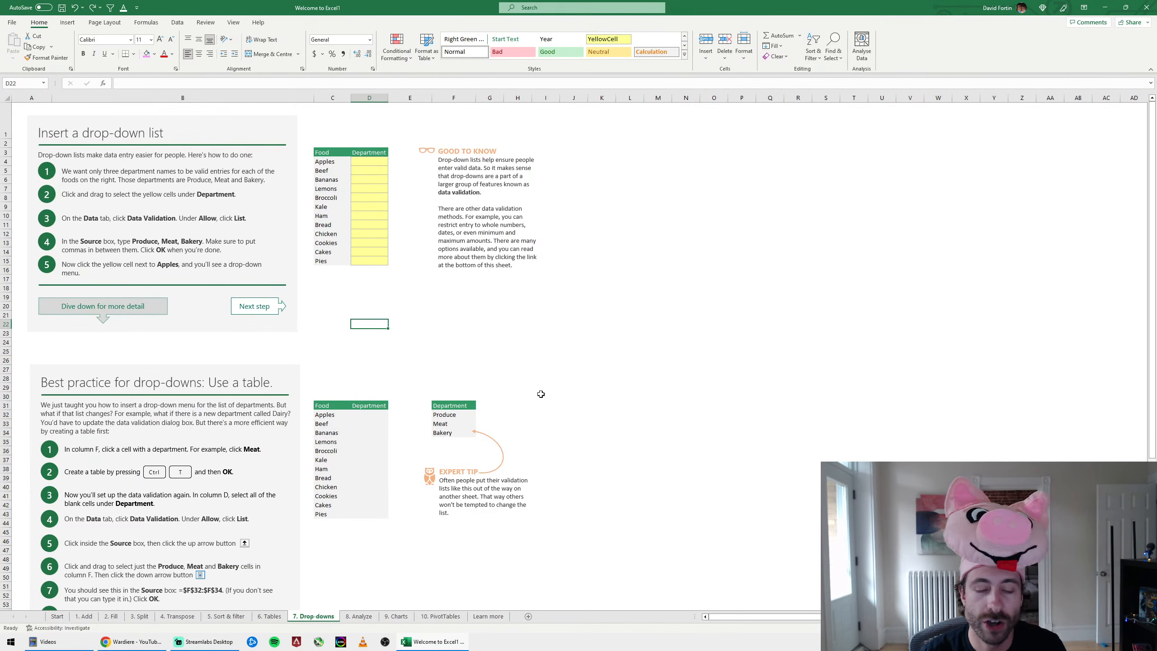
# Change the Produce entry in the department source list (F32) to Produces
pyautogui.scroll(3, 539, 393)
pyautogui.click(584, 320)
pyautogui.click(160, 85)
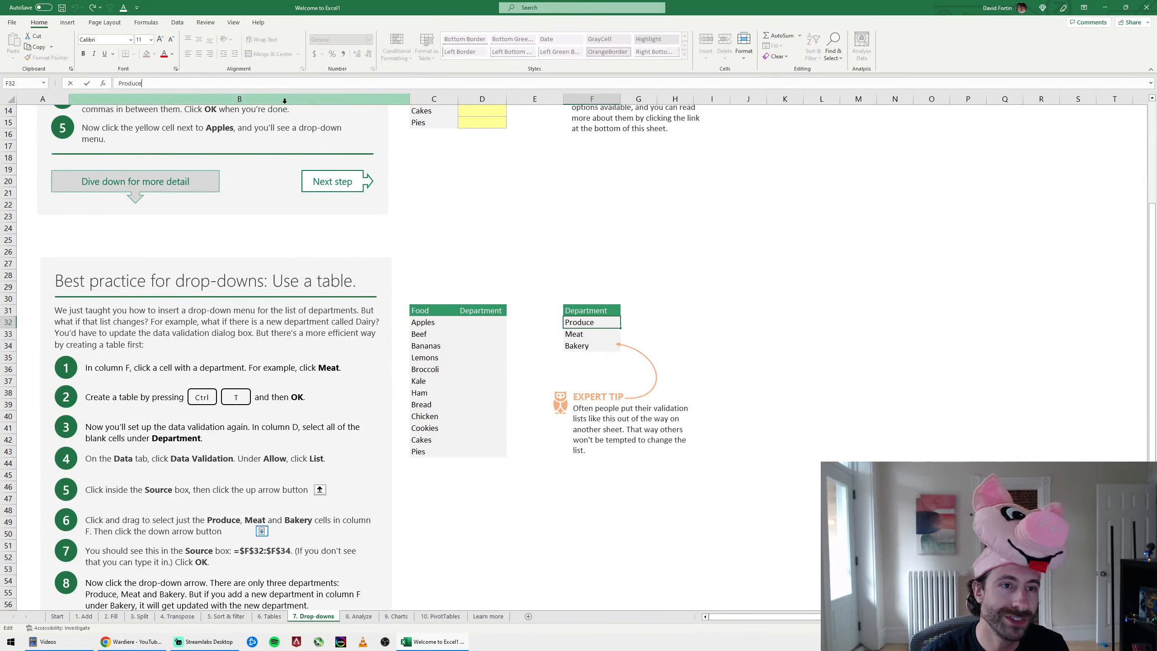
pyautogui.write('s')
pyautogui.press('Return')
# Restore the first department entry in F32 to Produce
pyautogui.click(581, 320)
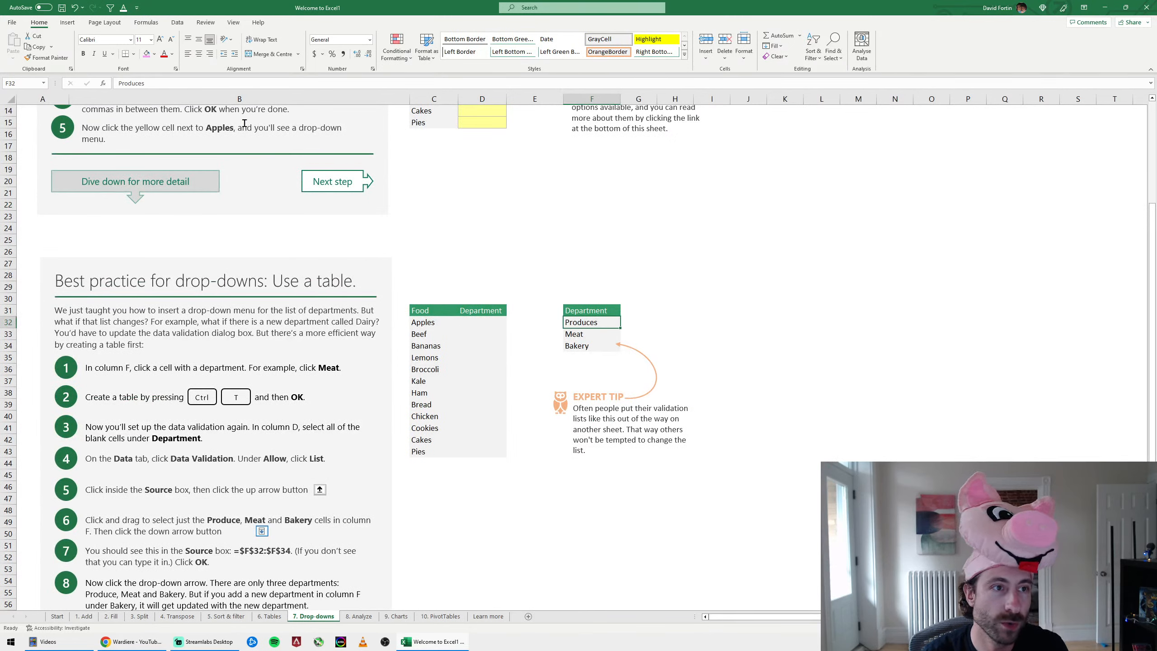
pyautogui.click(219, 83)
pyautogui.press('BackSpace')
pyautogui.press('Return')
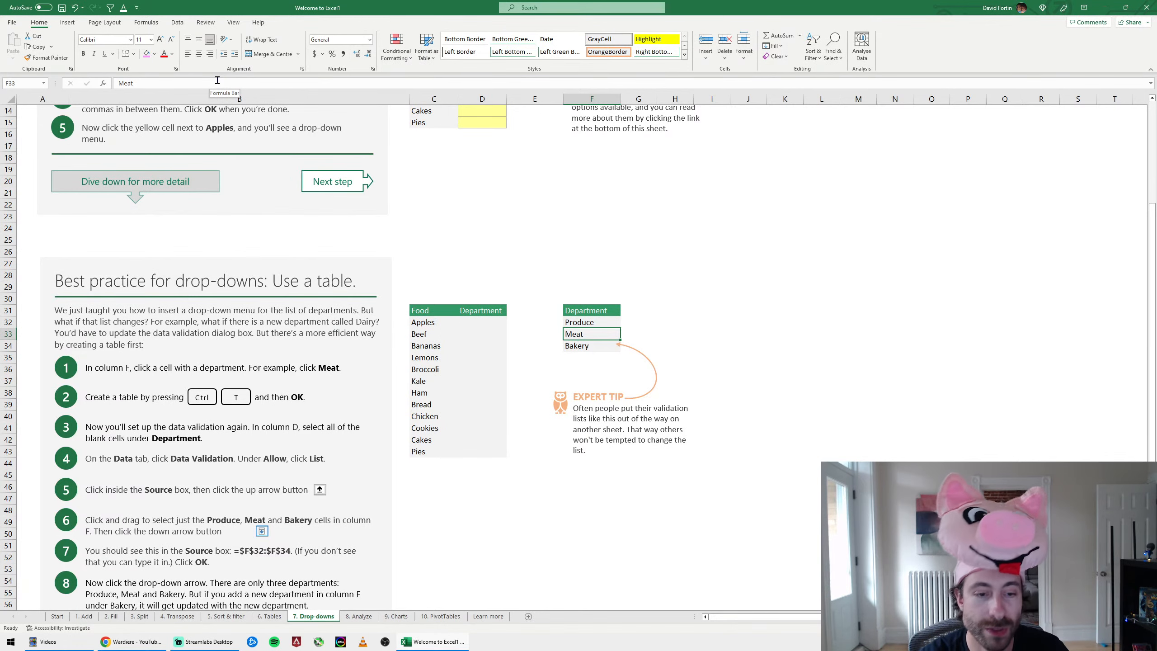
# Restrict the yellow Department cells D4:D15 to a validation list with the source 1,2,3
pyautogui.scroll(5, 439, 194)
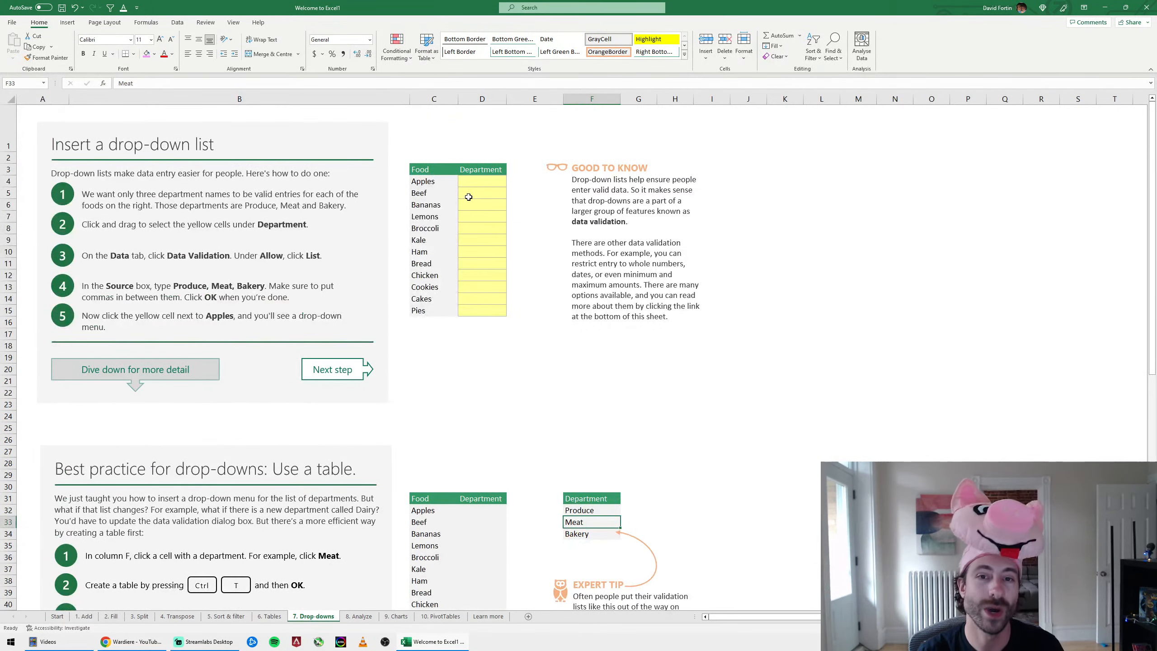
pyautogui.click(471, 184)
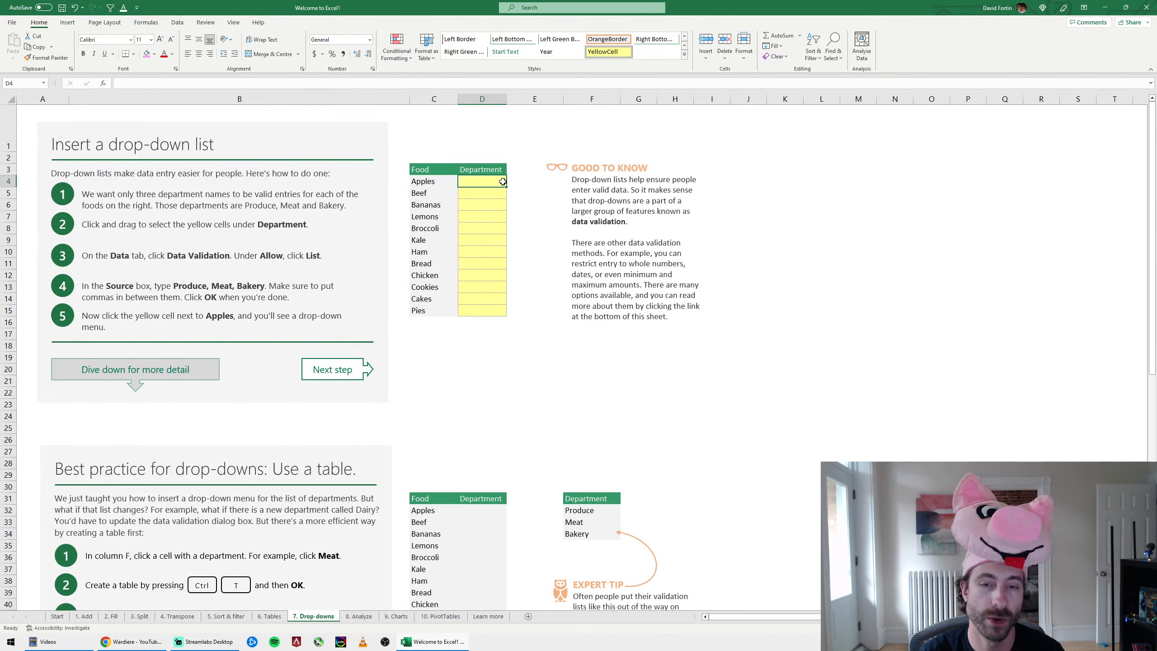
pyautogui.moveTo(482, 186); pyautogui.dragTo(482, 310)
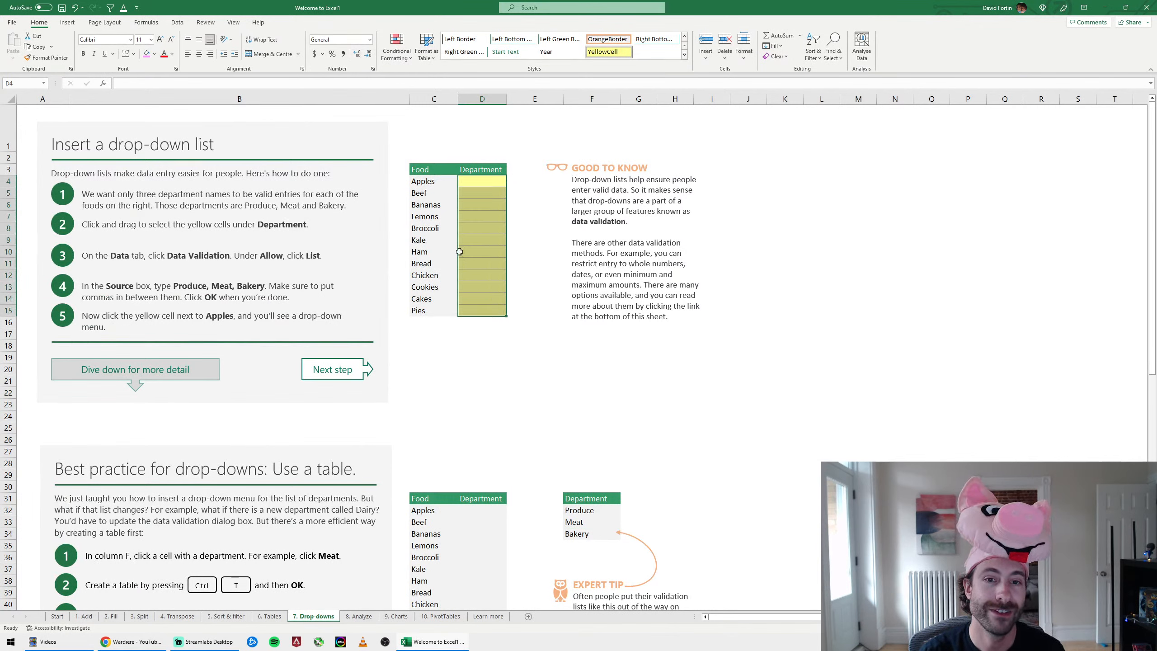
pyautogui.moveTo(432, 171); pyautogui.dragTo(430, 307)
pyautogui.moveTo(482, 171); pyautogui.dragTo(495, 313)
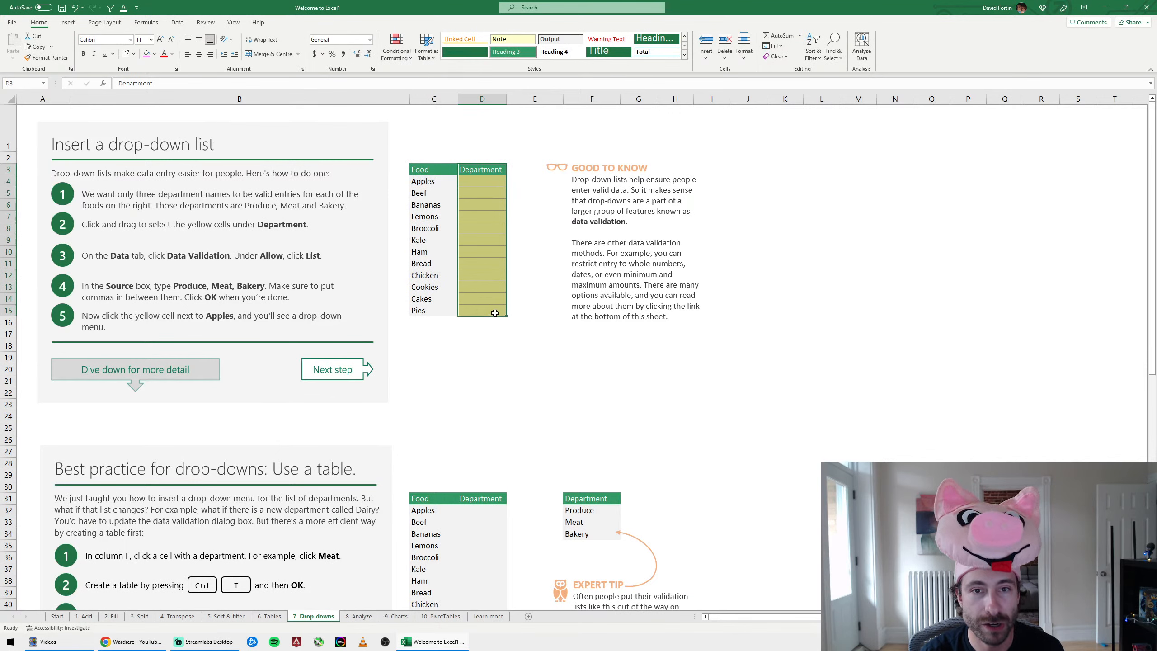
pyautogui.click(485, 180)
pyautogui.moveTo(504, 181); pyautogui.dragTo(500, 314)
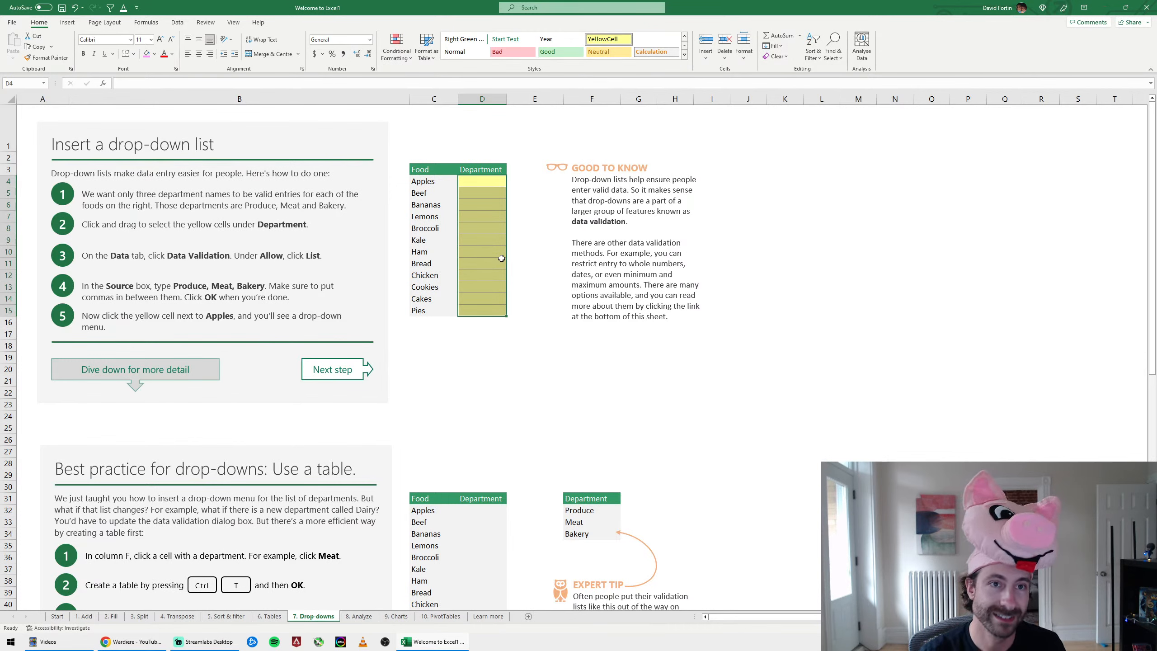
pyautogui.click(176, 23)
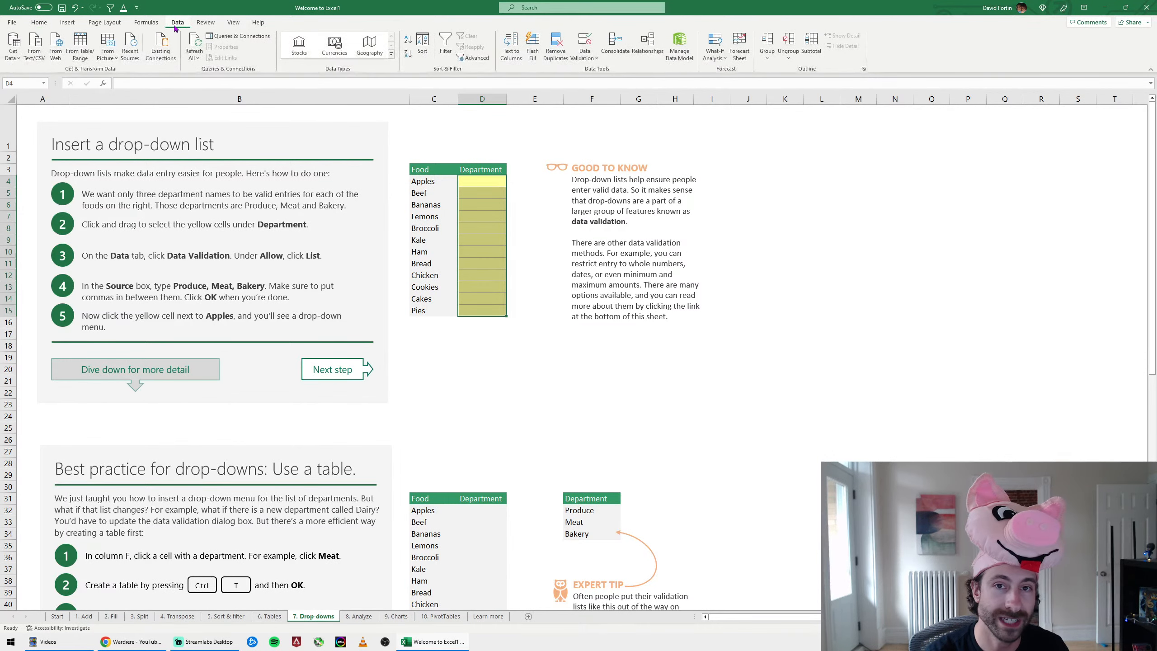
pyautogui.click(579, 60)
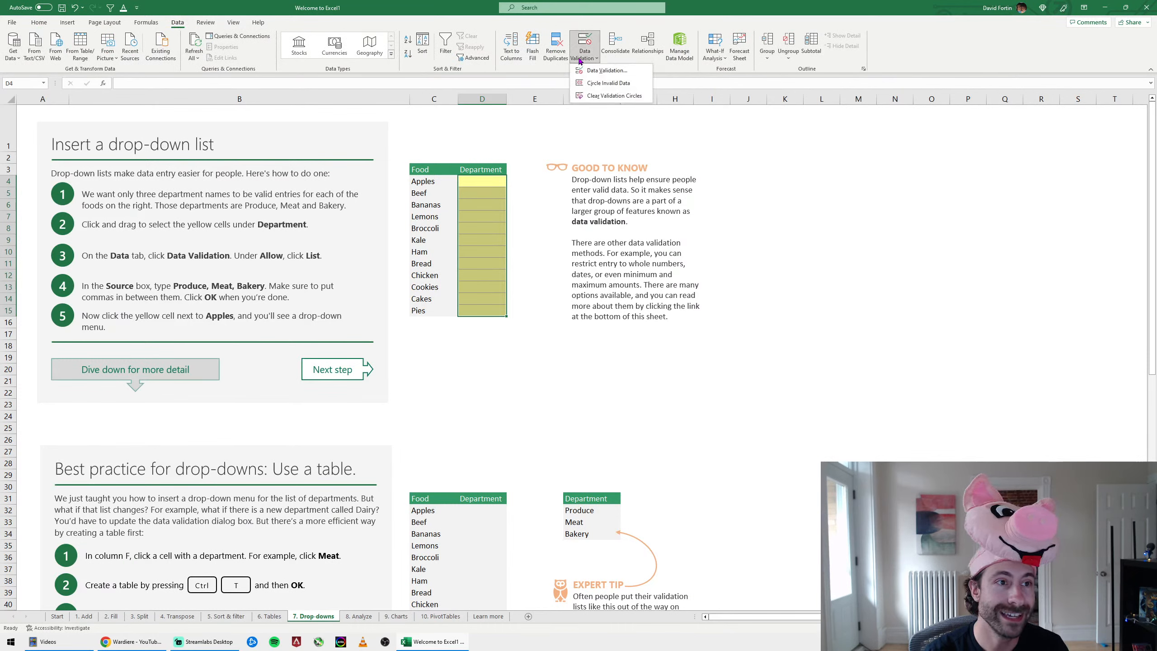
pyautogui.click(601, 71)
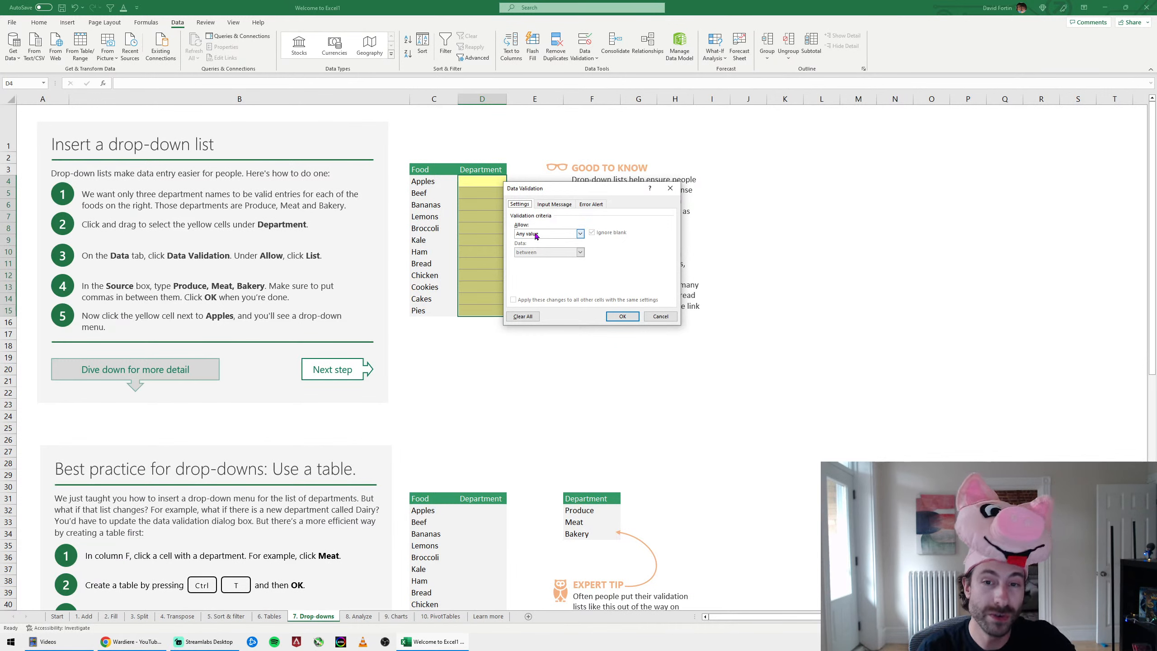
pyautogui.click(534, 235)
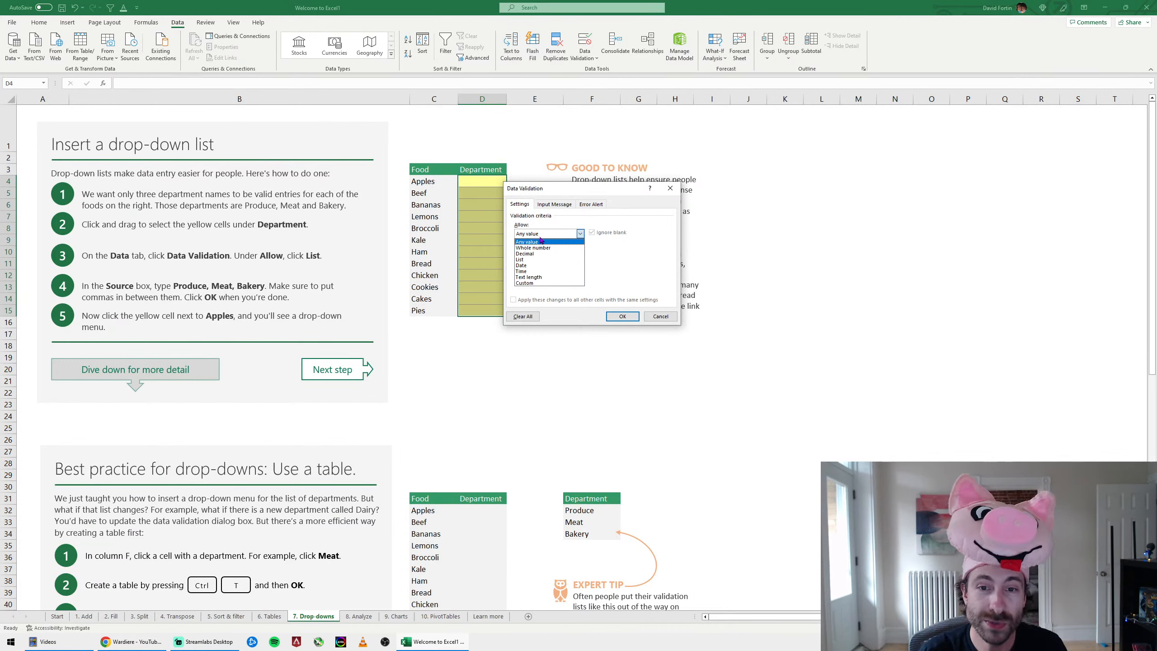
pyautogui.click(535, 260)
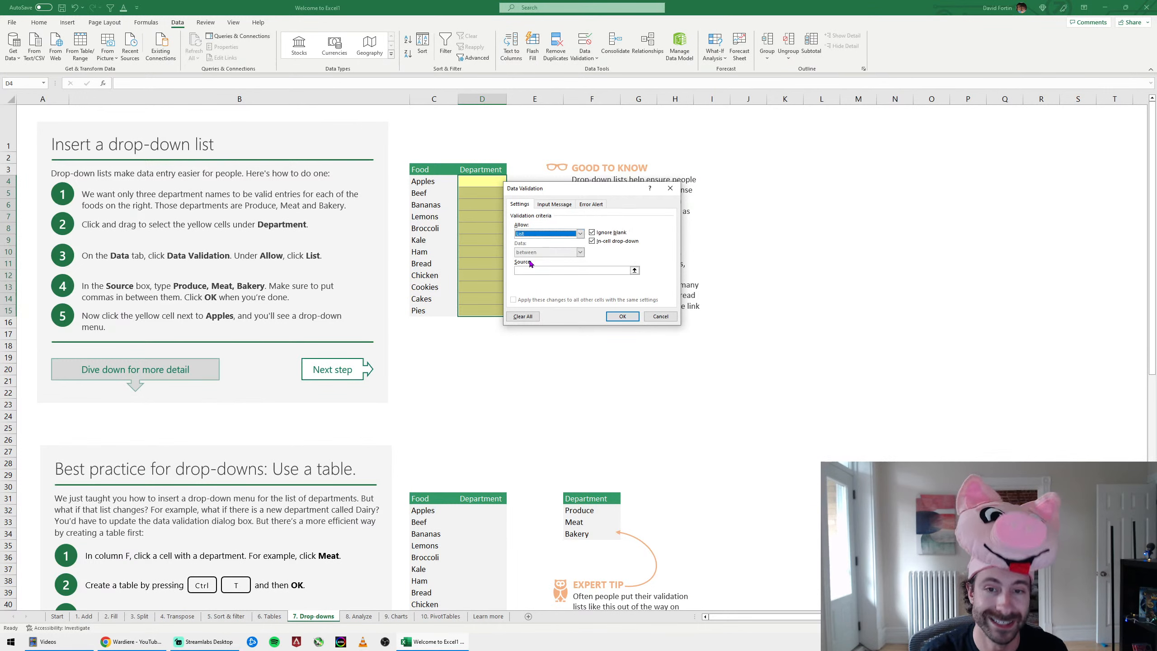
pyautogui.click(536, 272)
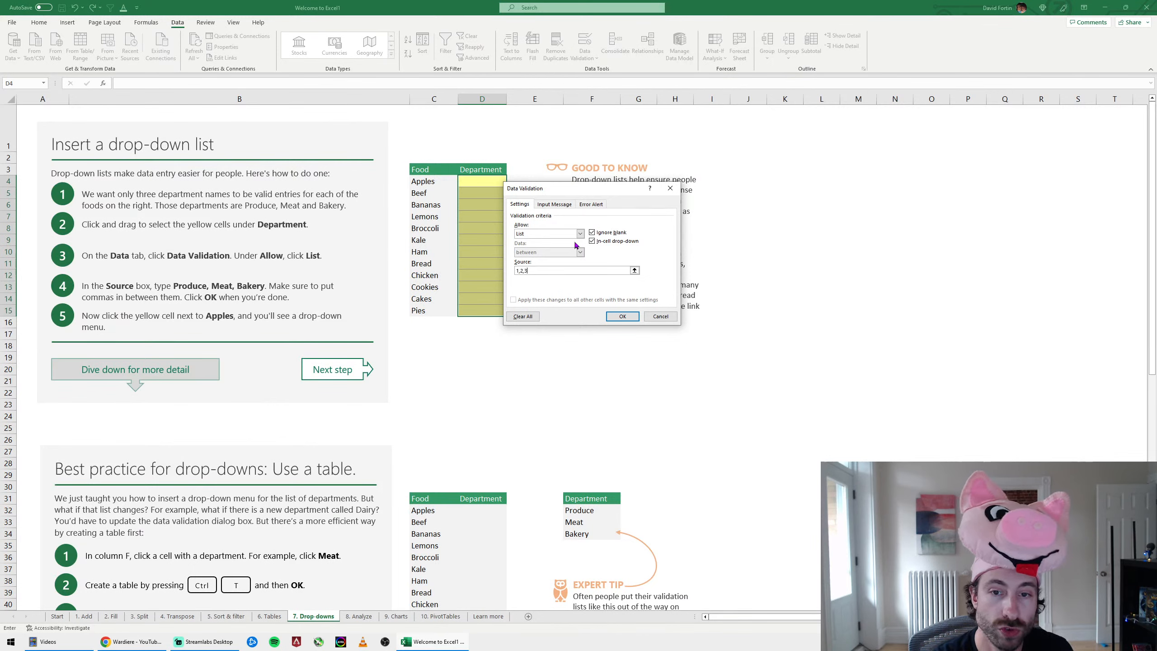
pyautogui.click(623, 316)
# Choose 2 as the department for Apples in D4 from its drop-down list
pyautogui.click(502, 182)
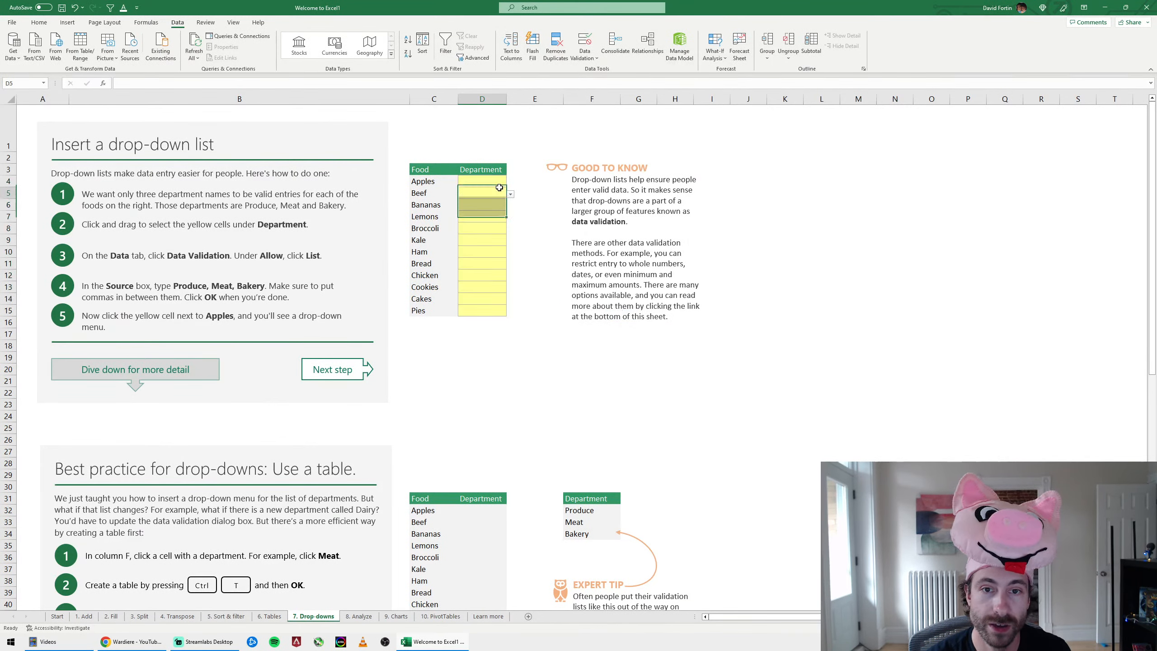
pyautogui.click(511, 182)
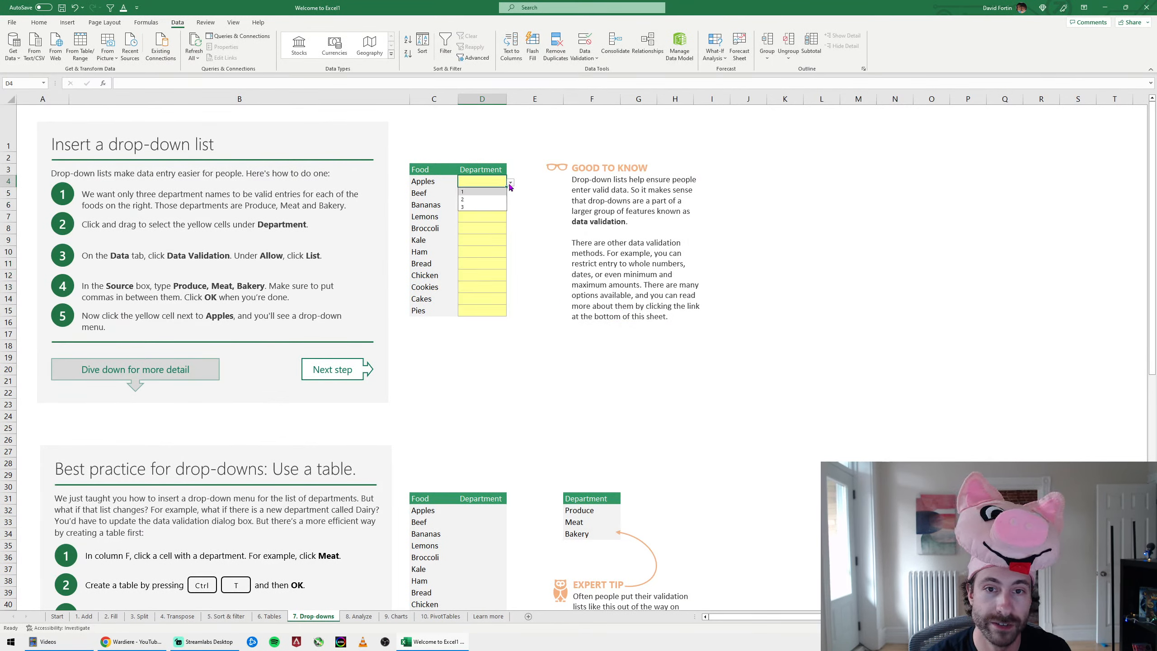
pyautogui.click(490, 203)
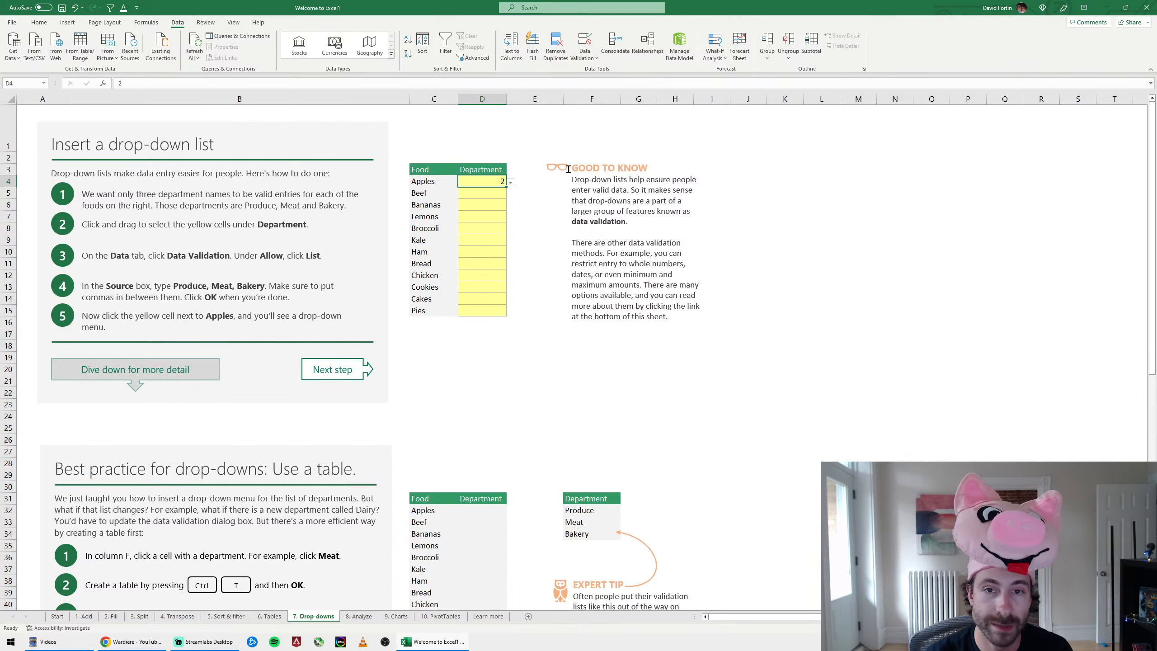
# Try to enter 5 in D4 against the validation list, and cancel the entry
pyautogui.write('5')
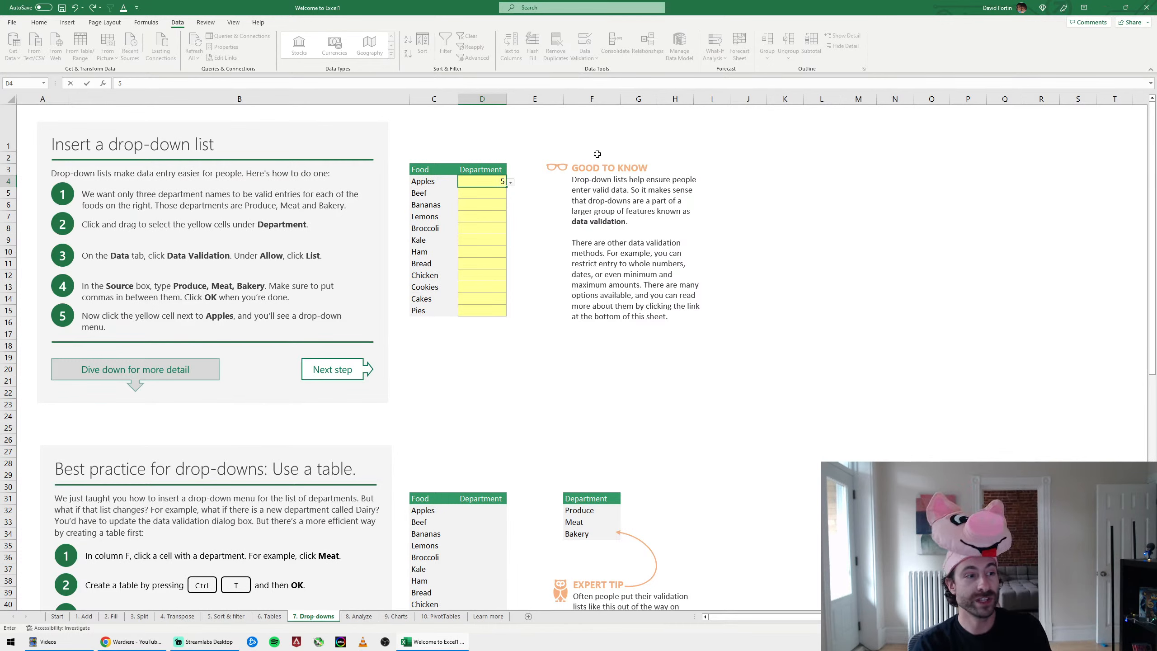
pyautogui.press('Return')
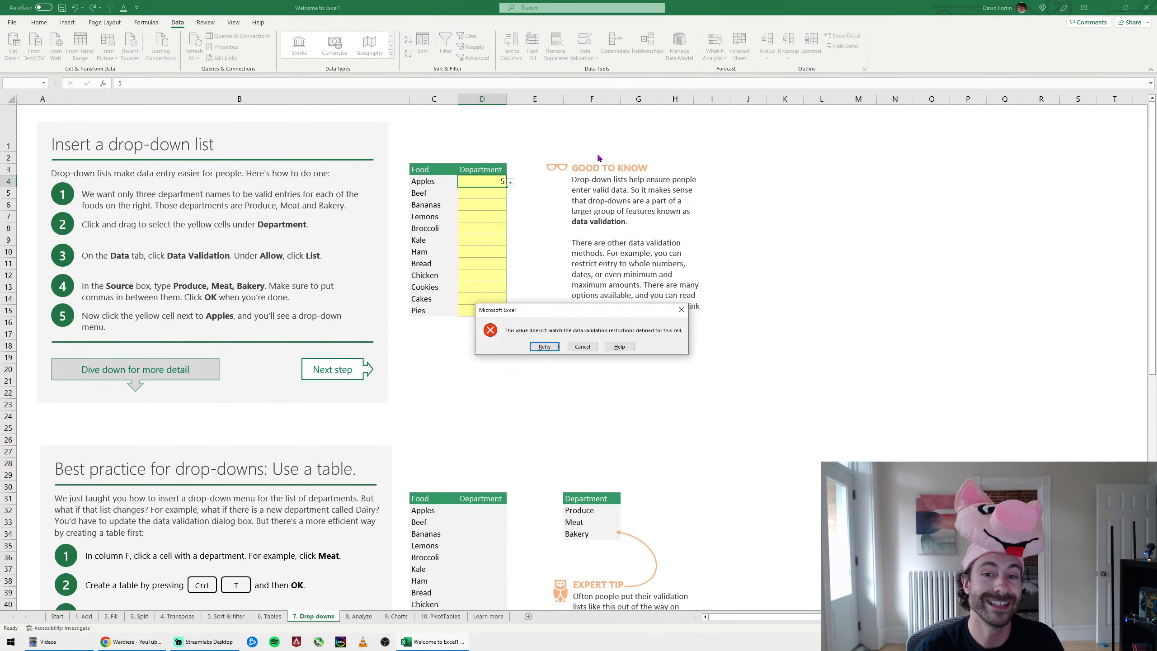
pyautogui.click(571, 346)
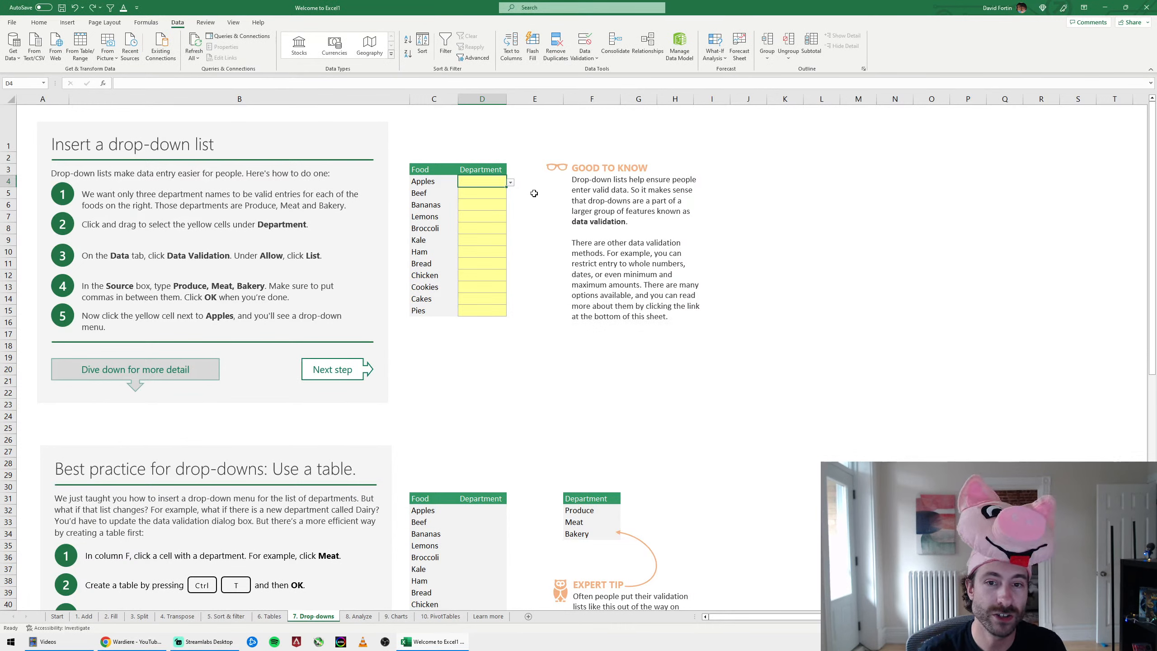
pyautogui.click(511, 183)
pyautogui.click(522, 167)
# Add list validation to the yellow Department cells D4:D15, using the department entries in =$F$32:$F$34 as the source
pyautogui.click(492, 183)
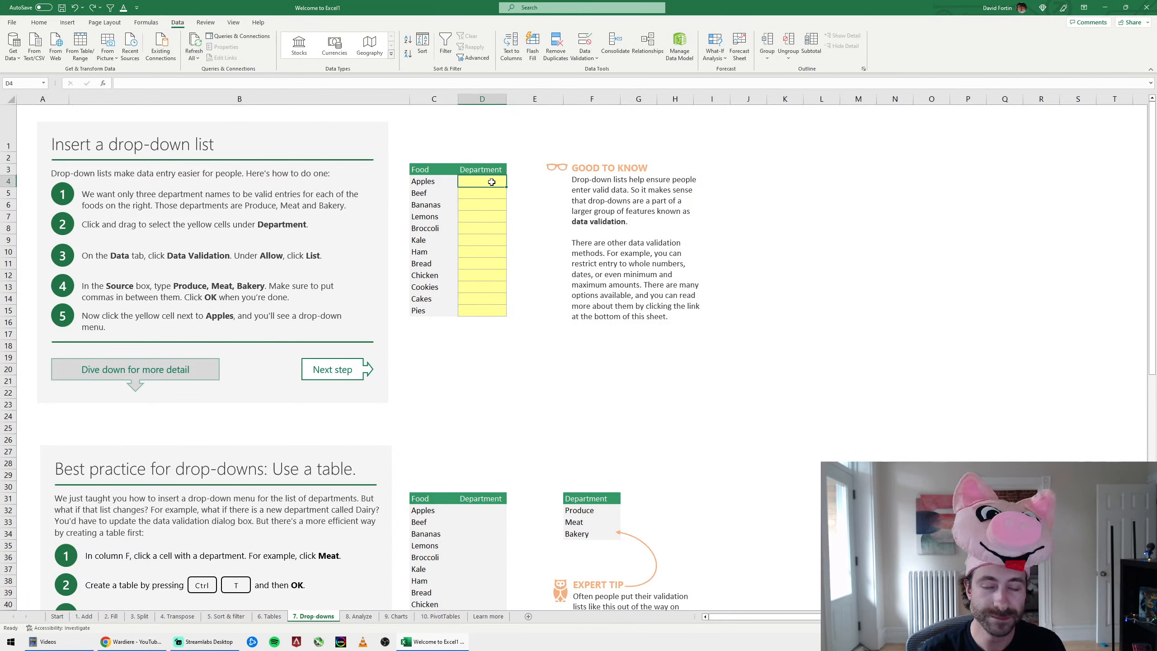
pyautogui.moveTo(486, 303); pyautogui.dragTo(487, 312)
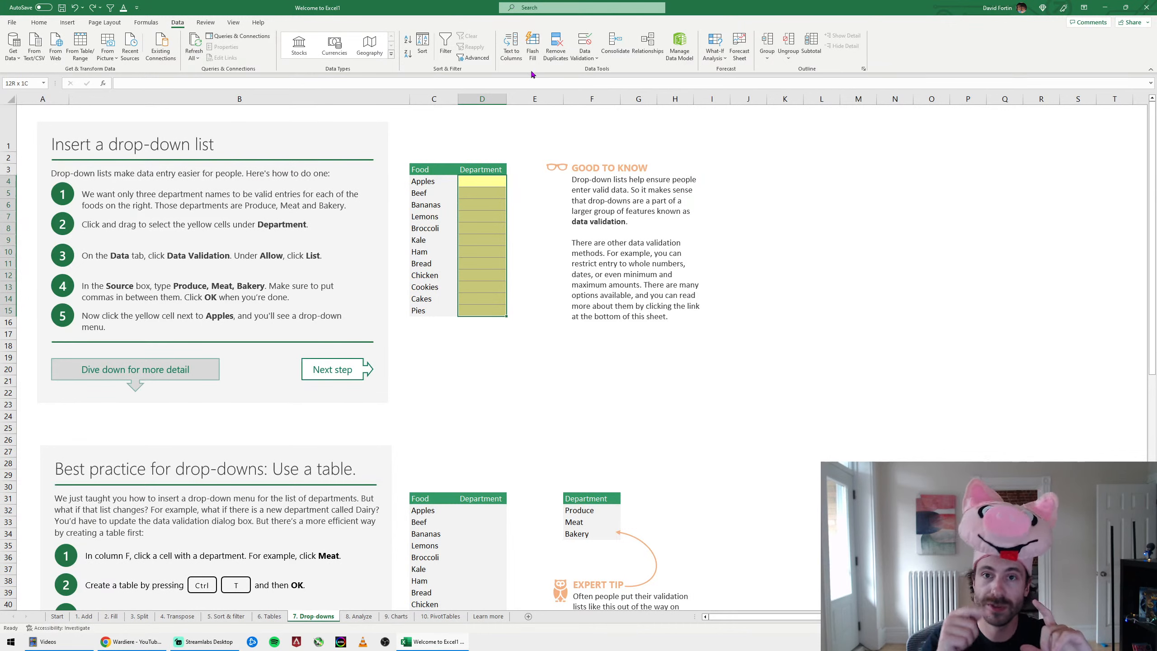
pyautogui.click(585, 43)
pyautogui.click(580, 233)
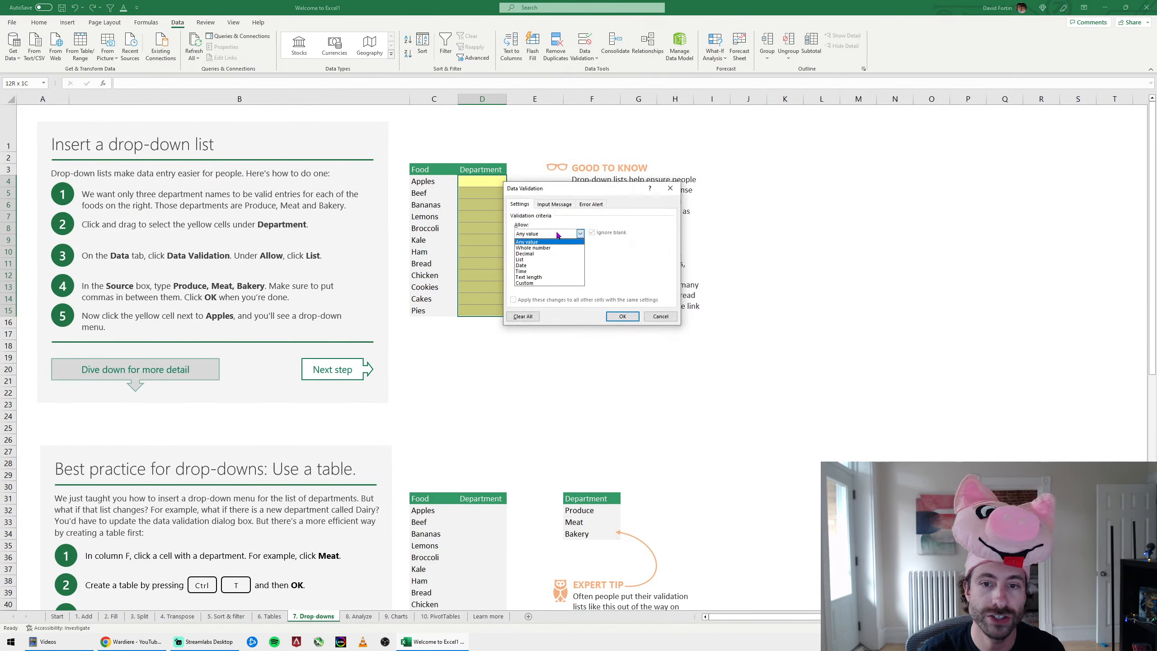
pyautogui.click(541, 259)
pyautogui.click(544, 270)
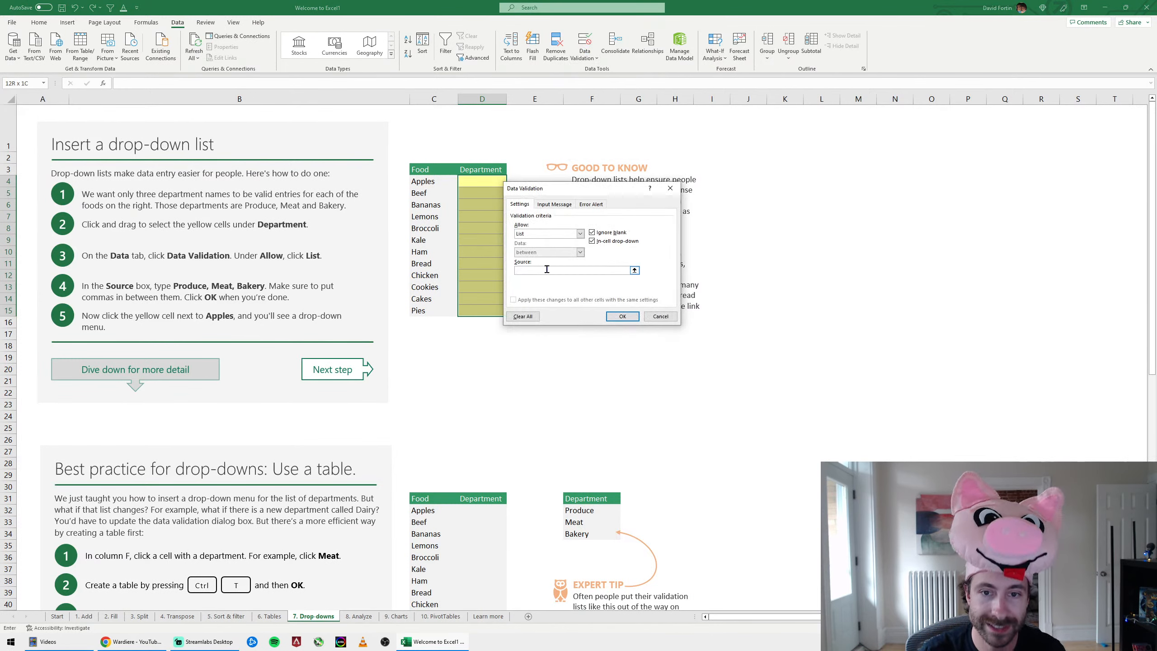
pyautogui.click(635, 270)
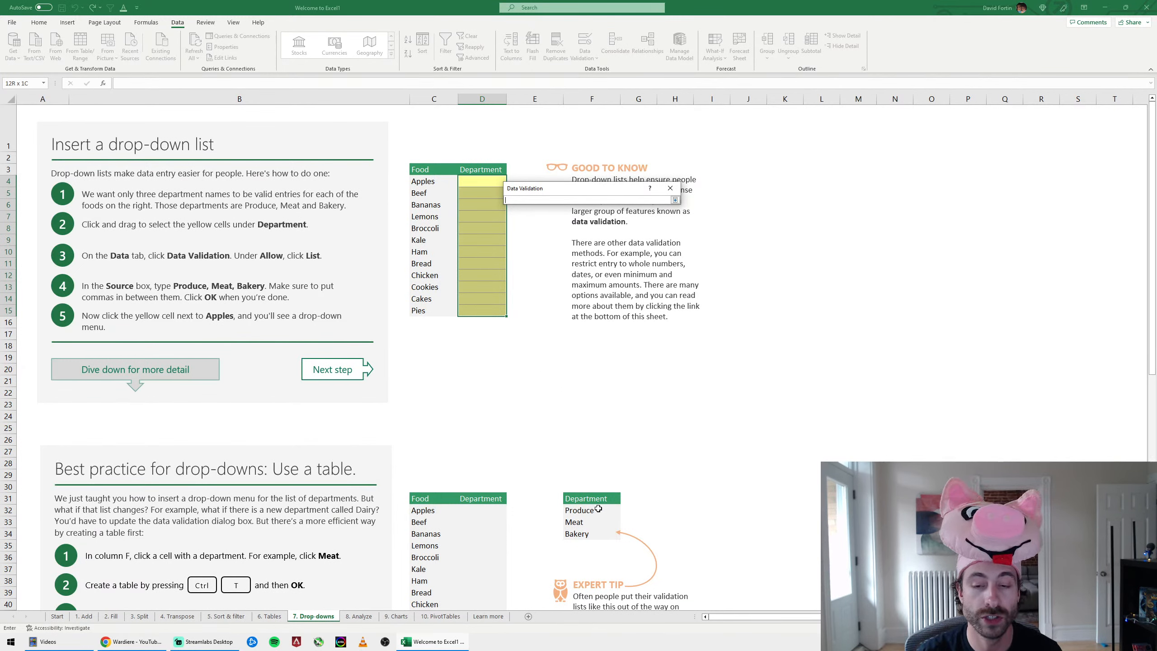
pyautogui.moveTo(599, 510); pyautogui.dragTo(590, 534)
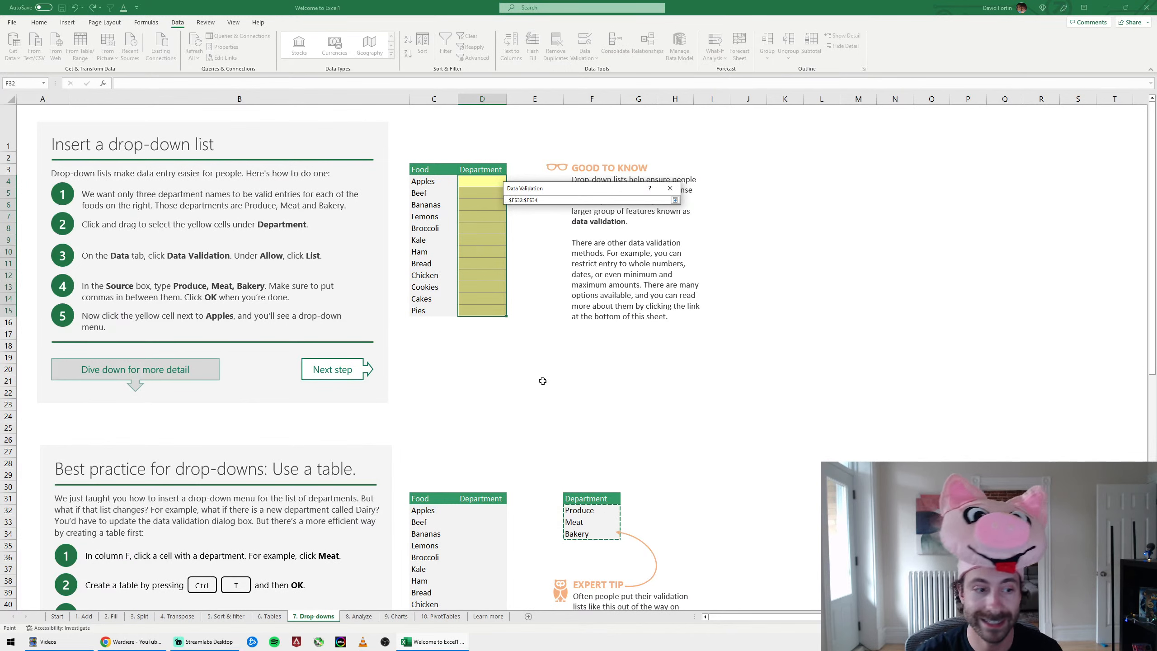
pyautogui.press('Return')
pyautogui.click(622, 316)
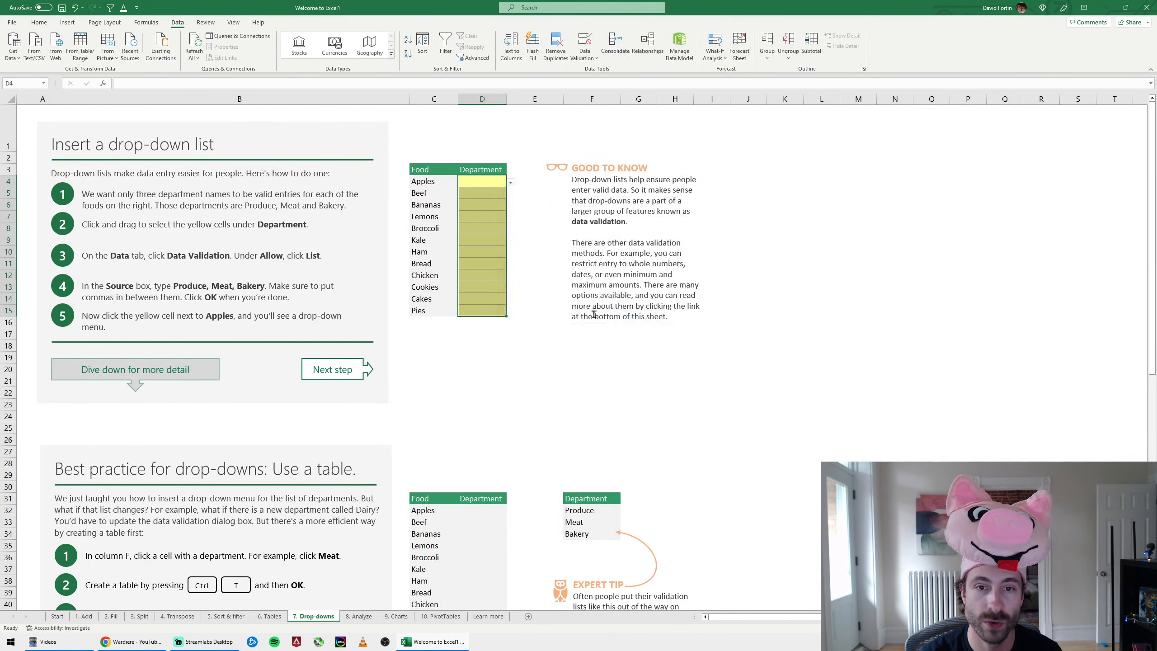
# Use the cell drop-downs to assign Meat to Apples and Beef, and Bakery to Lemons
pyautogui.click(499, 182)
pyautogui.click(511, 182)
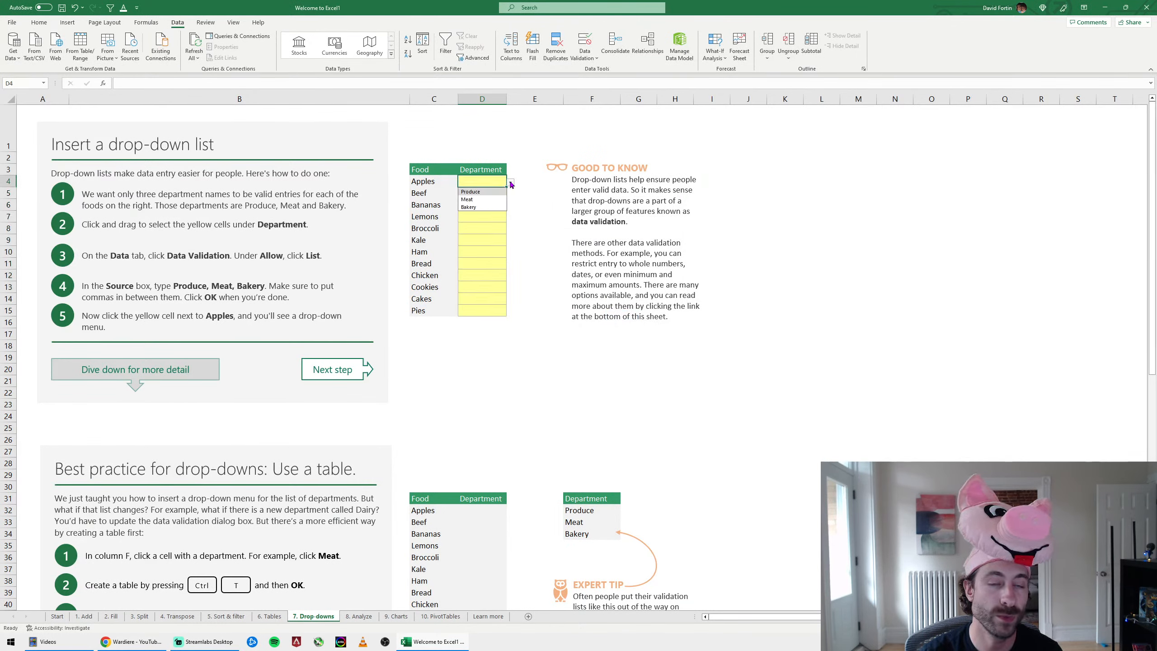
pyautogui.click(496, 201)
pyautogui.click(499, 193)
pyautogui.click(510, 195)
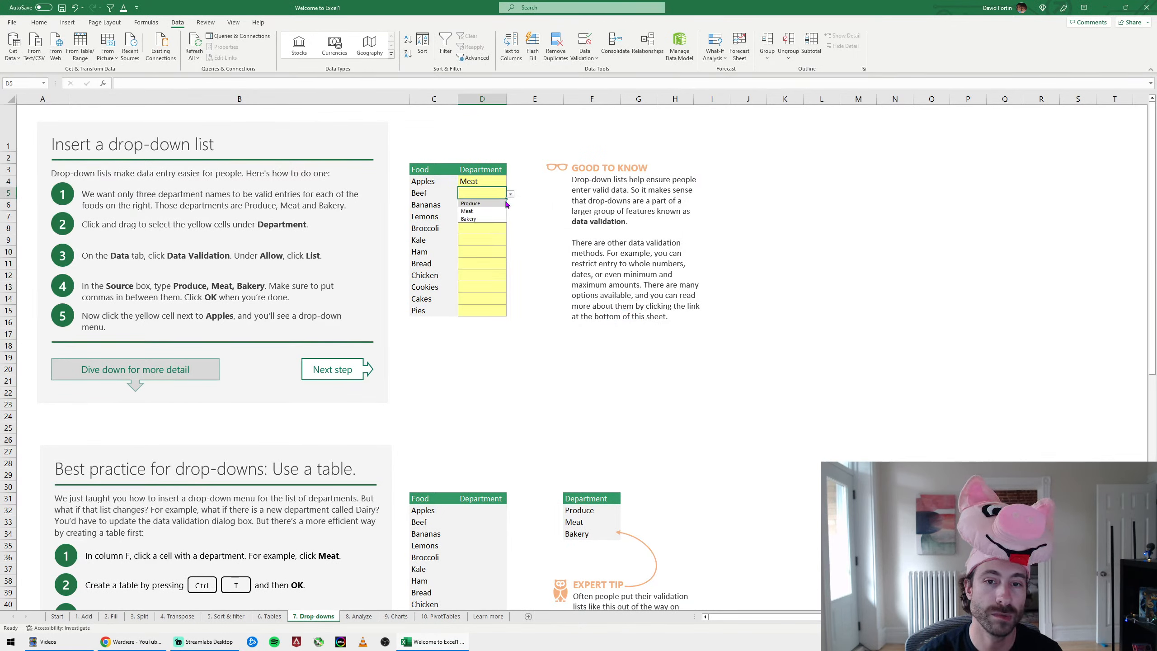
pyautogui.click(491, 211)
pyautogui.click(490, 215)
pyautogui.click(511, 218)
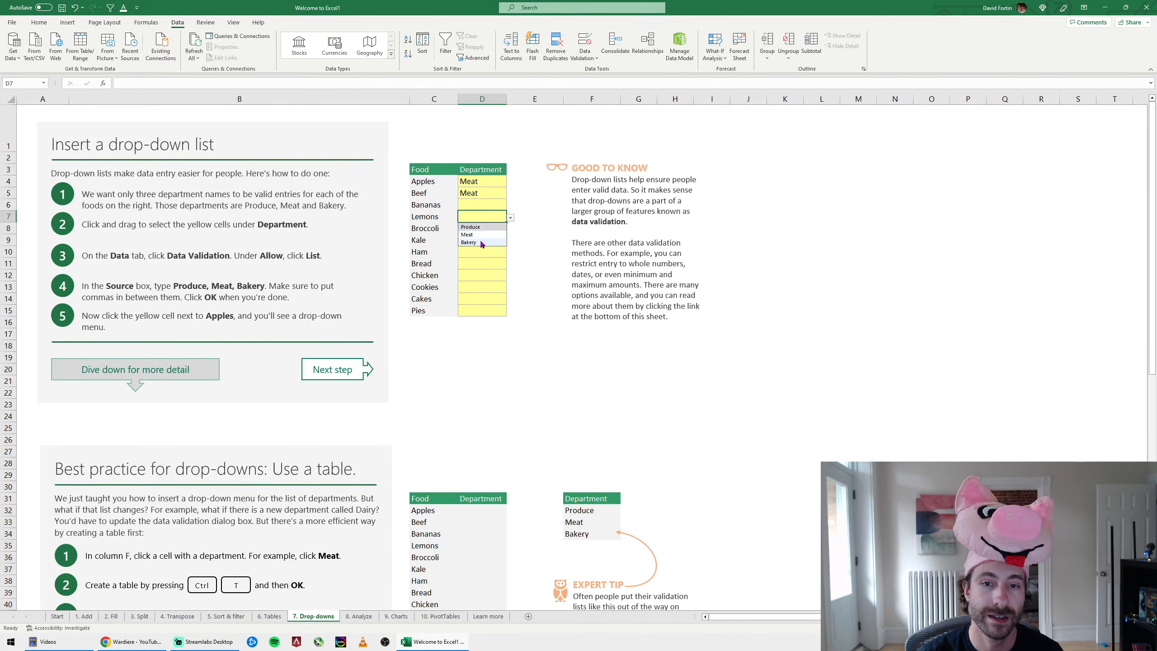
pyautogui.click(490, 238)
# Change the first department source entry in F32 to Produce-1
pyautogui.click(590, 511)
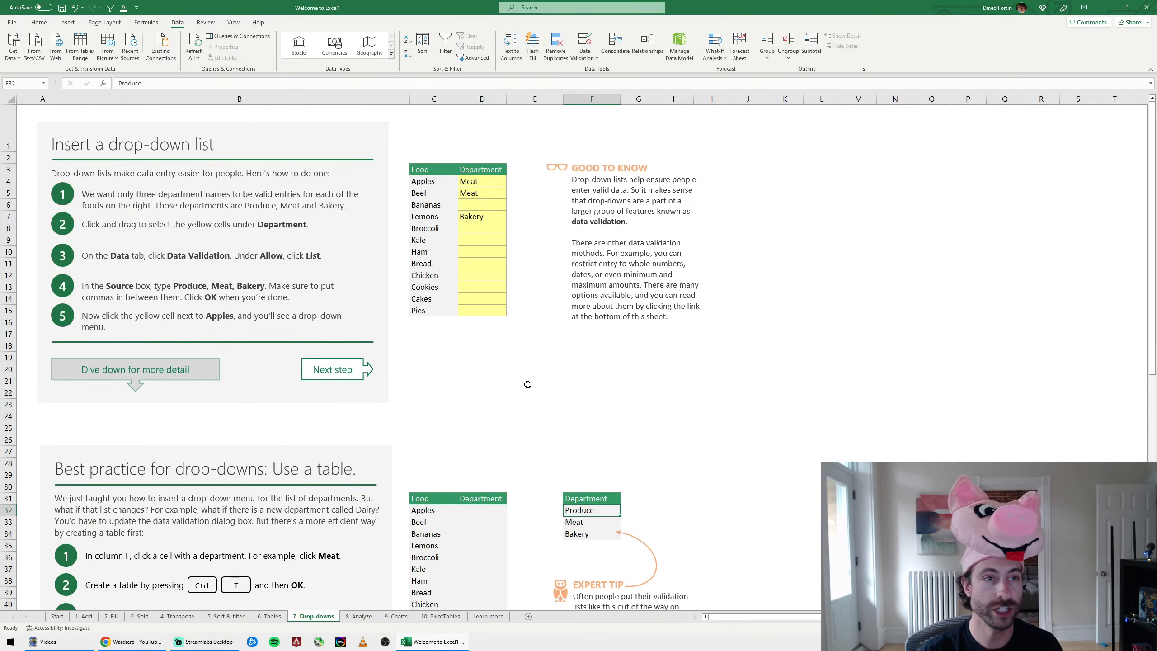
pyautogui.click(169, 82)
pyautogui.write('-1')
pyautogui.press('Return')
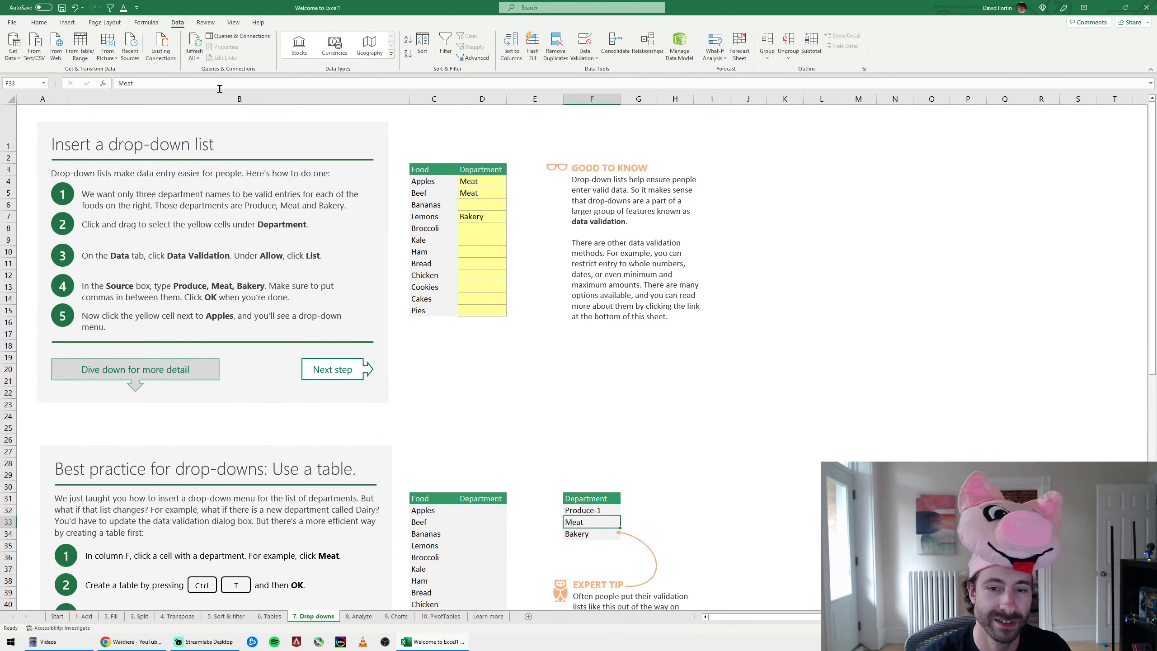
# Set the department for Apples in D4 to Produce-1 from its drop-down list
pyautogui.click(494, 183)
pyautogui.click(511, 182)
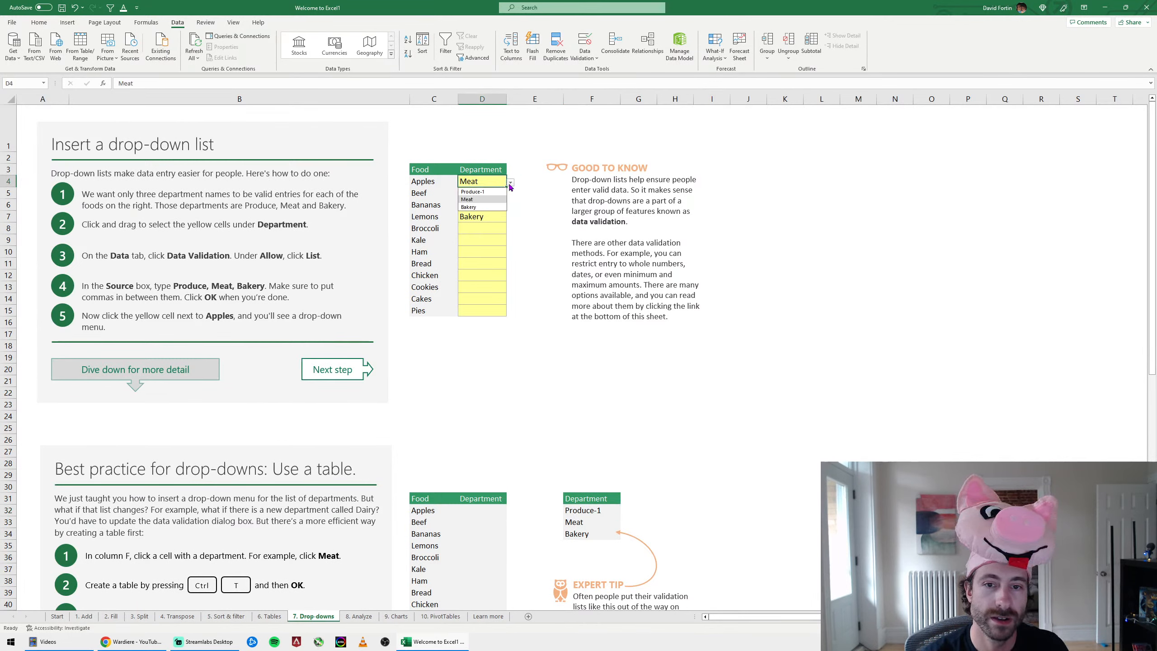
pyautogui.click(493, 192)
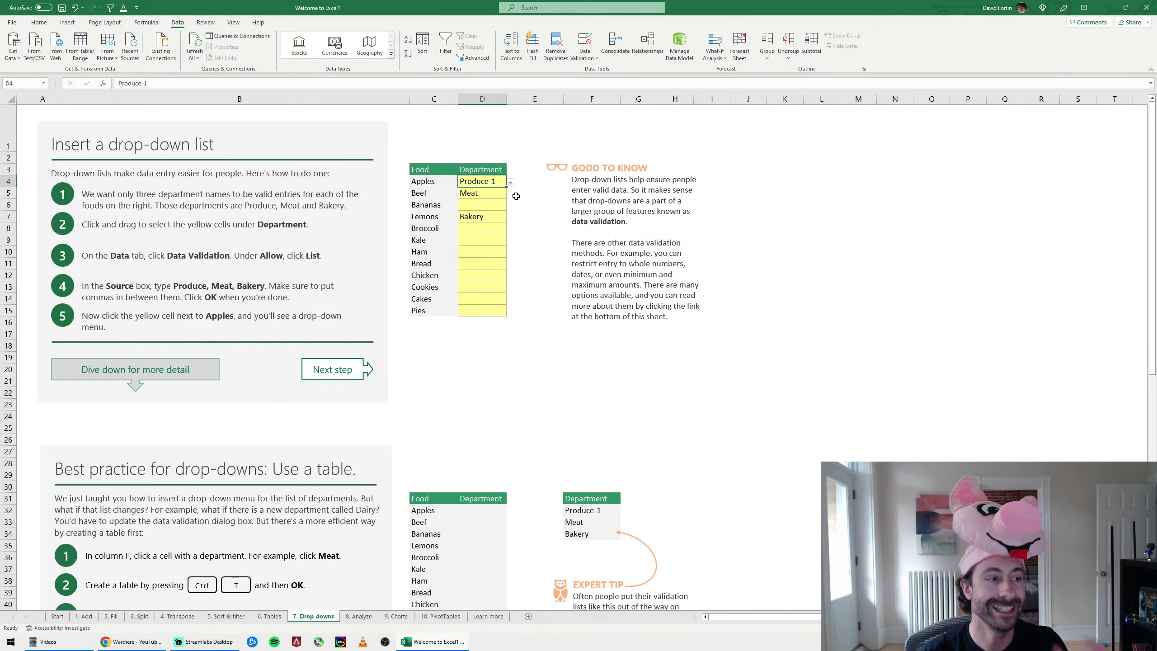
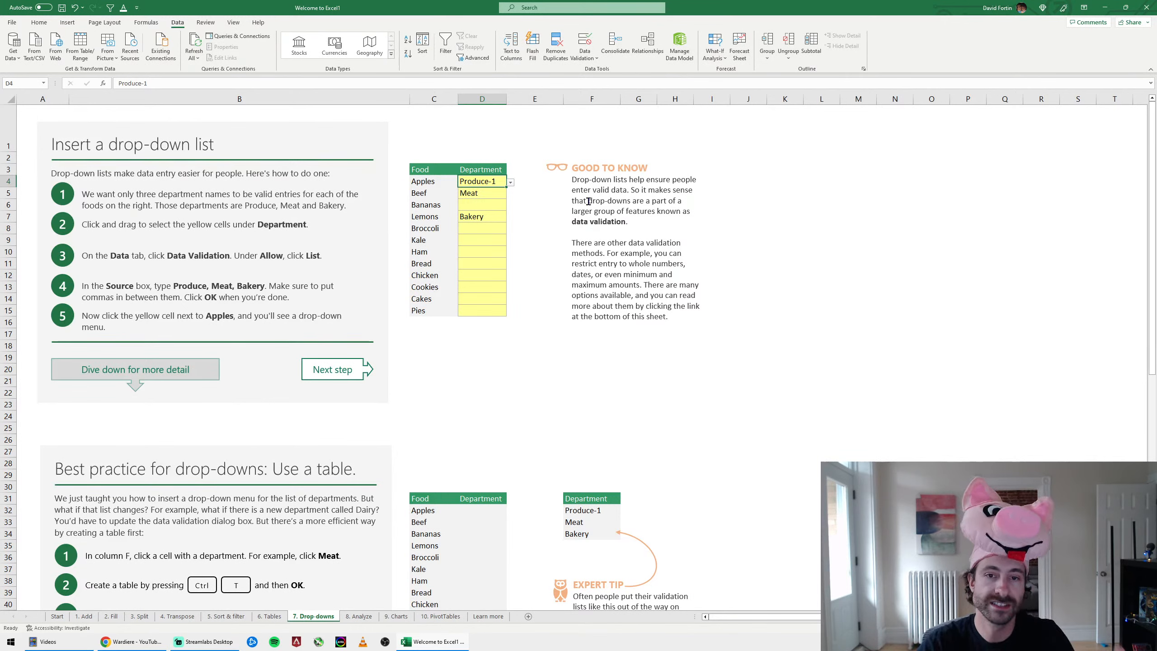
# Copy the Apples department into the Bananas cell D6 and the empty Department cells D8:D15
pyautogui.click(496, 204)
pyautogui.click(498, 184)
pyautogui.hotkey('ctrl', 'c')
pyautogui.click(490, 205)
pyautogui.hotkey('ctrl', 'v')
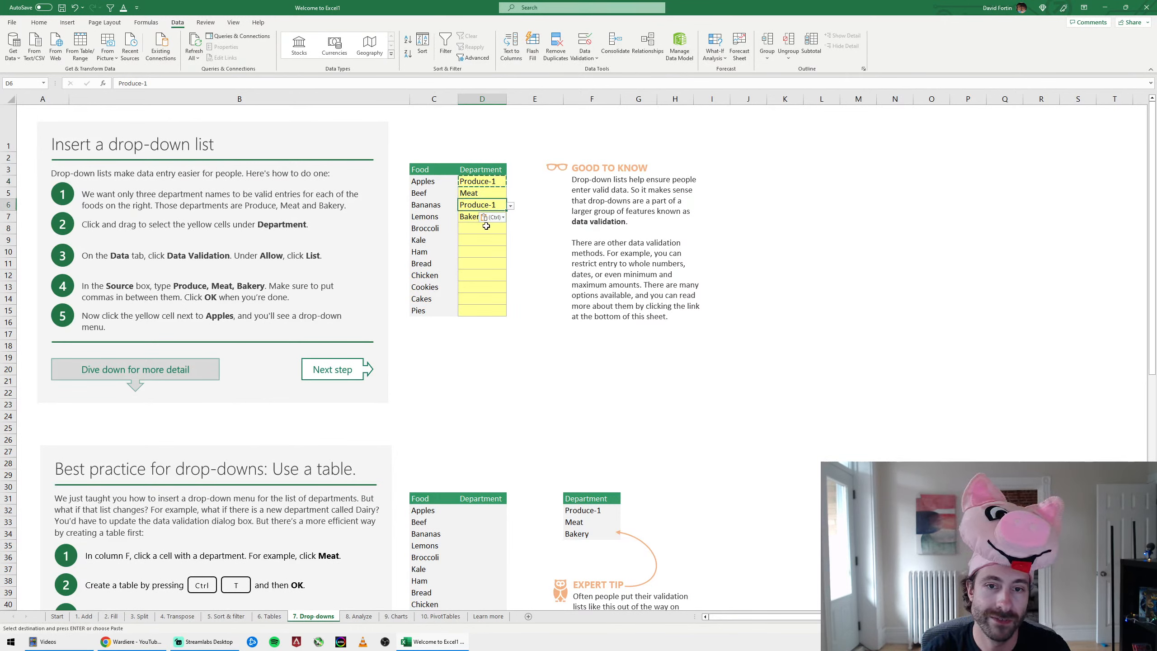
pyautogui.moveTo(480, 228); pyautogui.dragTo(479, 316)
pyautogui.hotkey('ctrl', 'v')
# Turn on header filters for the Food and Department range C3:D15
pyautogui.click(534, 205)
pyautogui.moveTo(440, 171); pyautogui.dragTo(498, 311)
pyautogui.press('Escape')
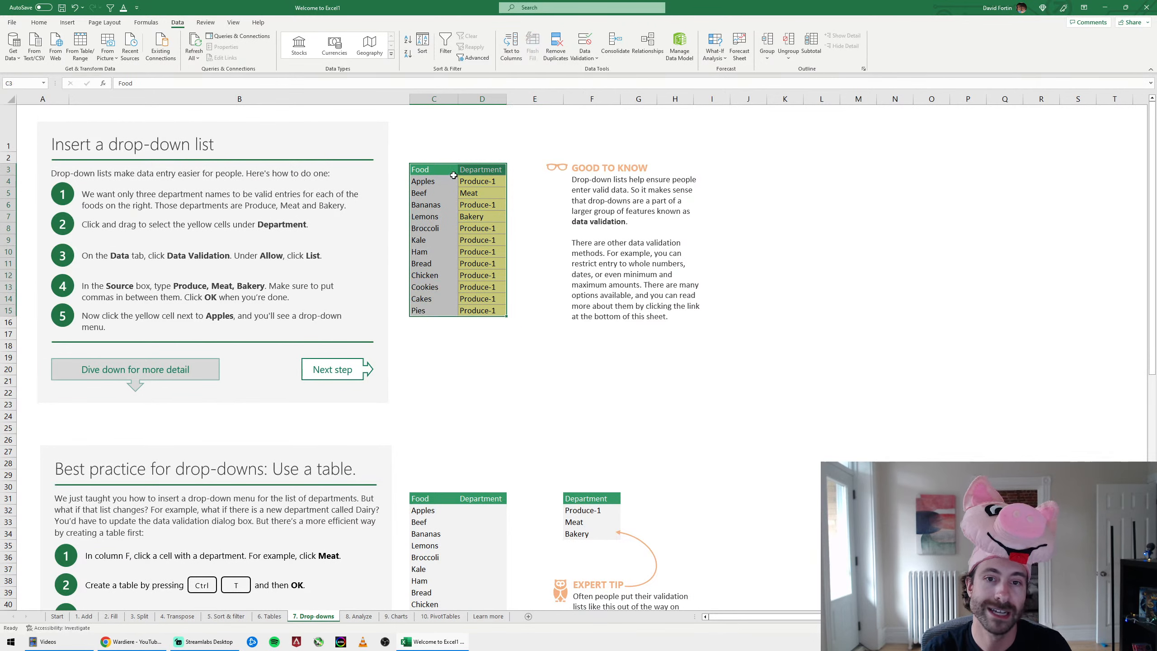
pyautogui.hotkey('ctrl', 'shift', 'l')
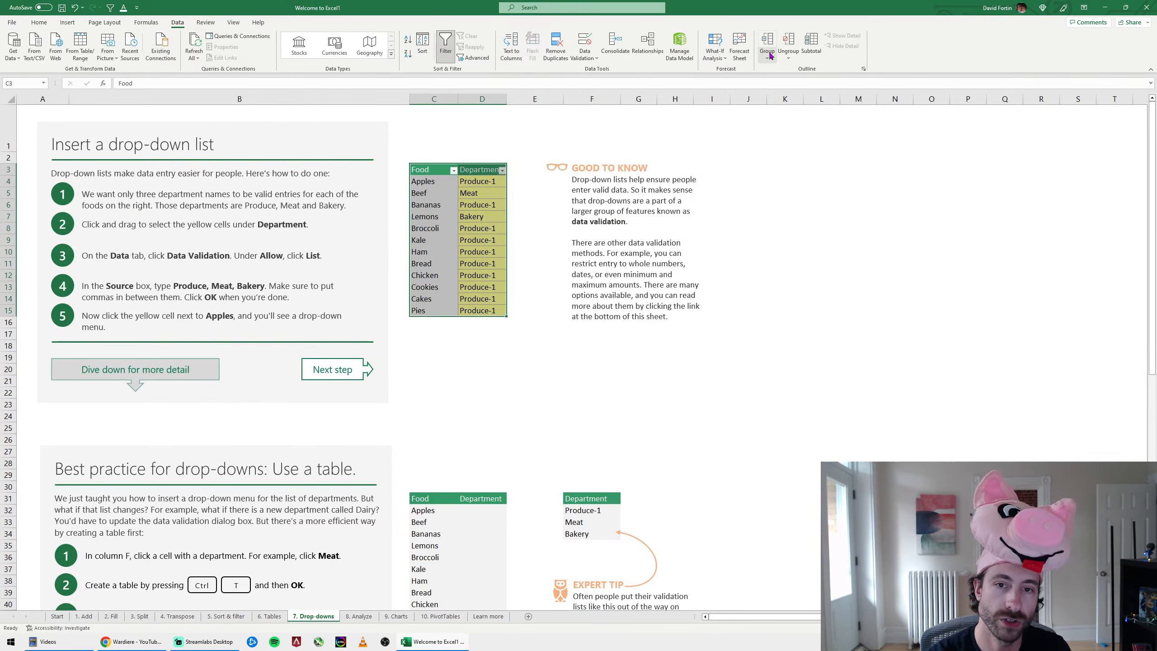
# Filter the Department column to show only Produce-1 entries, and undo that filter
pyautogui.click(494, 193)
pyautogui.click(502, 171)
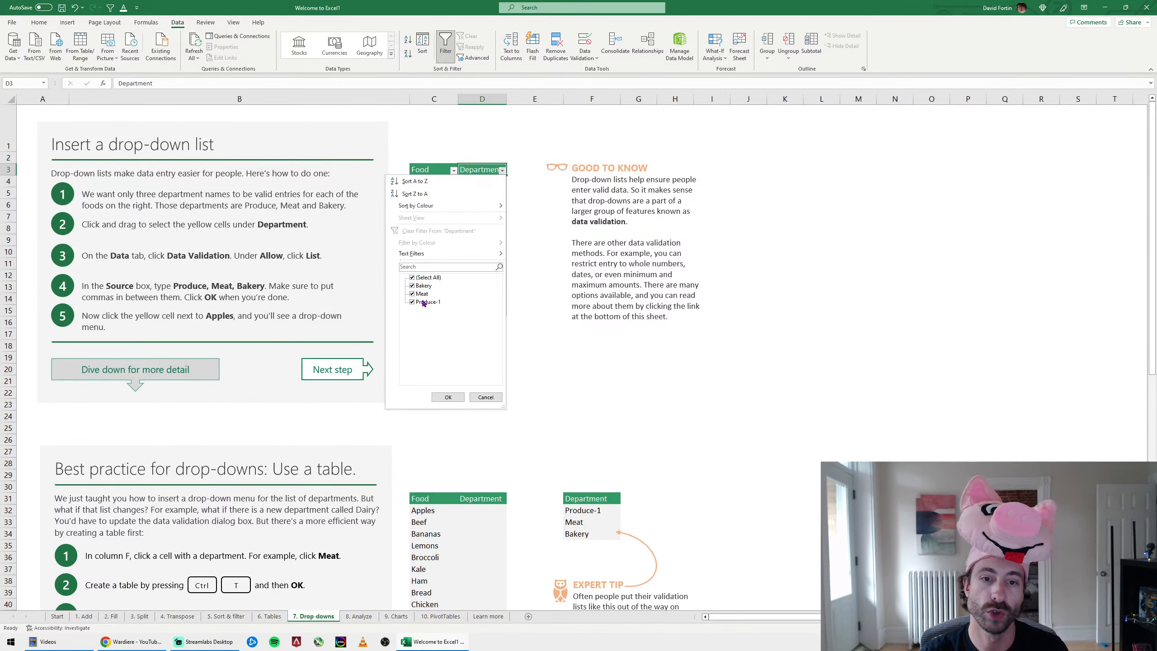
pyautogui.moveTo(424, 302); pyautogui.dragTo(443, 357)
pyautogui.moveTo(424, 279); pyautogui.dragTo(422, 292)
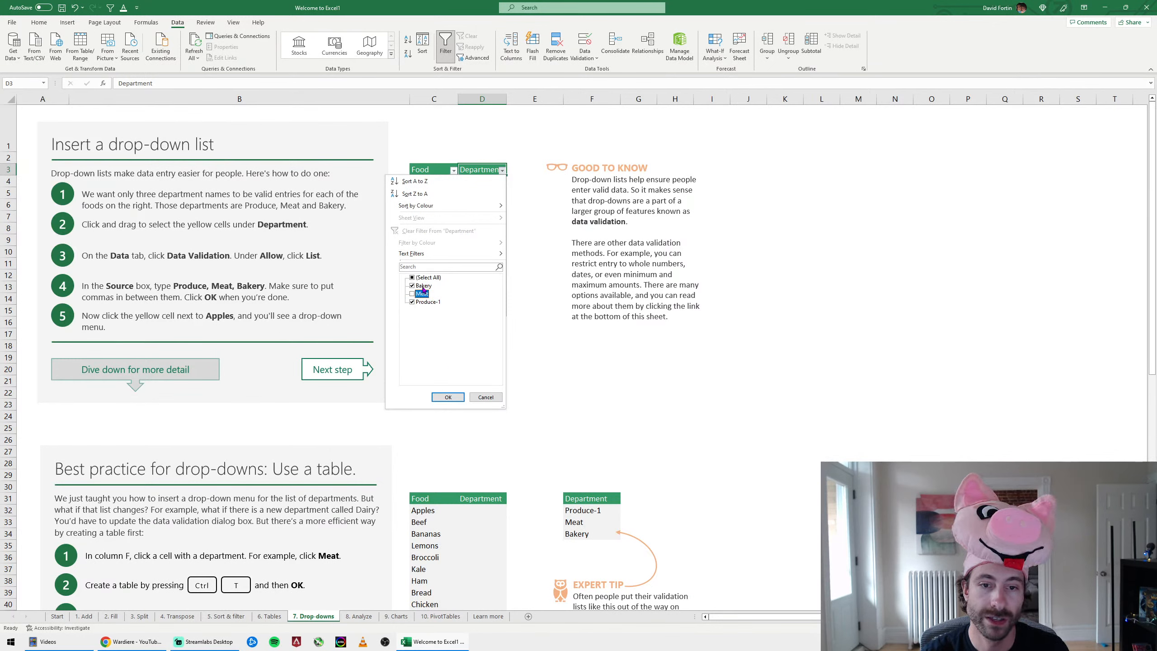
pyautogui.click(448, 396)
pyautogui.moveTo(626, 222); pyautogui.dragTo(564, 213)
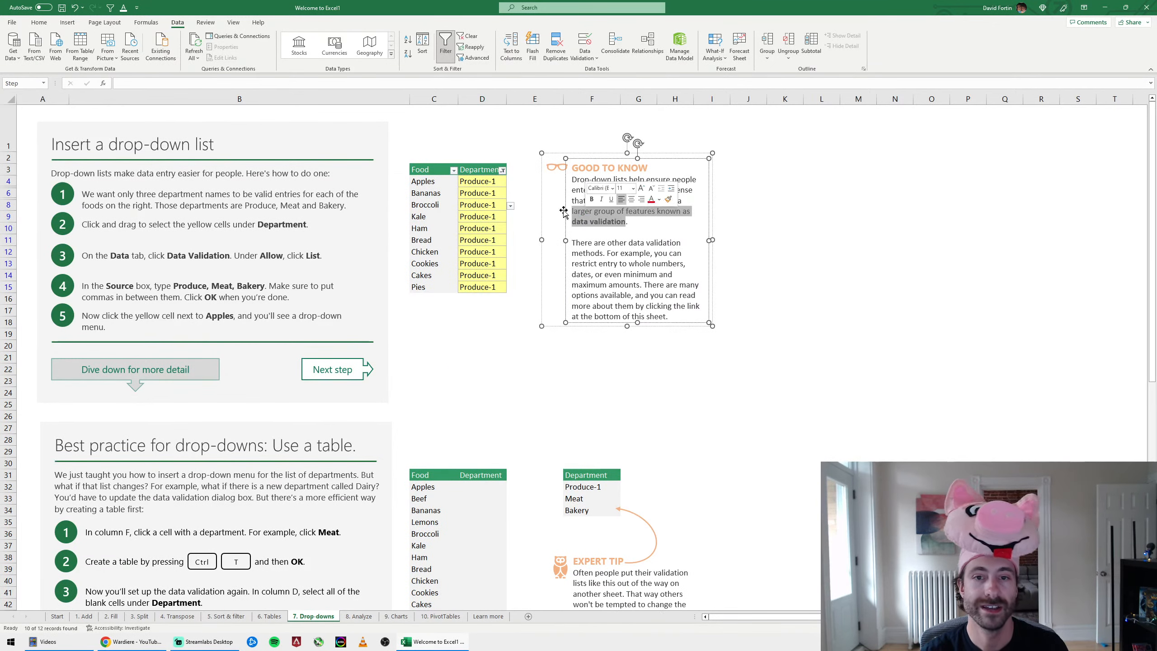
pyautogui.click(526, 145)
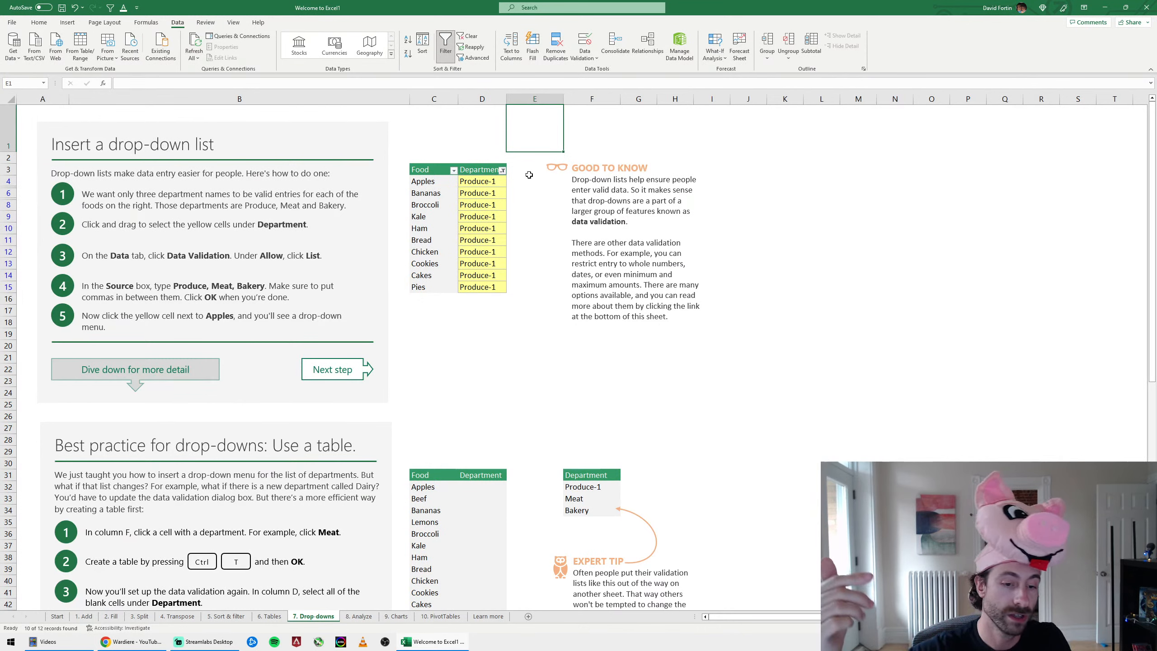
pyautogui.hotkey('ctrl', 'z')
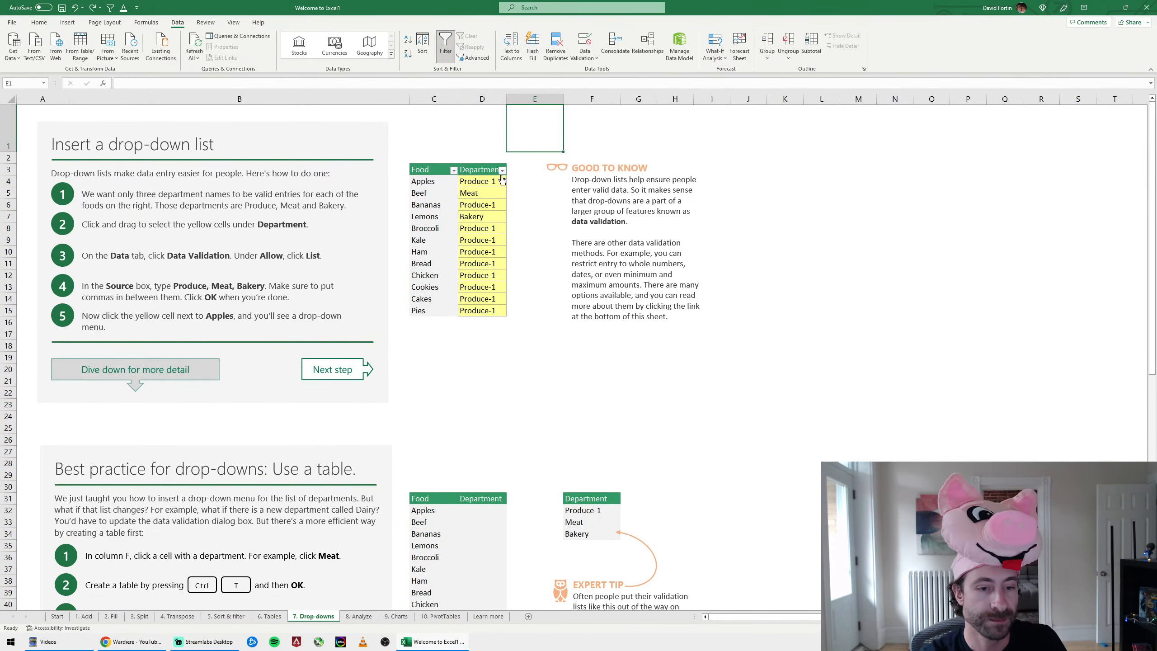
# Review the best-practice section on building drop-downs from a table, including its Department source list in F31:F34
pyautogui.scroll(-6, 499, 219)
pyautogui.scroll(-1, 500, 213)
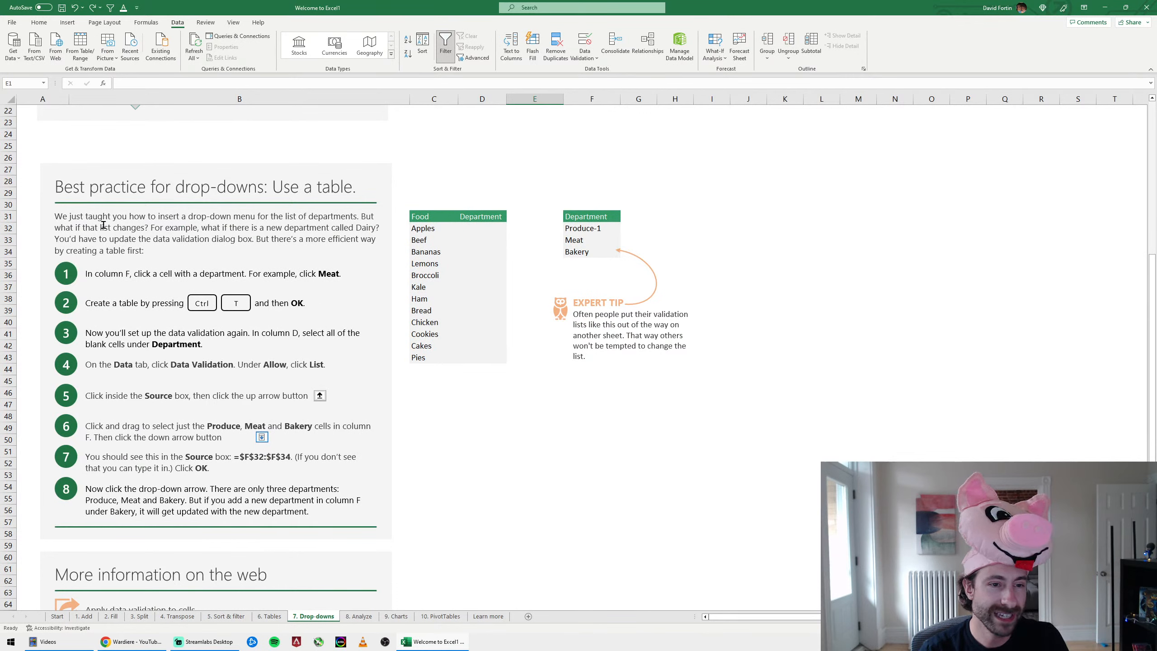
pyautogui.moveTo(592, 225); pyautogui.dragTo(608, 252)
pyautogui.click(651, 206)
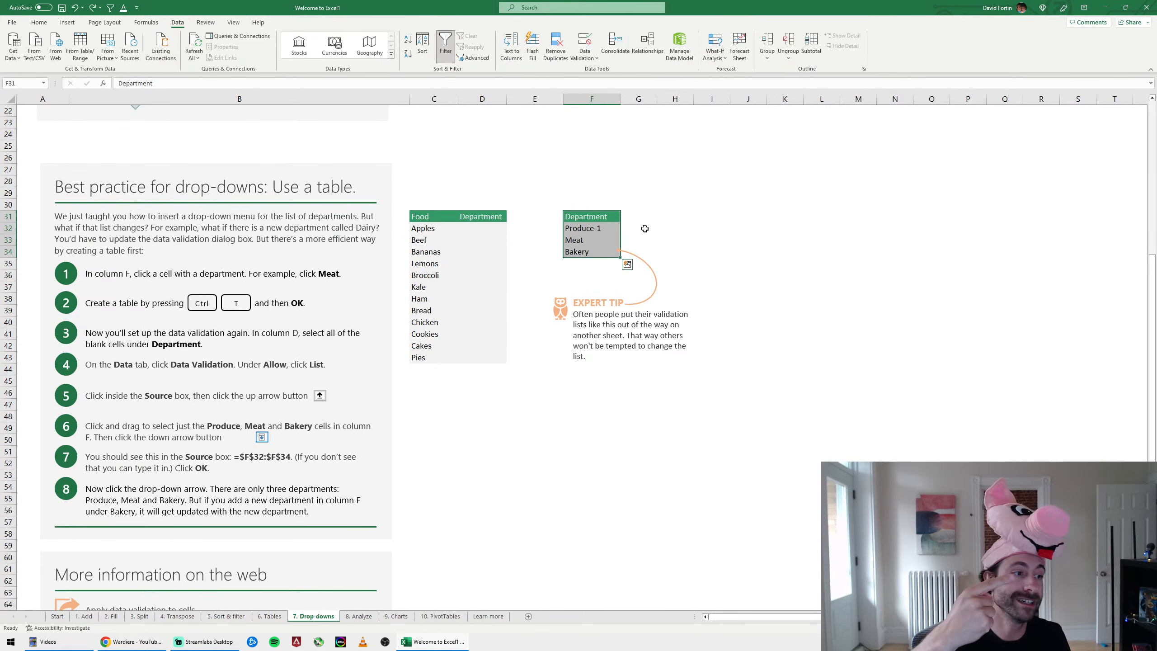
pyautogui.scroll(-4, 641, 226)
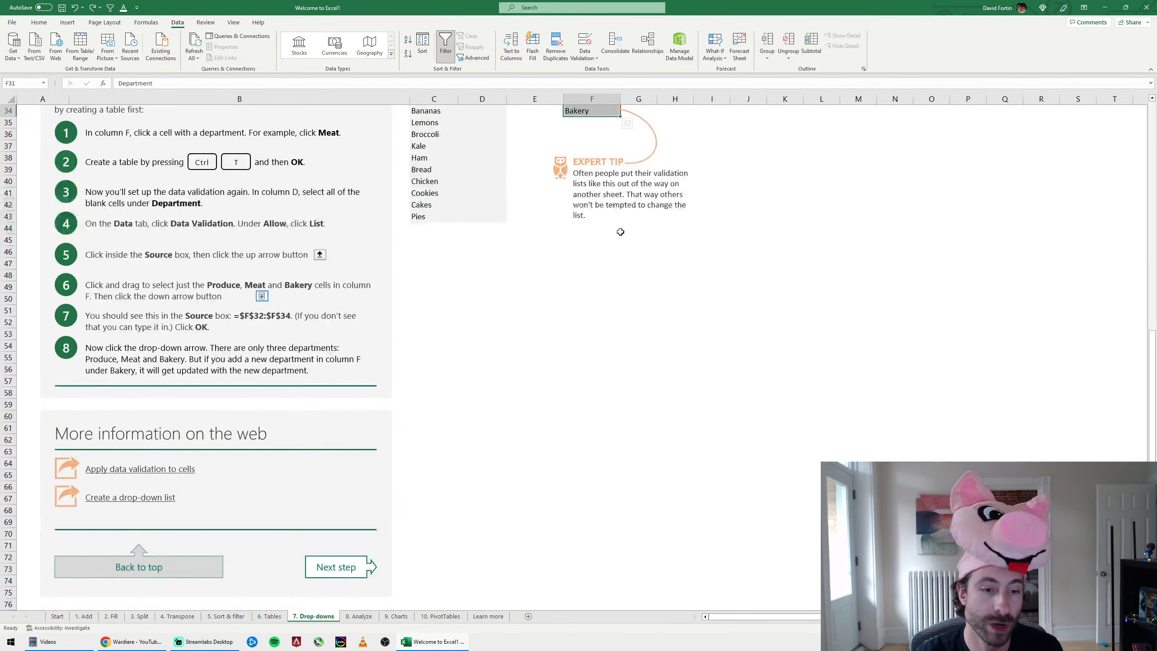
pyautogui.click(507, 365)
# Go to the 8. Analyze worksheet
pyautogui.click(359, 616)
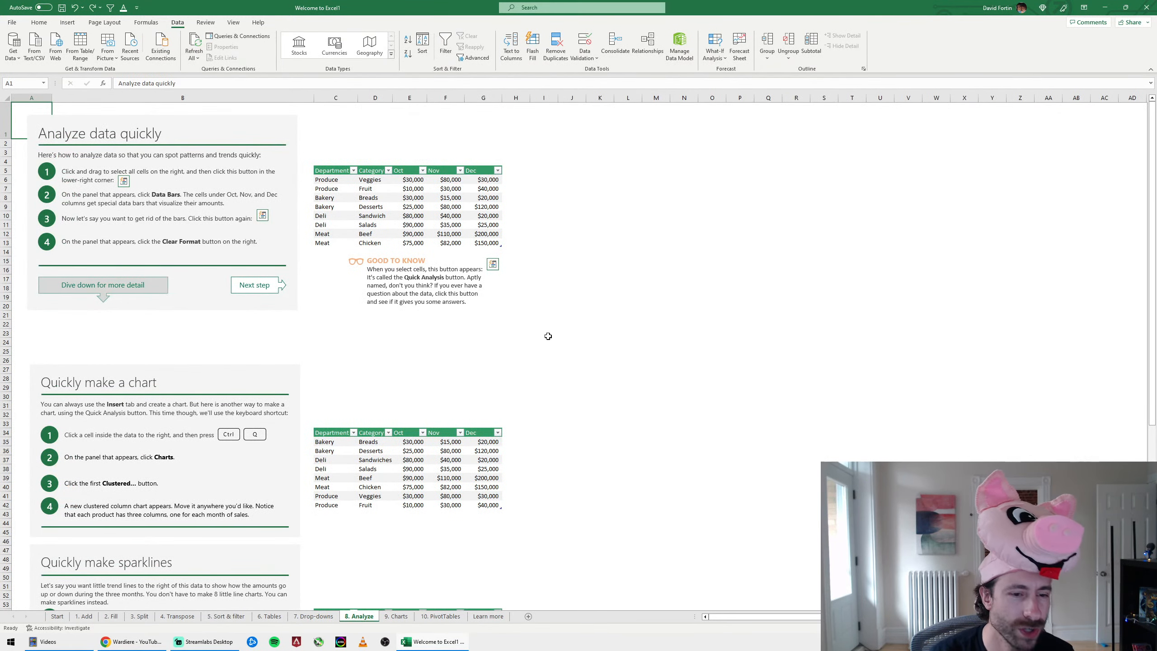
pyautogui.click(475, 311)
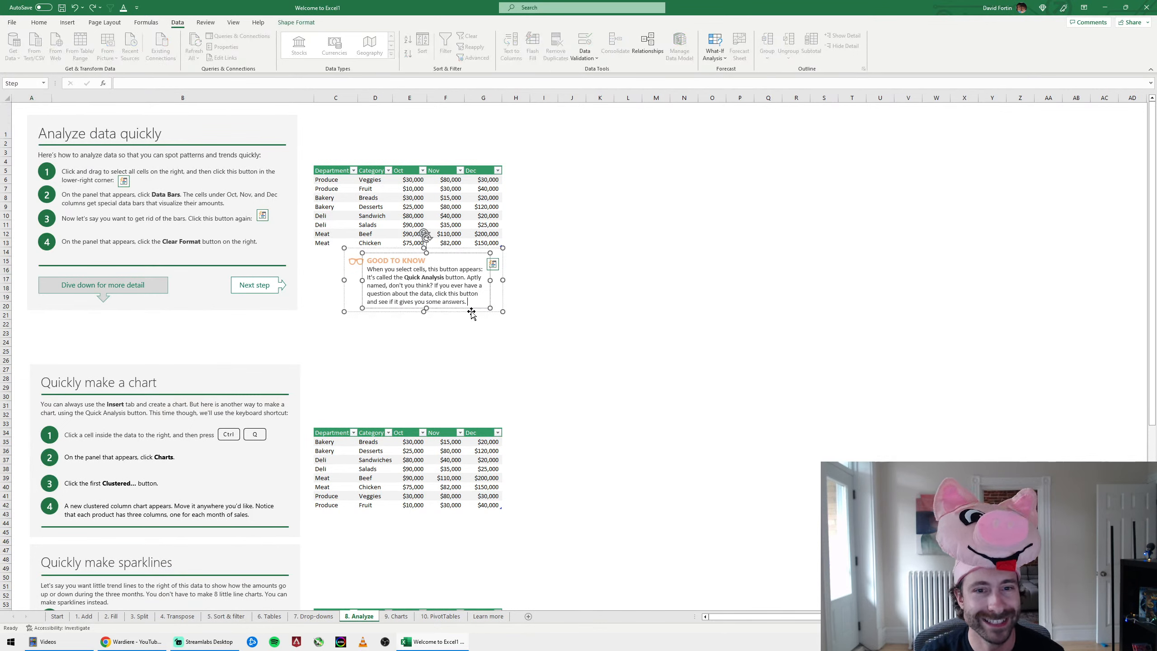
pyautogui.click(532, 340)
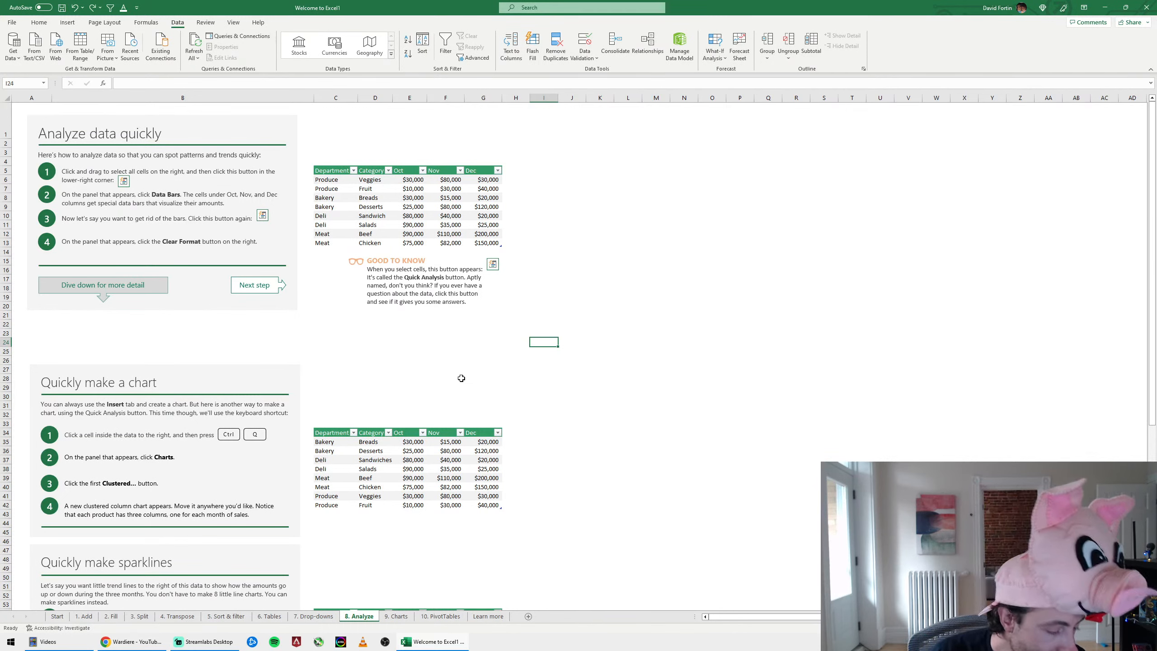
pyautogui.click(456, 354)
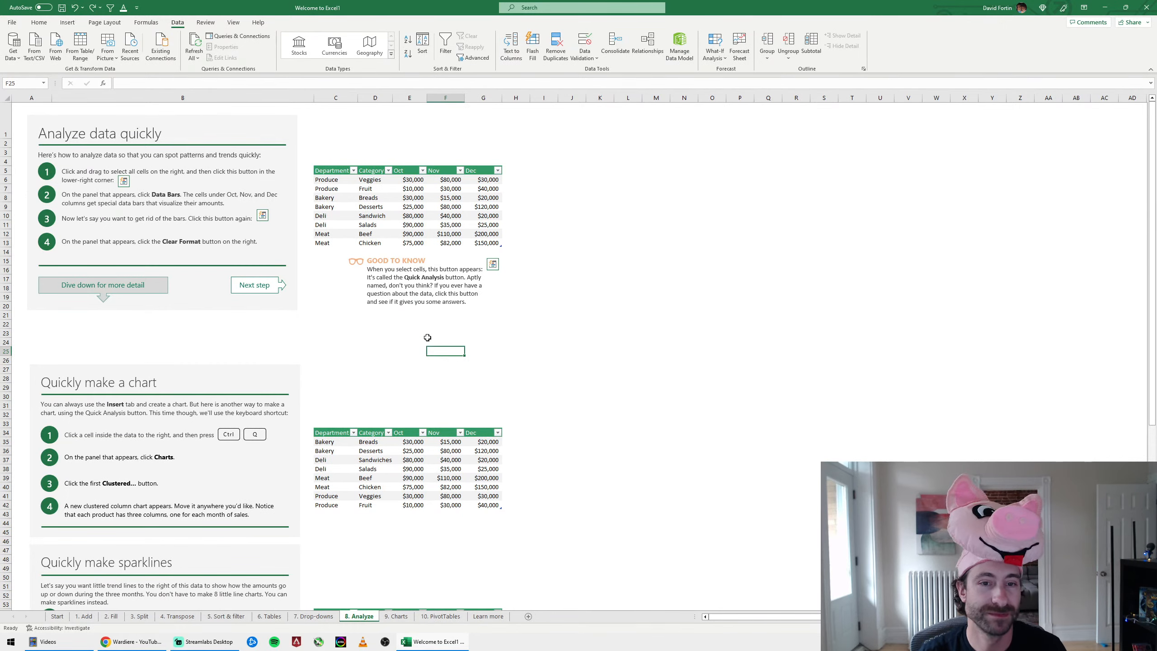
# Add line sparklines beside the first sales table, C6:G13, using Quick Analysis
pyautogui.scroll(2, 427, 337)
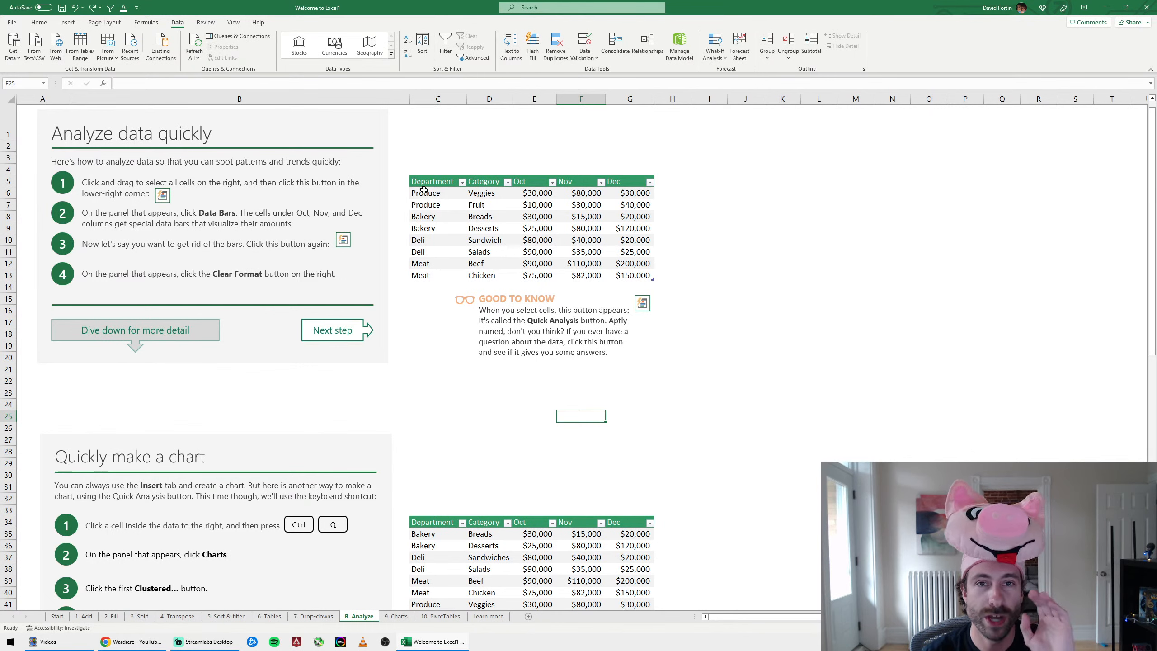
pyautogui.moveTo(423, 193); pyautogui.dragTo(612, 273)
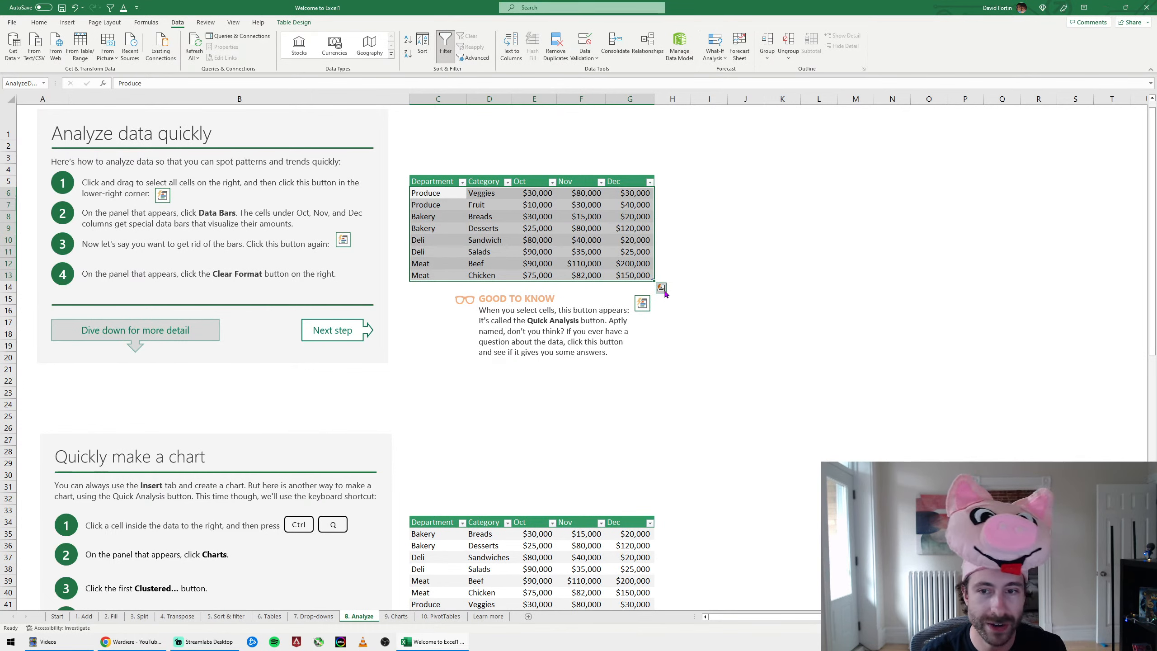
pyautogui.click(661, 288)
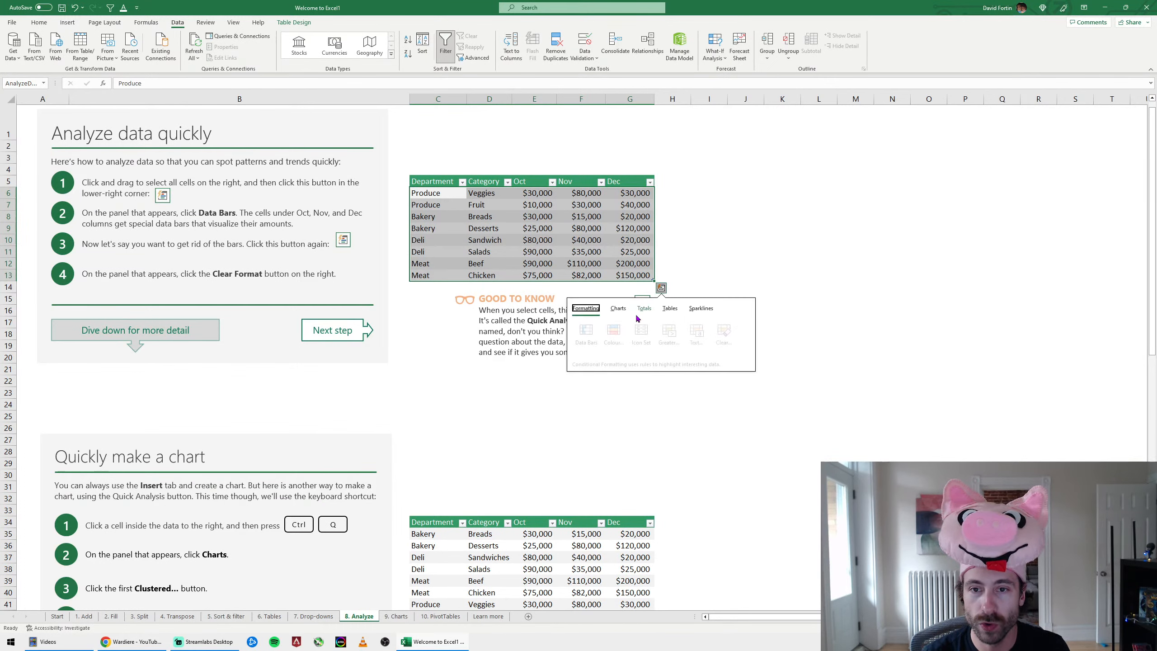
pyautogui.click(700, 309)
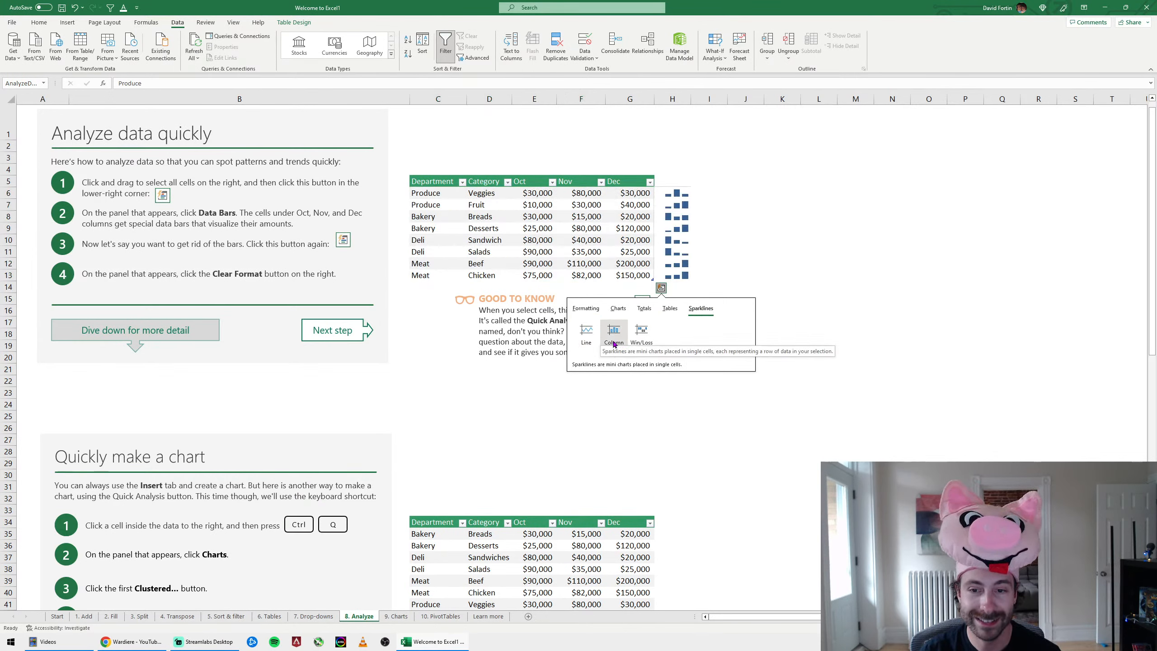
pyautogui.click(586, 334)
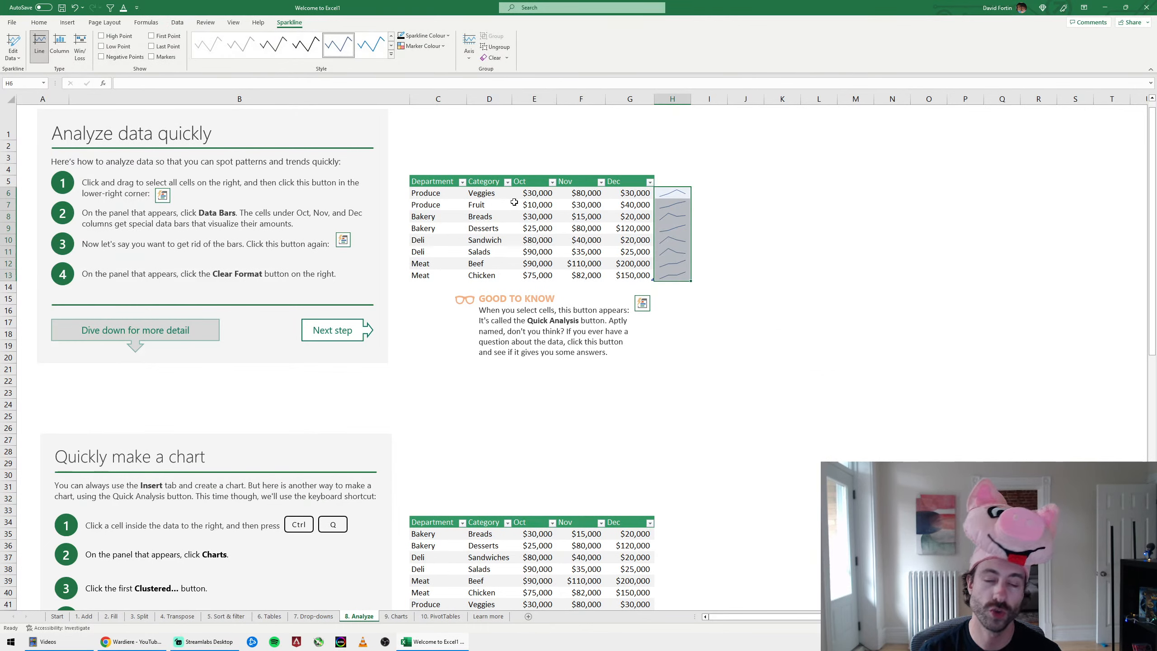
# Compare the Oct, Nov and Dec amounts in the Veggies and Fruit rows with their sparklines
pyautogui.moveTo(437, 193); pyautogui.dragTo(637, 195)
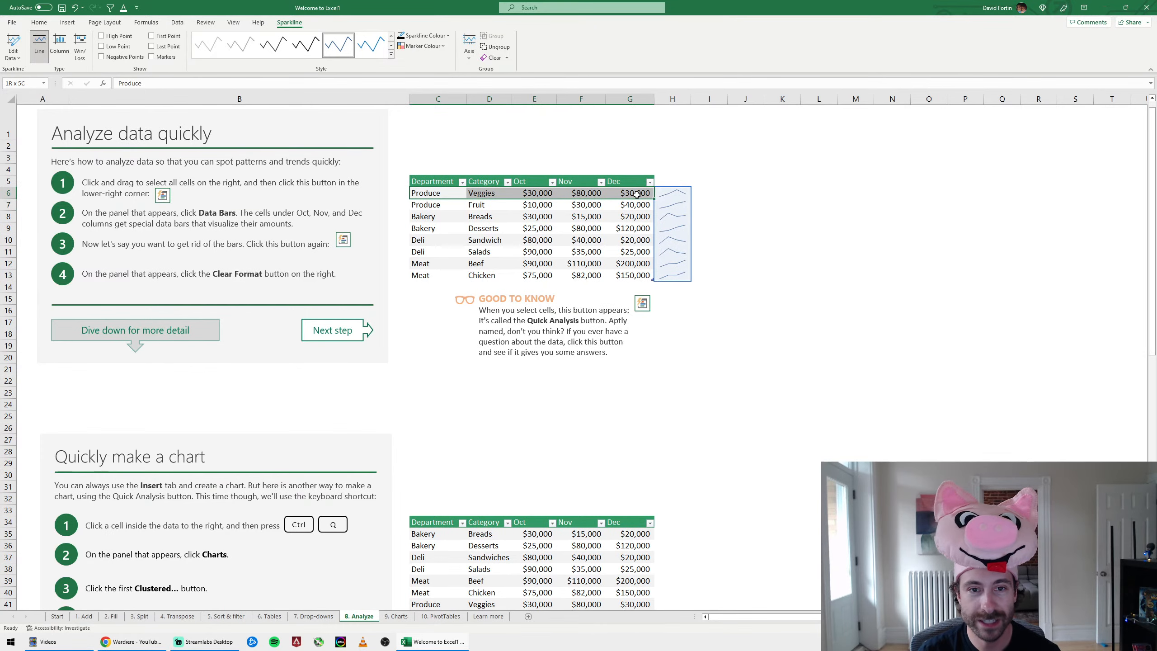
pyautogui.scroll(2, 829, 229)
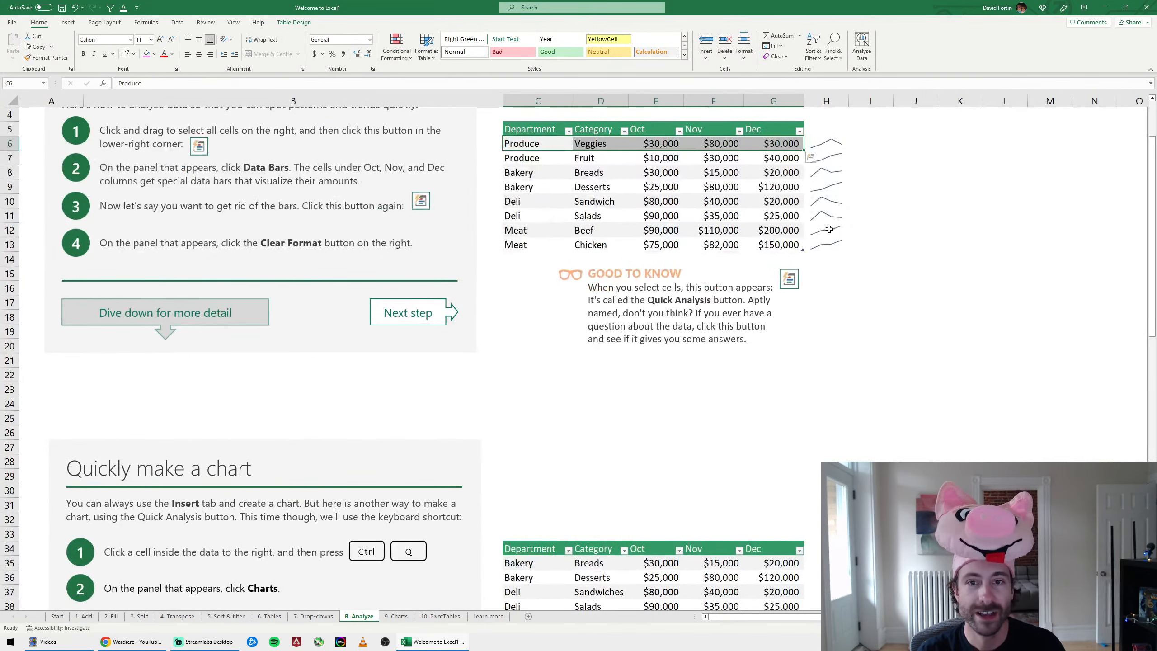
pyautogui.scroll(2, 829, 229)
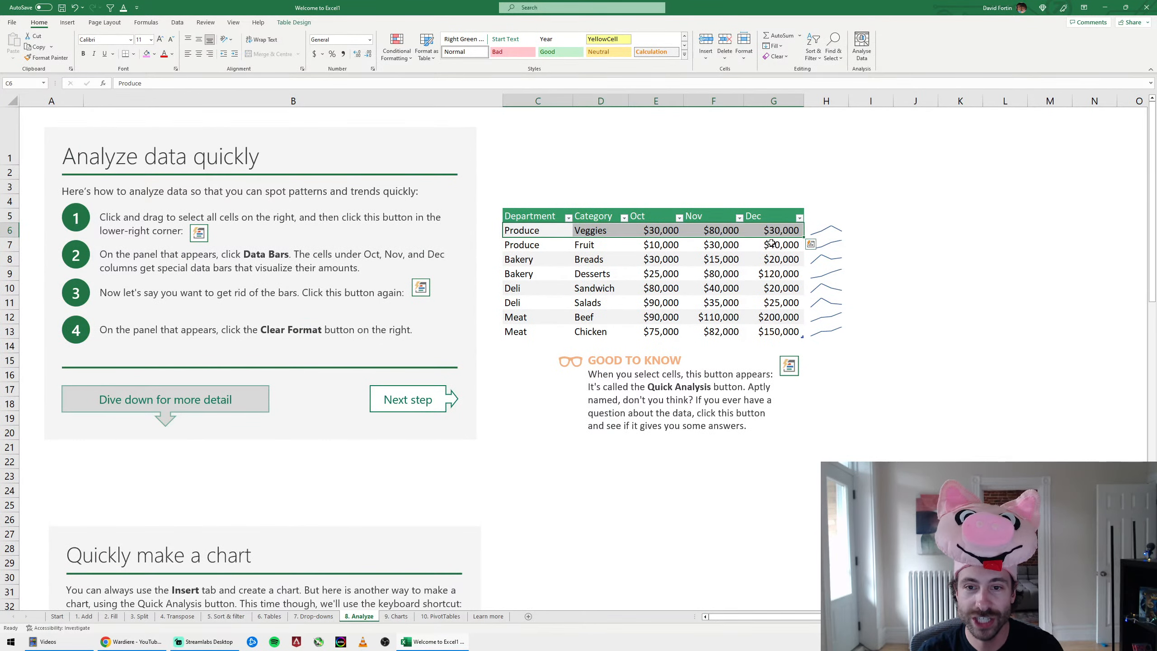
pyautogui.click(653, 229)
pyautogui.click(721, 230)
pyautogui.click(768, 232)
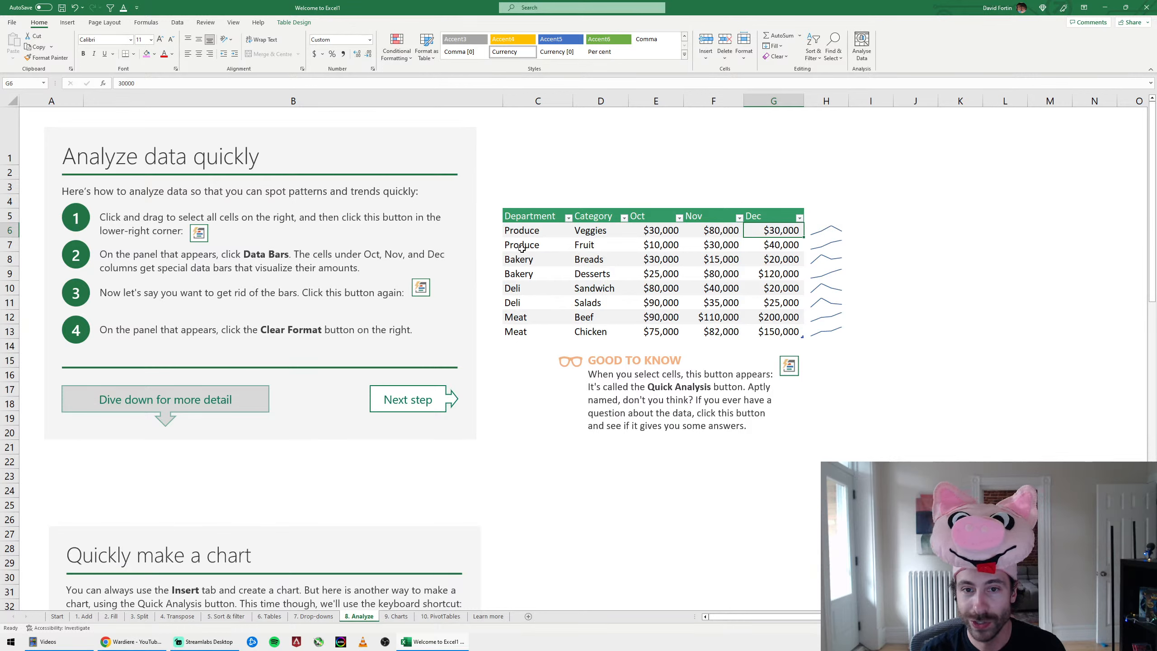
pyautogui.moveTo(522, 249); pyautogui.dragTo(784, 247)
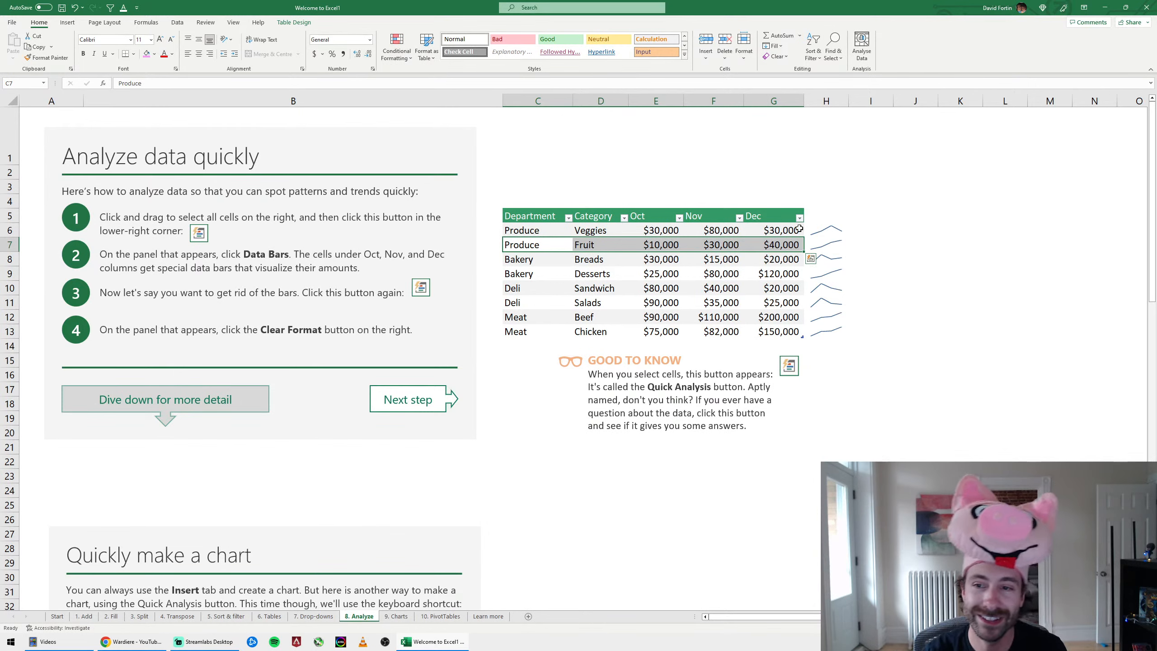
# Replace the sparklines beside the first sales table with column sparklines using Quick Analysis
pyautogui.moveTo(557, 234); pyautogui.dragTo(769, 339)
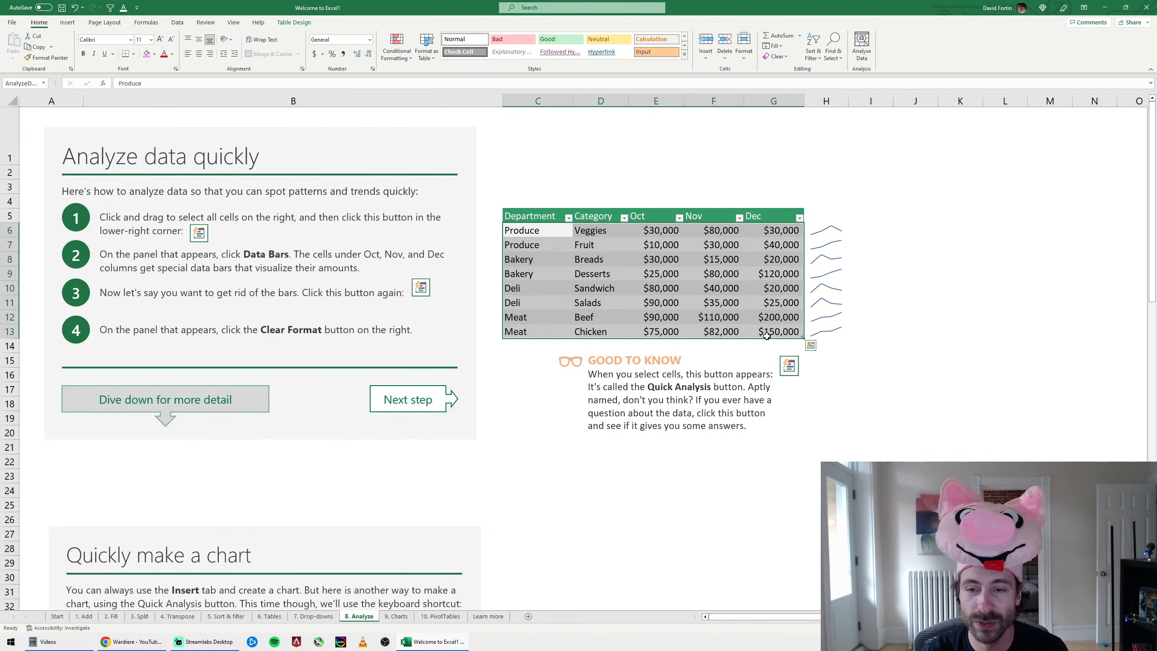
pyautogui.hotkey('ctrl', 'q')
pyautogui.click(850, 366)
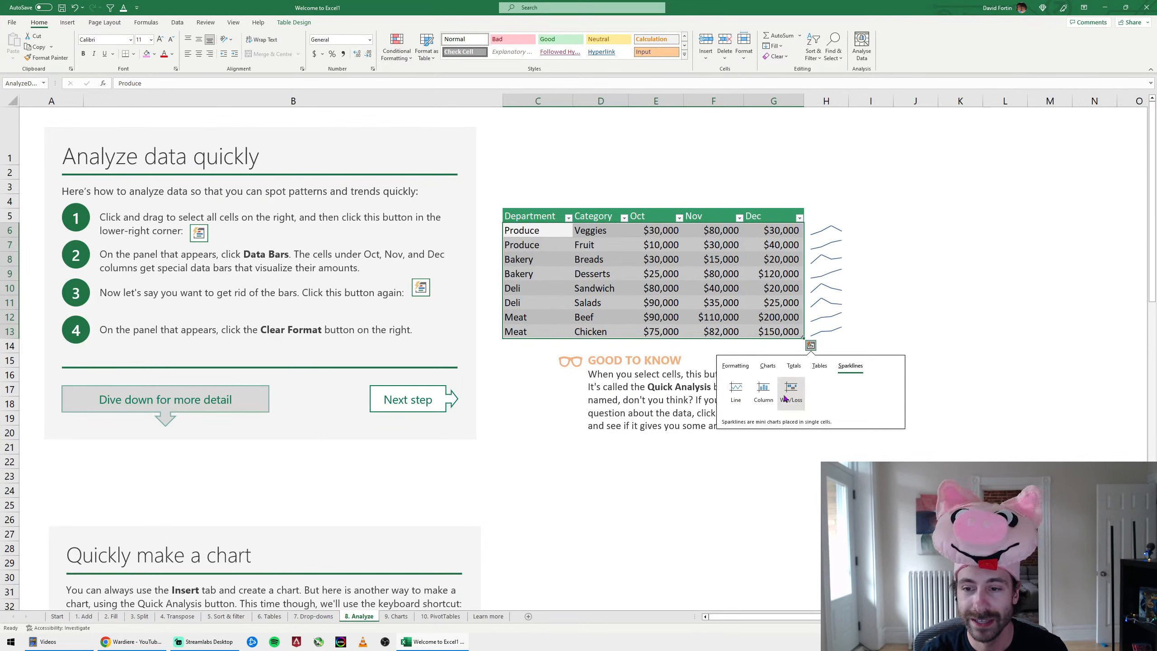
pyautogui.click(764, 399)
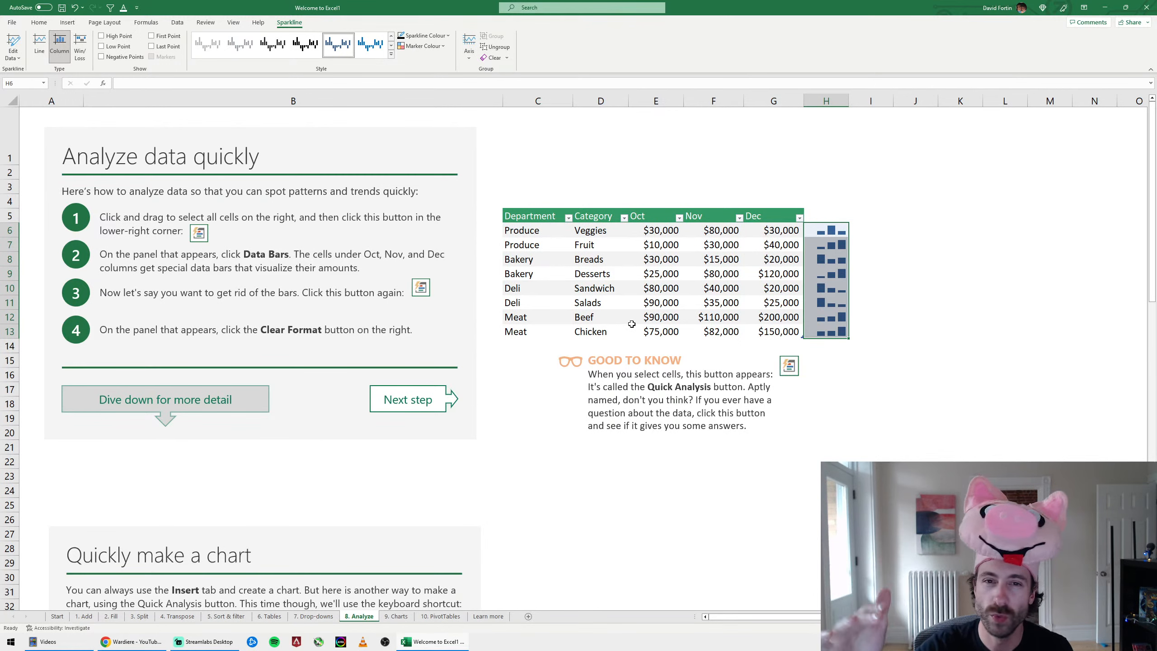
# Change the column sparklines' colour to the recently used pink
pyautogui.click(424, 46)
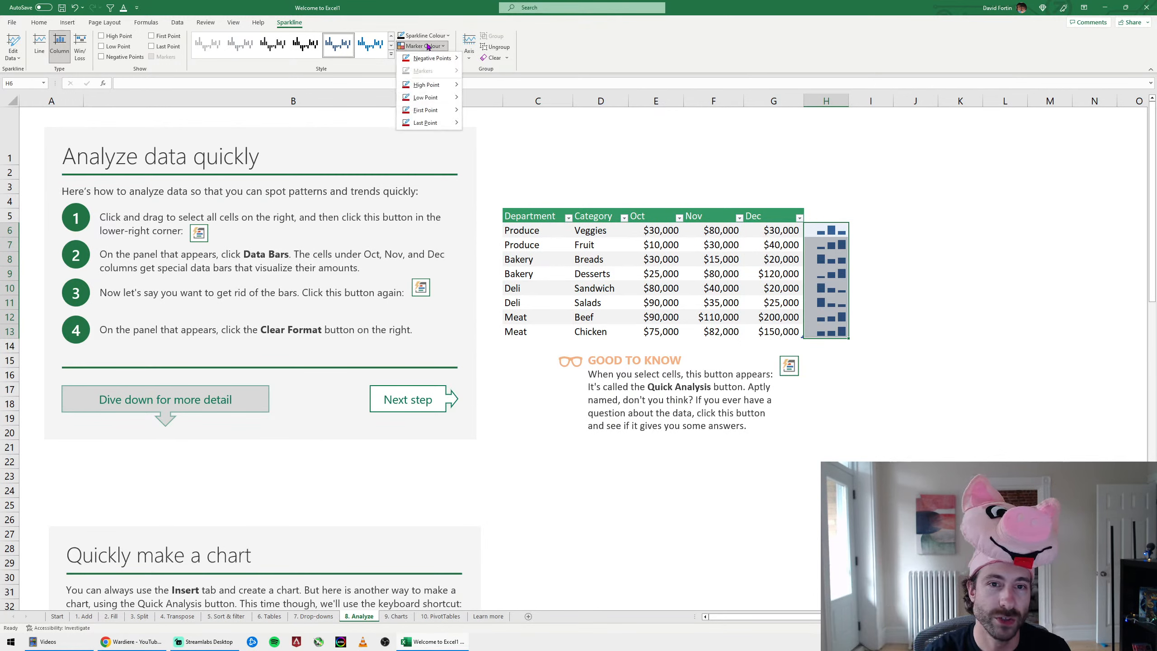
pyautogui.click(425, 36)
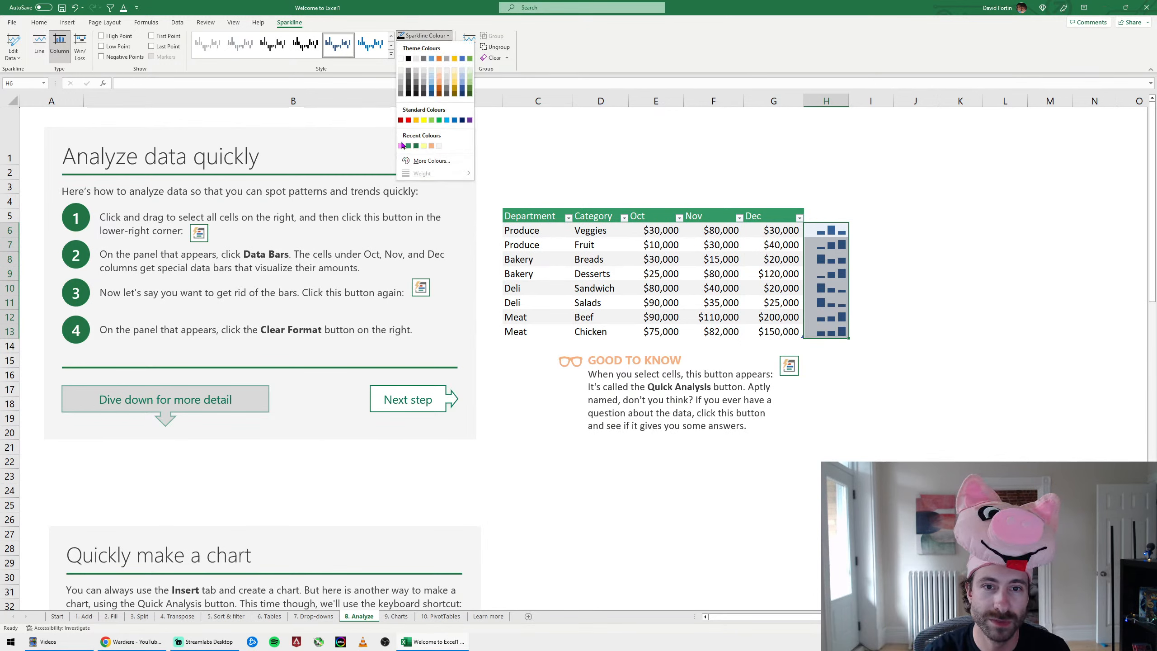
pyautogui.click(402, 146)
pyautogui.click(817, 175)
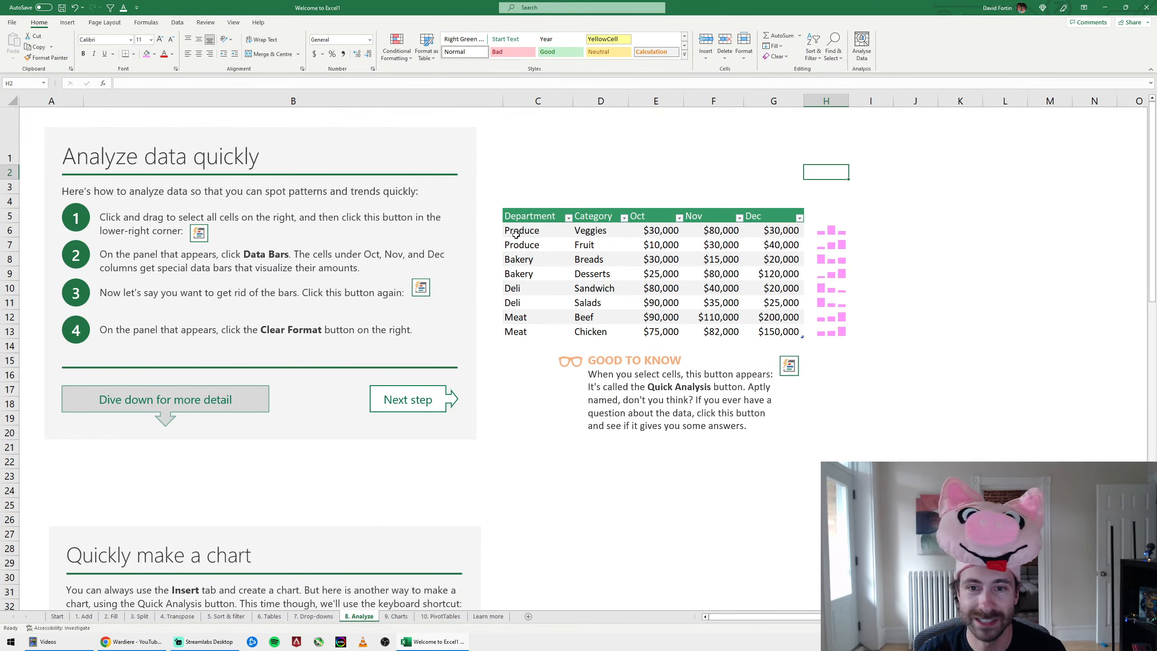
# Apply icon set conditional formatting to the first sales table, C6:G13, and inspect the arrows on the monthly amounts
pyautogui.moveTo(516, 235); pyautogui.dragTo(840, 333)
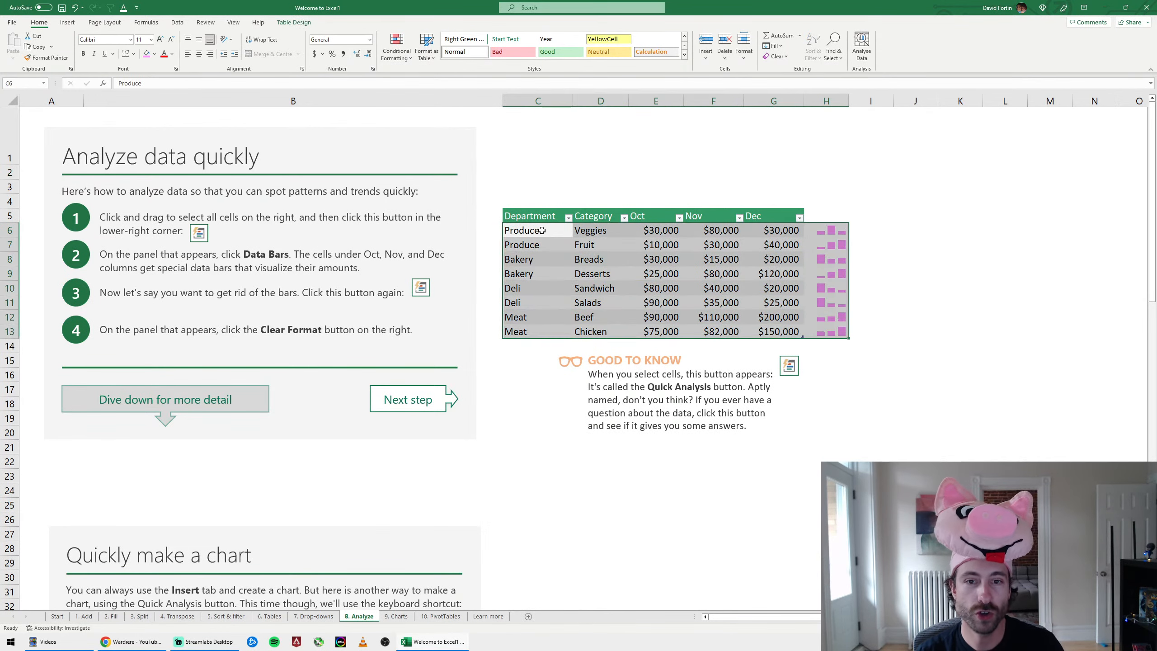
pyautogui.moveTo(541, 230); pyautogui.dragTo(795, 333)
pyautogui.click(810, 344)
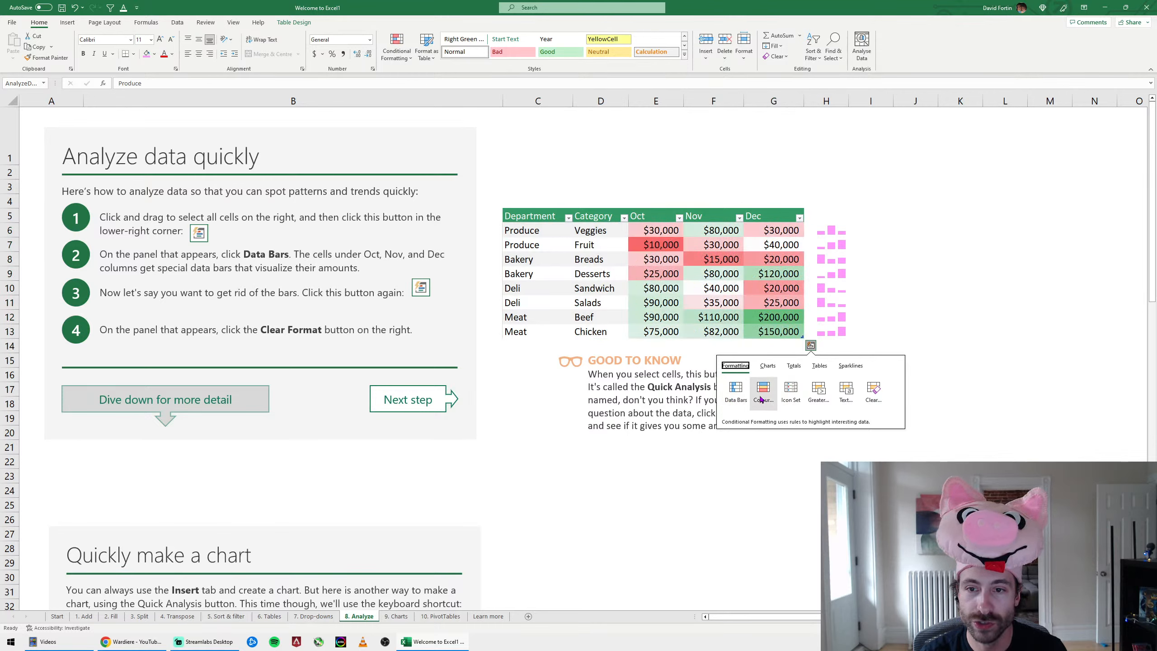
pyautogui.click(788, 400)
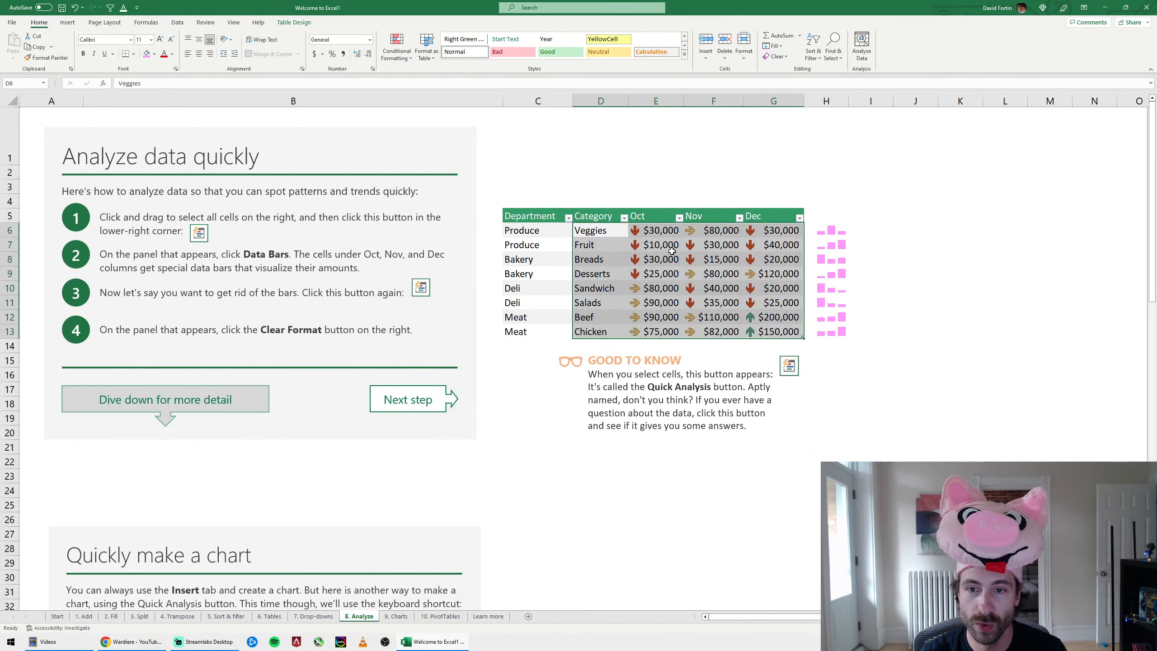
pyautogui.moveTo(656, 230); pyautogui.dragTo(778, 318)
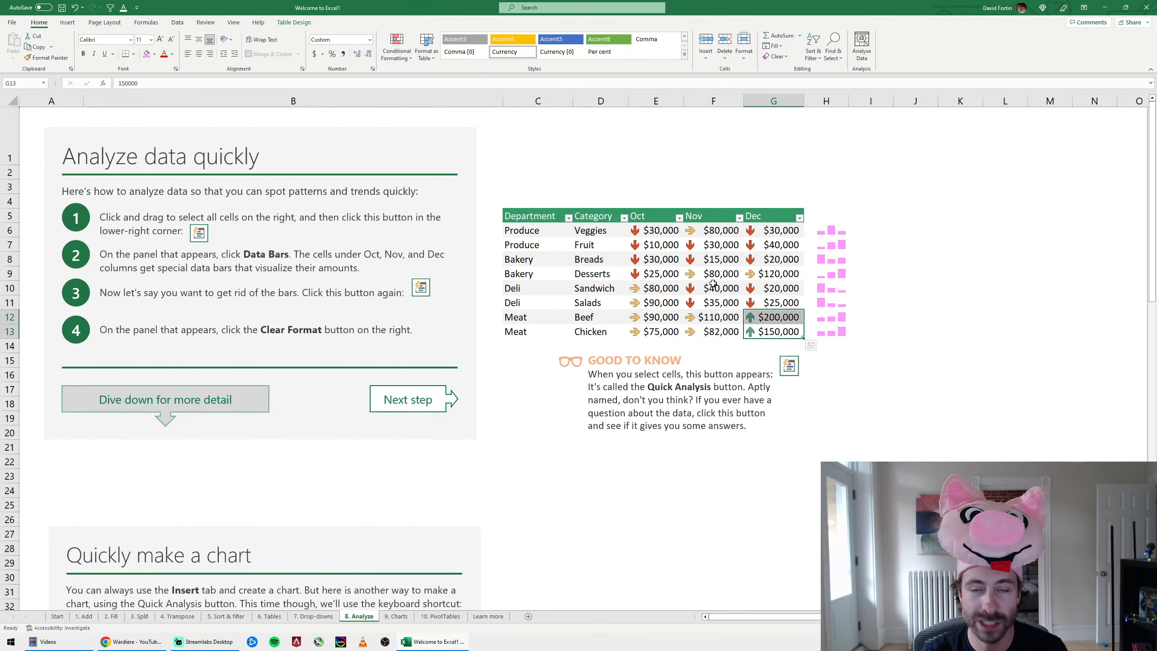
# Insert a clustered column chart of the first sales table, C6:G13, using Quick Analysis
pyautogui.moveTo(776, 332); pyautogui.dragTo(526, 232)
pyautogui.hotkey('ctrl', 'q')
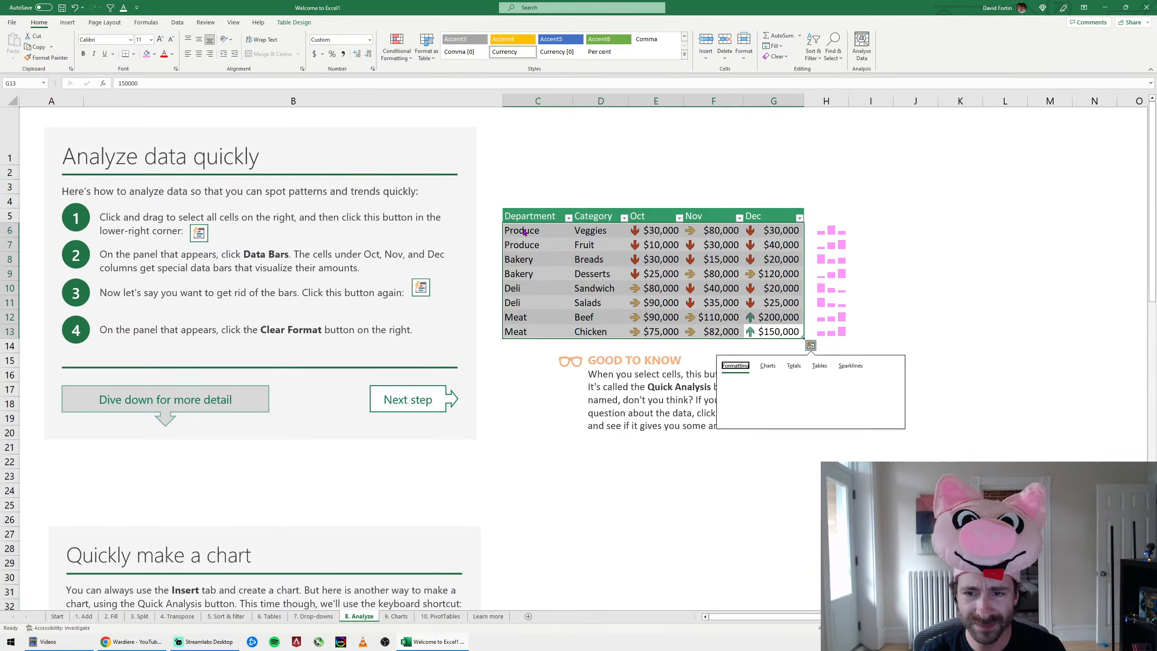
pyautogui.click(767, 366)
pyautogui.moveTo(735, 390)
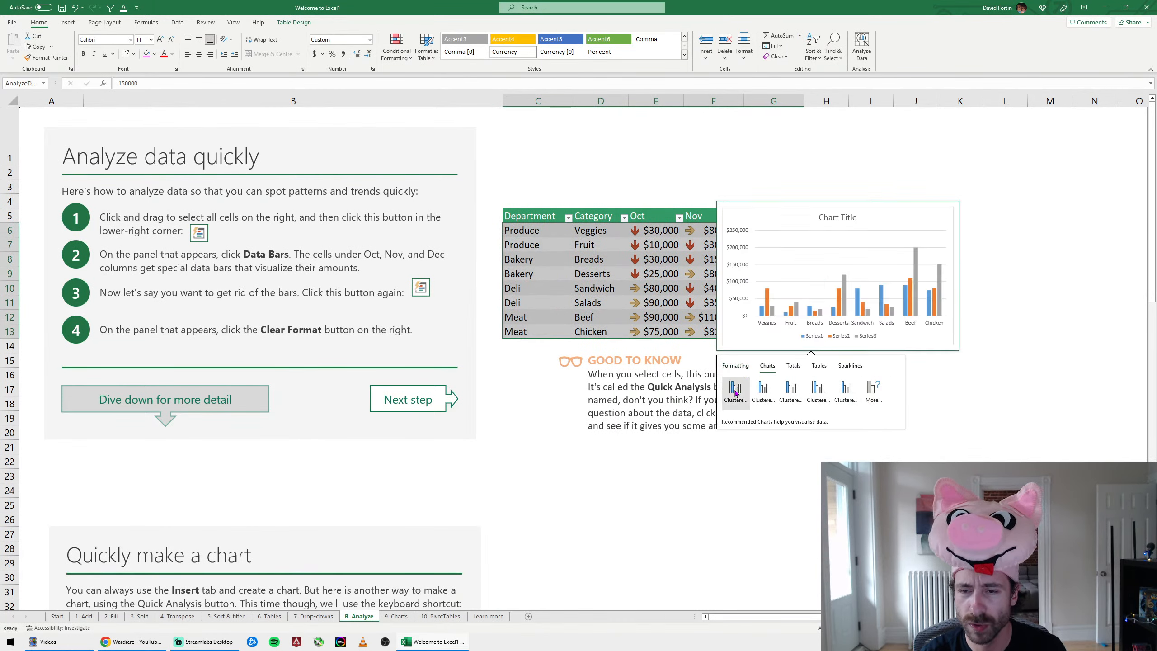
pyautogui.click(735, 390)
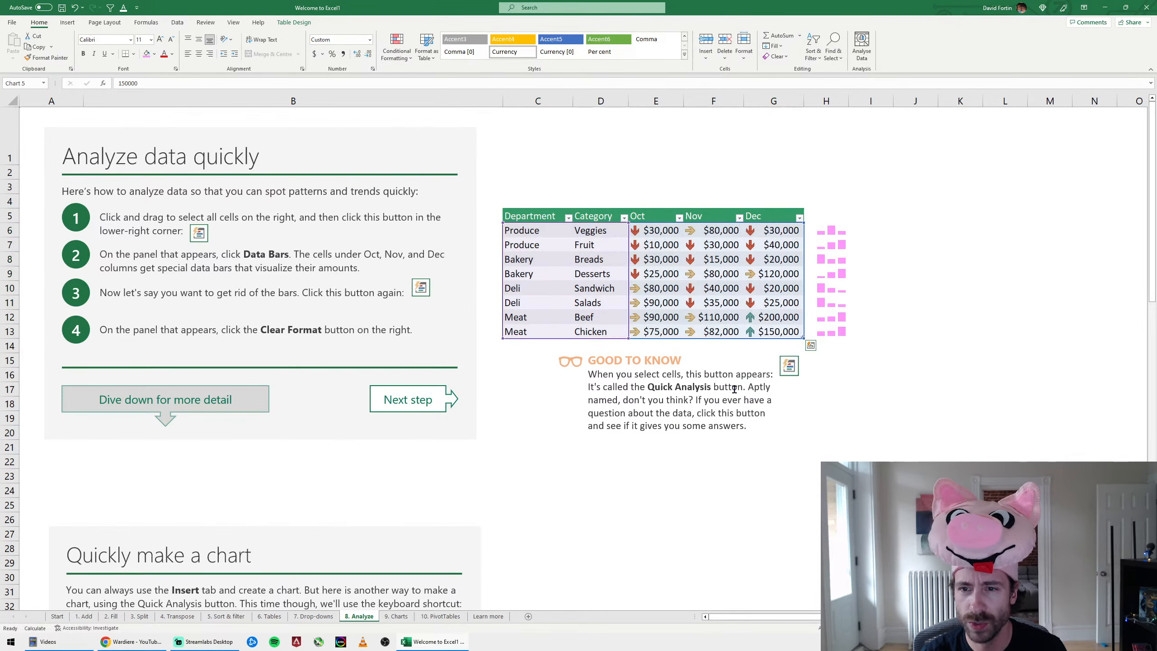
# Enlarge the clustered column chart and place it over the lower rows of the first sales table
pyautogui.moveTo(712, 266); pyautogui.dragTo(697, 231)
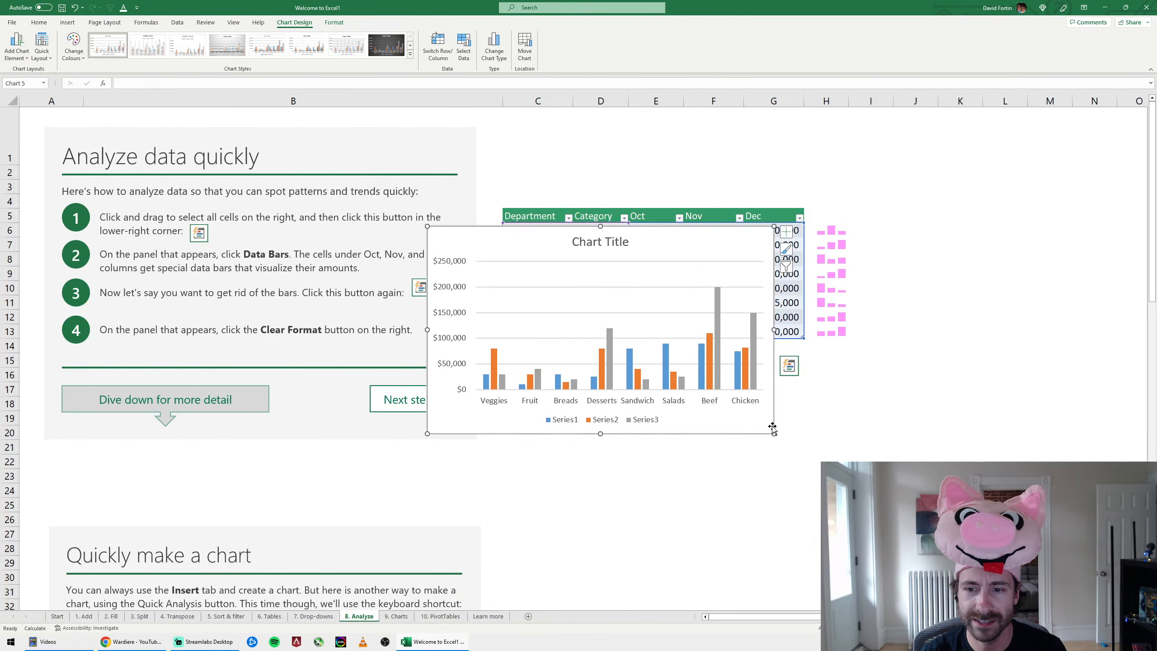
pyautogui.moveTo(774, 433); pyautogui.dragTo(847, 471)
pyautogui.moveTo(744, 243); pyautogui.dragTo(731, 301)
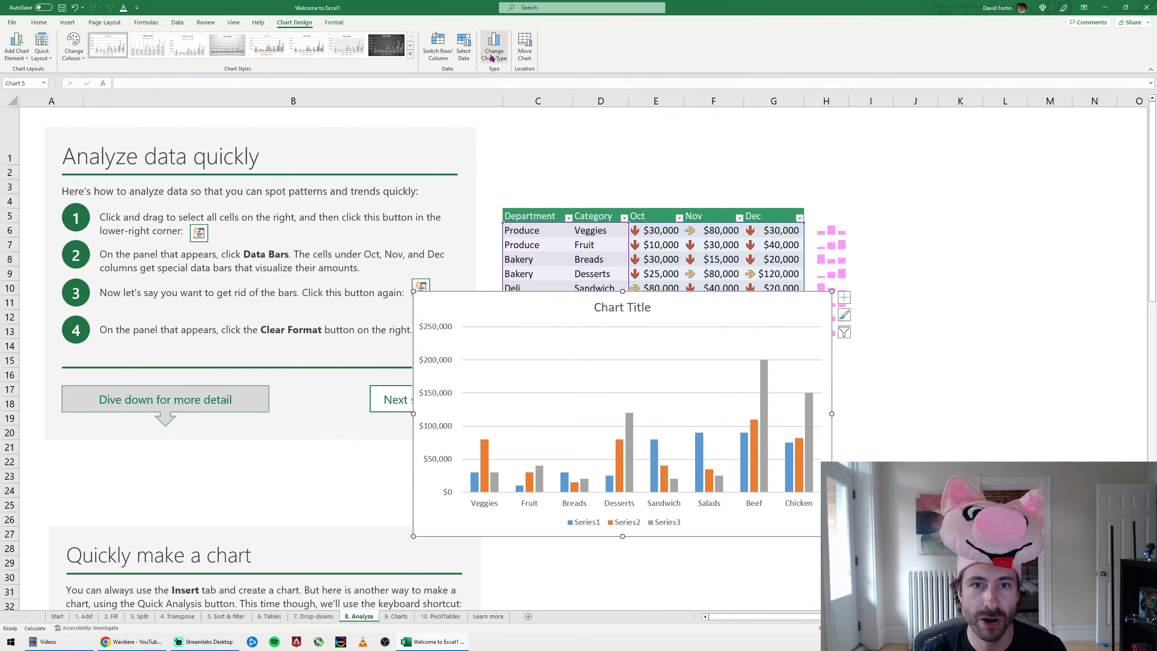
# Switch the chart's rows and columns so the product categories become series, and inspect the horizontal axis and Salads columns
pyautogui.click(441, 62)
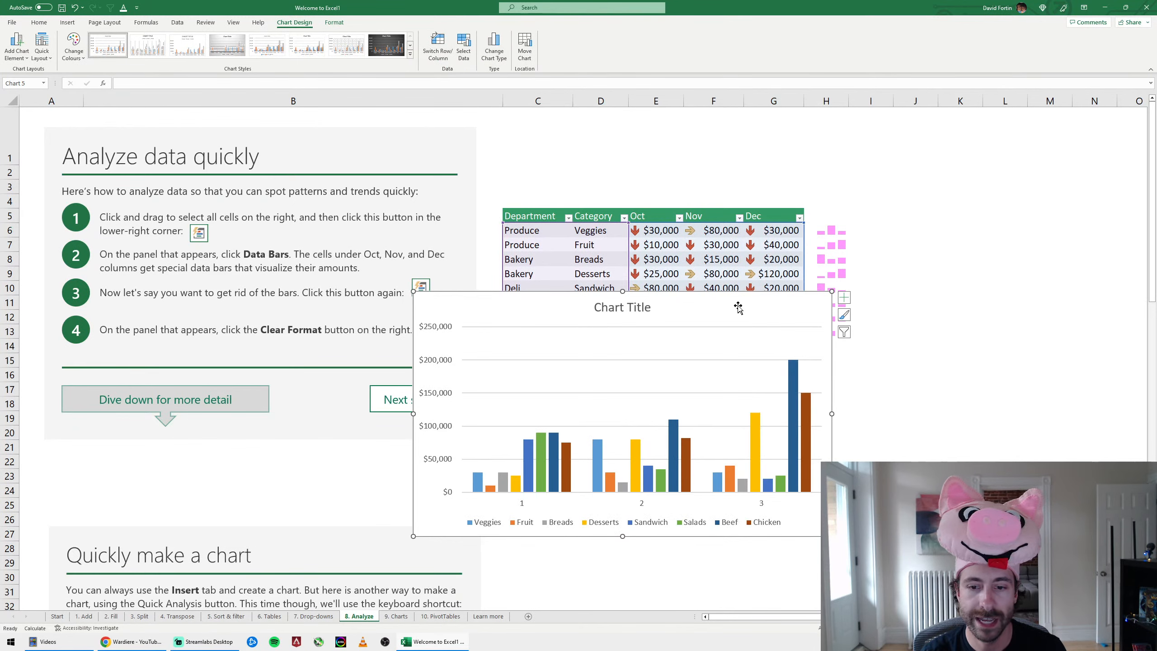
pyautogui.moveTo(725, 297); pyautogui.dragTo(590, 239)
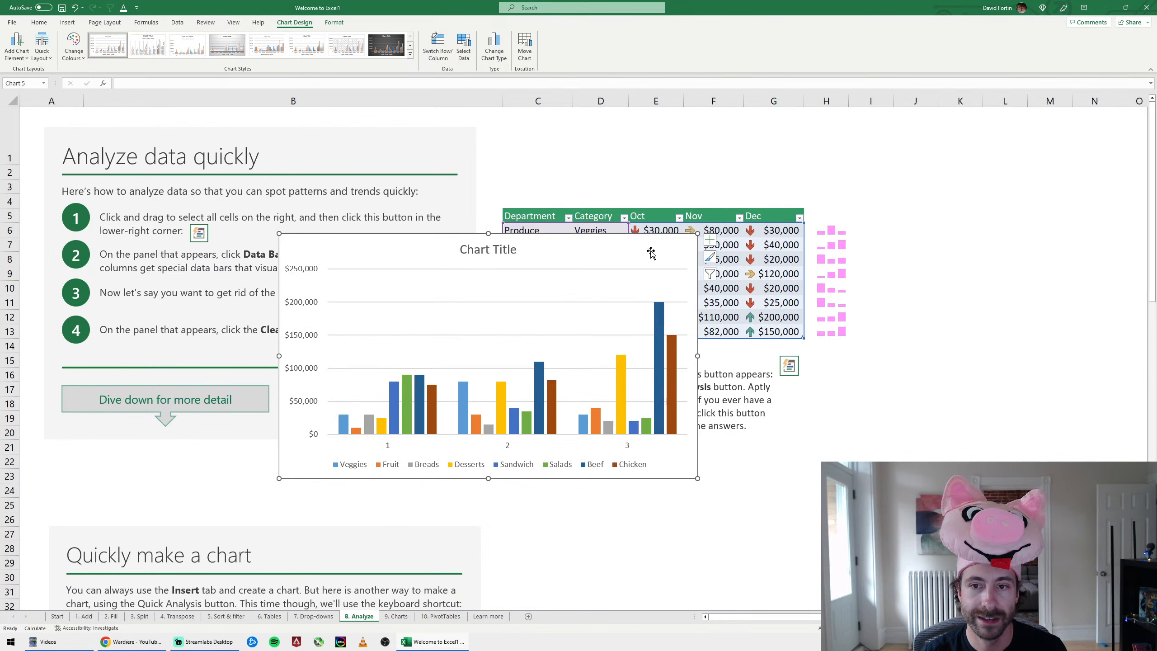
pyautogui.click(388, 447)
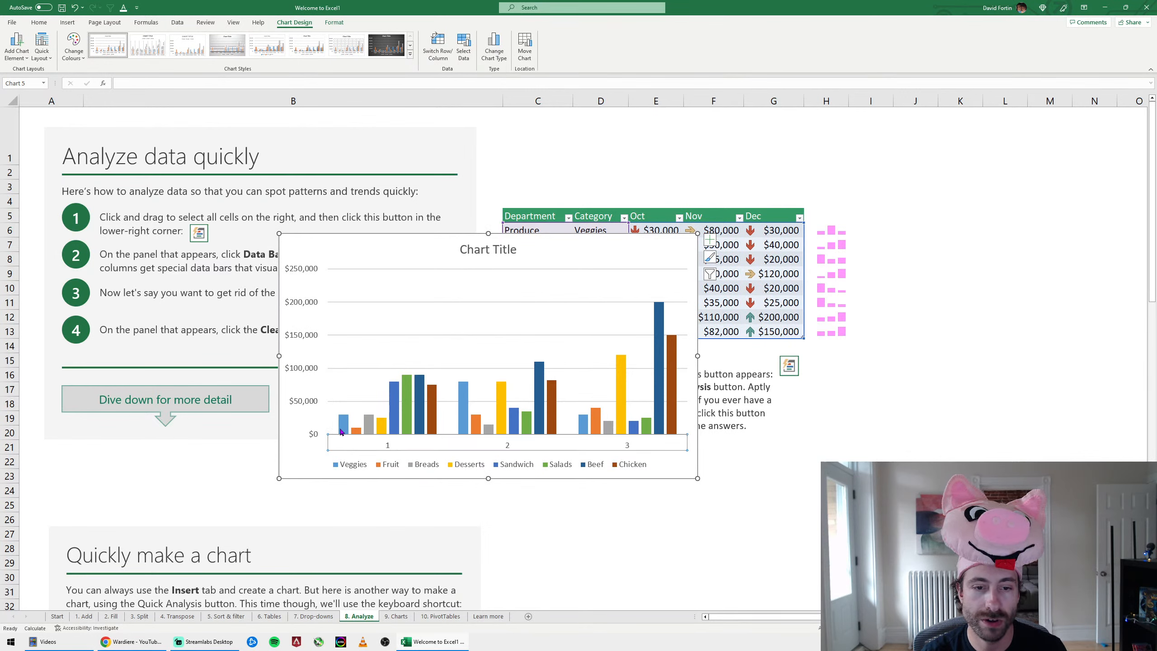
pyautogui.click(409, 391)
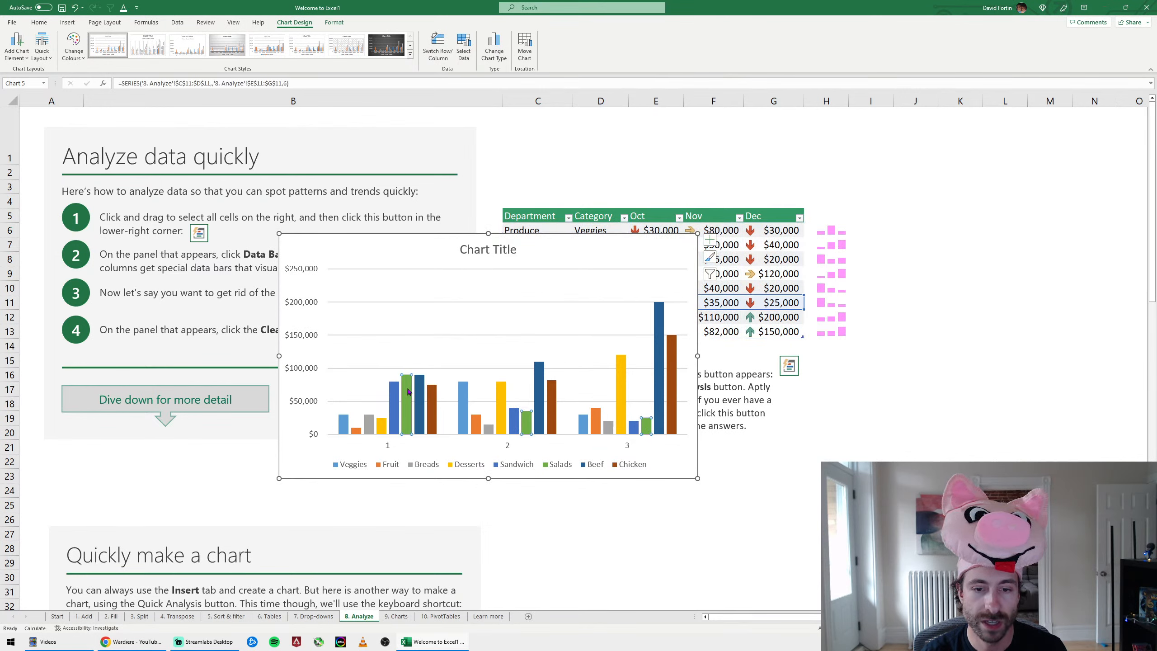
pyautogui.moveTo(598, 245); pyautogui.dragTo(622, 278)
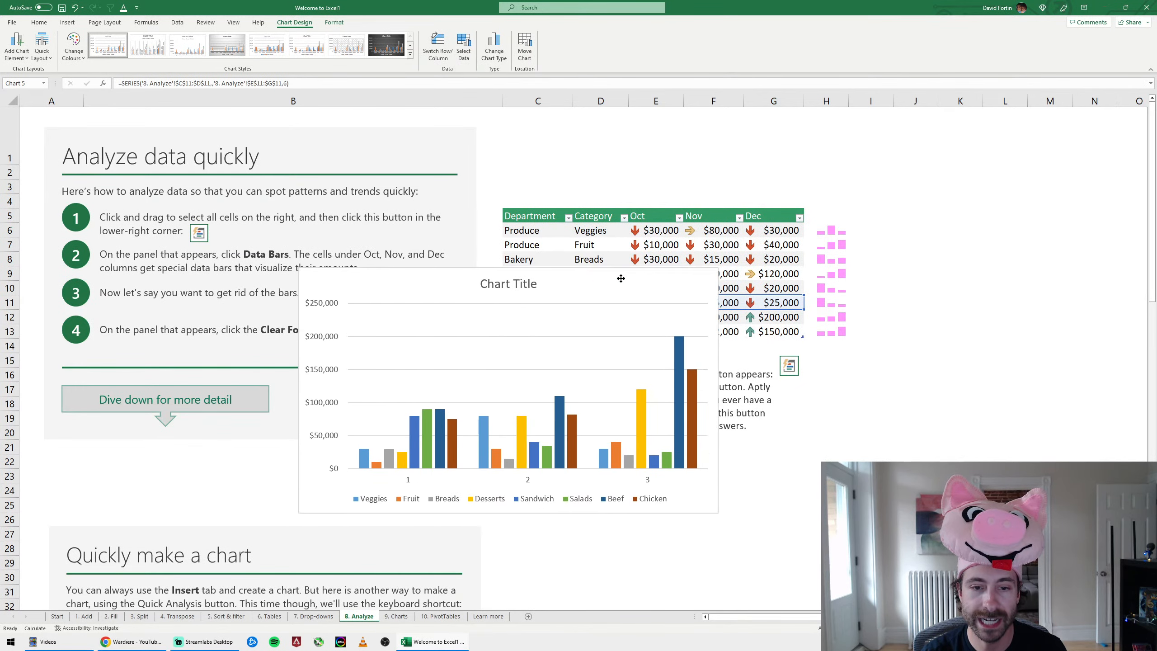
pyautogui.rightClick(430, 423)
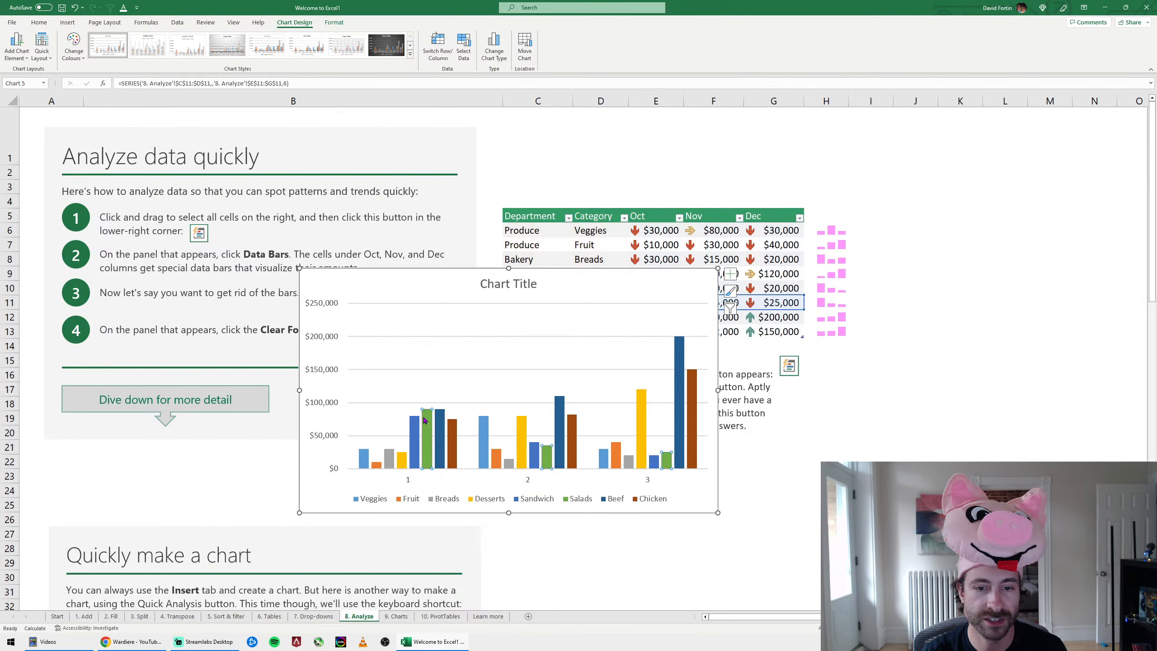
pyautogui.press('Escape')
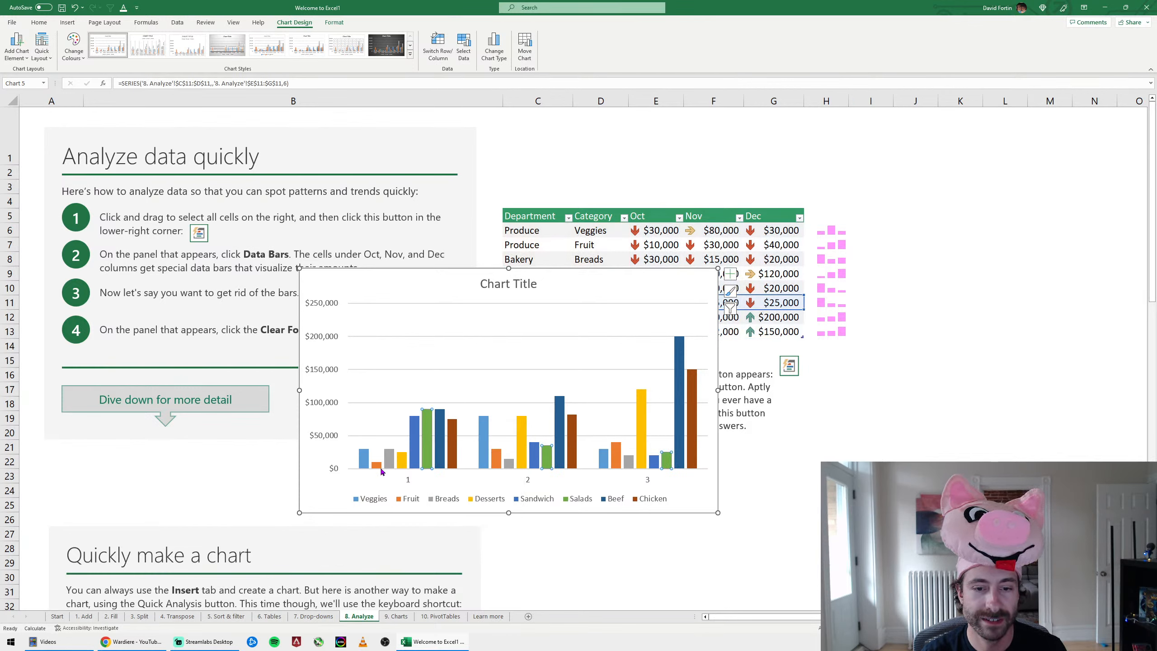
# Delete the clustered column chart covering the first sales table
pyautogui.click(600, 279)
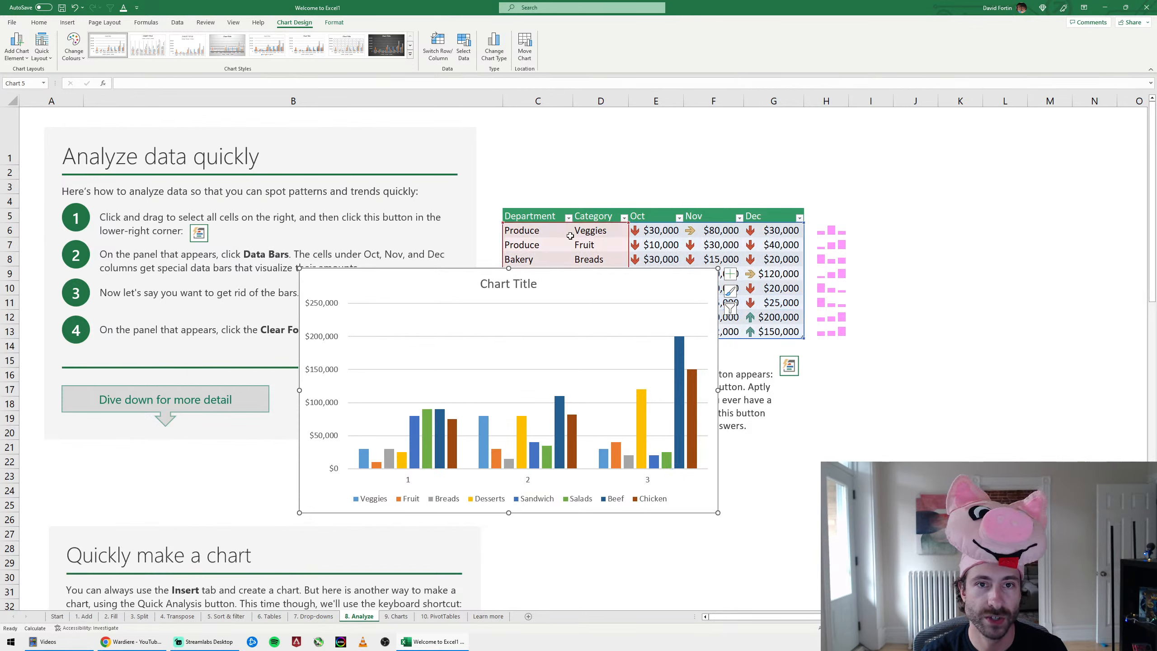
pyautogui.moveTo(602, 283); pyautogui.dragTo(631, 295)
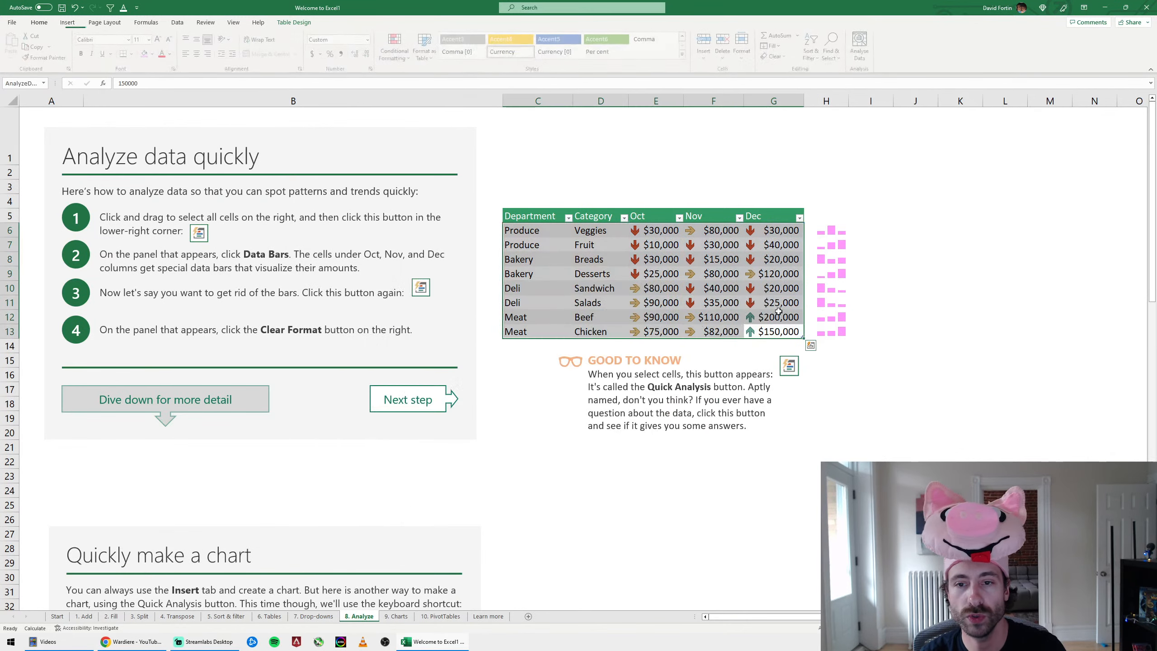
pyautogui.press('Delete')
# Preview the Quick Analysis options for charts, totals and tables on the first sales table, C6:G13
pyautogui.hotkey('ctrl', 'q')
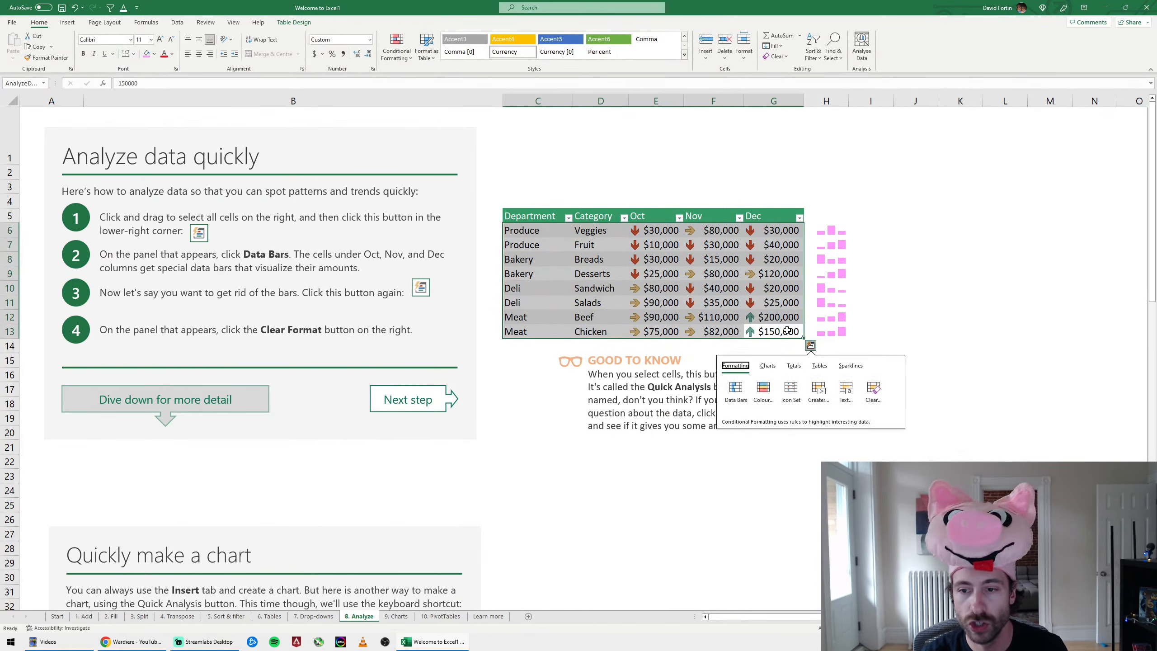
pyautogui.click(767, 366)
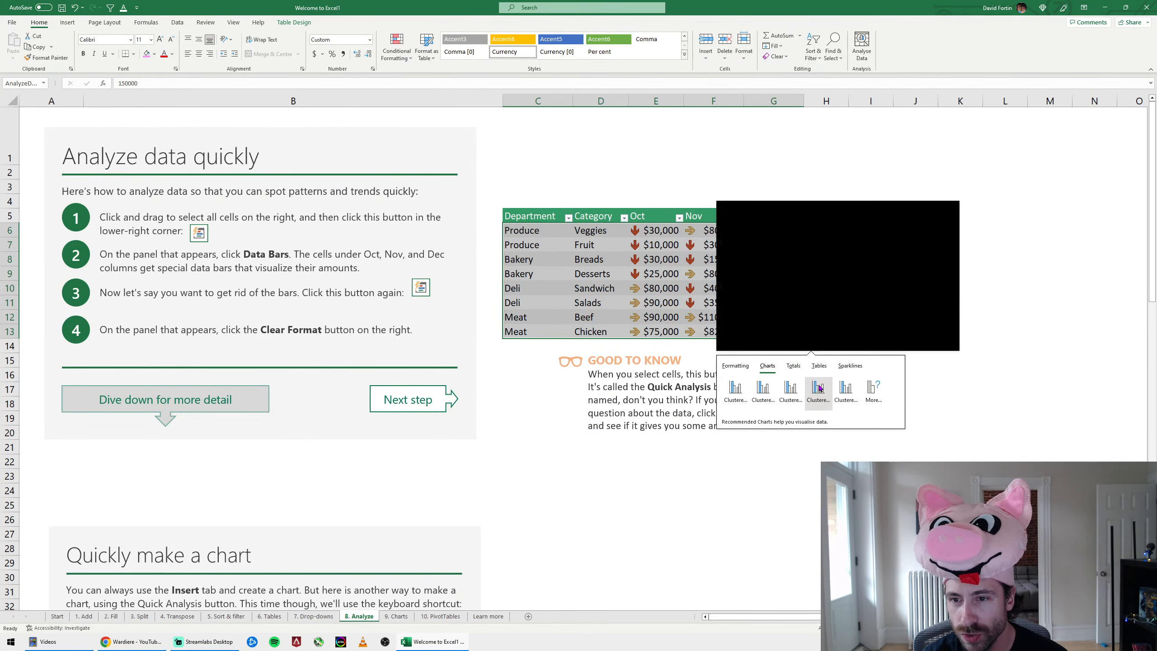
pyautogui.click(793, 366)
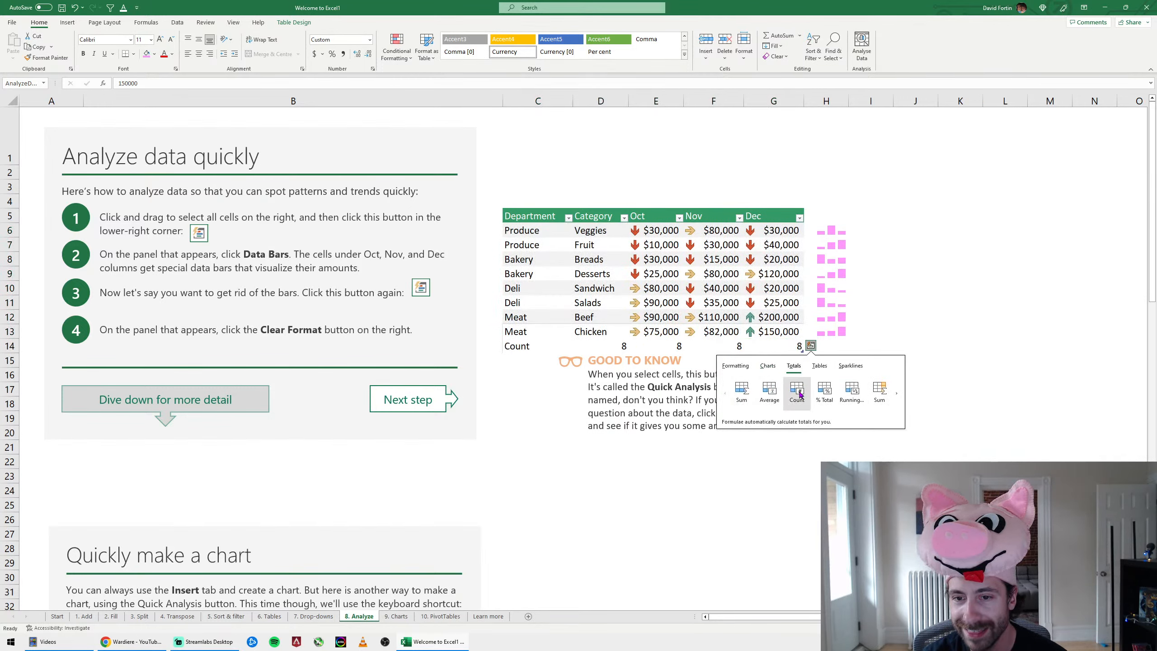
pyautogui.click(819, 367)
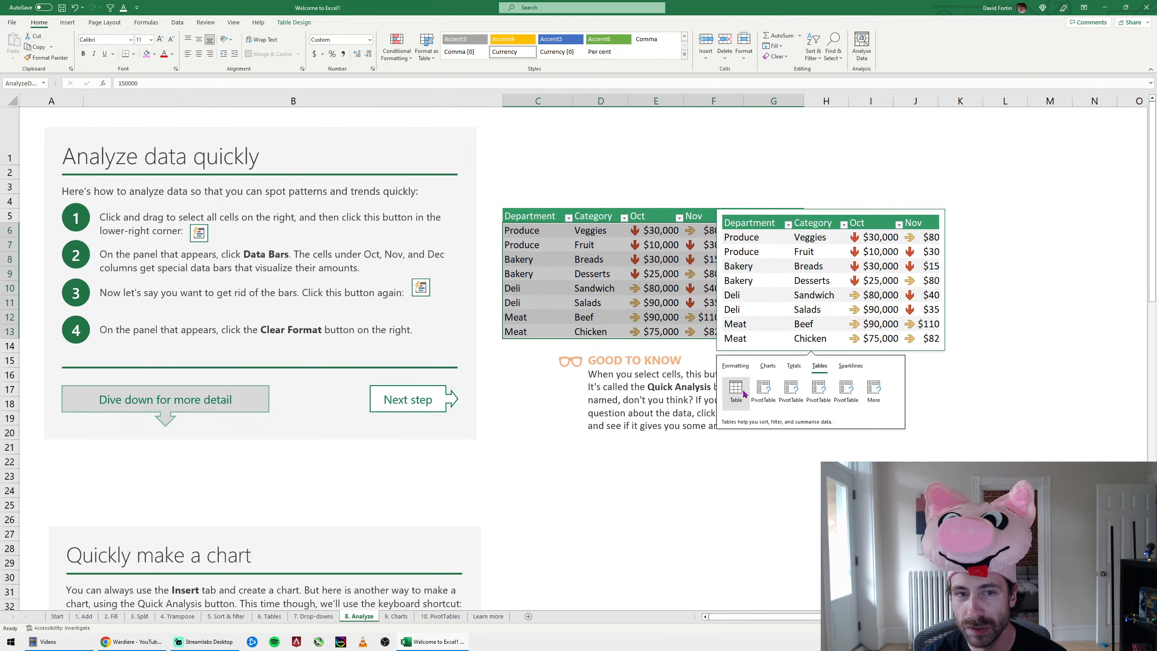
pyautogui.click(604, 449)
# Insert a default chart of the sales table beside the "Quickly make a chart" lesson, C34:G42, and reposition it
pyautogui.scroll(-5, 563, 339)
pyautogui.click(527, 289)
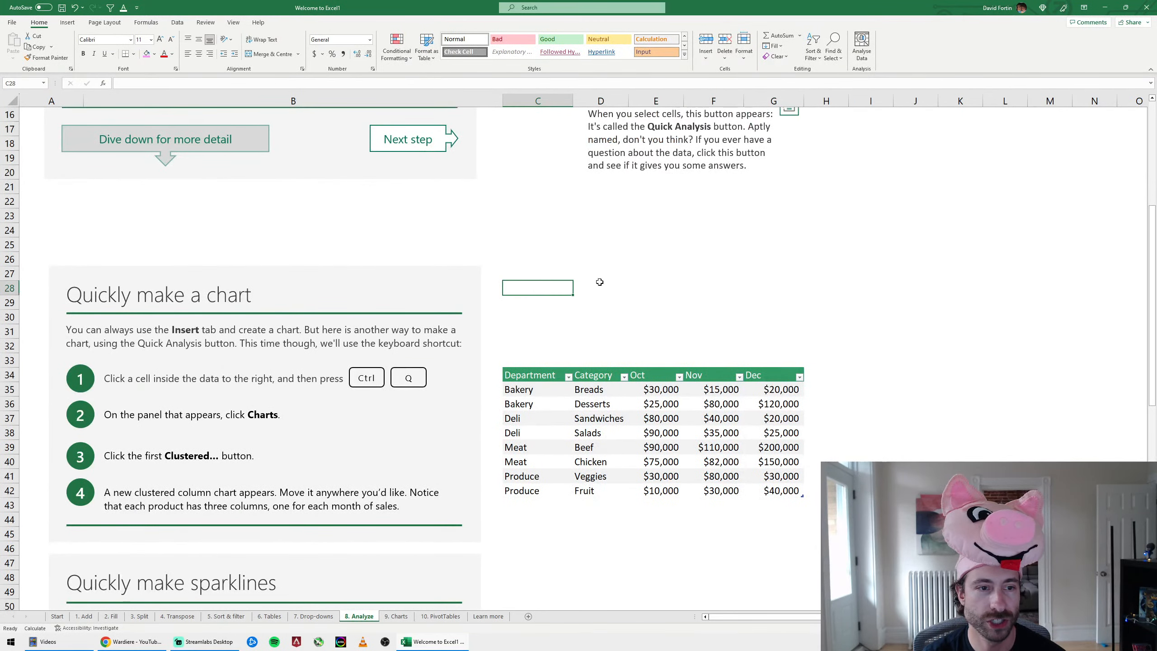
pyautogui.scroll(-3, 548, 263)
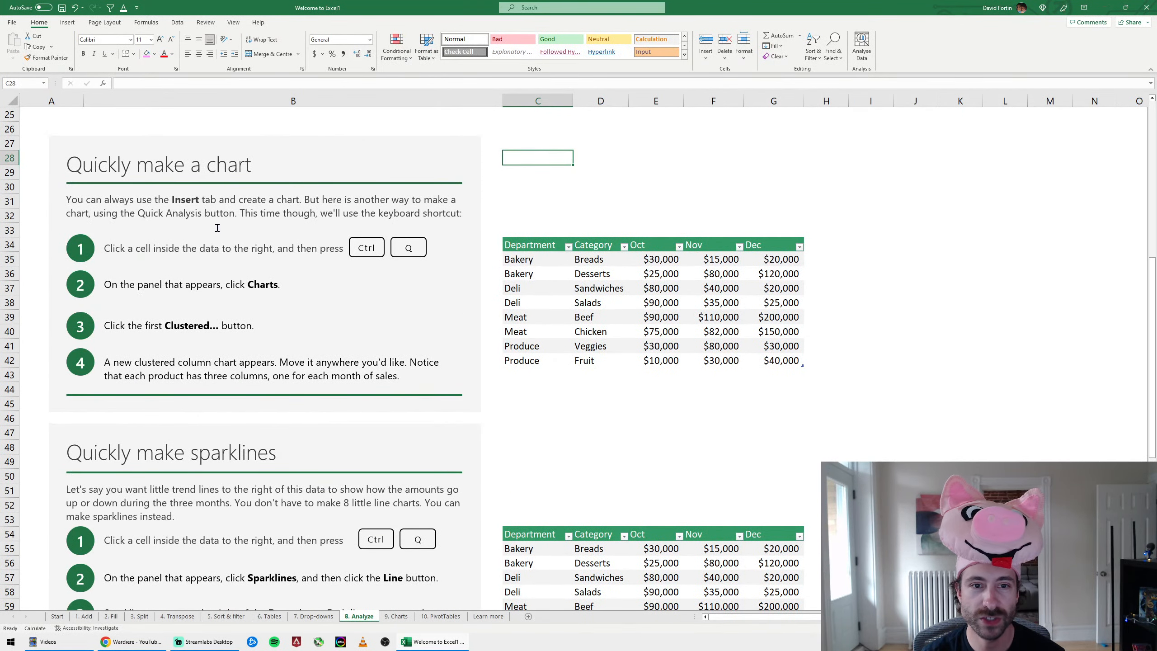
pyautogui.click(765, 356)
pyautogui.moveTo(765, 354); pyautogui.dragTo(518, 248)
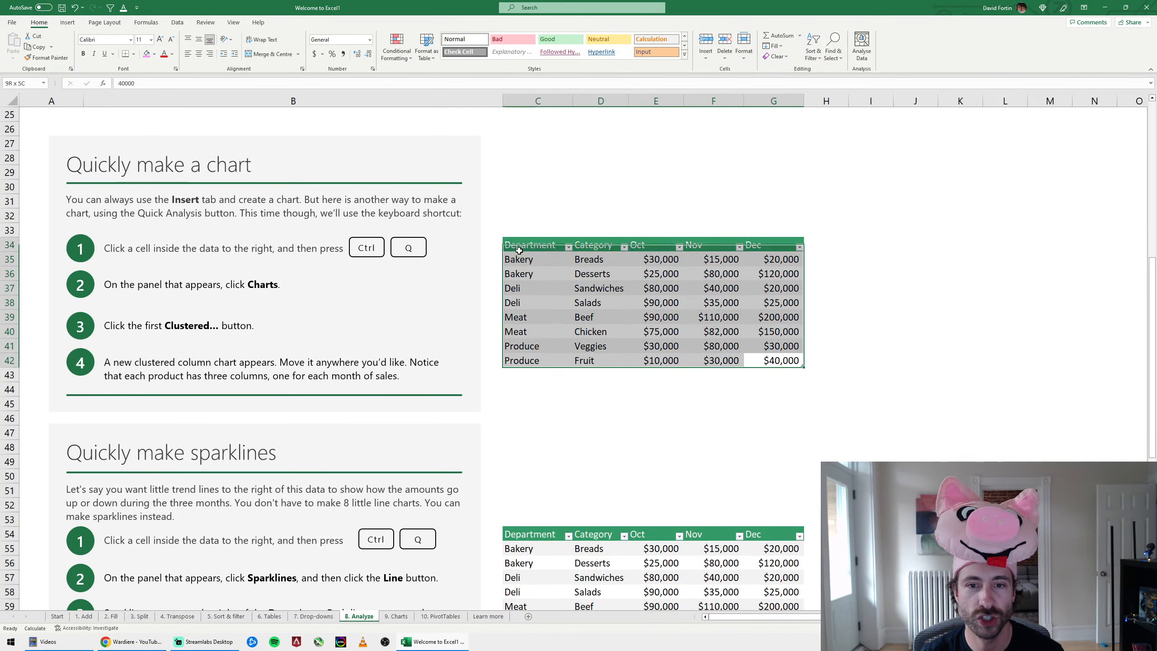
pyautogui.hotkey('alt', 'F1')
pyautogui.moveTo(656, 281); pyautogui.dragTo(553, 195)
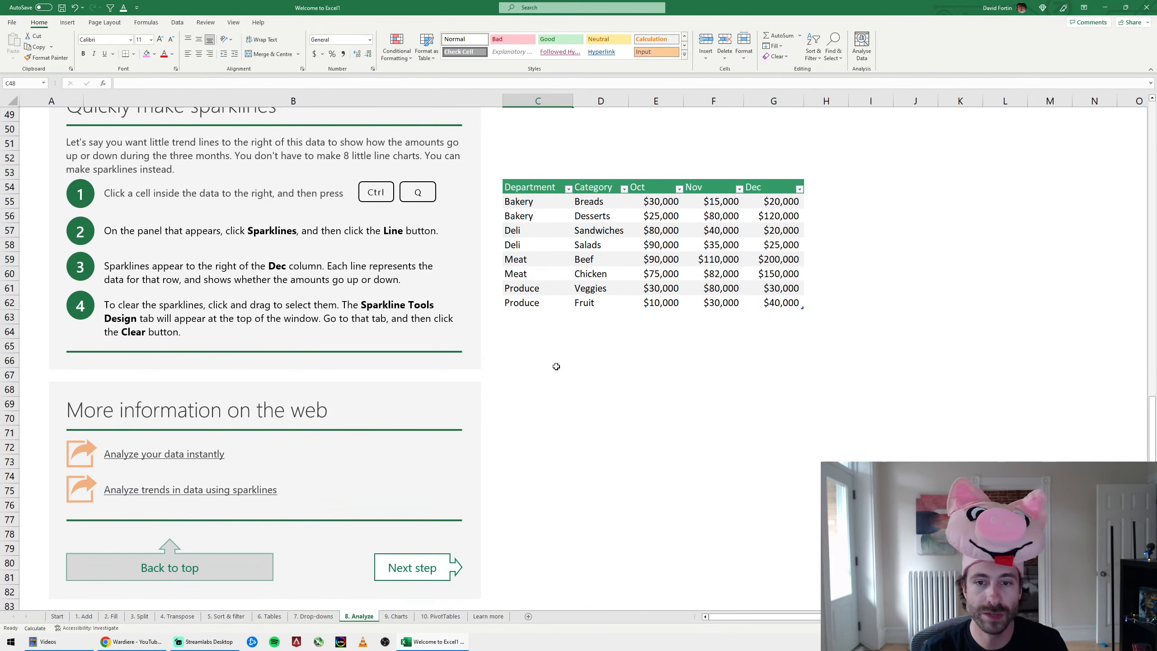
# Continue to the next tutorial lesson, the 9. Charts sheet
pyautogui.click(554, 360)
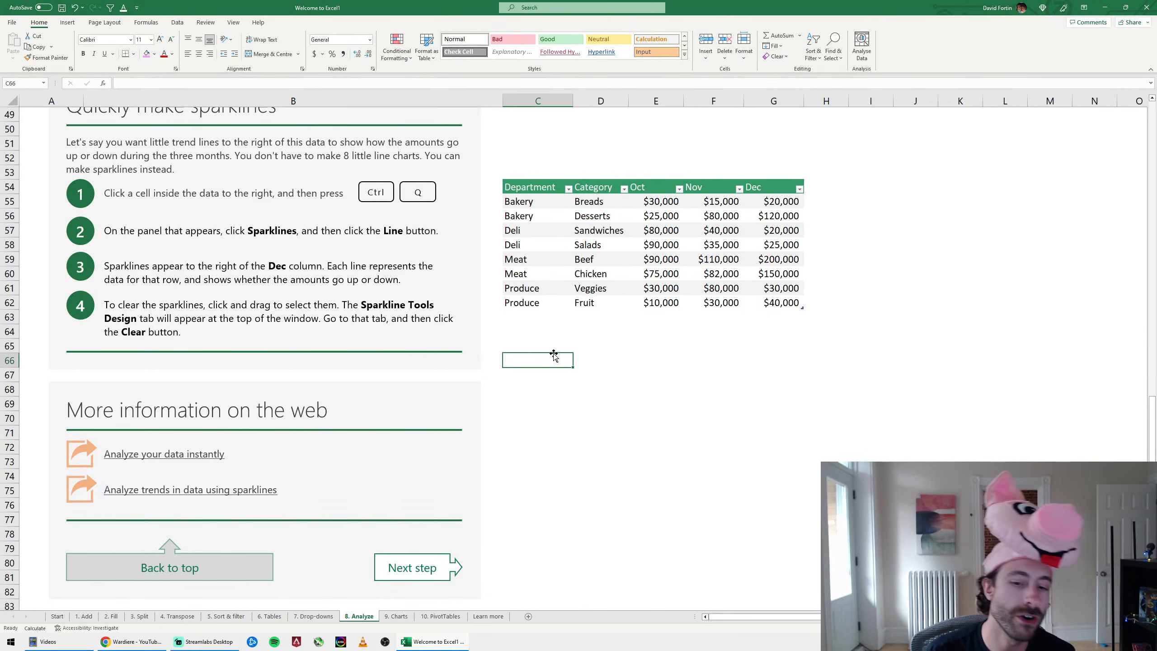
pyautogui.click(448, 565)
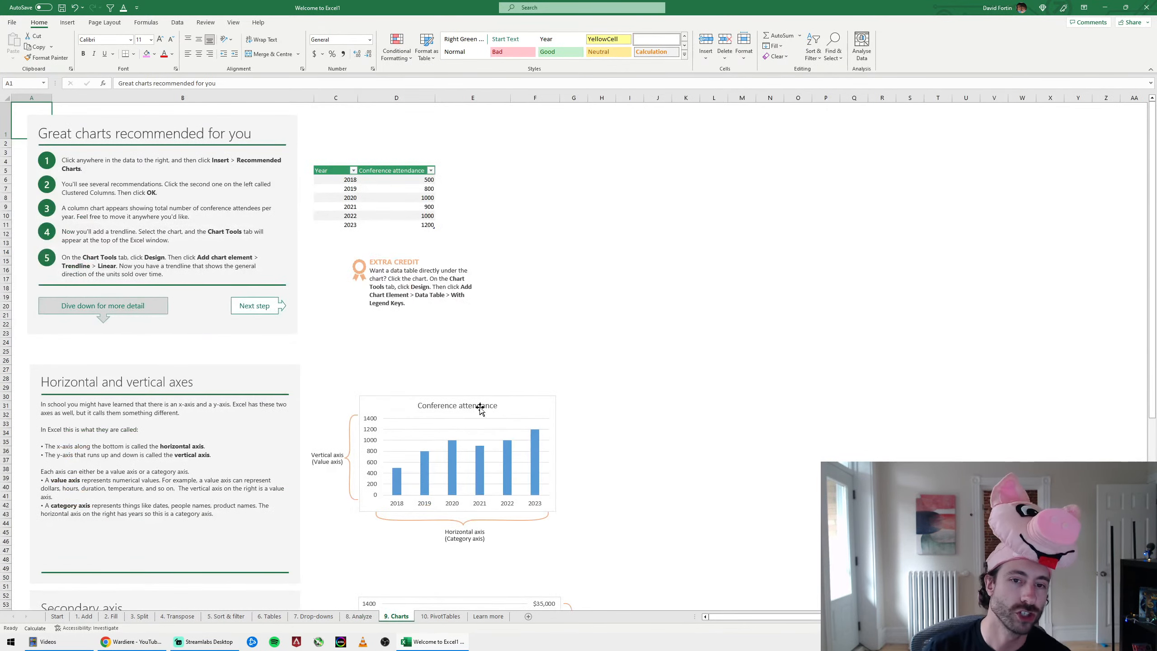
pyautogui.click(529, 333)
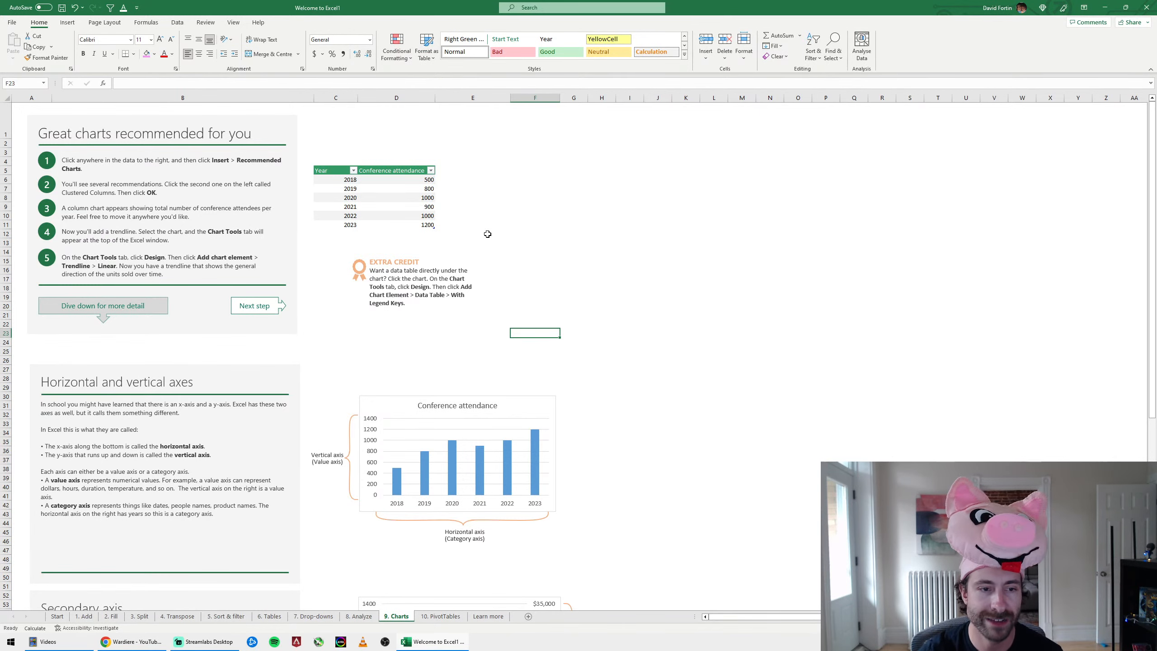
# Examine the horizontal and vertical axis example and the secondary axis combo chart on the Charts sheet
pyautogui.scroll(-1, 444, 314)
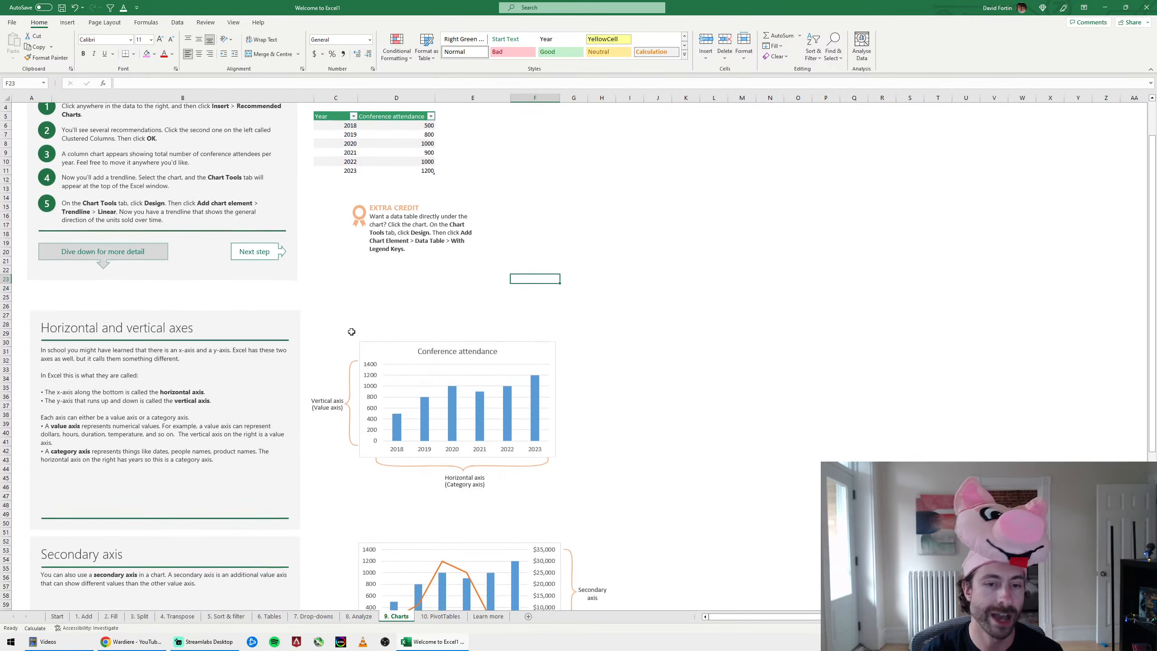
pyautogui.scroll(4, 349, 332)
pyautogui.scroll(-10, 501, 351)
pyautogui.moveTo(722, 328); pyautogui.dragTo(859, 350)
pyautogui.moveTo(765, 617); pyautogui.dragTo(780, 619)
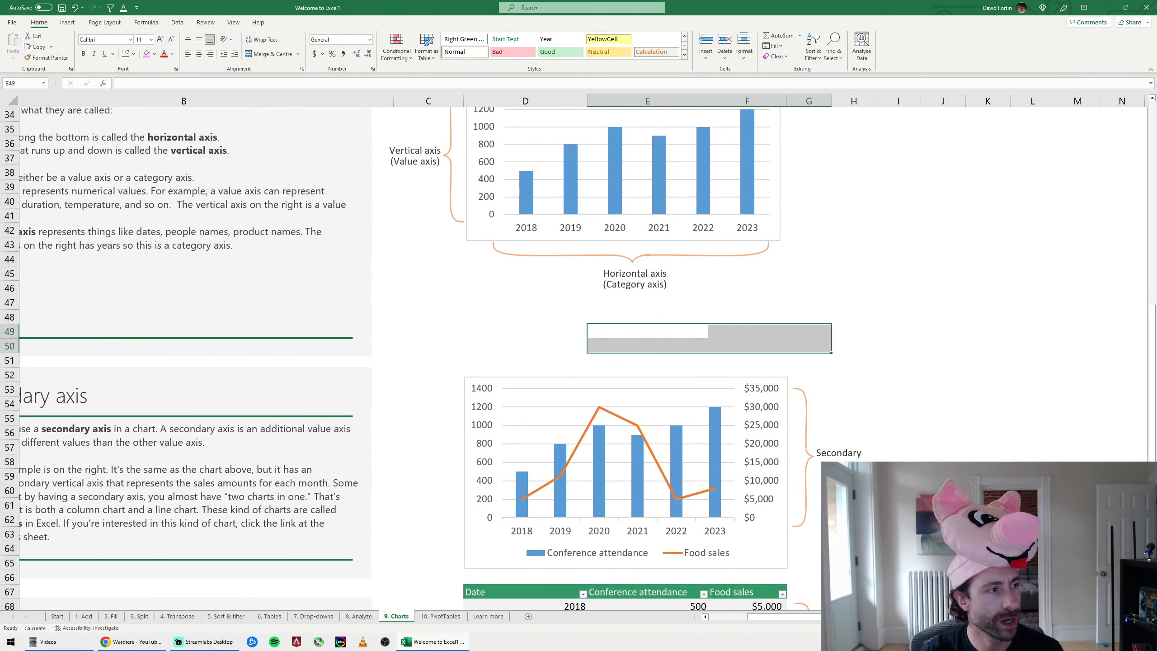
pyautogui.click(974, 359)
pyautogui.keyDown('ctrl'); pyautogui.scroll(-2, 974, 358); pyautogui.keyUp('ctrl')
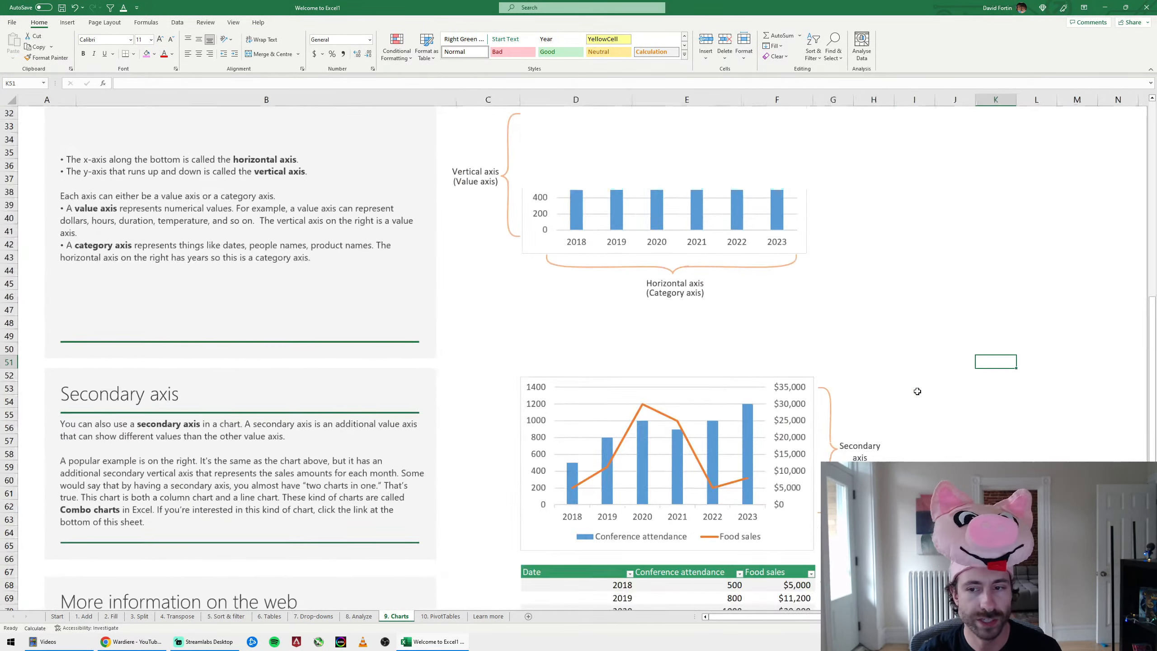
pyautogui.moveTo(810, 618); pyautogui.dragTo(825, 618)
pyautogui.keyDown('ctrl'); pyautogui.scroll(1, 592, 346); pyautogui.keyUp('ctrl')
pyautogui.scroll(-4, 592, 346)
pyautogui.click(506, 274)
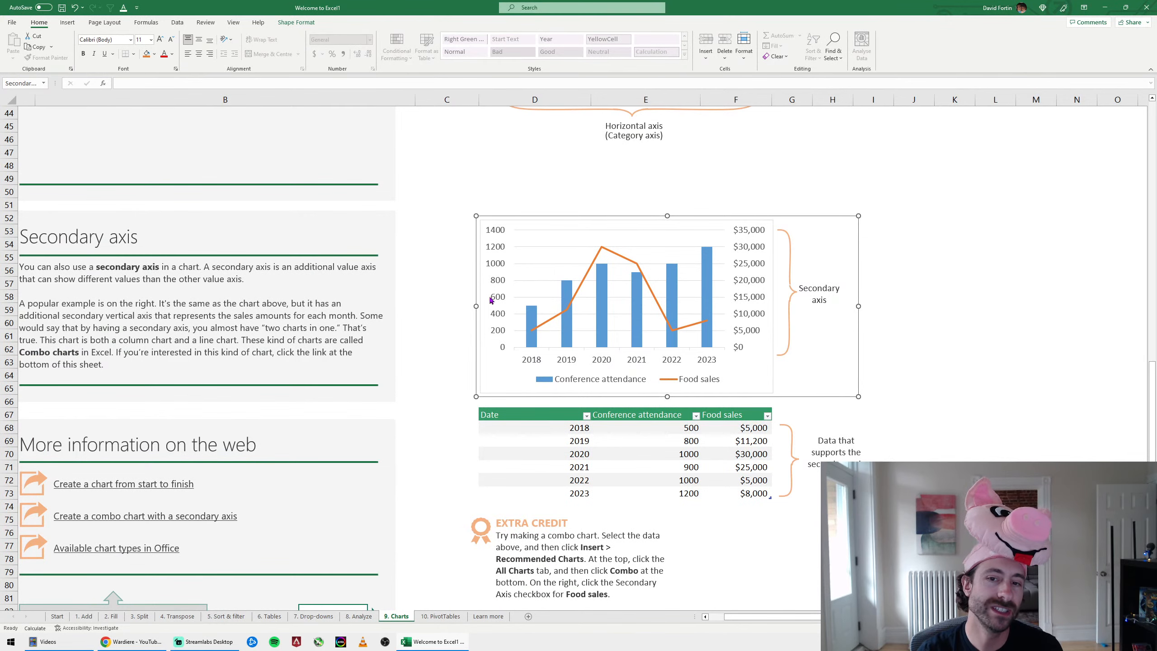
pyautogui.scroll(4, 650, 282)
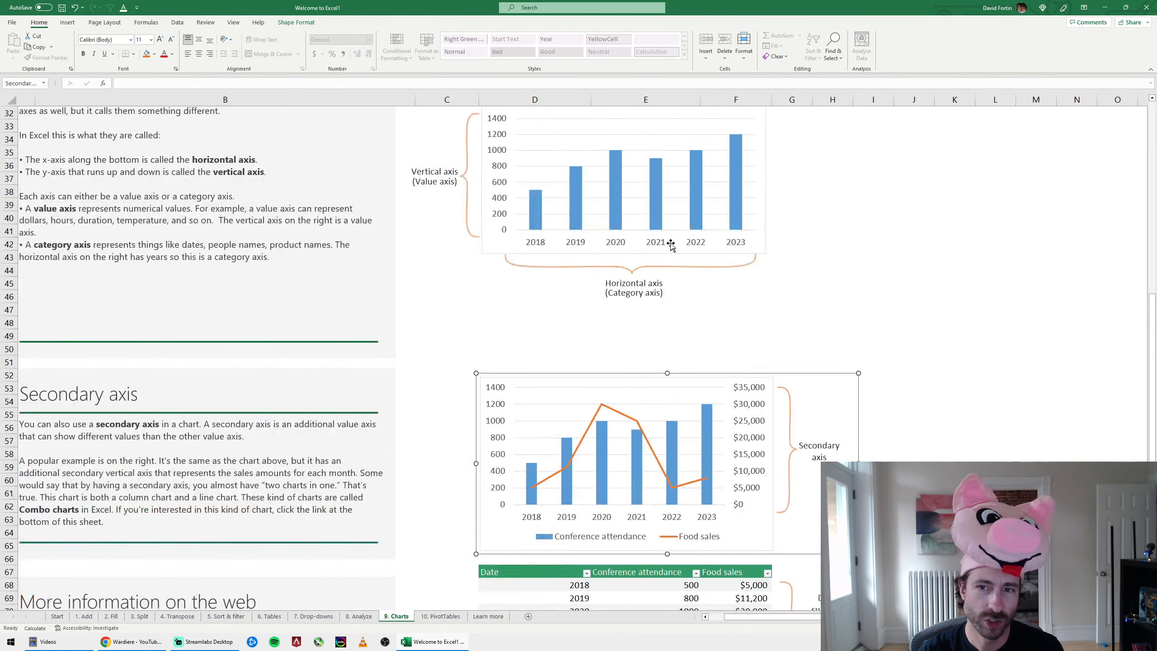
pyautogui.scroll(-2, 650, 283)
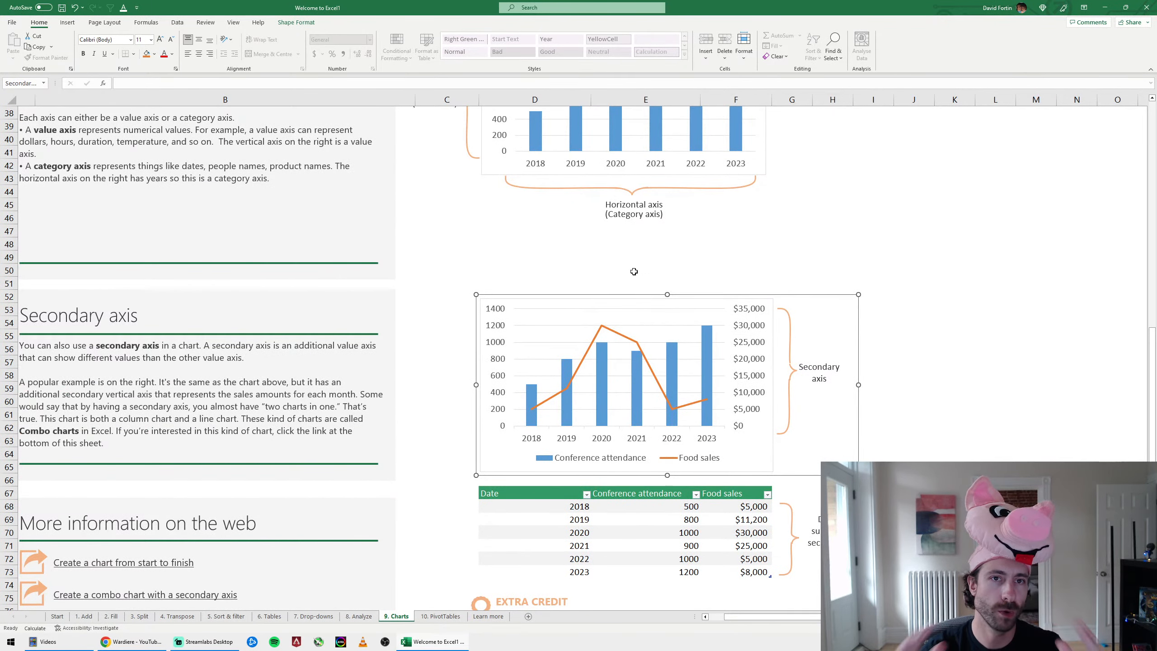
# Insert a default chart of the attendance and food sales table, D67:F73, including its headers
pyautogui.click(752, 571)
pyautogui.scroll(-5, 547, 501)
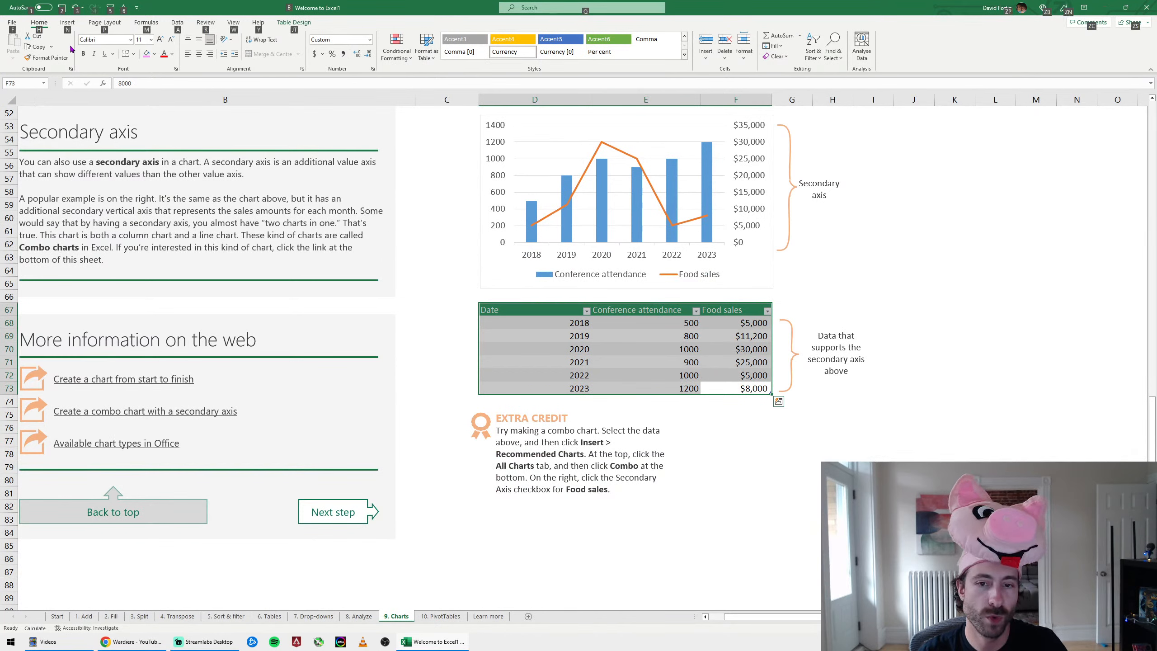
pyautogui.hotkey('alt', 'F1')
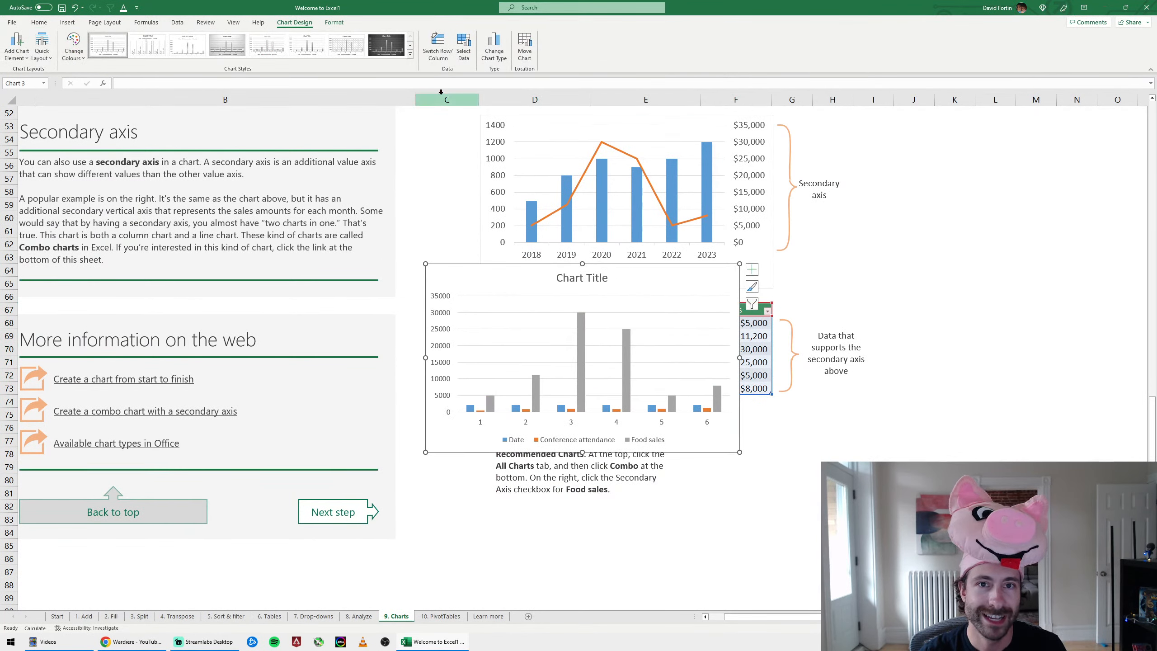
# Change the new chart to a Combo type with Food sales as a line on the secondary axis
pyautogui.click(494, 61)
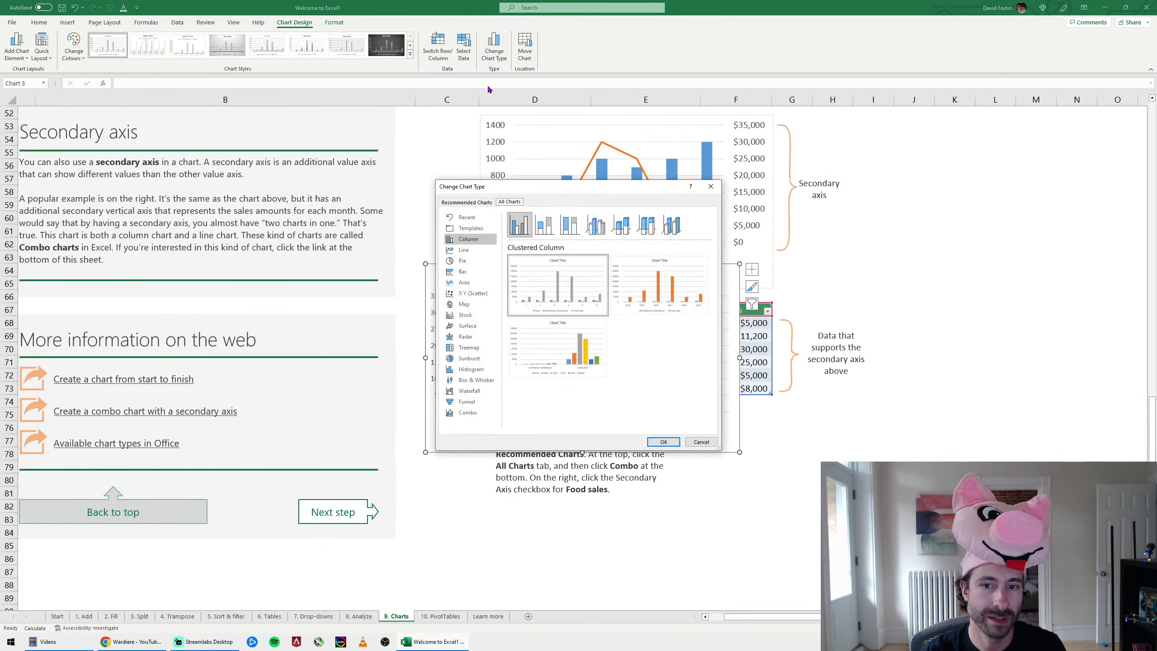
pyautogui.click(486, 415)
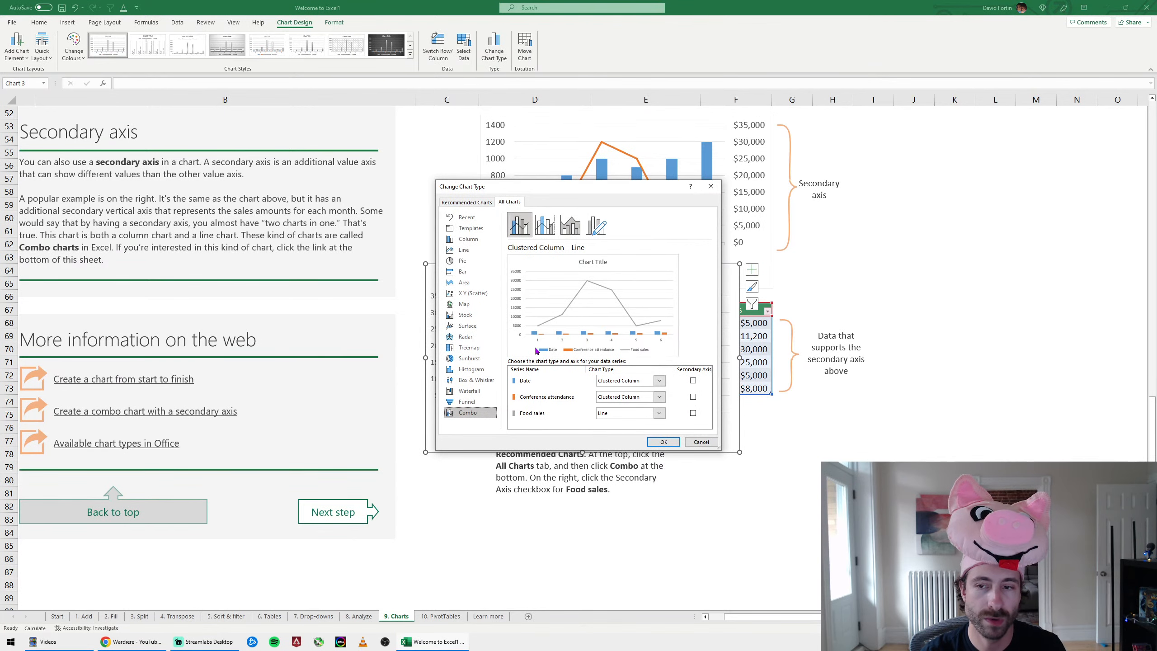
pyautogui.moveTo(620, 194); pyautogui.dragTo(471, 205)
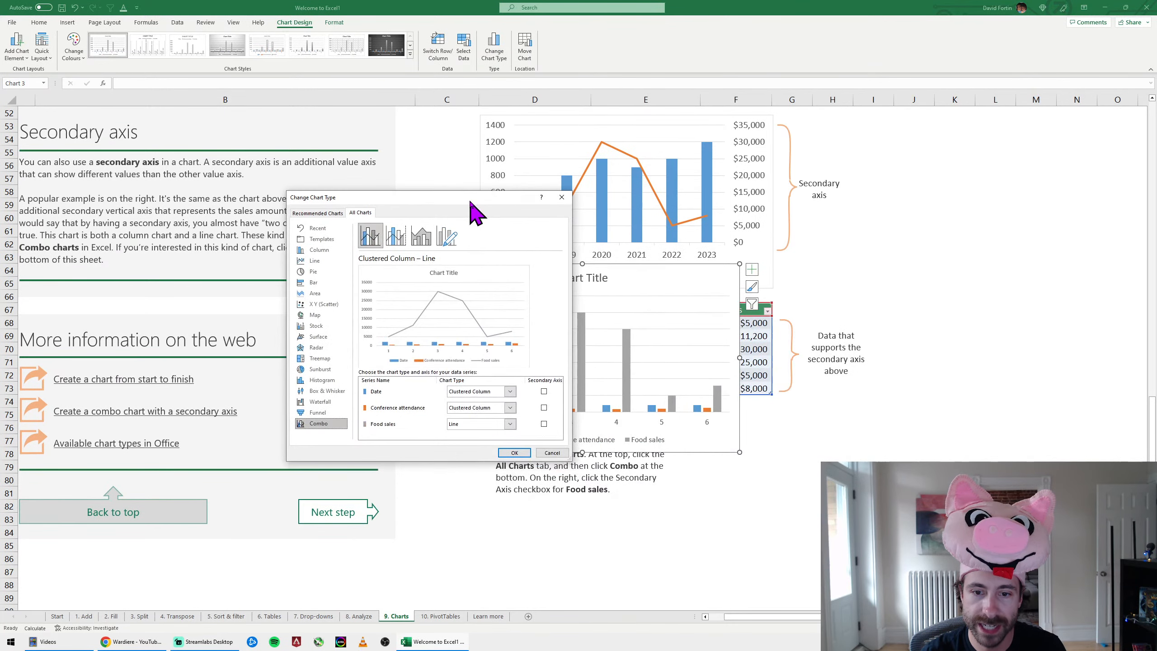
pyautogui.click(543, 425)
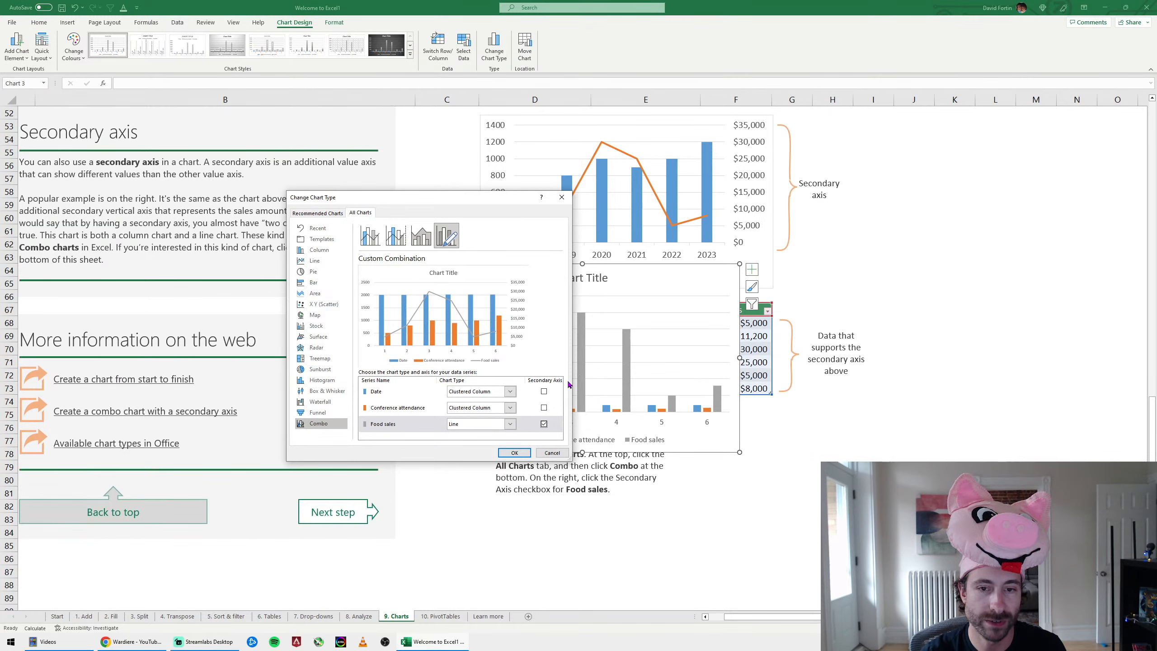
pyautogui.click(517, 454)
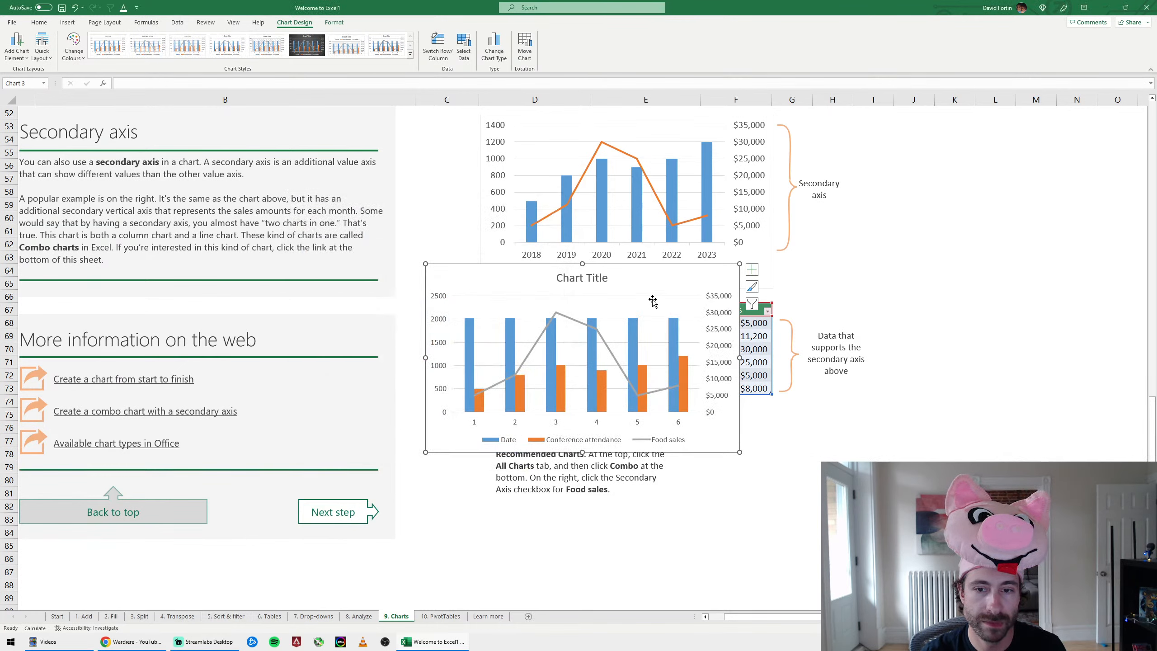
# Move the new combo chart down below the example chart and open an option for its Food sales line
pyautogui.moveTo(659, 285); pyautogui.dragTo(667, 330)
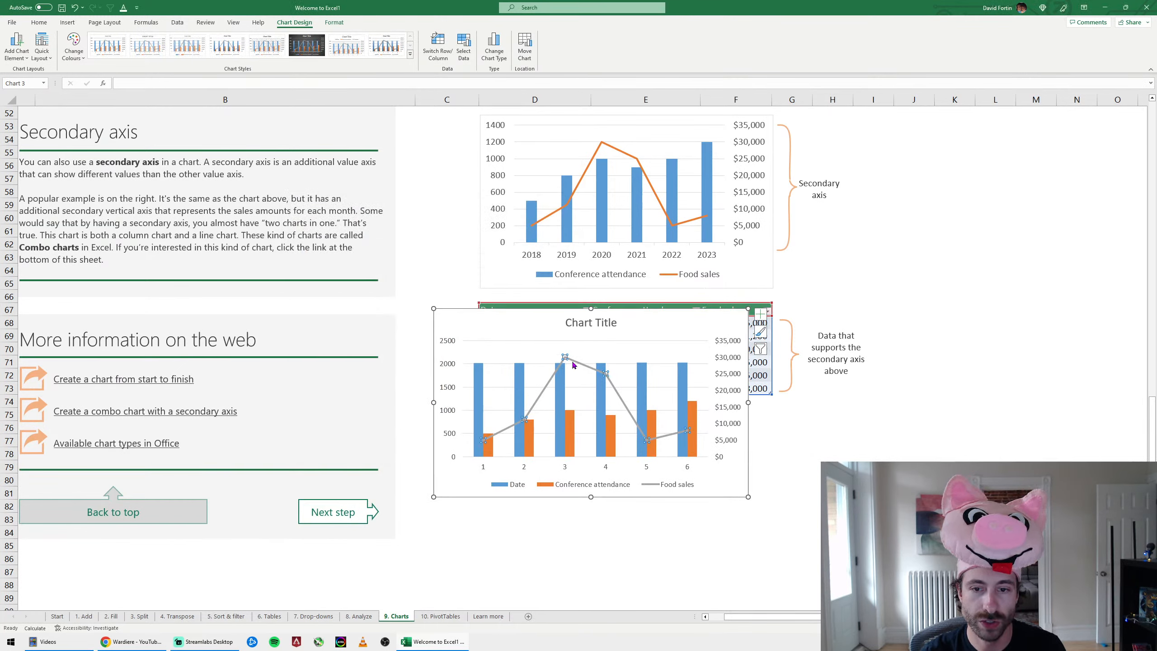
pyautogui.rightClick(572, 361)
pyautogui.click(601, 435)
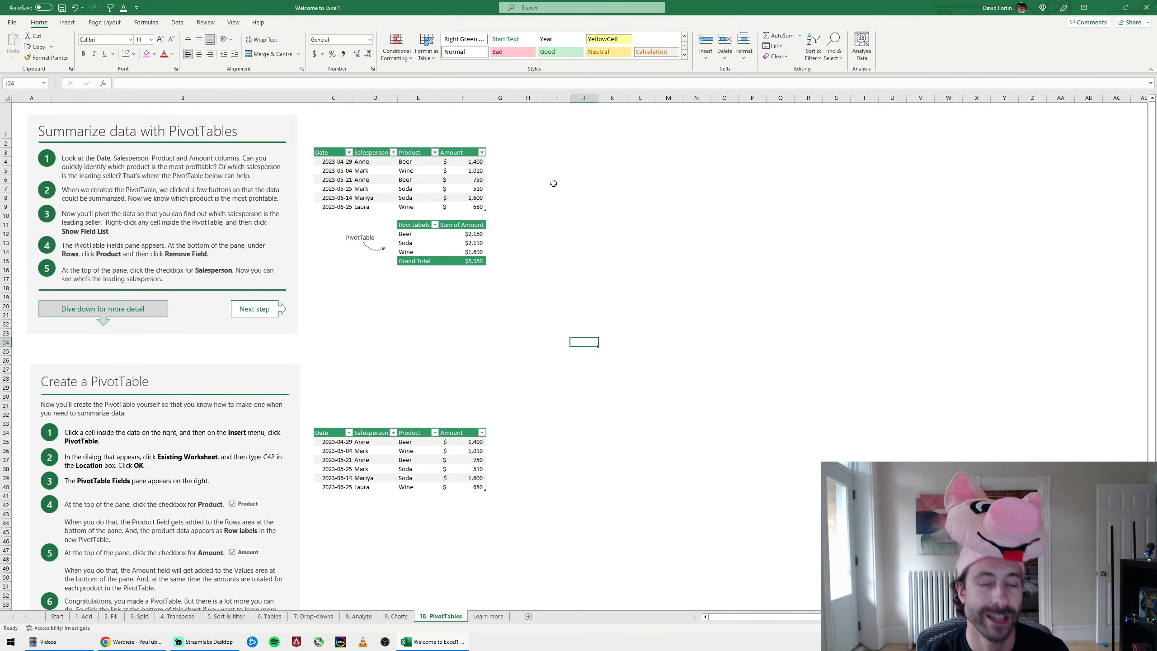
# Inspect the sample PivotTable of product amounts on the 10. PivotTables sheet
pyautogui.scroll(3, 554, 183)
pyautogui.click(758, 215)
pyautogui.click(694, 286)
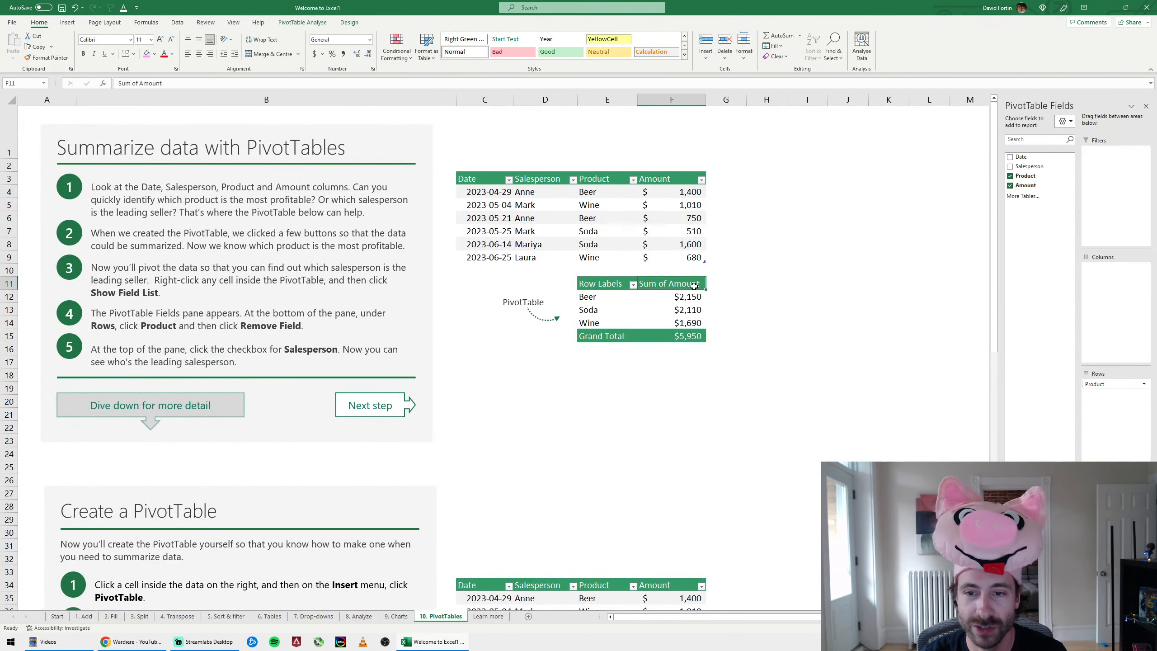
pyautogui.click(767, 296)
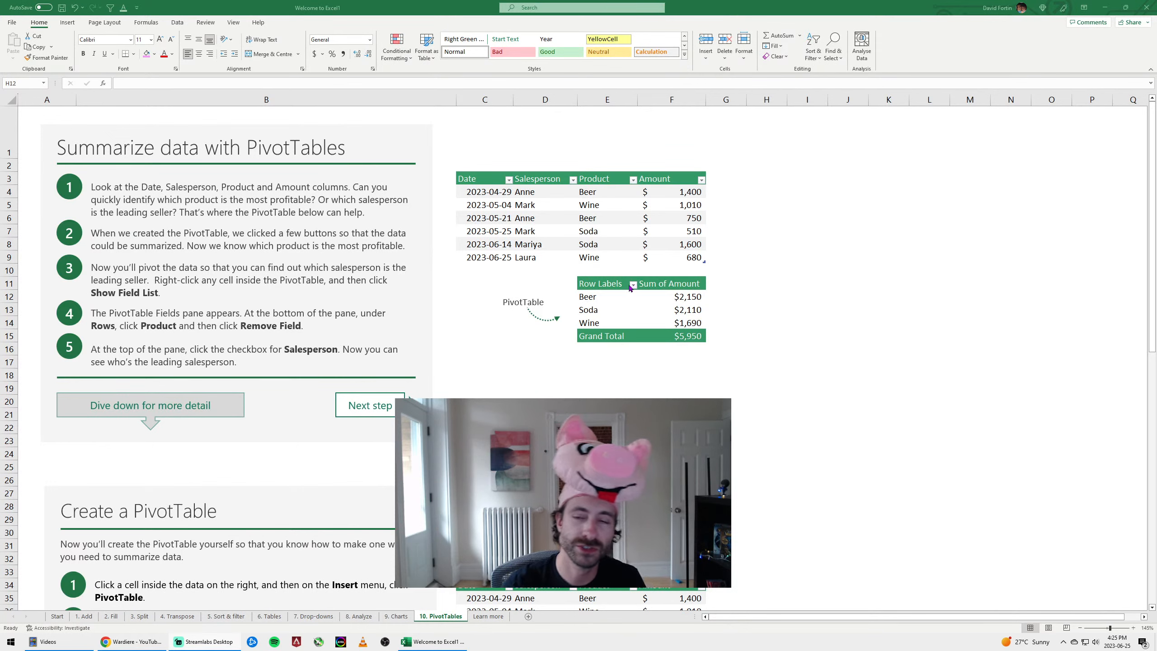
# Insert a PivotTable from the sales table C3:F9 into the existing worksheet at cell I3
pyautogui.click(667, 261)
pyautogui.moveTo(668, 260); pyautogui.dragTo(460, 180)
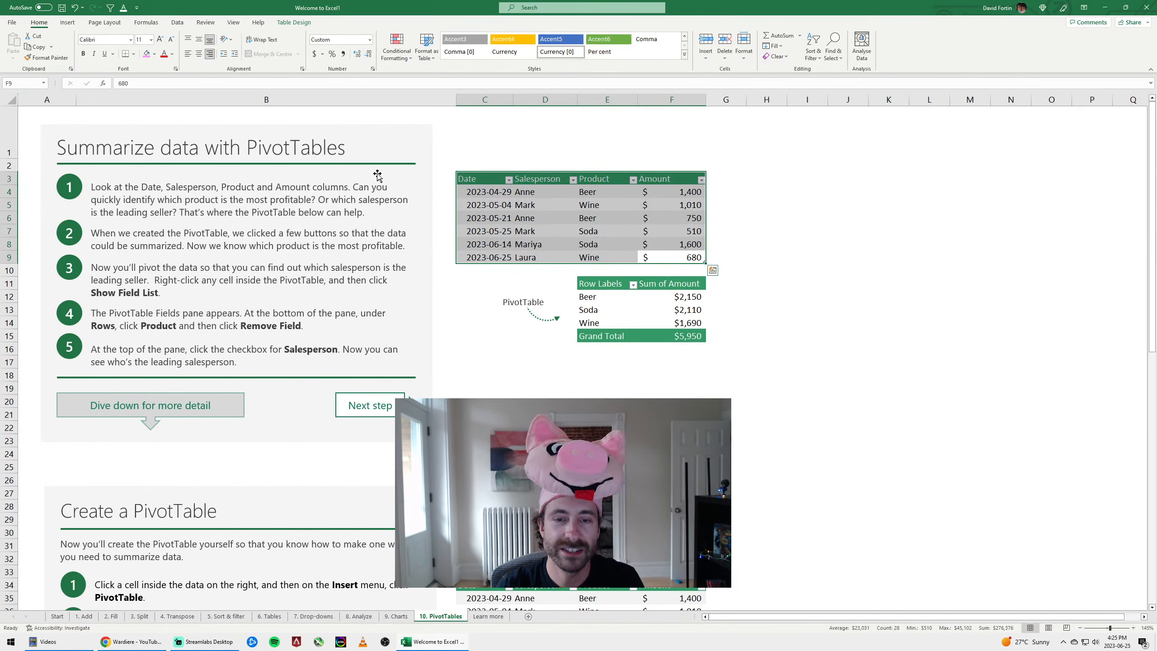
pyautogui.click(62, 26)
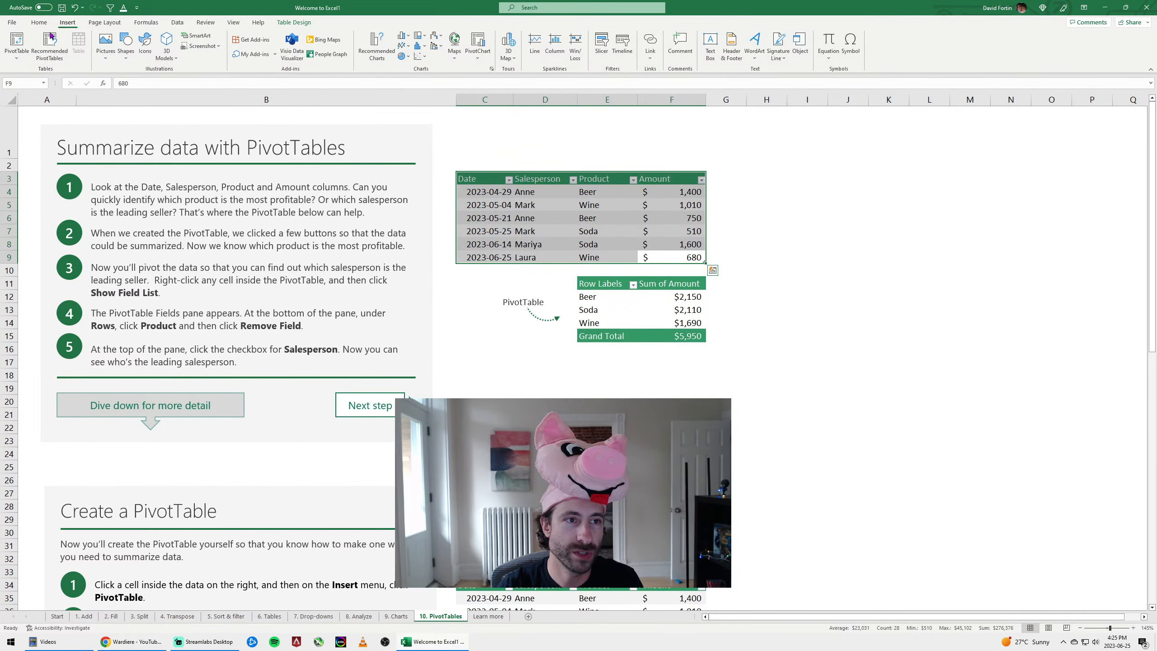
pyautogui.click(21, 42)
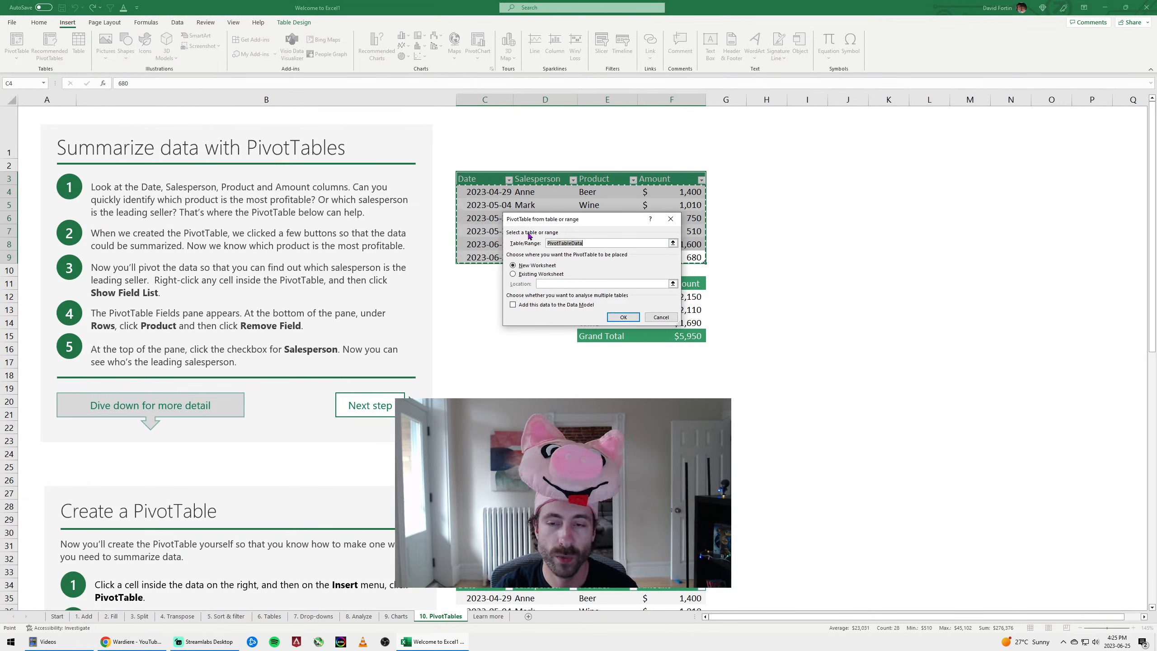
pyautogui.click(535, 274)
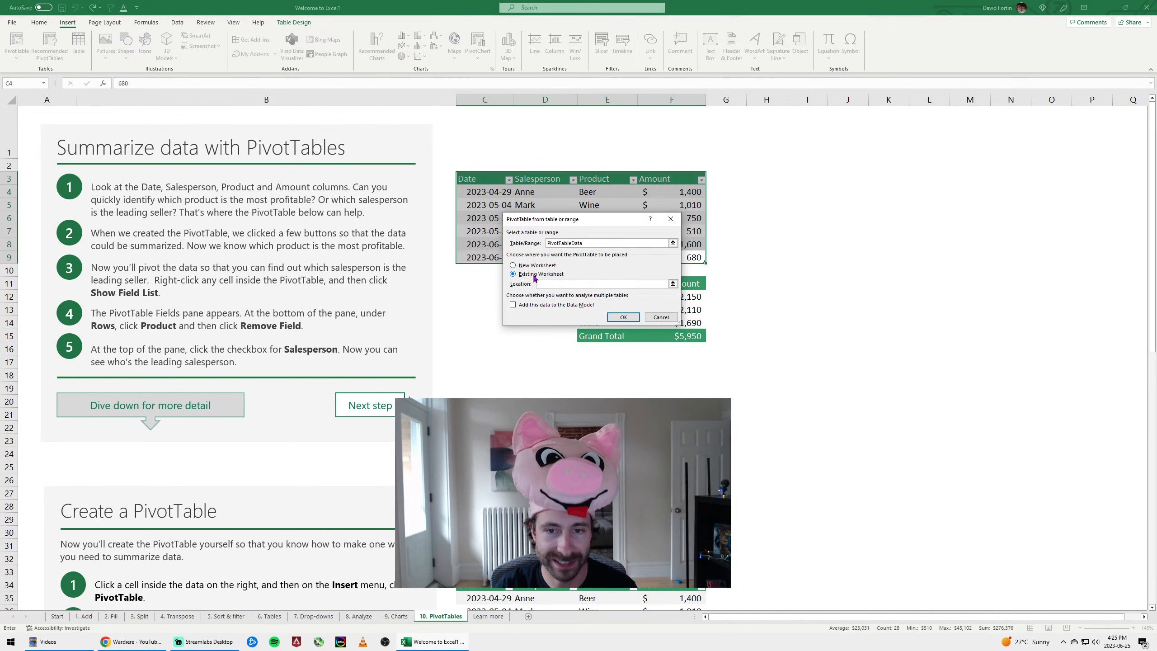
pyautogui.click(773, 176)
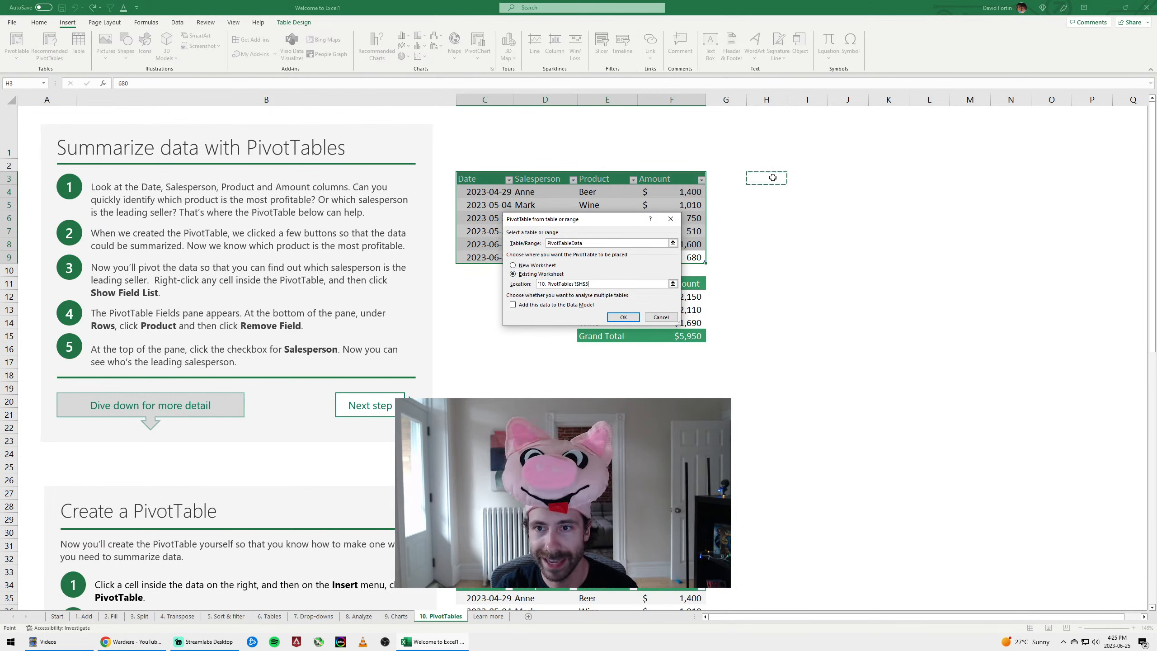
pyautogui.click(803, 178)
pyautogui.click(624, 317)
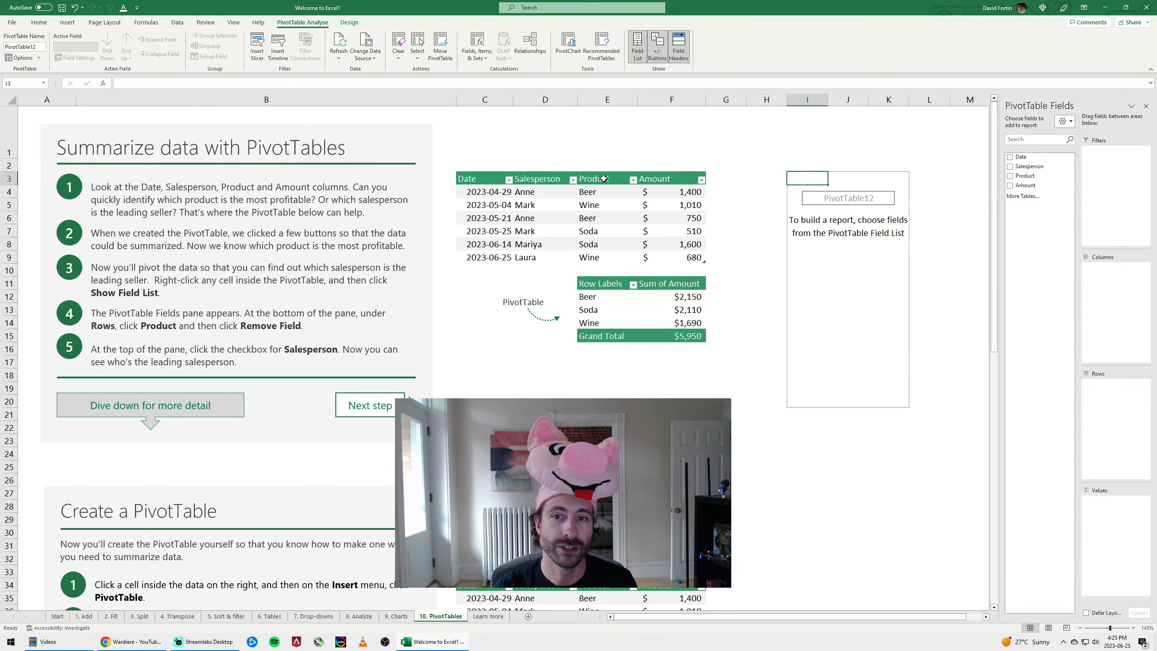
# Examine the two Soda rows in the sales table and the sum of their amounts
pyautogui.moveTo(603, 192); pyautogui.dragTo(606, 250)
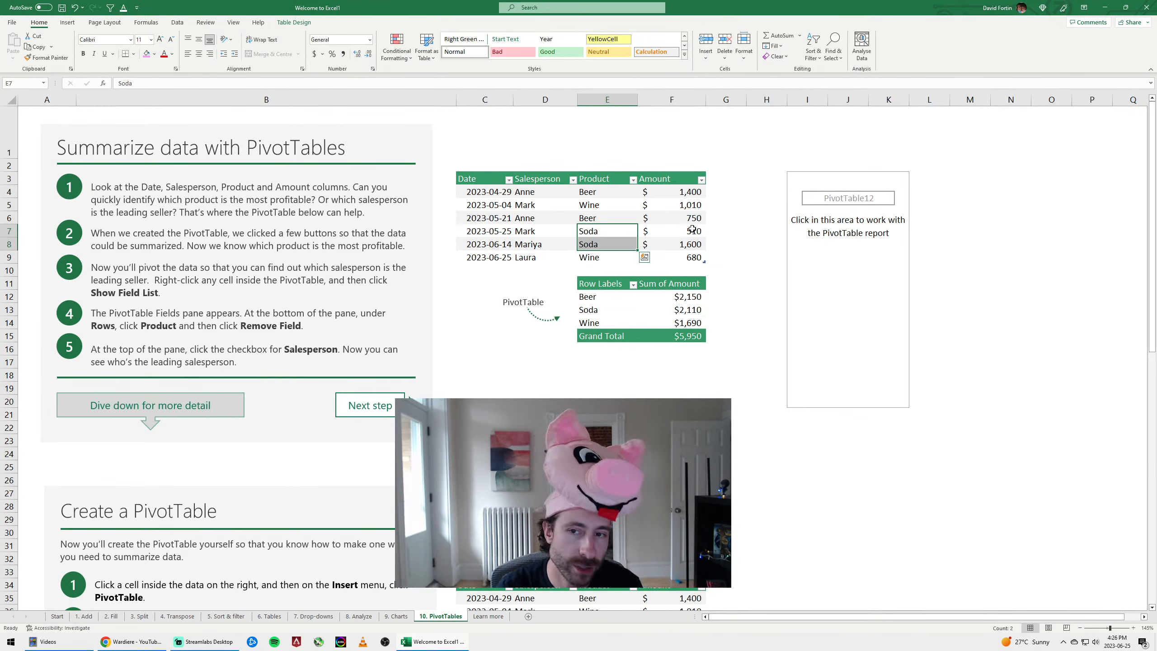
pyautogui.moveTo(692, 229); pyautogui.dragTo(695, 245)
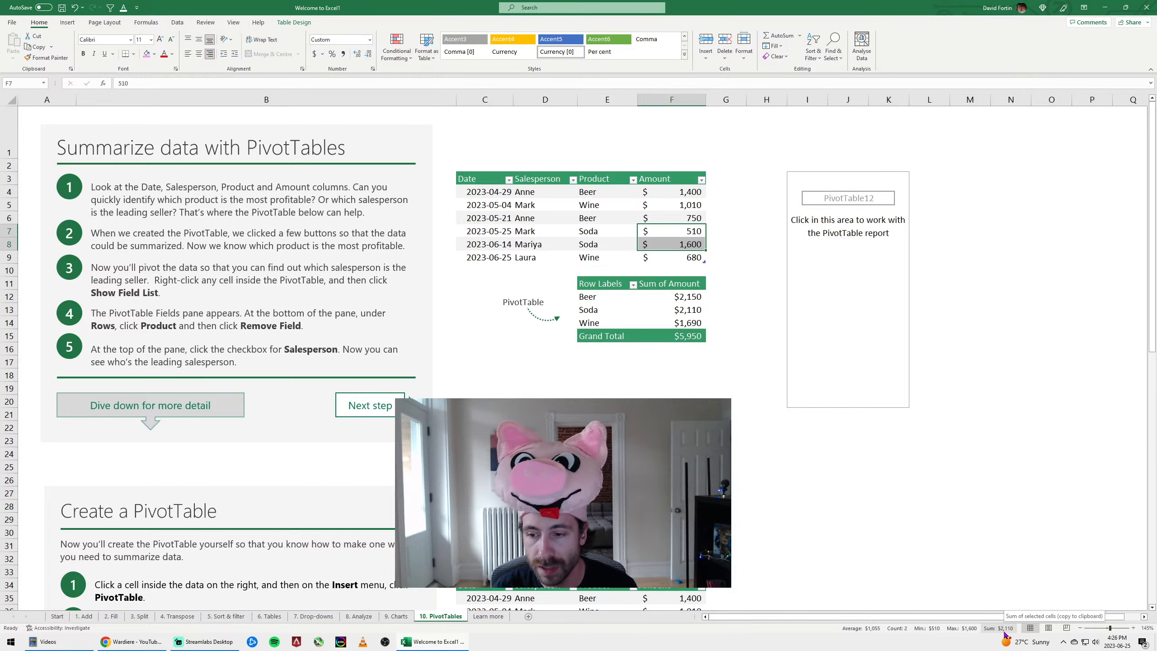
pyautogui.click(613, 243)
pyautogui.click(680, 235)
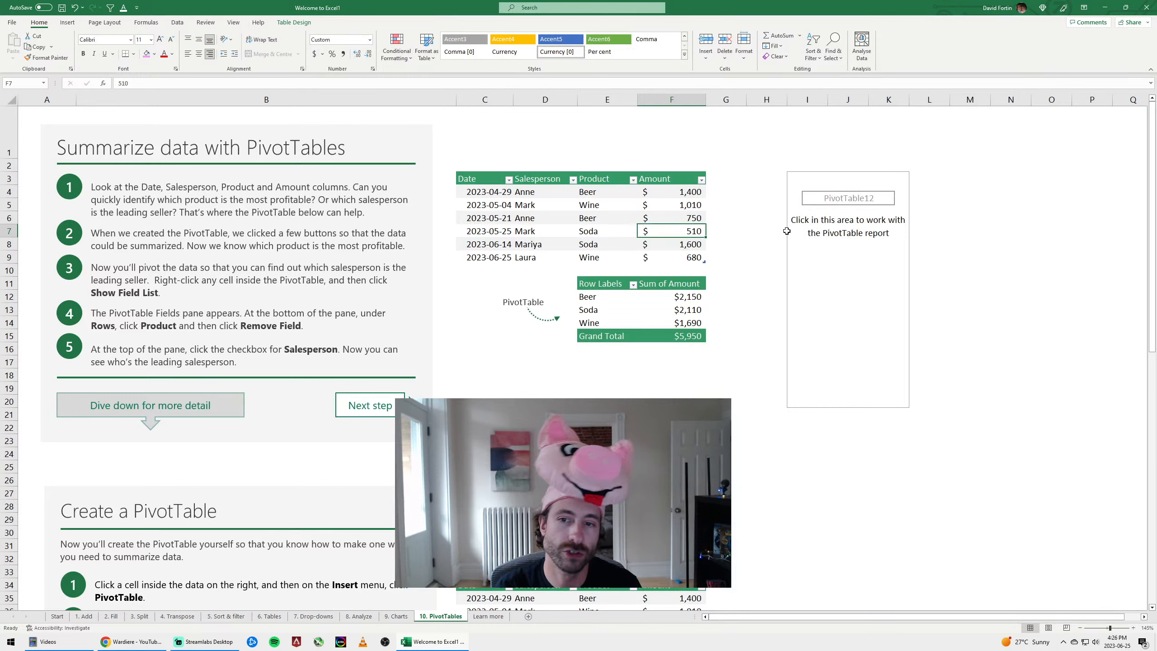
pyautogui.click(688, 241)
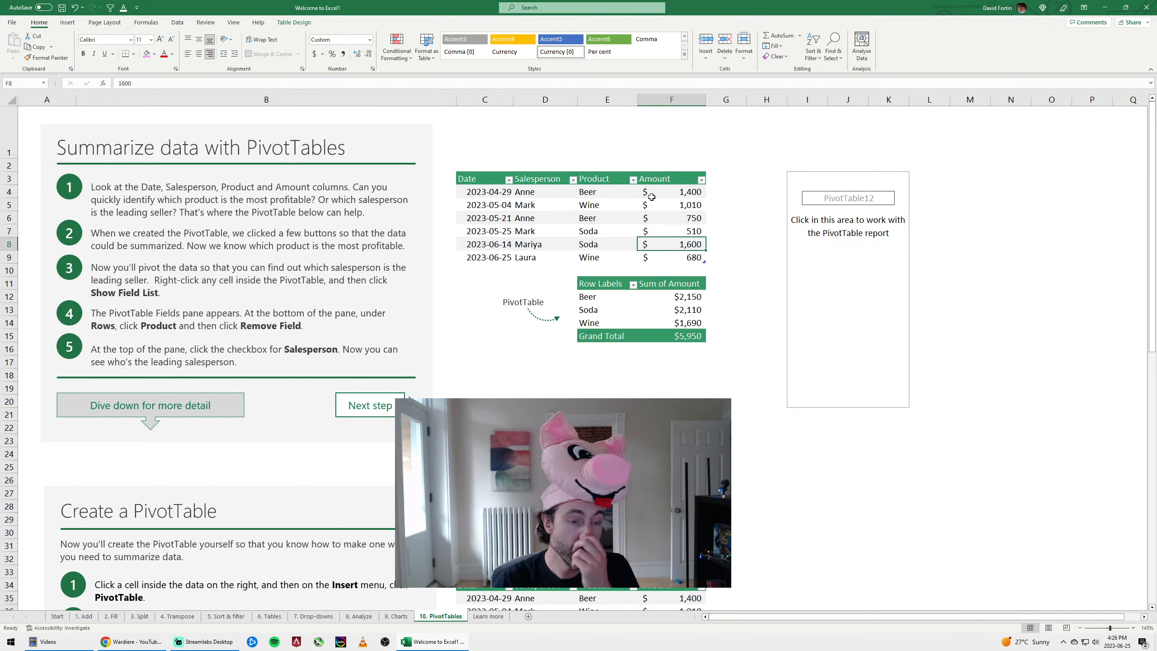
# Build the new PivotTable with Product as the row field and Amount as the summed value field
pyautogui.click(796, 176)
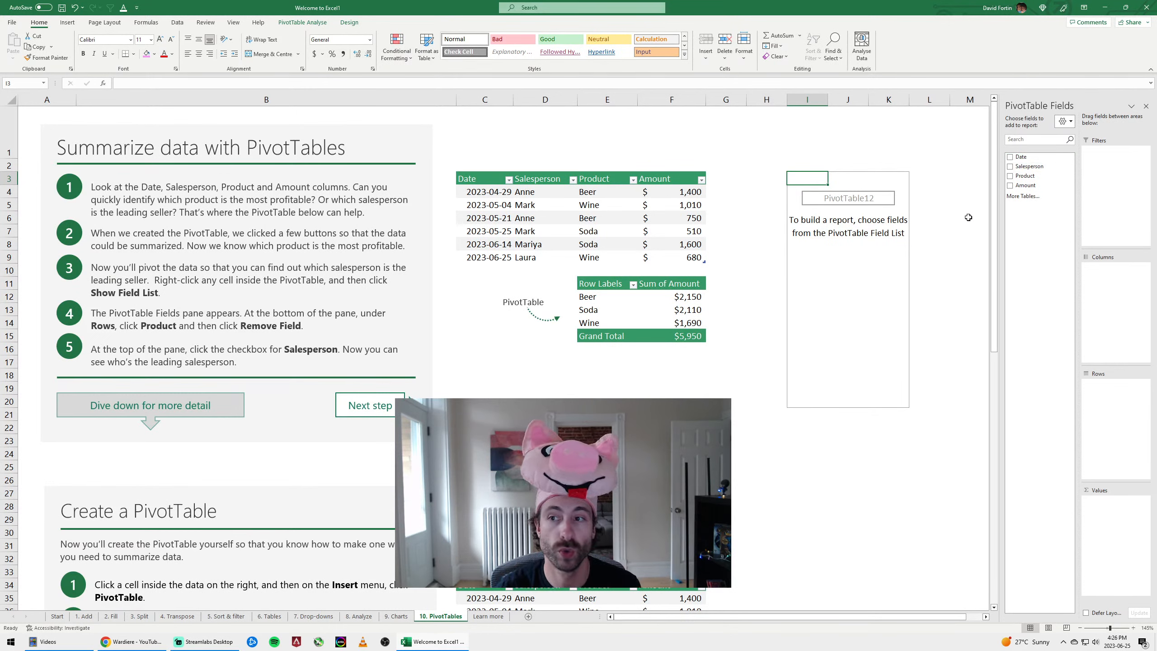
pyautogui.moveTo(1026, 176); pyautogui.dragTo(1113, 402)
pyautogui.click(813, 204)
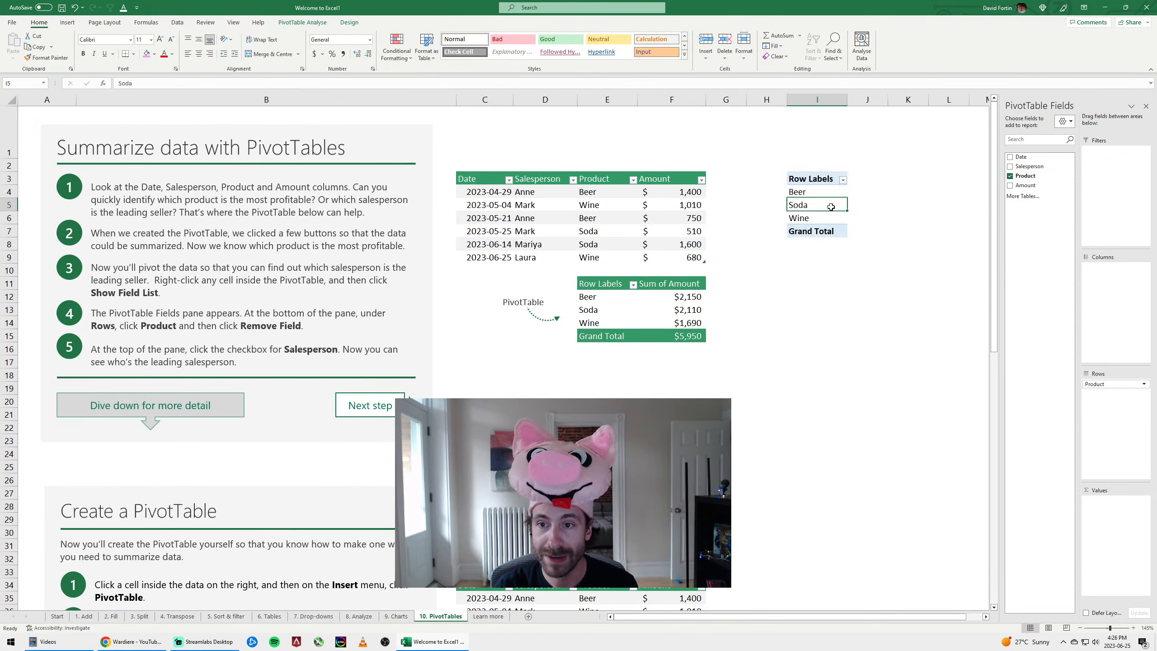
pyautogui.click(809, 180)
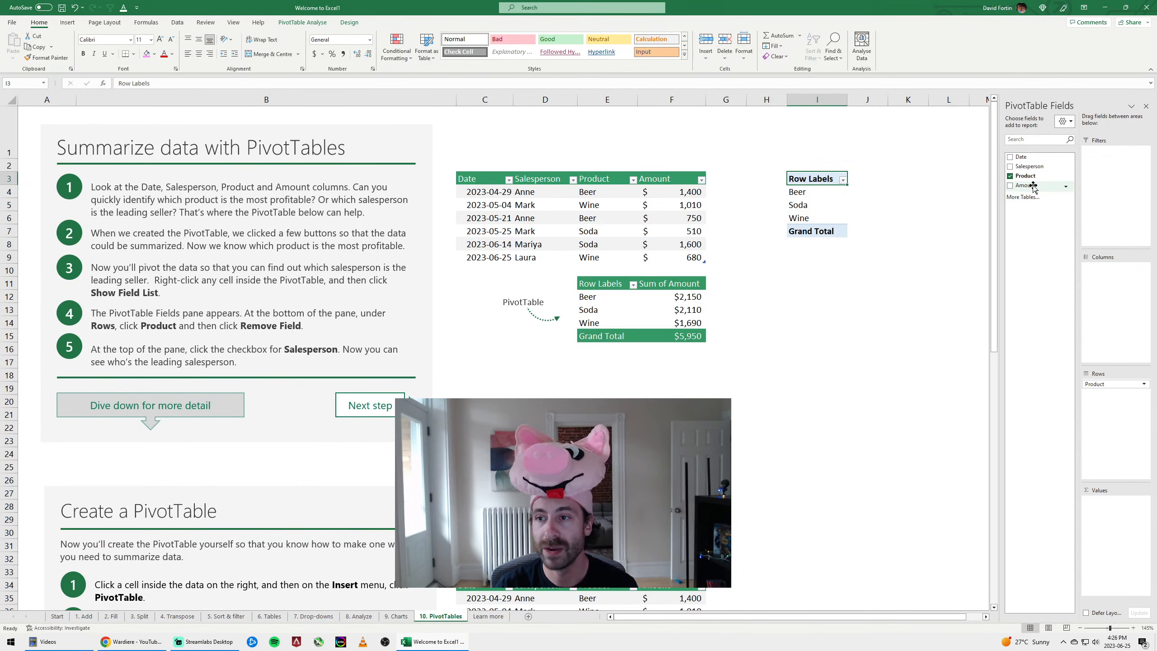
pyautogui.moveTo(1030, 185); pyautogui.dragTo(1099, 535)
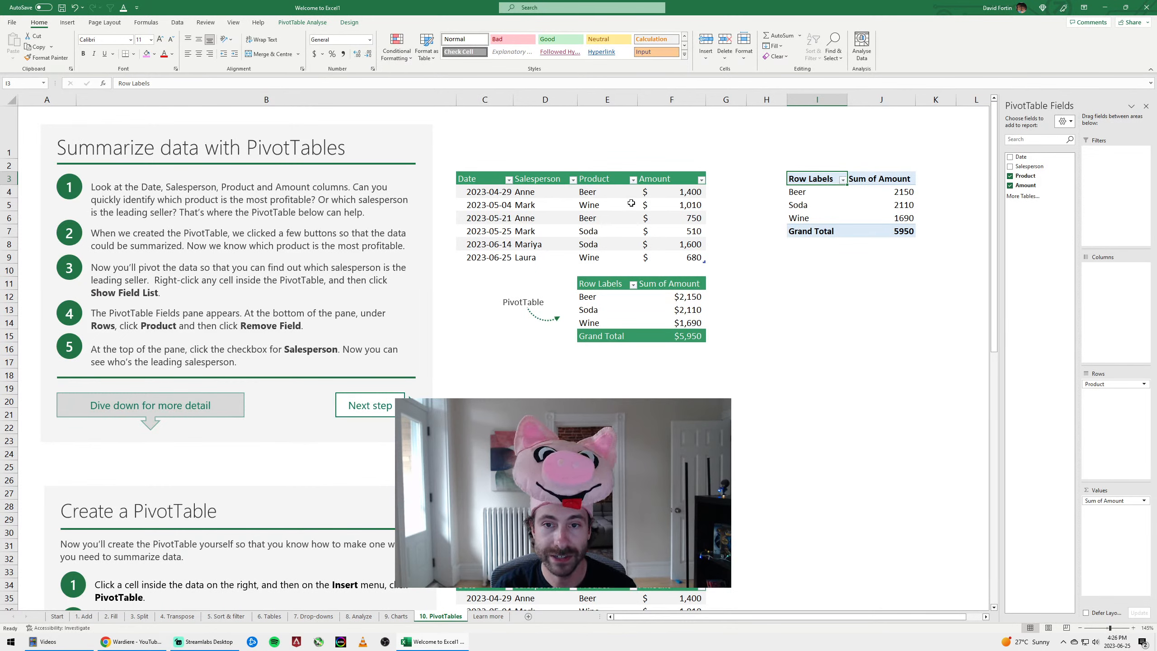
# Check the two Beer amounts in the sales table that make up the PivotTable's Beer sum
pyautogui.moveTo(612, 193); pyautogui.dragTo(700, 192)
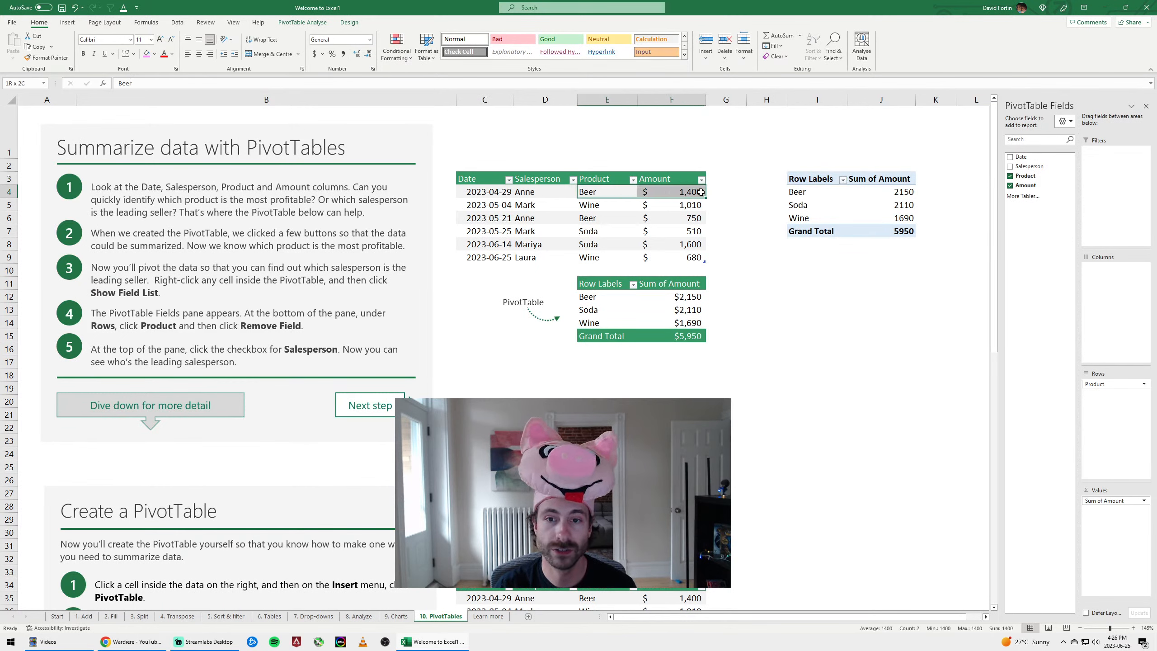
pyautogui.click(672, 221)
pyautogui.click(691, 193)
pyautogui.click(692, 219)
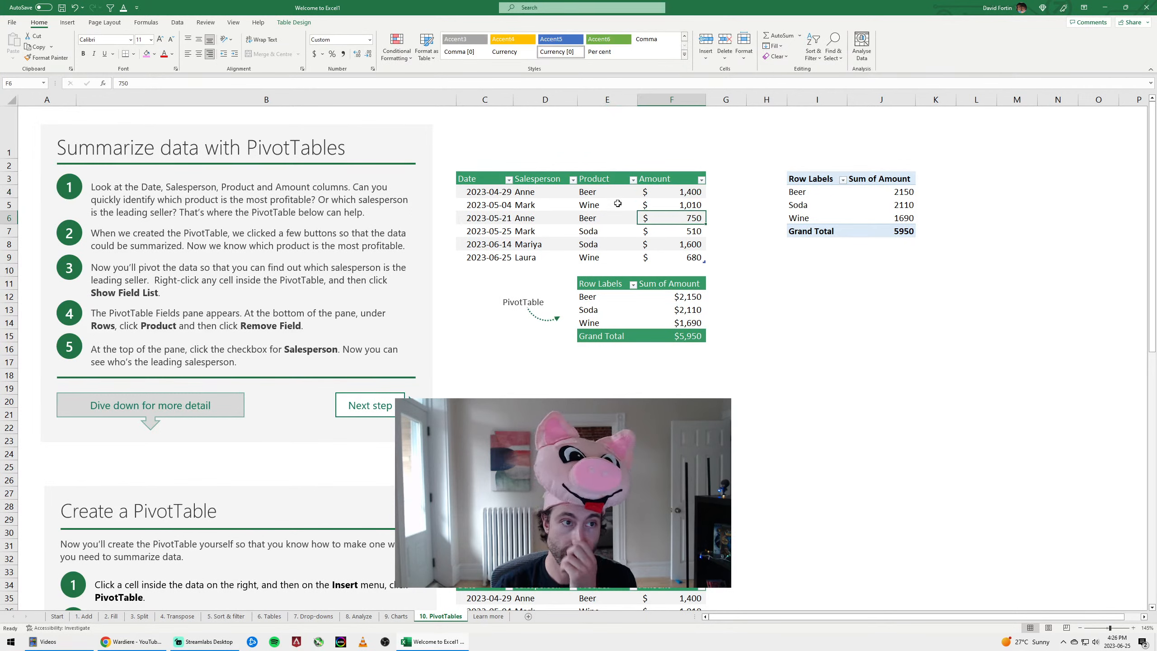
# Move the Product field to the PivotTable's columns to view that layout, and return it to the rows
pyautogui.click(828, 196)
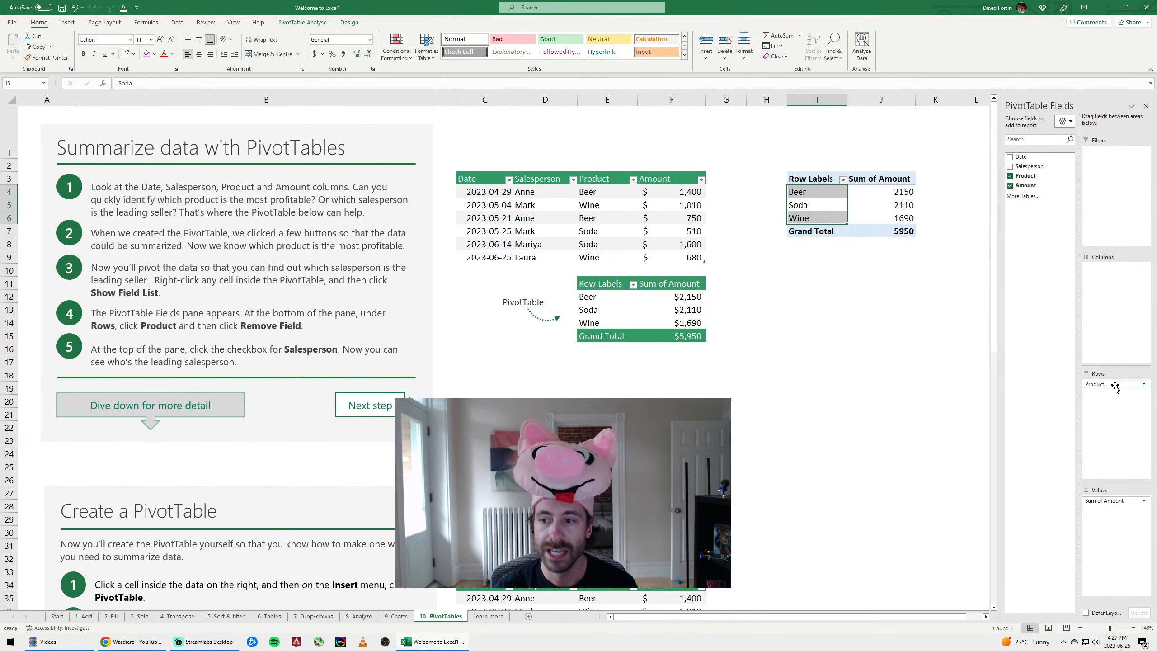
pyautogui.moveTo(1114, 385); pyautogui.dragTo(1116, 325)
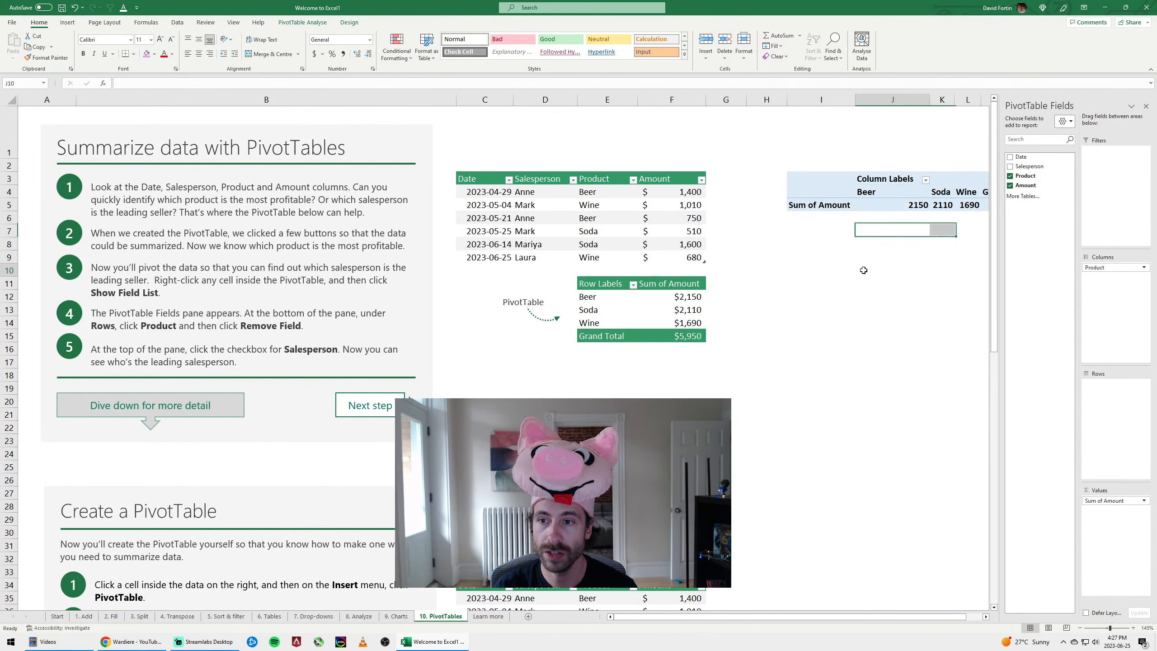
pyautogui.hscroll(1, 849, 266)
pyautogui.click(850, 266)
pyautogui.click(883, 193)
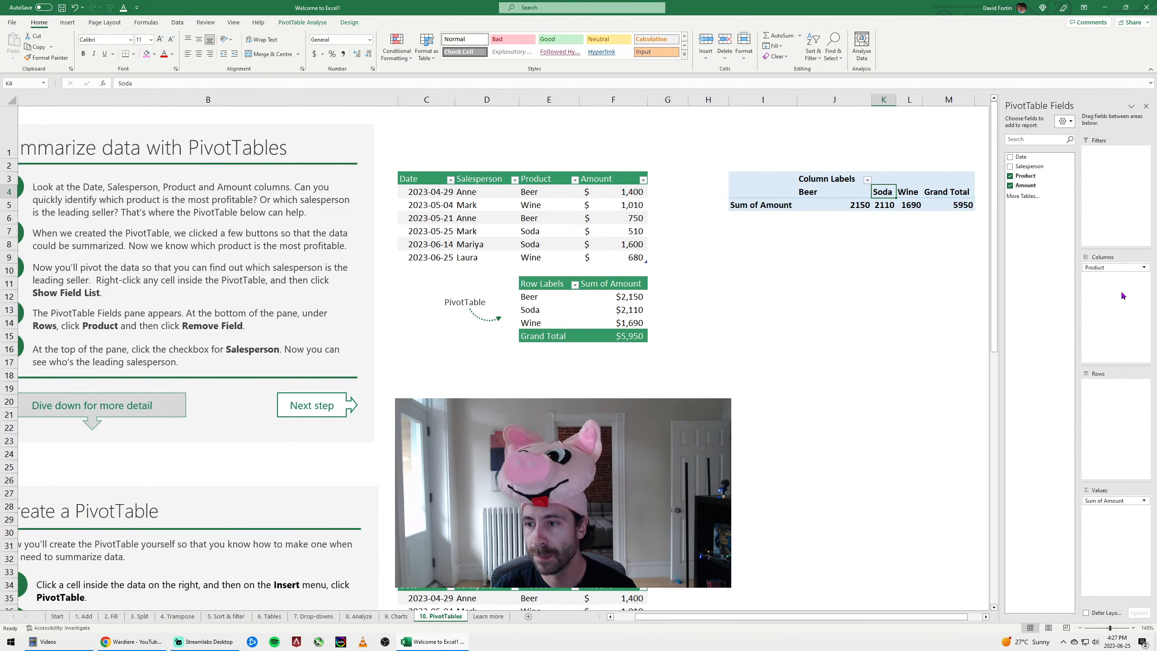
pyautogui.moveTo(1122, 268); pyautogui.dragTo(1108, 400)
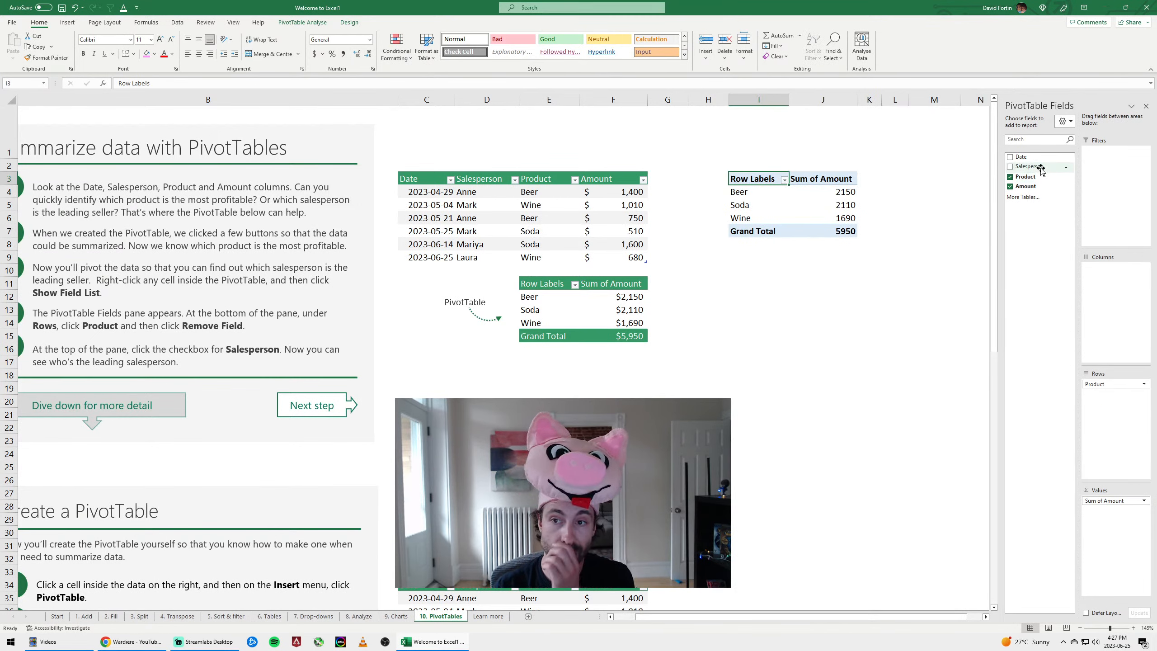
# Add Salesperson as a row field above Product and inspect each salesperson's product breakdown
pyautogui.moveTo(1042, 170); pyautogui.dragTo(1114, 383)
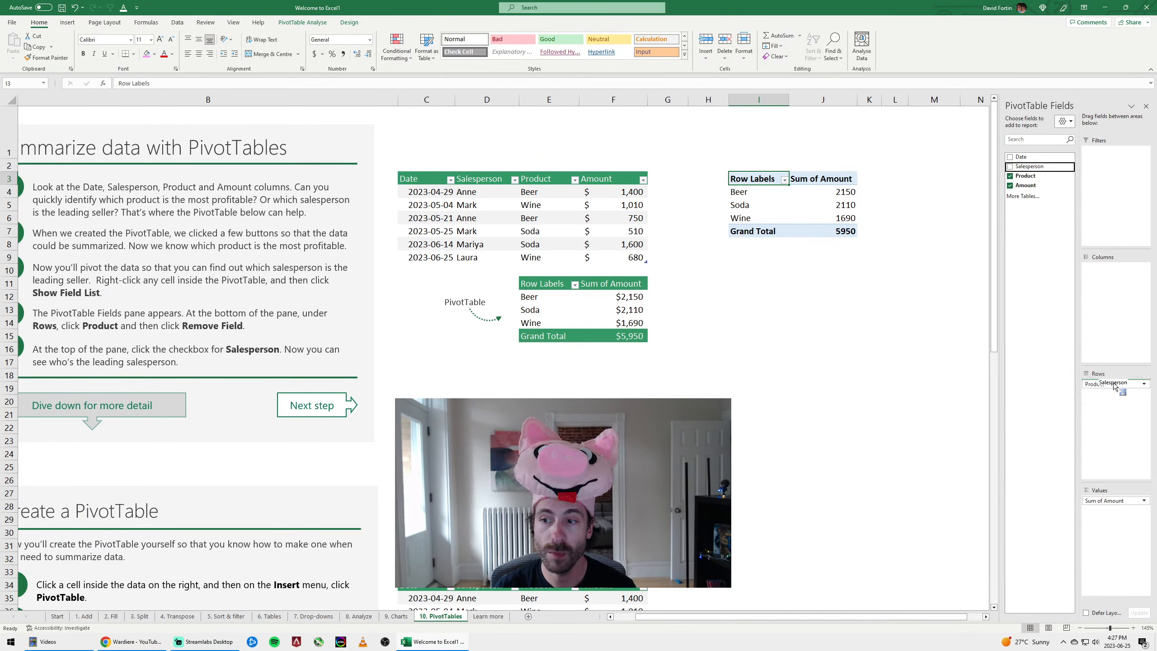
pyautogui.moveTo(769, 198); pyautogui.dragTo(851, 197)
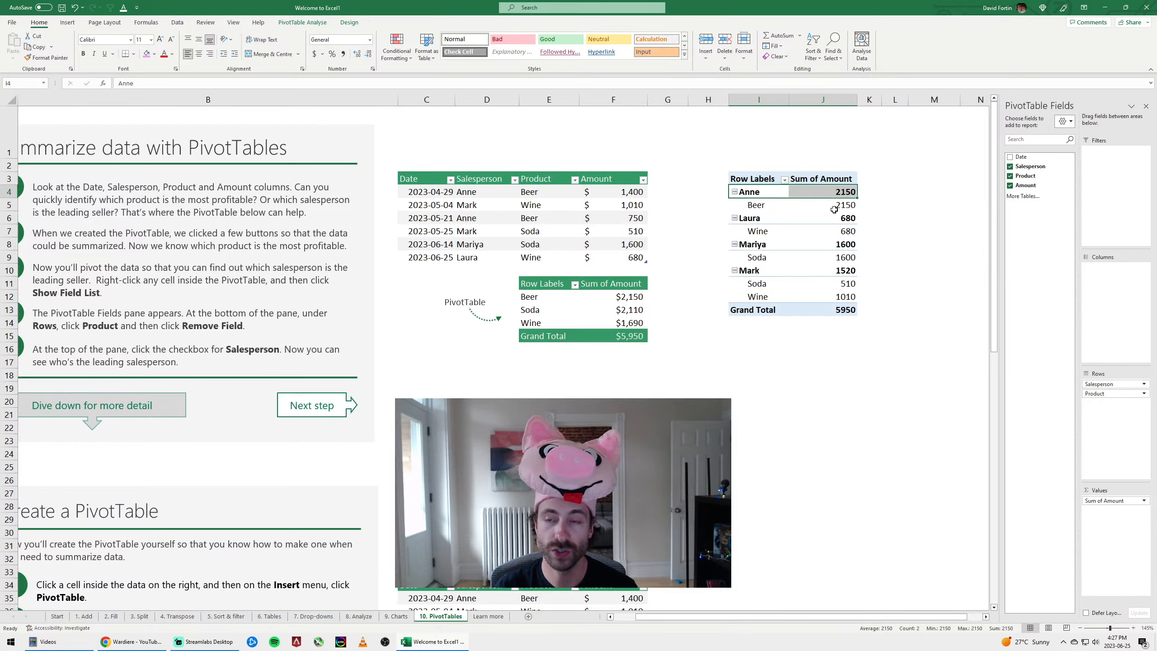
pyautogui.click(770, 186)
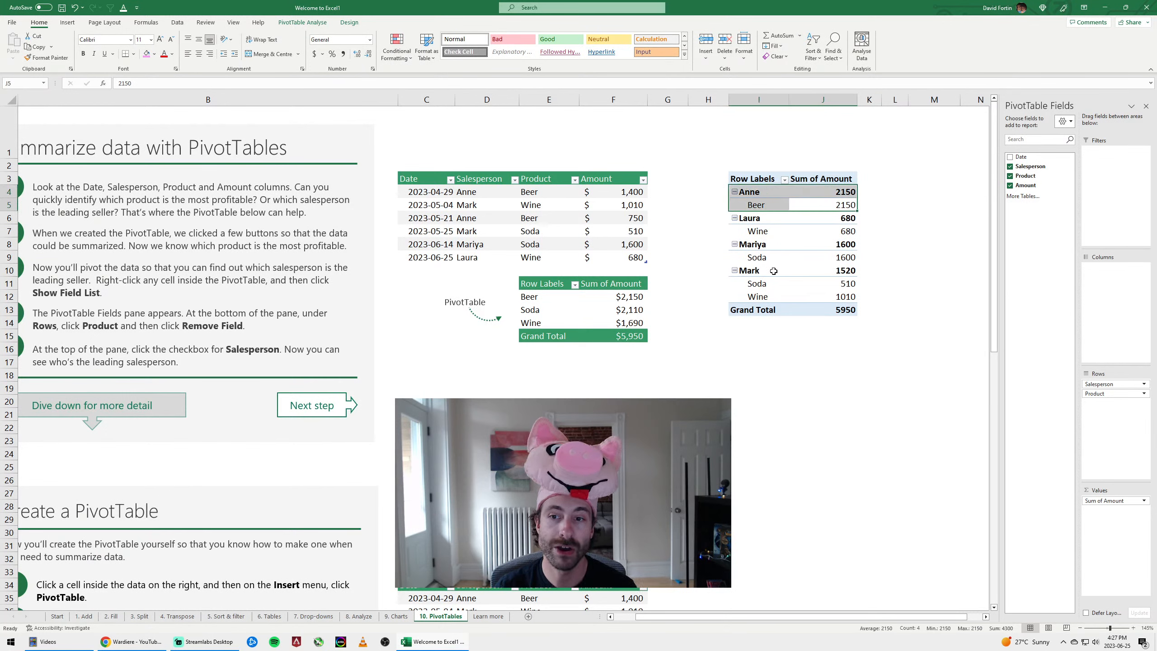
pyautogui.moveTo(773, 271); pyautogui.dragTo(852, 301)
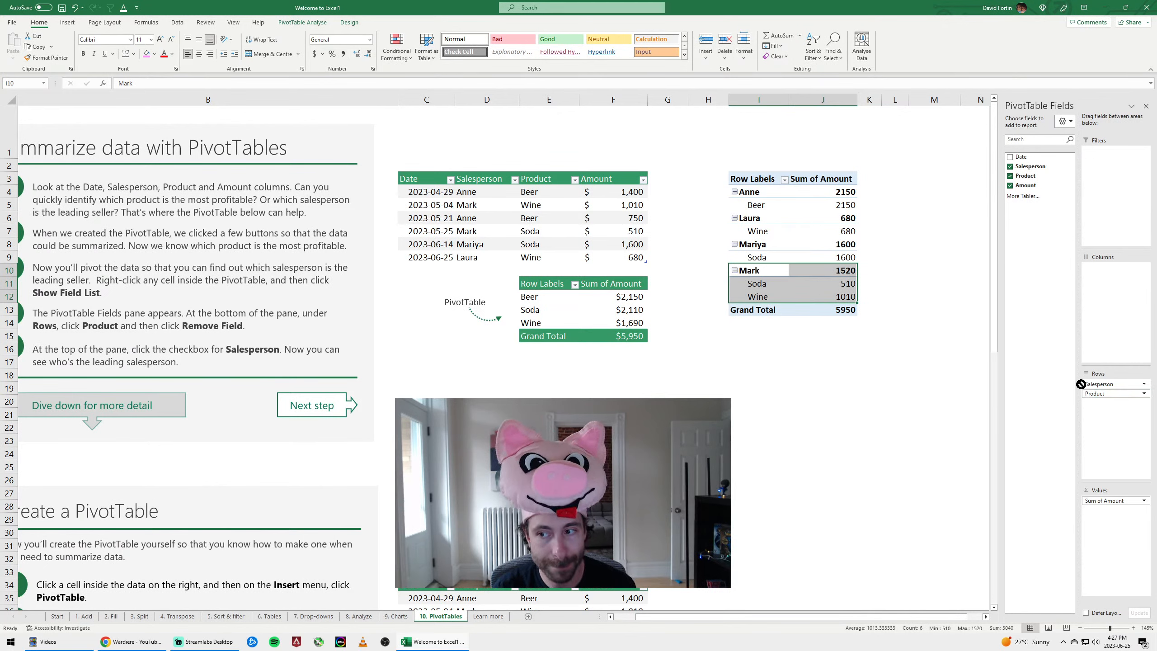
# Place Salesperson beneath Product in the PivotTable's rows and inspect the salespeople listed under Soda
pyautogui.moveTo(1081, 384); pyautogui.dragTo(1093, 399)
pyautogui.click(822, 364)
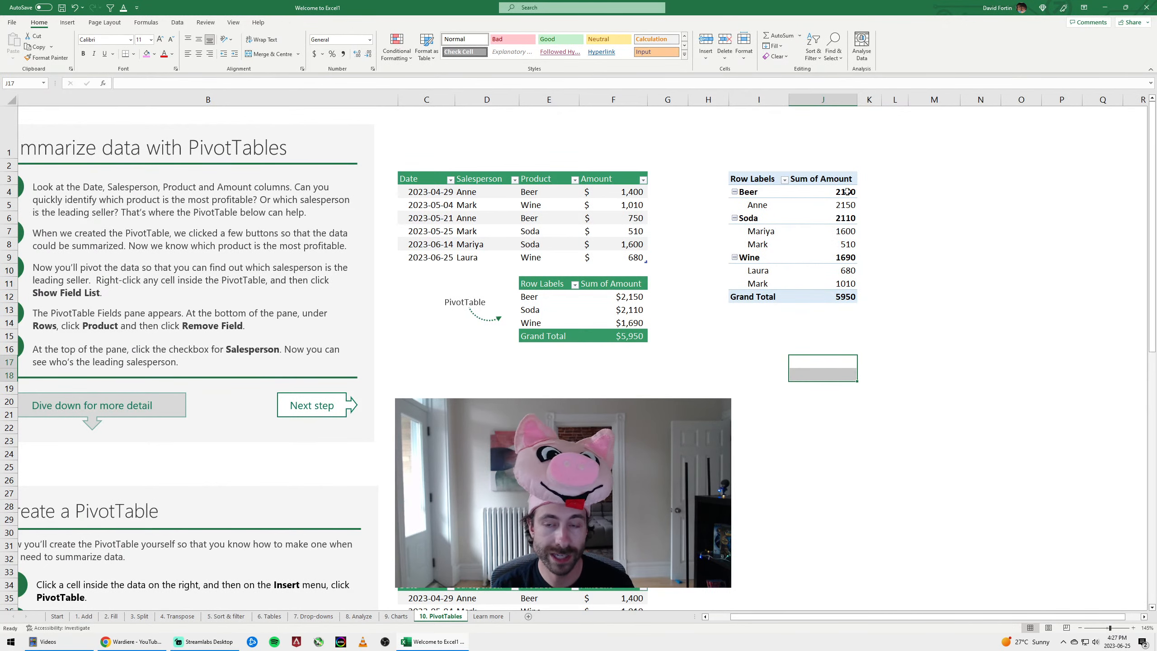
pyautogui.click(769, 222)
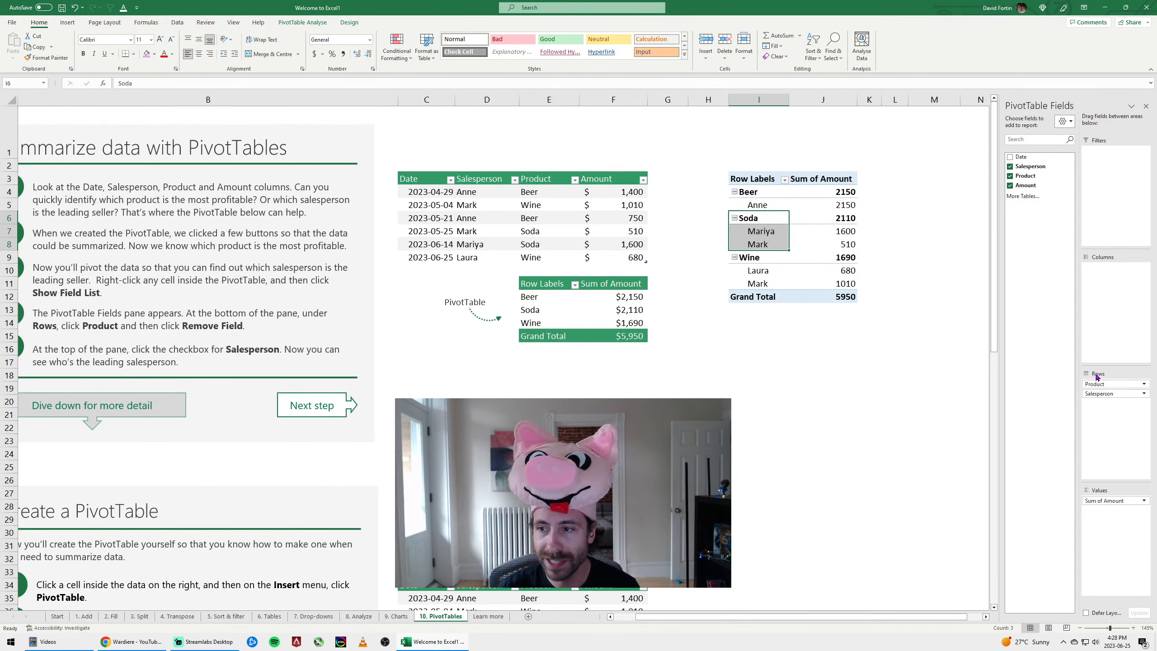
# Move the Salesperson field to the PivotTable's columns, keeping Product in the rows
pyautogui.moveTo(1106, 394); pyautogui.dragTo(1118, 300)
pyautogui.moveTo(792, 320); pyautogui.dragTo(815, 312)
pyautogui.click(649, 283)
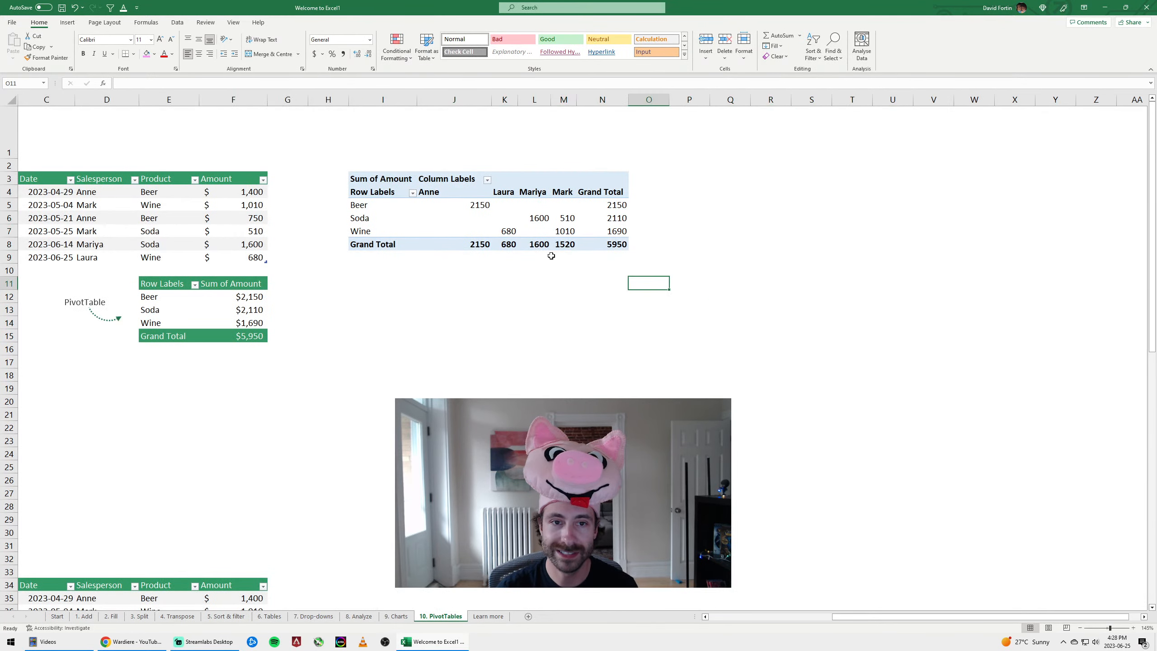
# Highlight the Beer amount in J5 and the Soda amount in L6 with a pink fill
pyautogui.click(461, 204)
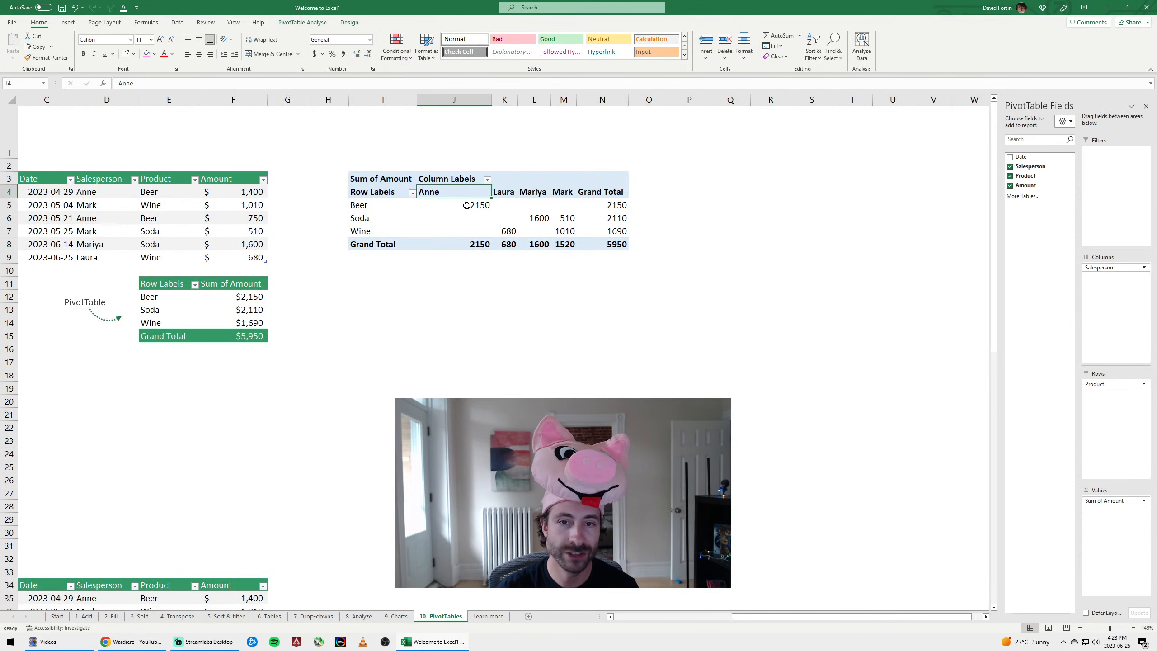
pyautogui.click(146, 59)
pyautogui.click(536, 218)
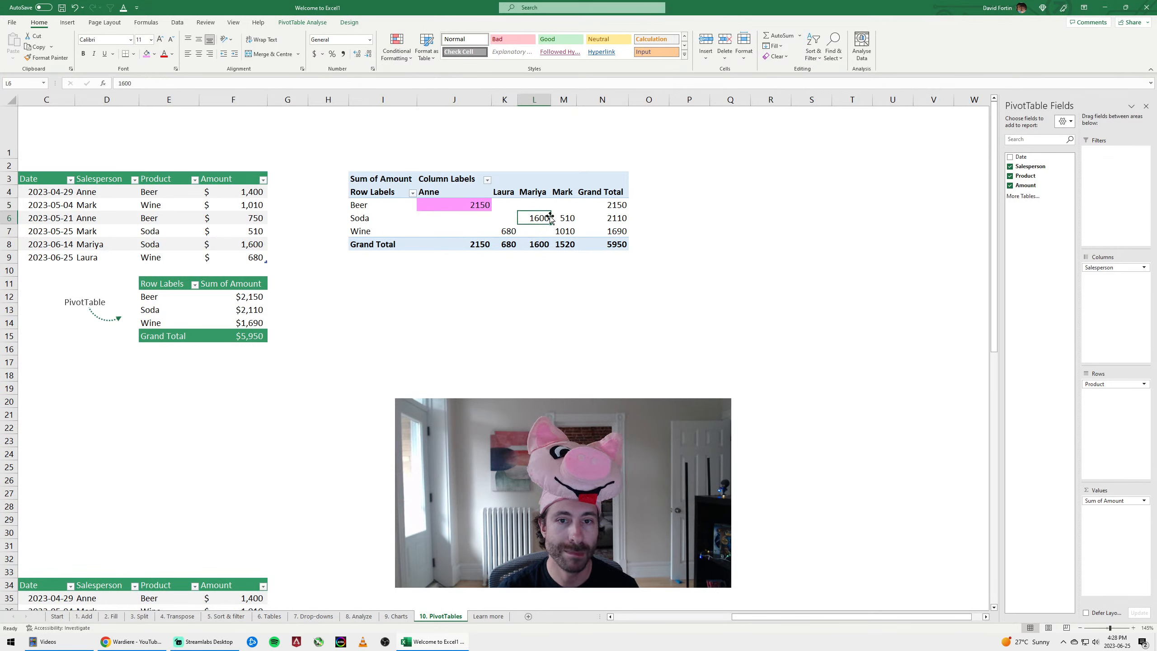
pyautogui.click(146, 55)
# Examine the Grand Total column of the product by salesperson PivotTable
pyautogui.moveTo(624, 207); pyautogui.dragTo(619, 241)
pyautogui.click(609, 198)
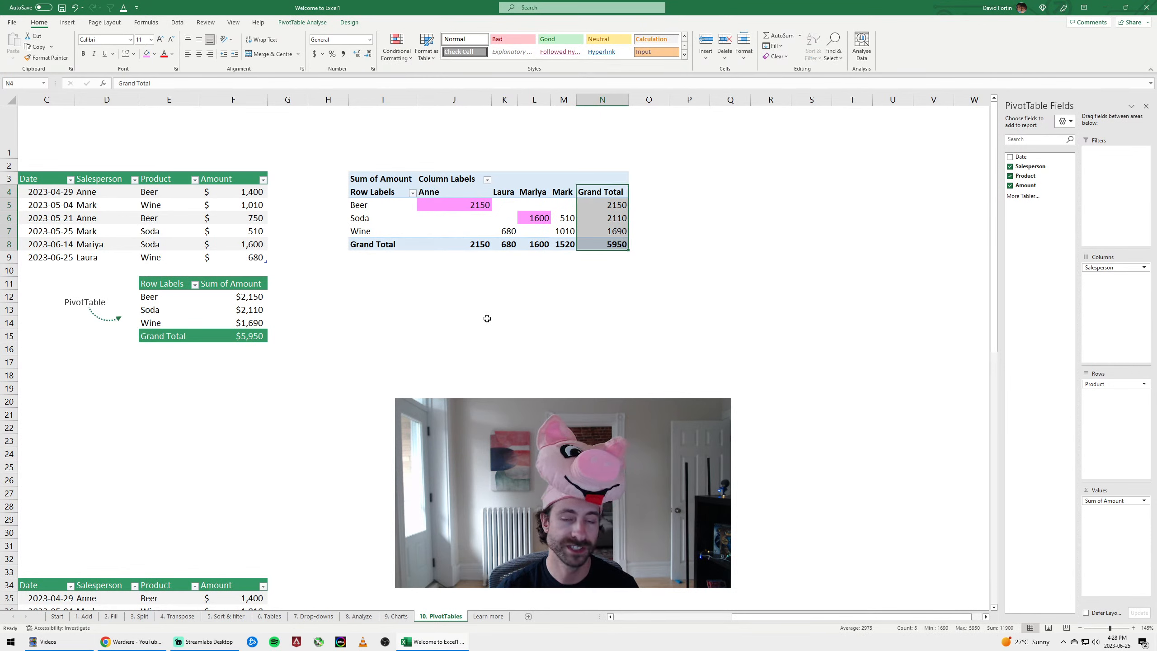
pyautogui.click(429, 214)
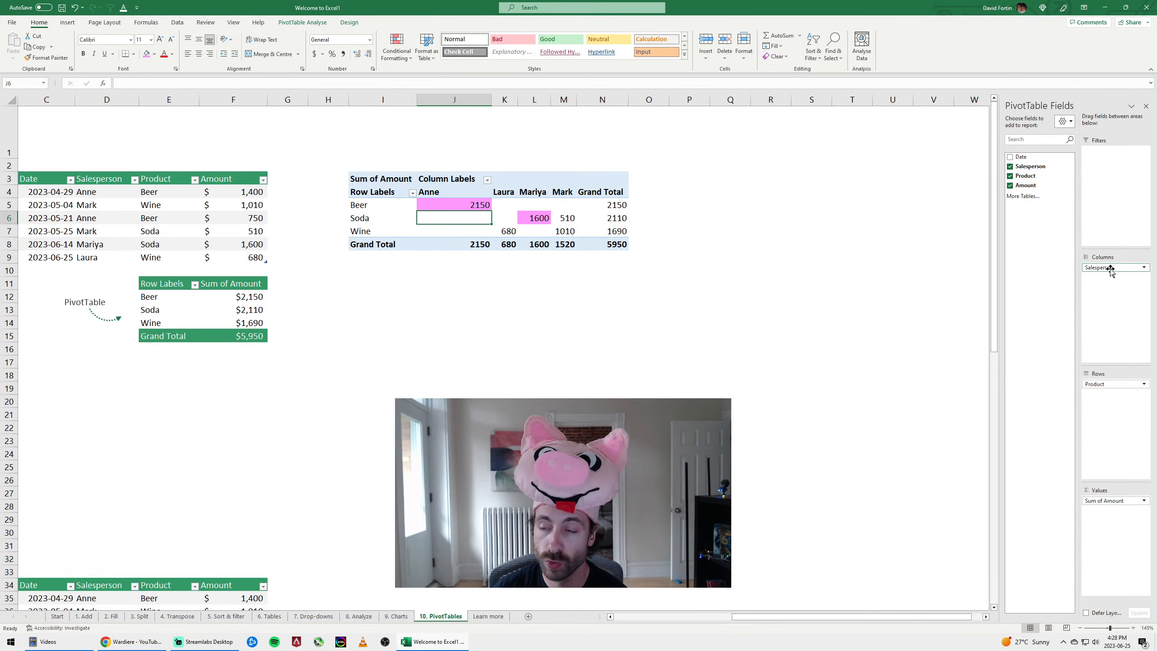
# Move Salesperson back beneath Product in the PivotTable's rows and clear the pink fill from the amounts
pyautogui.moveTo(1110, 269); pyautogui.dragTo(1102, 403)
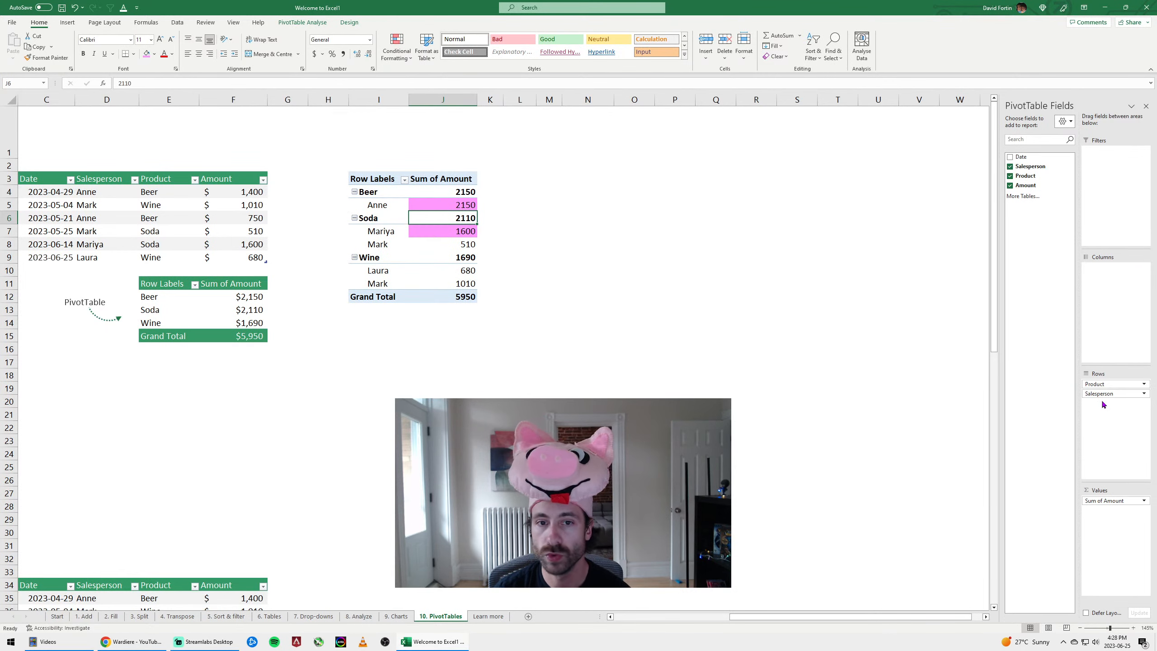
pyautogui.moveTo(463, 200); pyautogui.dragTo(475, 307)
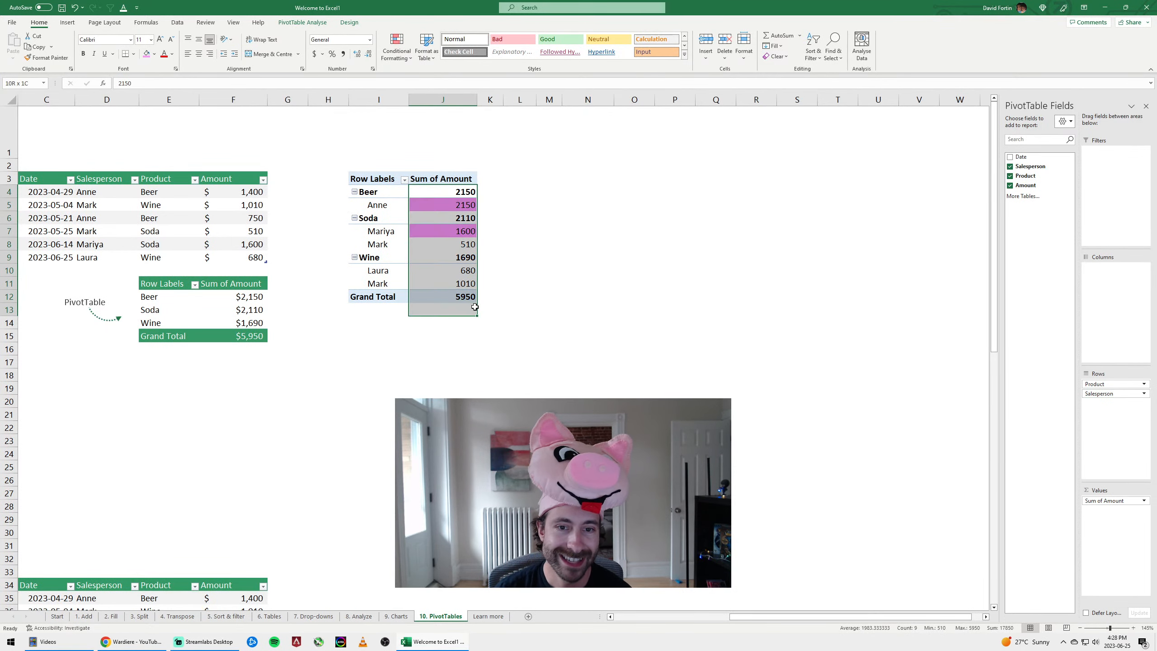
pyautogui.click(154, 54)
pyautogui.click(167, 179)
pyautogui.click(599, 240)
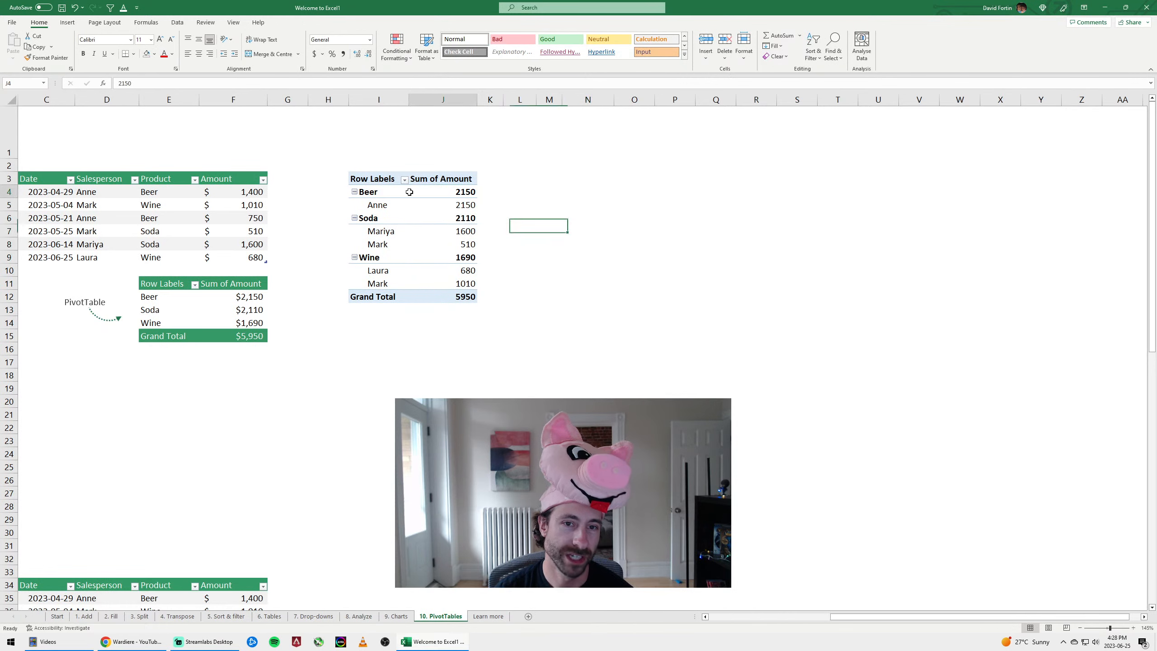
# Show the product and salesperson PivotTable in tabular form
pyautogui.click(456, 192)
pyautogui.click(301, 23)
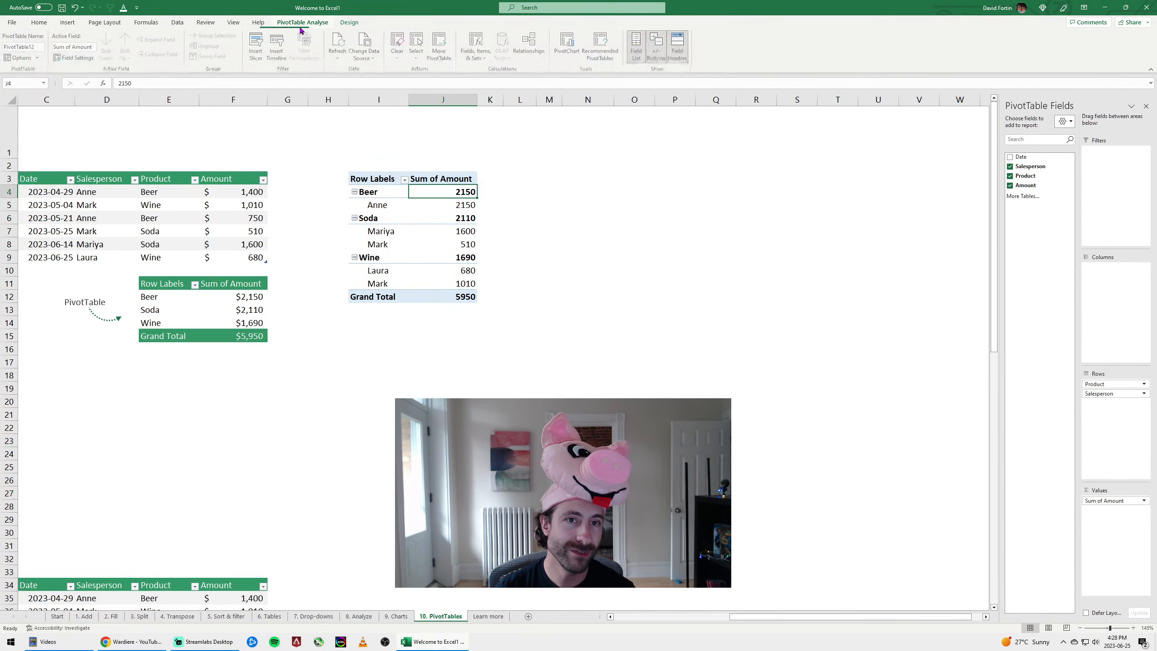
pyautogui.click(350, 23)
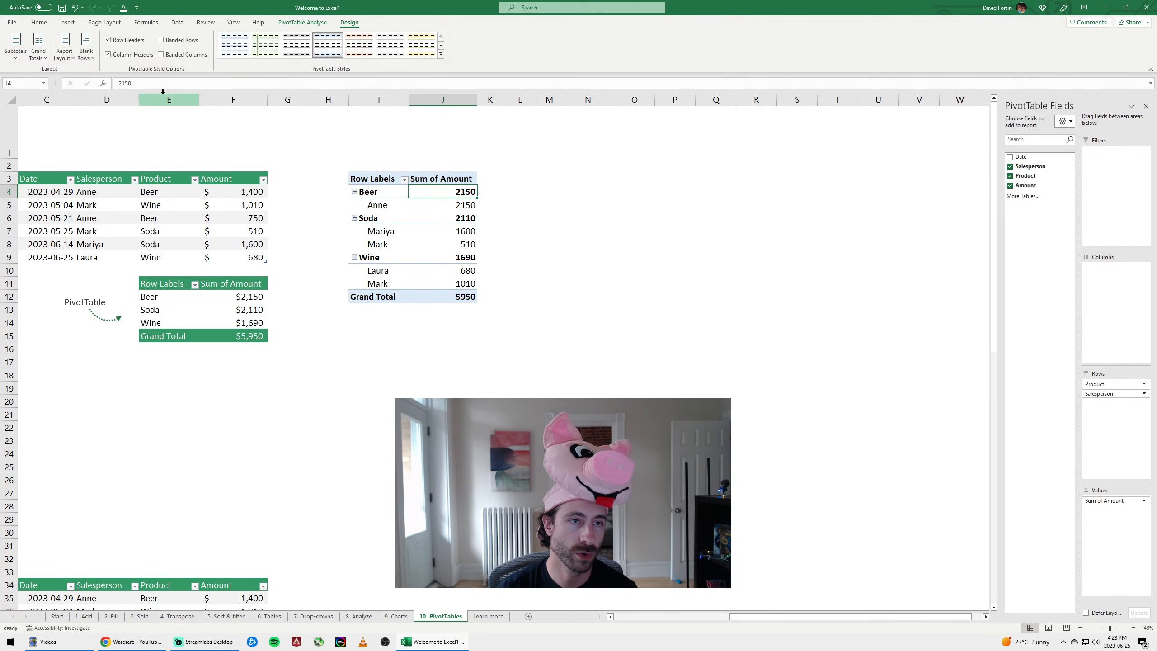
pyautogui.click(68, 58)
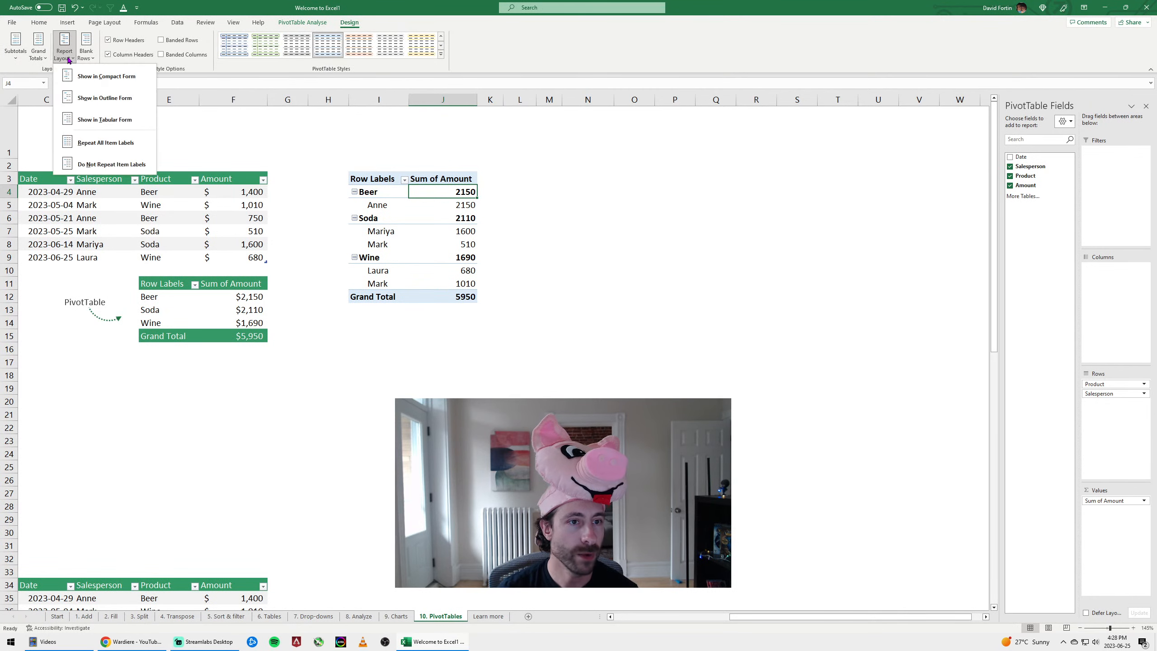
pyautogui.click(92, 122)
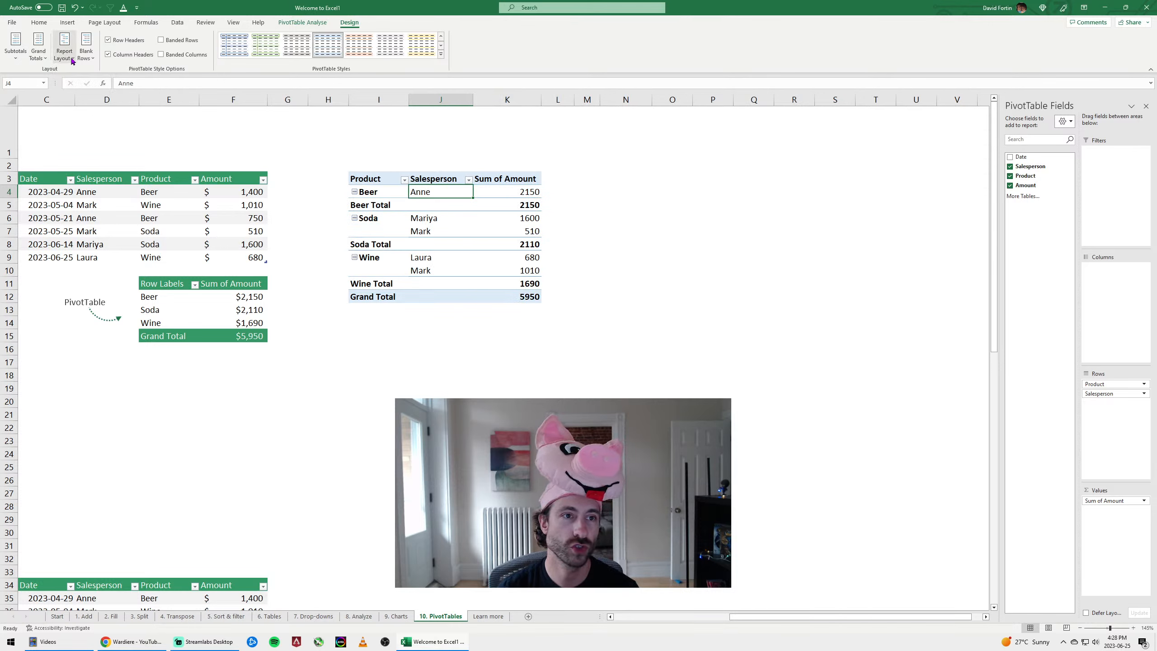
# Turn off the PivotTable's subtotals and set it to repeat all item labels
pyautogui.click(15, 47)
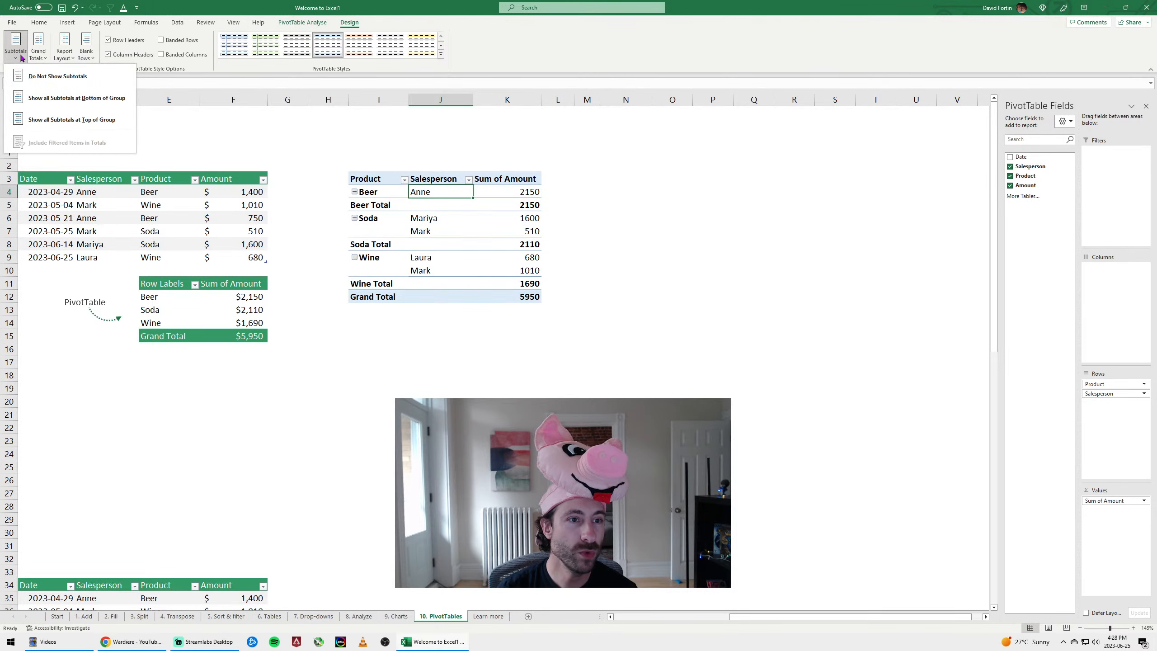
pyautogui.click(48, 77)
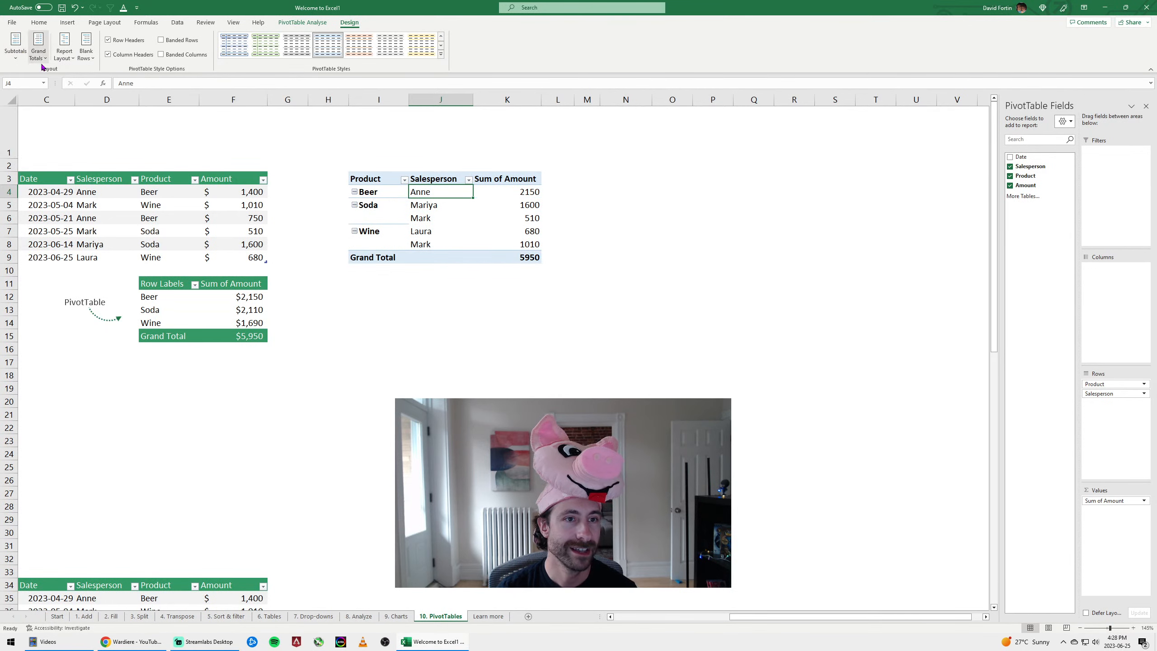
pyautogui.click(64, 48)
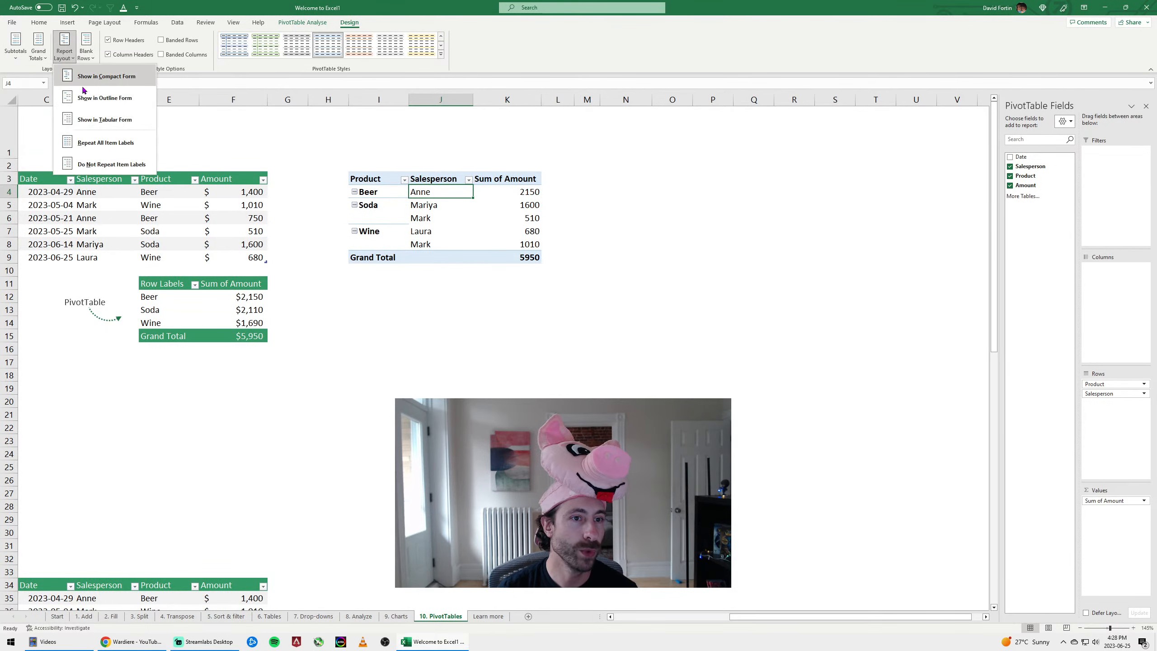
pyautogui.click(100, 147)
pyautogui.click(439, 280)
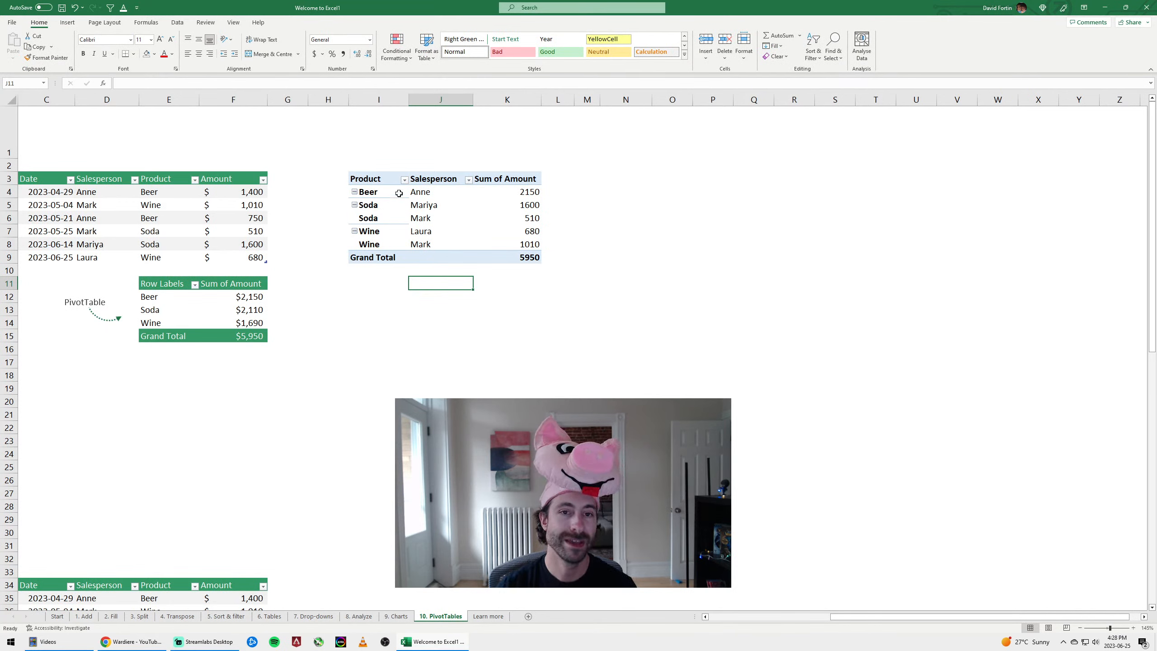
# Copy the whole PivotTable in I3:K9 and paste it as plain values at N3
pyautogui.moveTo(384, 181); pyautogui.dragTo(536, 251)
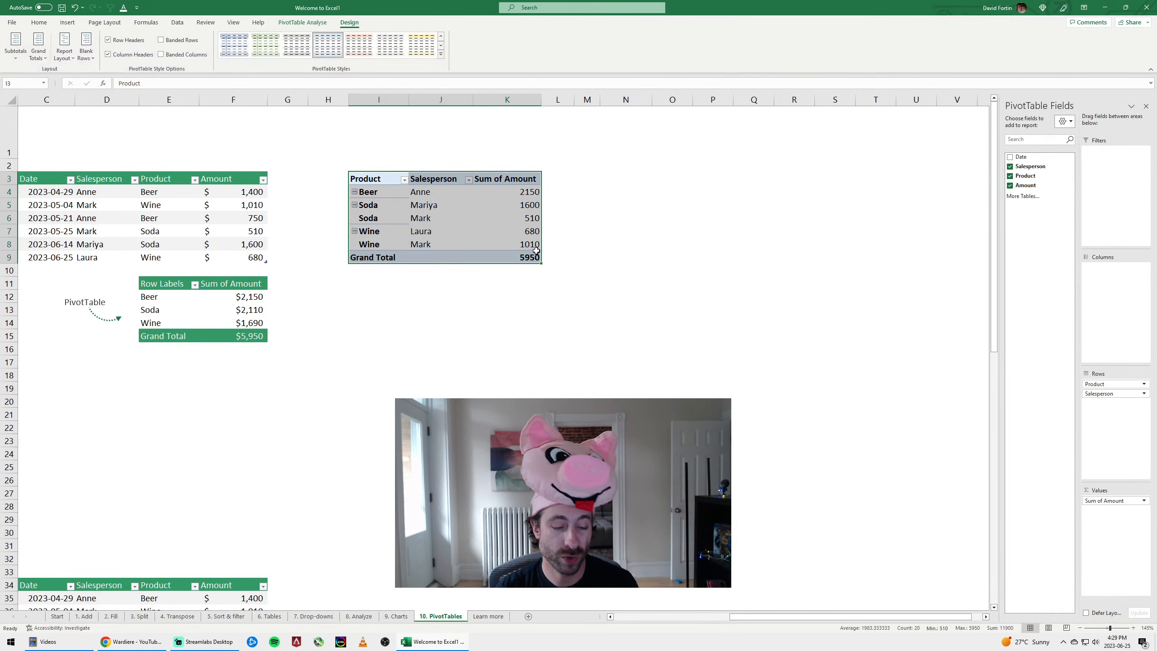
pyautogui.hotkey('ctrl', 'c')
pyautogui.click(625, 178)
pyautogui.rightClick(625, 178)
pyautogui.click(696, 235)
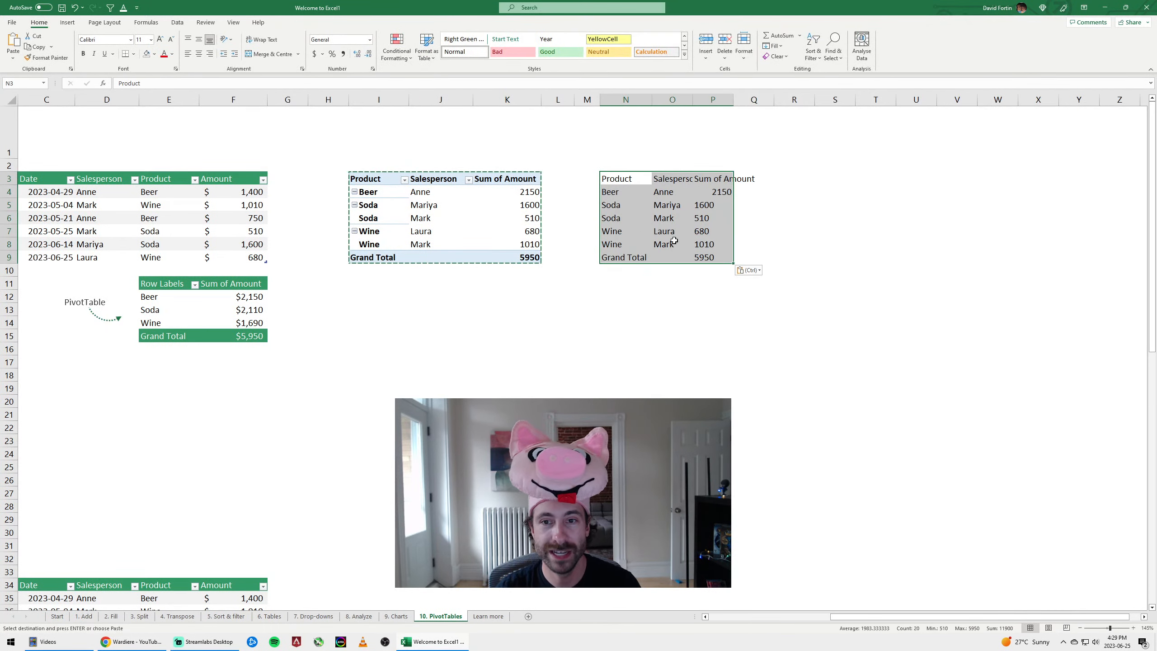
# Delete the pasted values in N3:P9
pyautogui.moveTo(705, 257); pyautogui.dragTo(609, 177)
pyautogui.press('Delete')
pyautogui.click(480, 145)
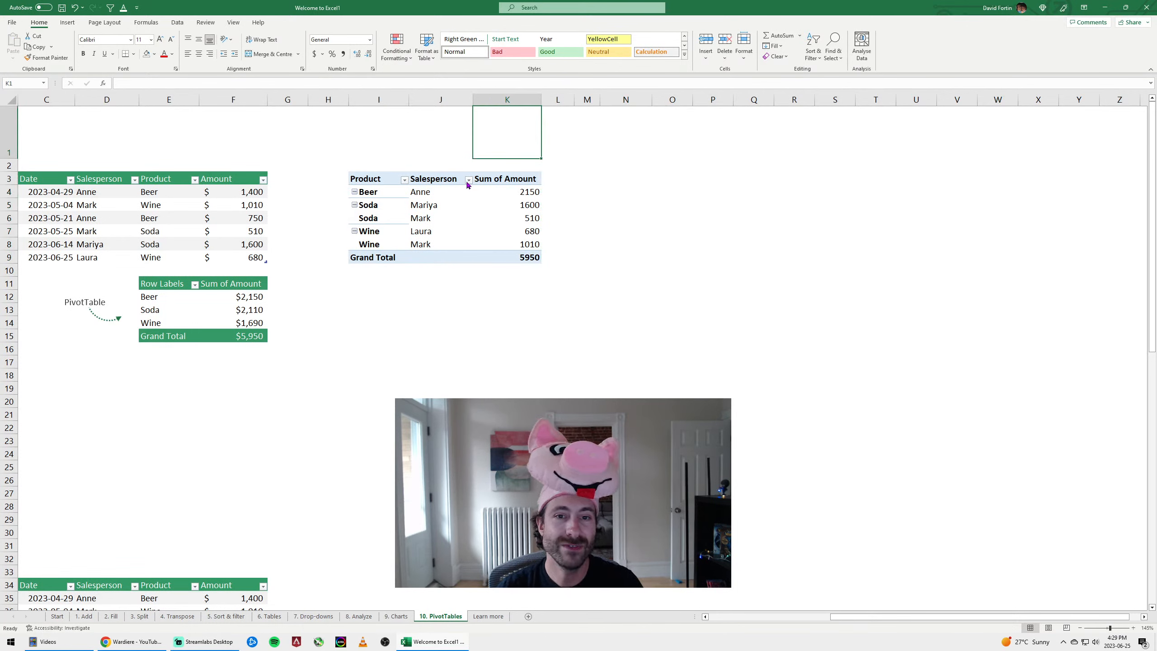
# Filter the PivotTable's Salesperson field to the top 3 items by Sum of Amount
pyautogui.click(469, 180)
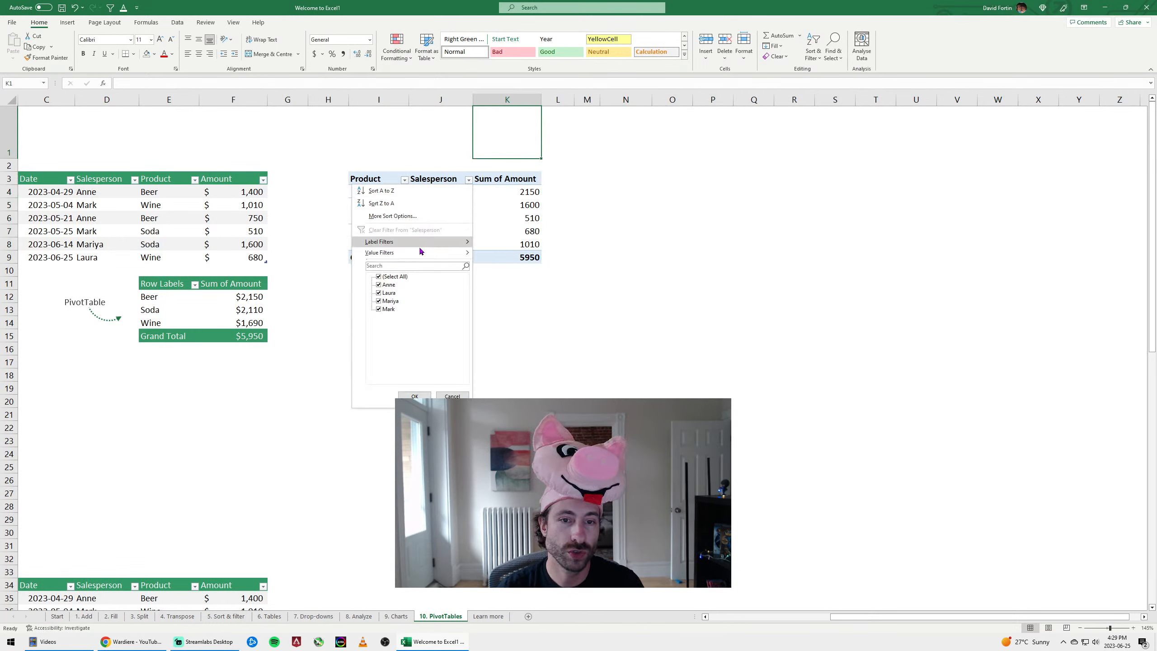
pyautogui.moveTo(415, 255)
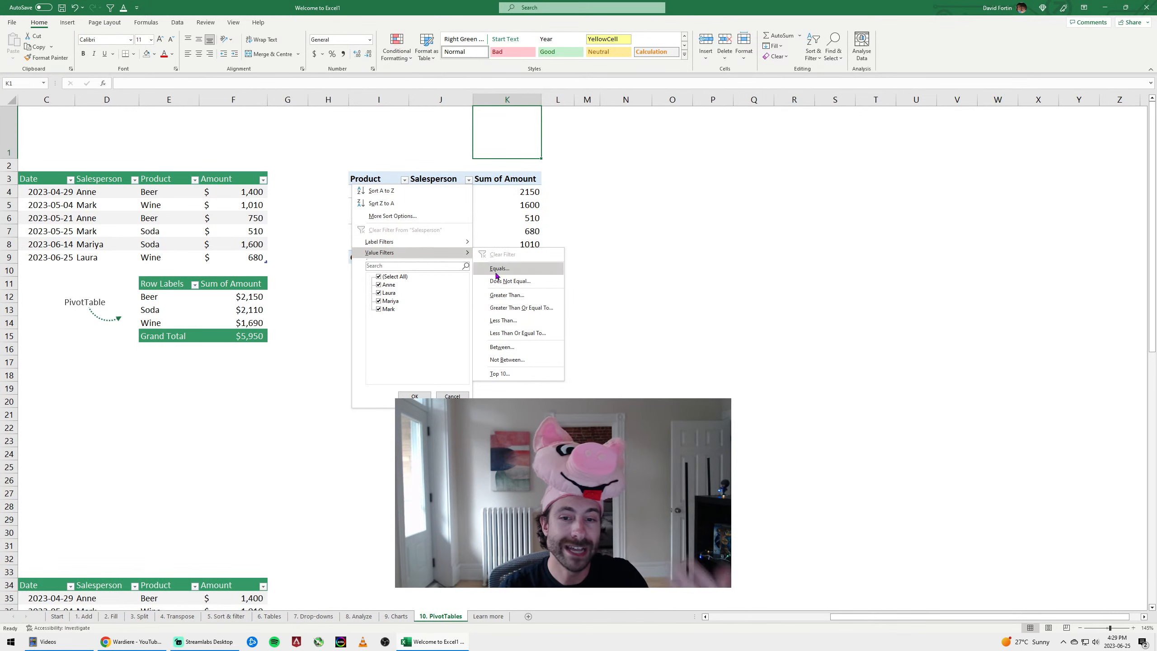
pyautogui.click(513, 375)
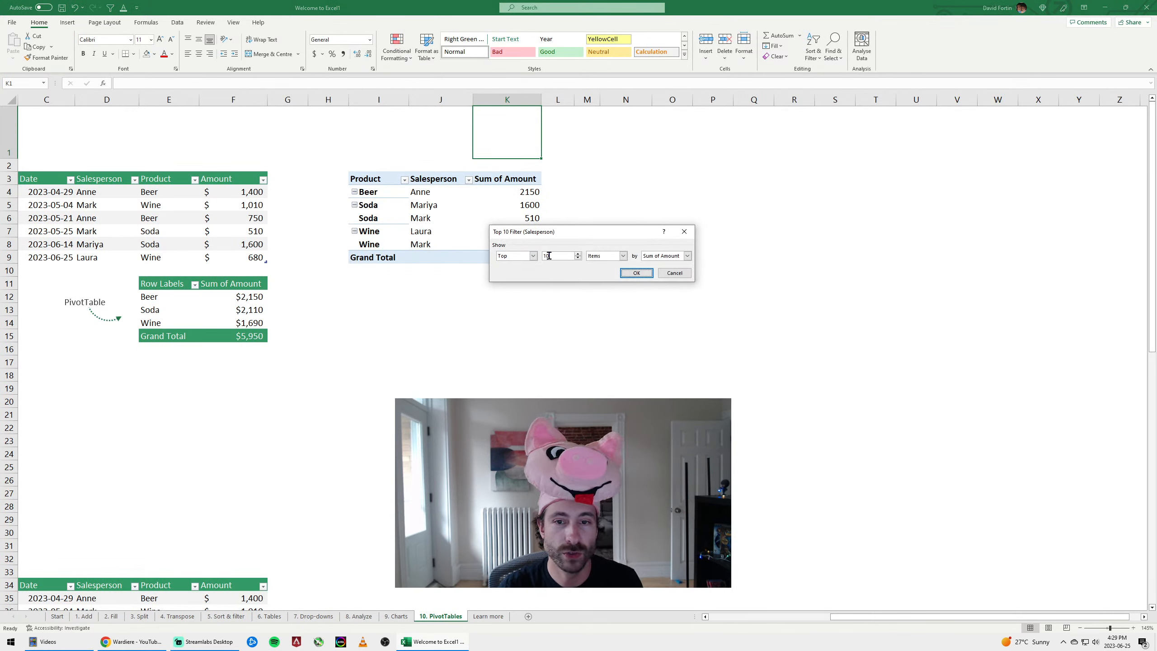
pyautogui.click(578, 254)
pyautogui.click(533, 256)
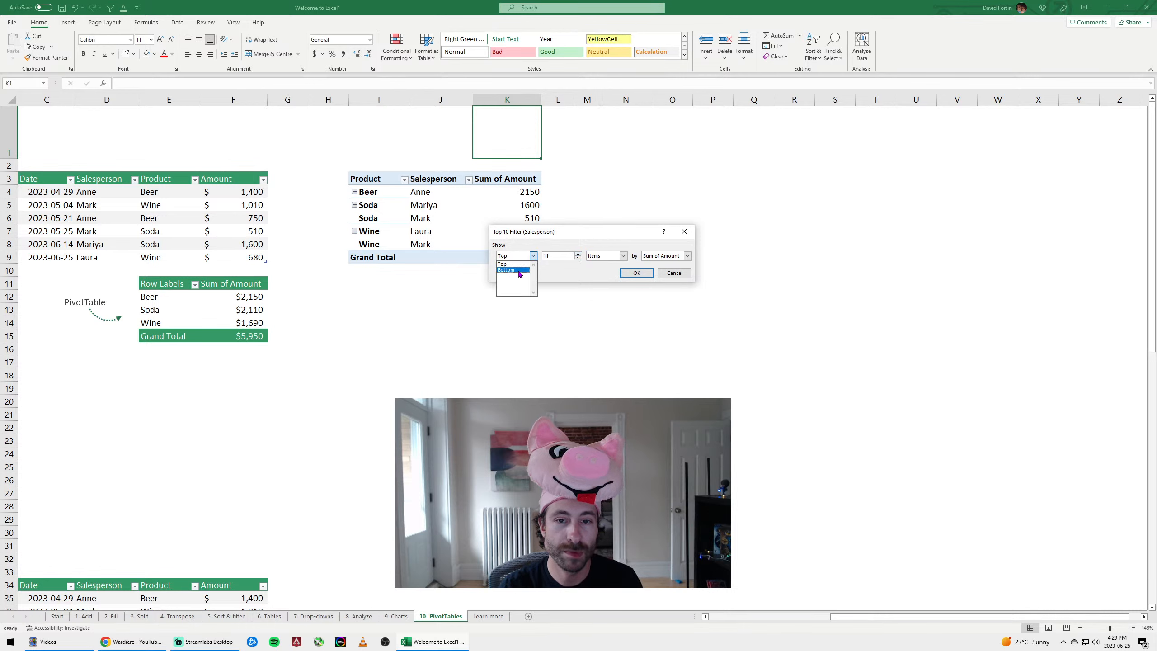
pyautogui.click(522, 267)
pyautogui.moveTo(557, 257); pyautogui.dragTo(532, 255)
pyautogui.write('3')
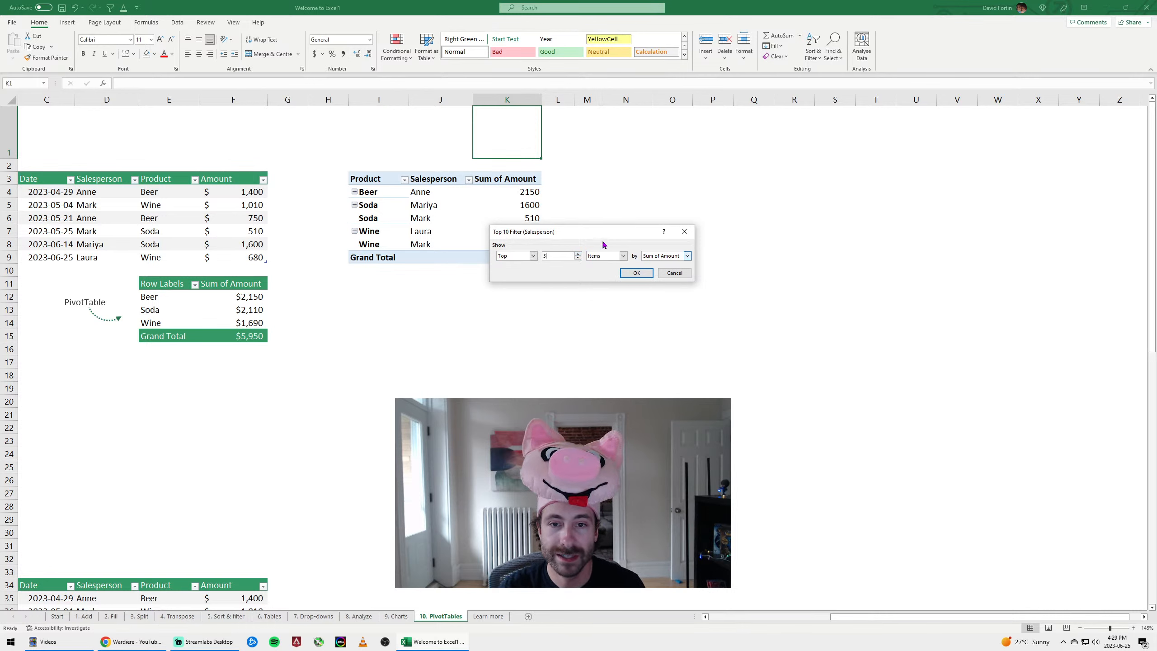
pyautogui.click(644, 275)
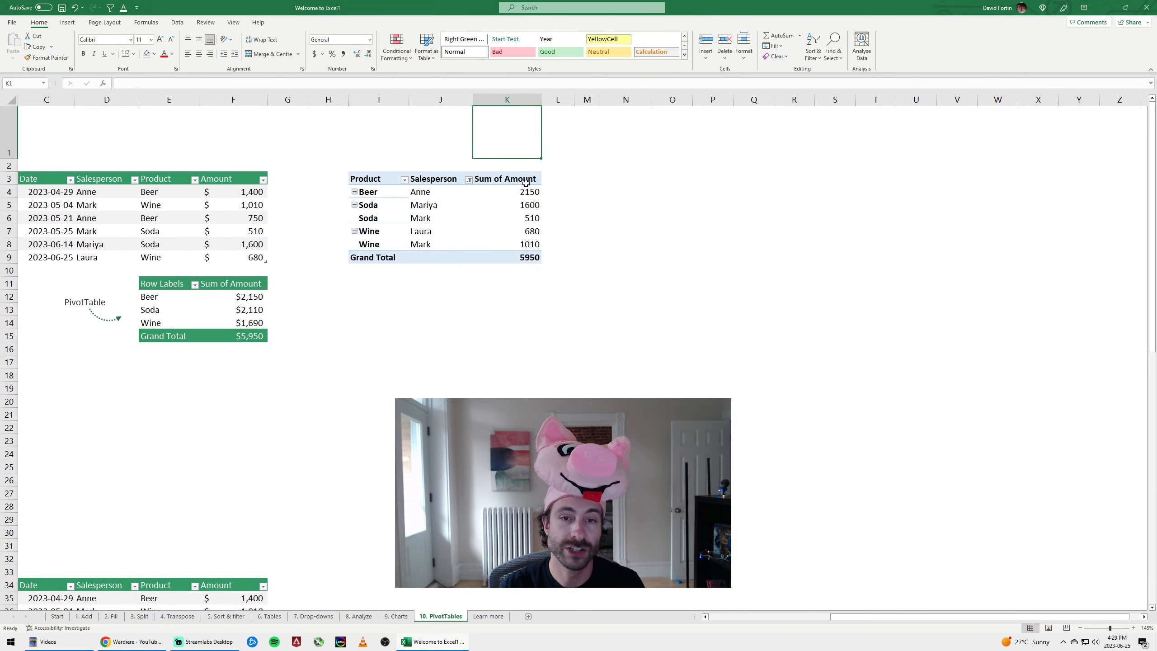
# Check the filtered amounts, and filter the Product field to the top 3 items by Sum of Amount
pyautogui.moveTo(527, 191); pyautogui.dragTo(531, 258)
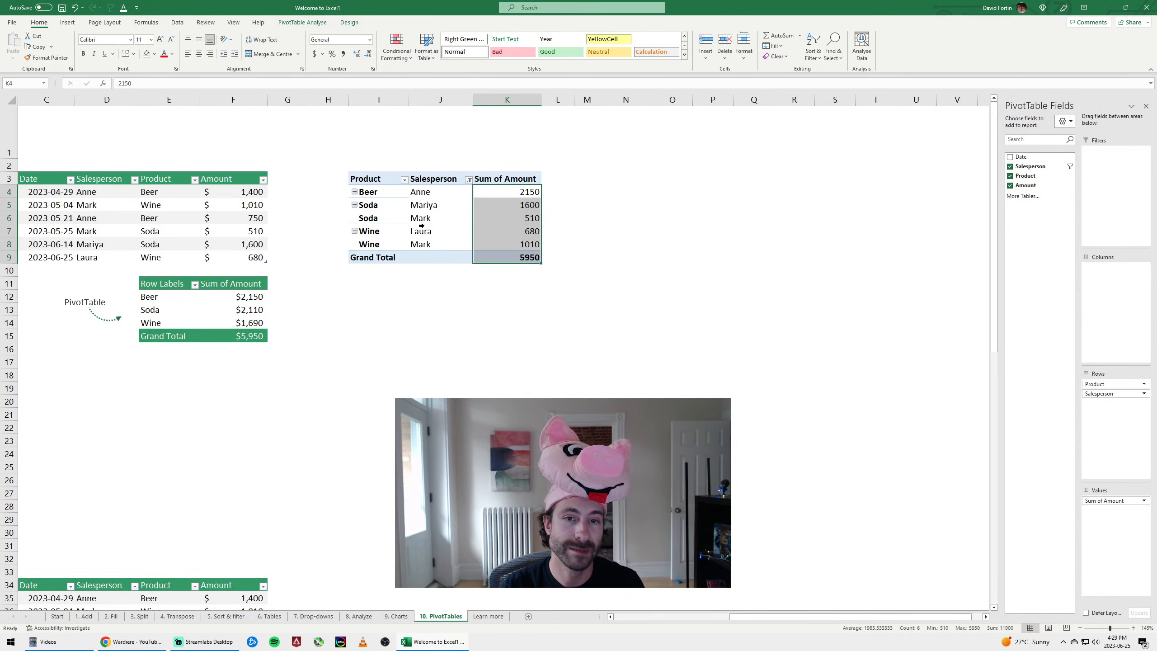
pyautogui.click(414, 205)
pyautogui.click(429, 194)
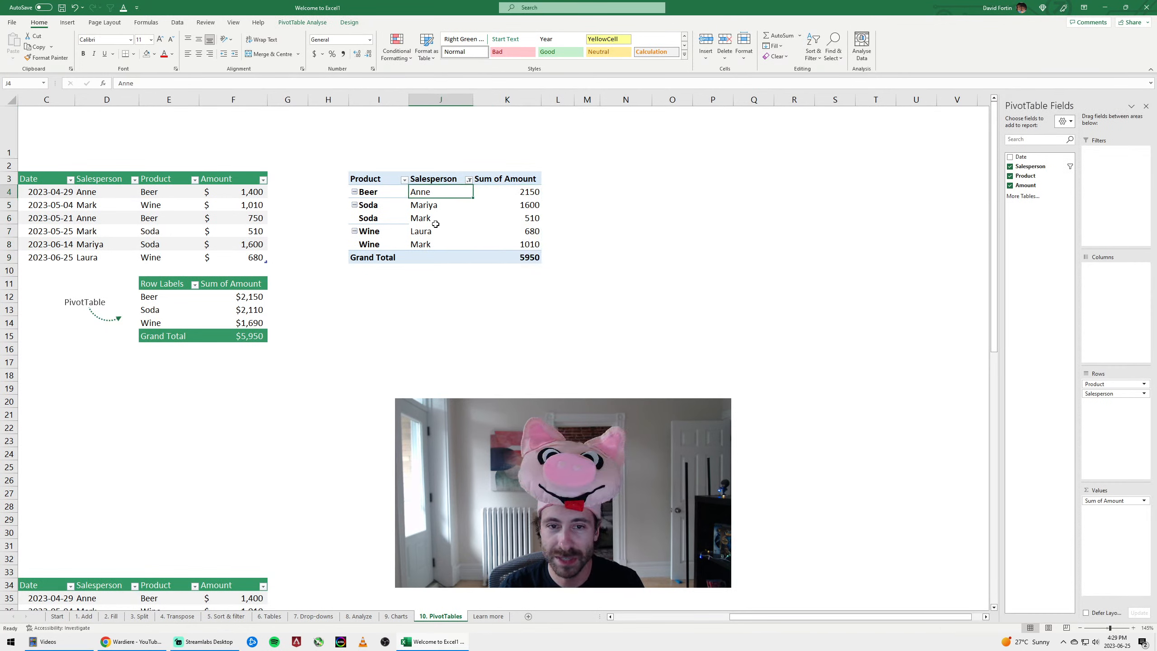
pyautogui.click(404, 180)
pyautogui.moveTo(356, 252)
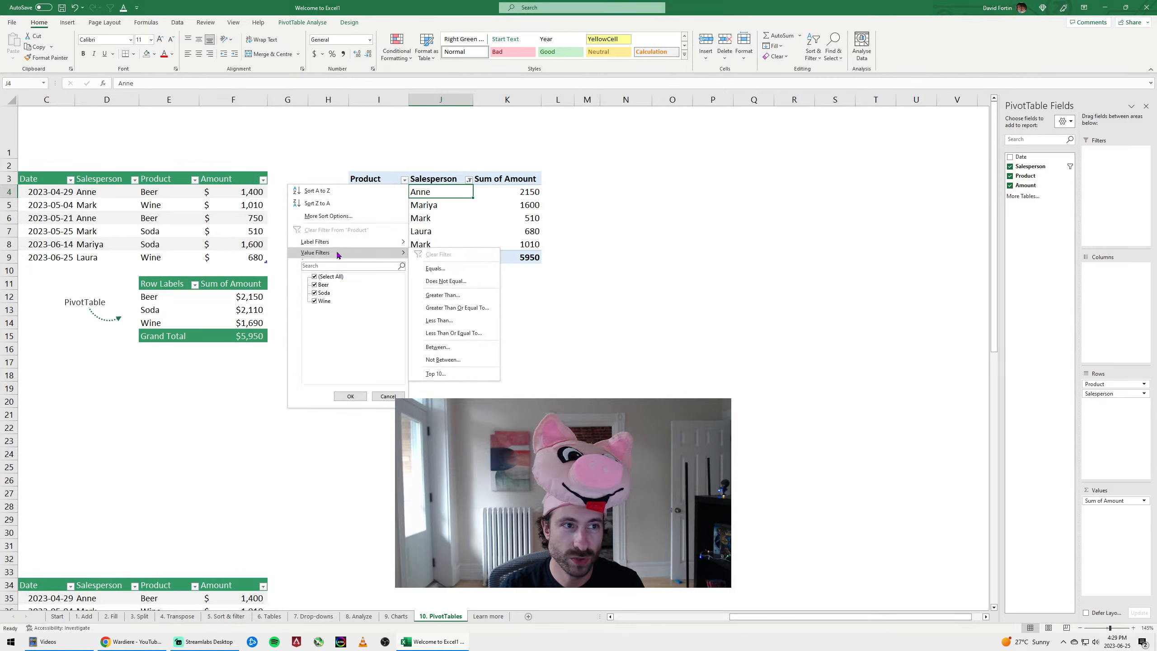
pyautogui.click(458, 374)
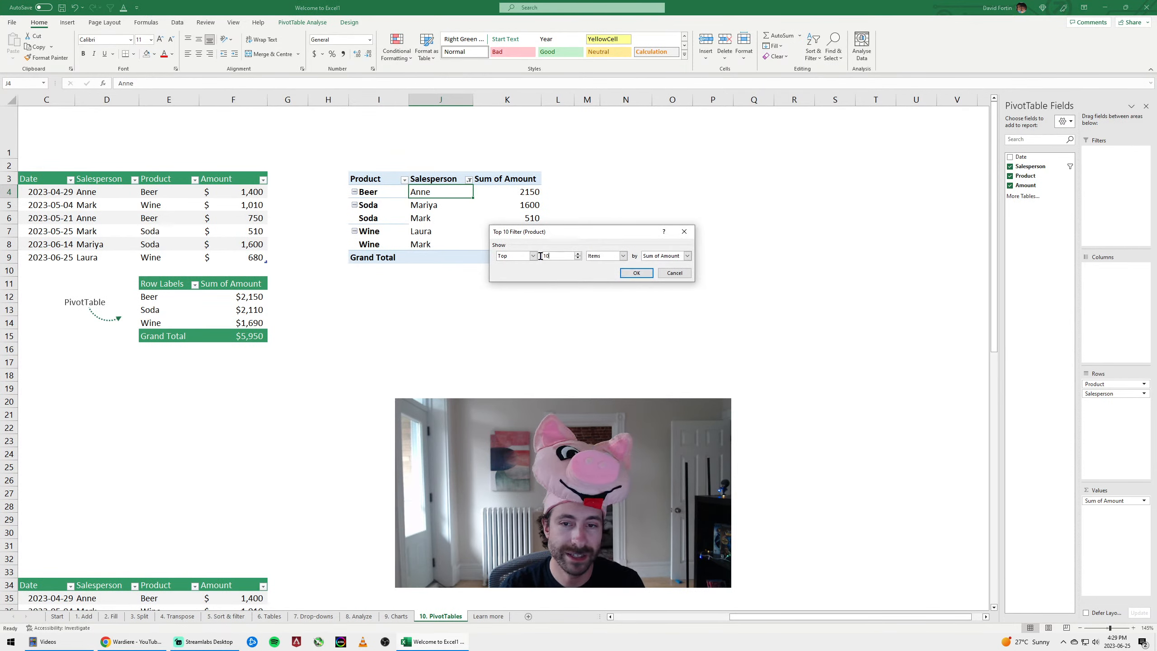
pyautogui.write('3')
pyautogui.click(635, 274)
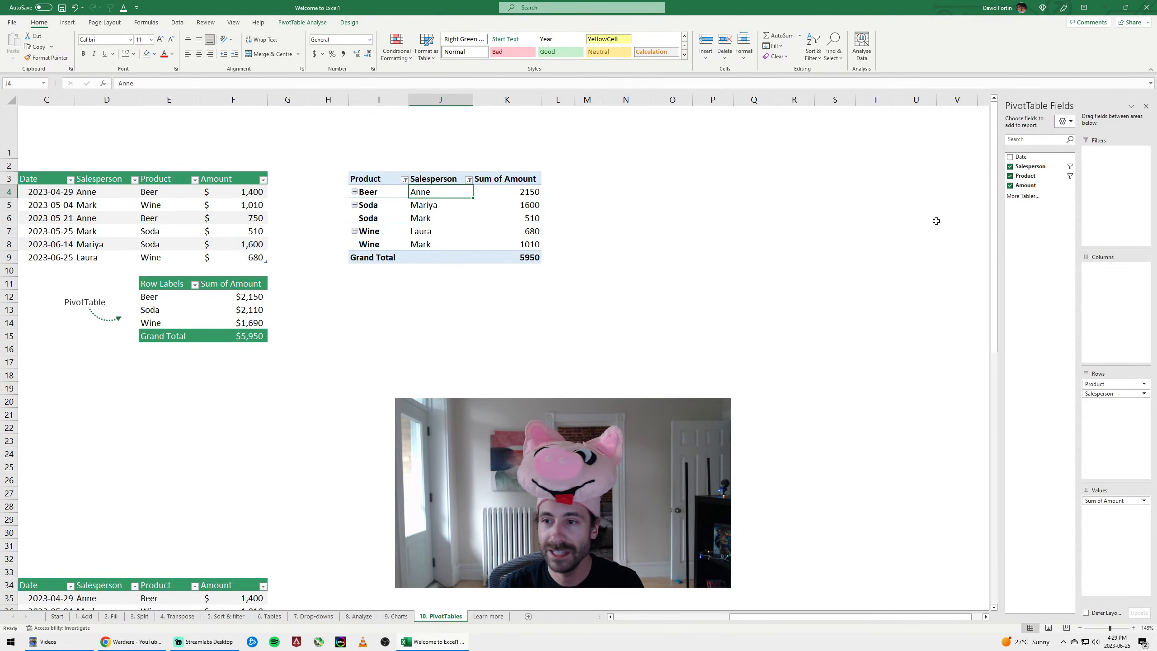
# Remove the Salesperson field from the PivotTable and check the product amounts and Product filter options
pyautogui.moveTo(1112, 393); pyautogui.dragTo(702, 324)
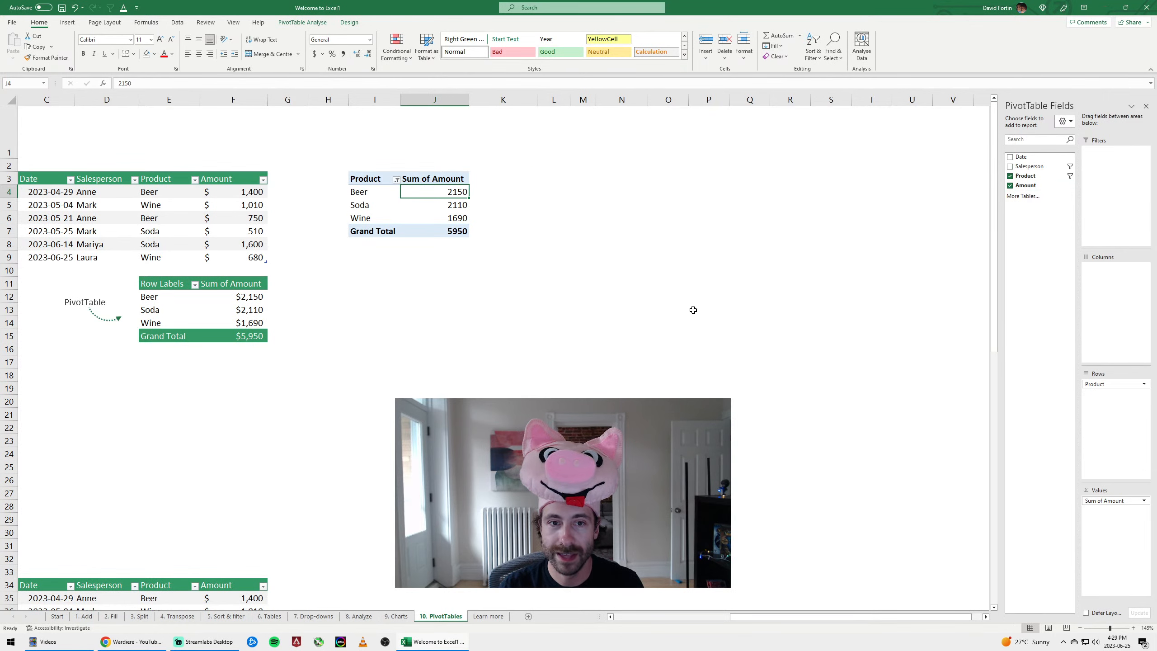
pyautogui.click(503, 218)
pyautogui.click(398, 181)
pyautogui.click(430, 198)
pyautogui.moveTo(431, 194); pyautogui.dragTo(438, 231)
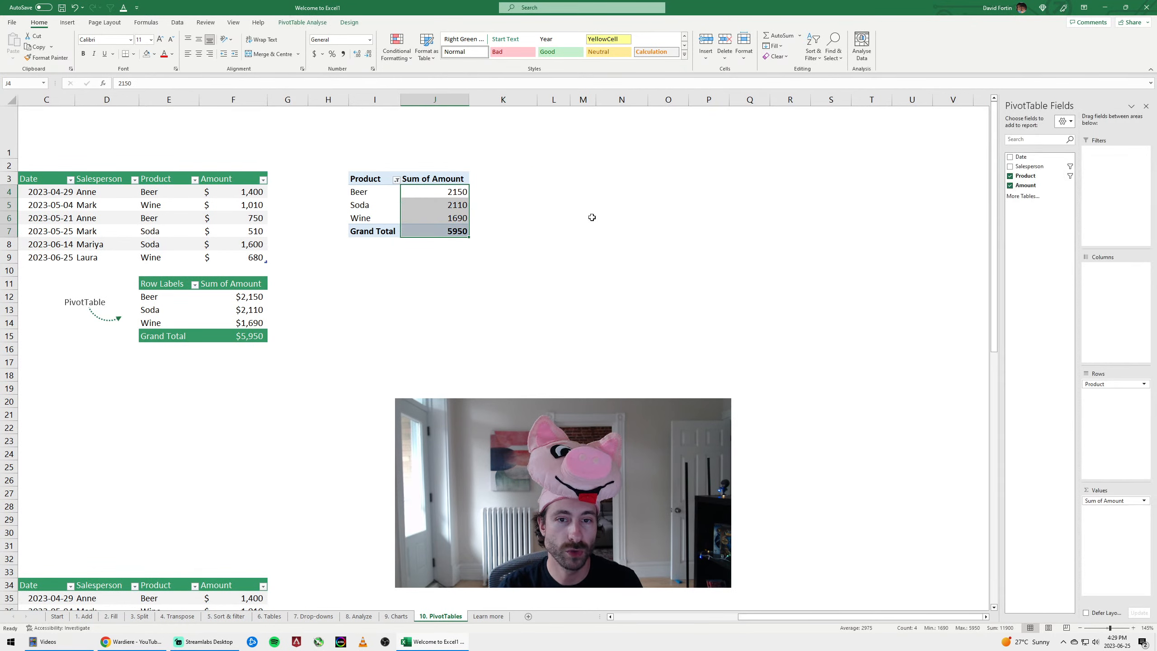
pyautogui.click(555, 218)
pyautogui.click(398, 181)
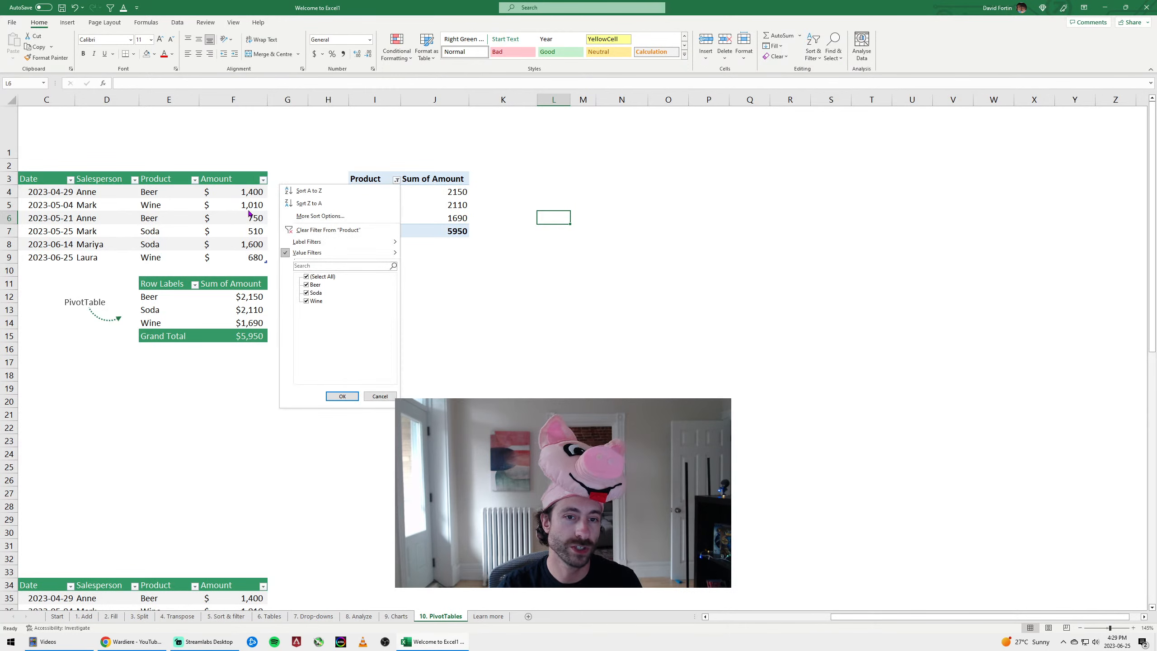
pyautogui.click(508, 253)
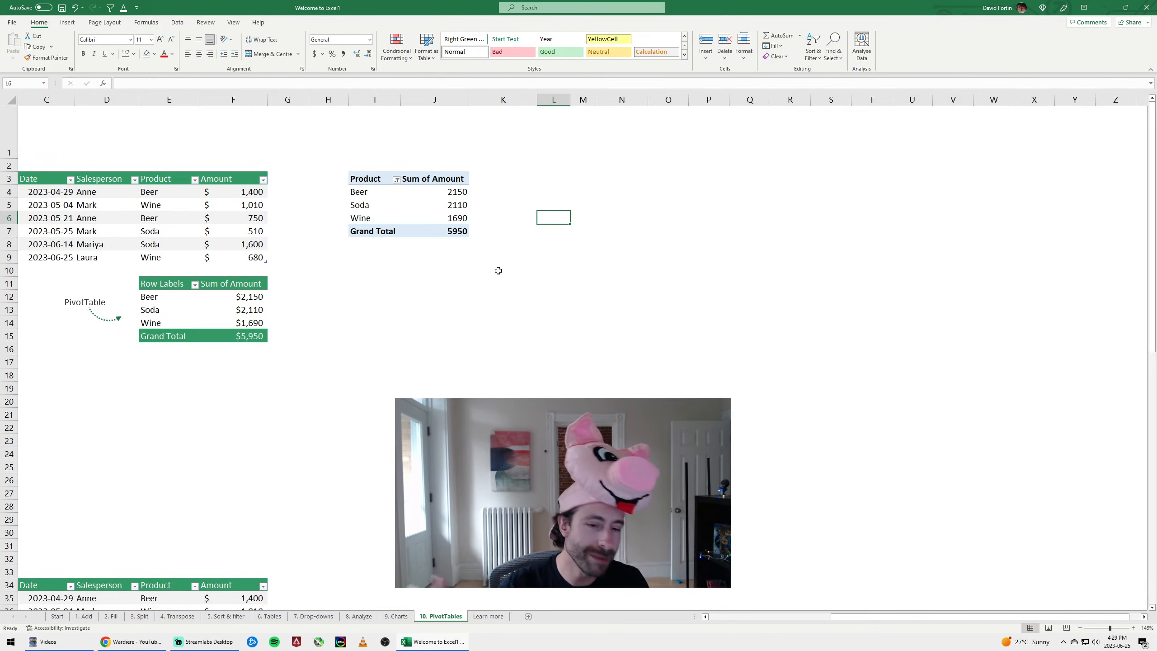
# View the remaining PivotTable instructions and web links at the end of the sheet
pyautogui.moveTo(499, 282); pyautogui.dragTo(282, 295)
pyautogui.click(540, 371)
pyautogui.scroll(-8, 540, 371)
pyautogui.scroll(-4, 506, 359)
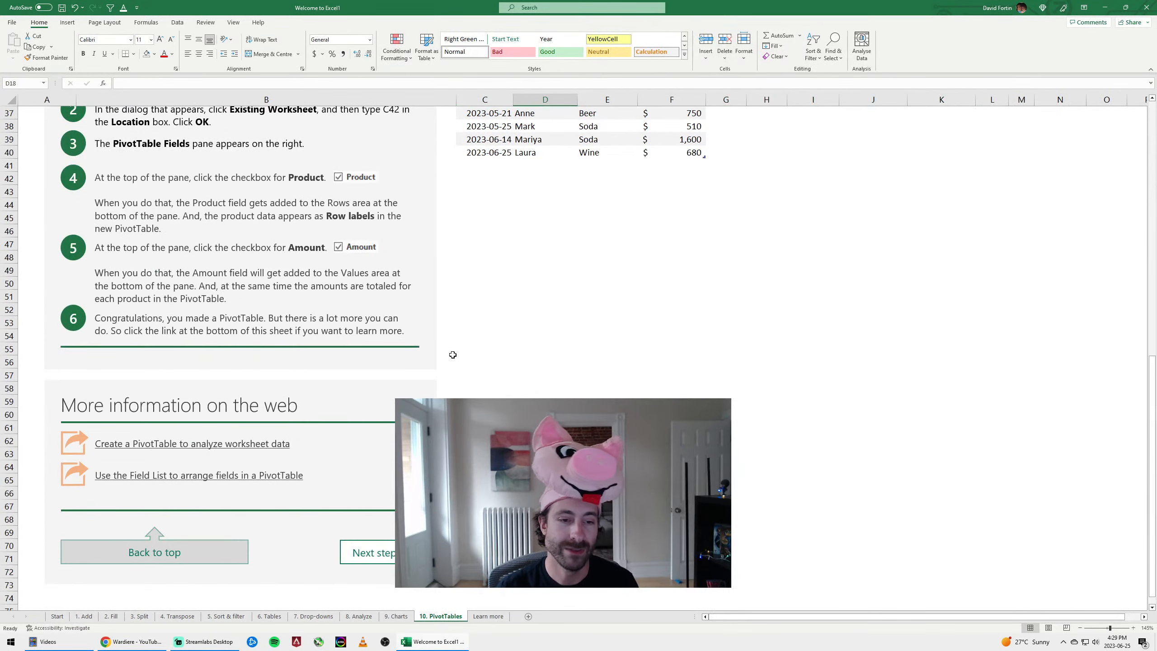
pyautogui.click(533, 395)
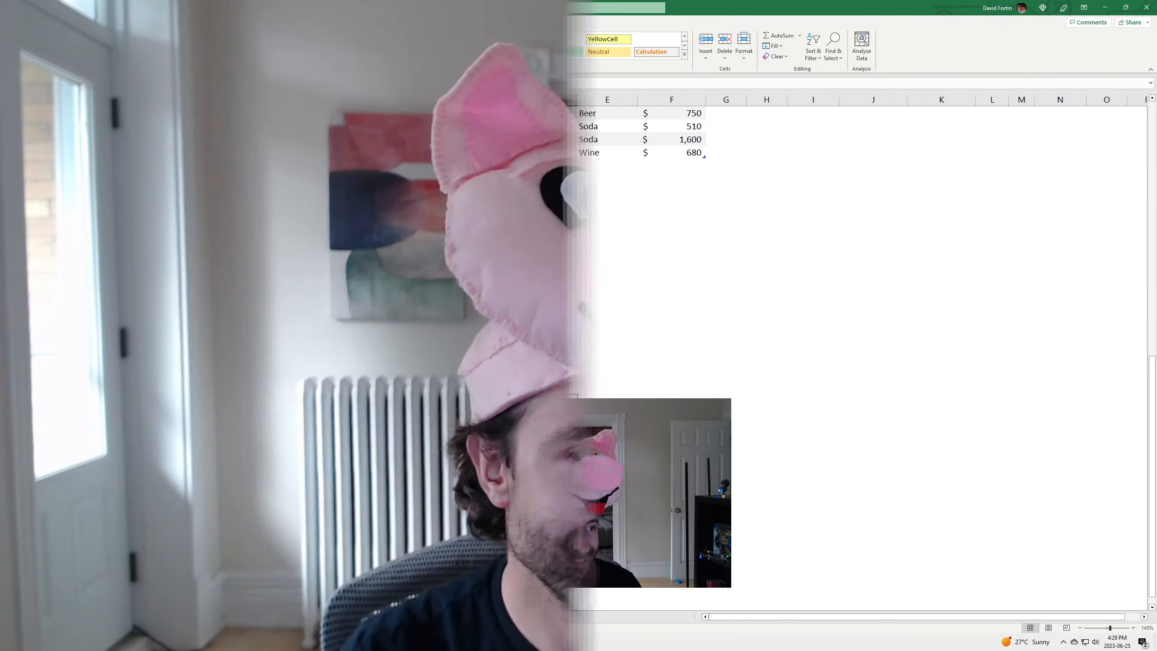